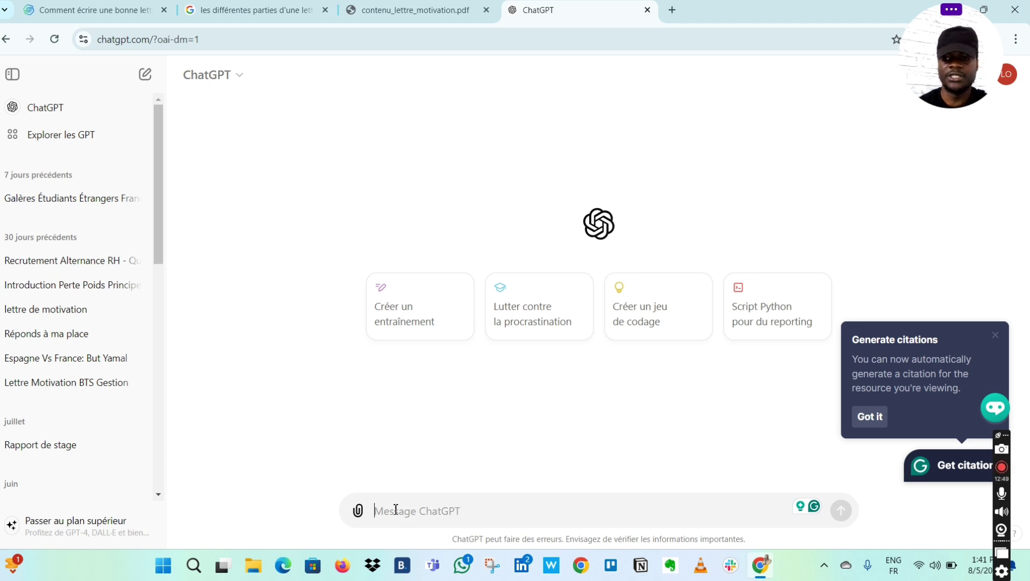
- Begin the prompt with 'tu es un chargé d'admission de l'université de'
{"action": "type", "text": "c"}
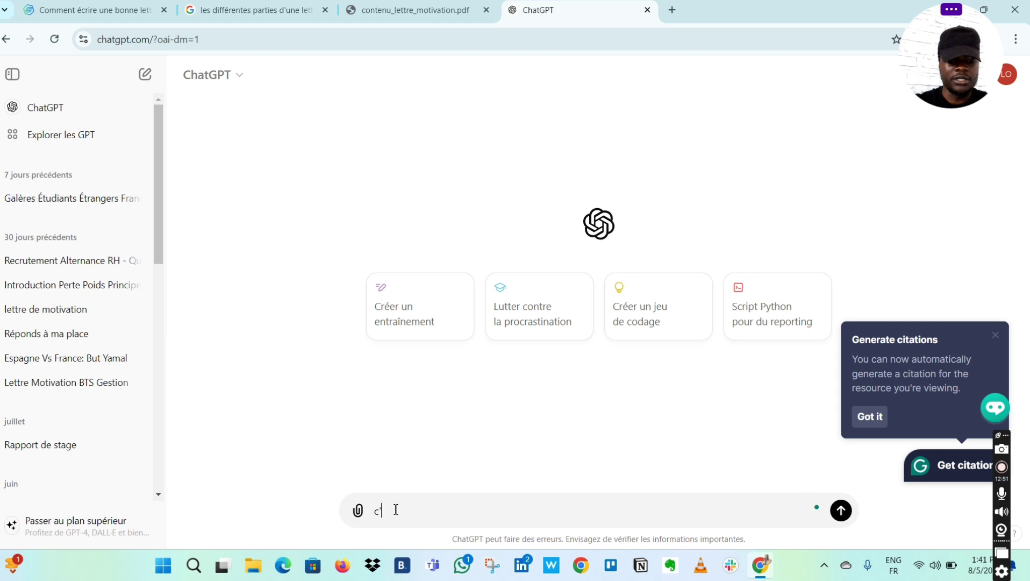
{"action": "key", "text": "BackSpace"}
{"action": "key", "text": "BackSpace"}
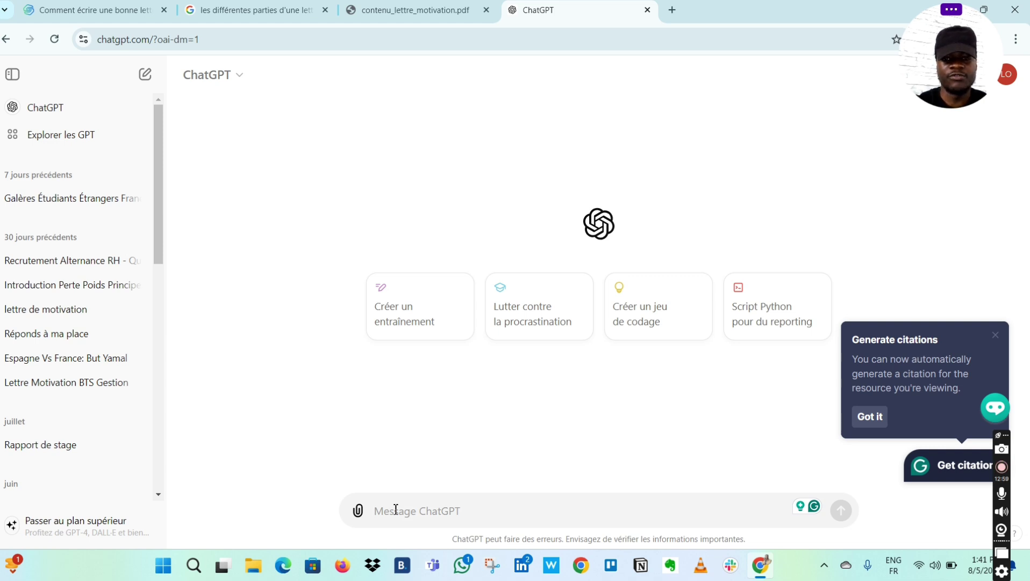
{"action": "type", "text": "tu"}
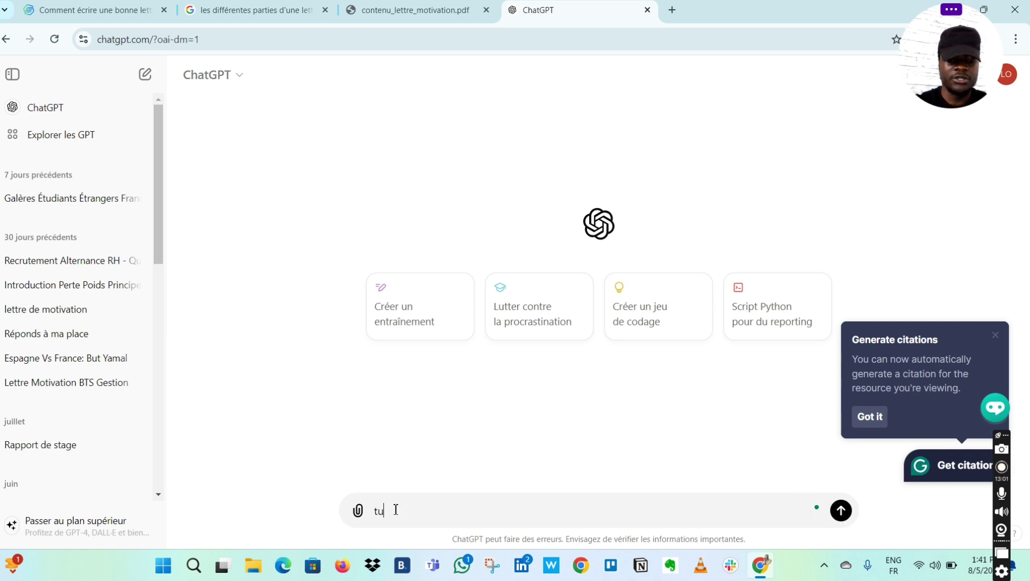
{"action": "type", "text": " es un "}
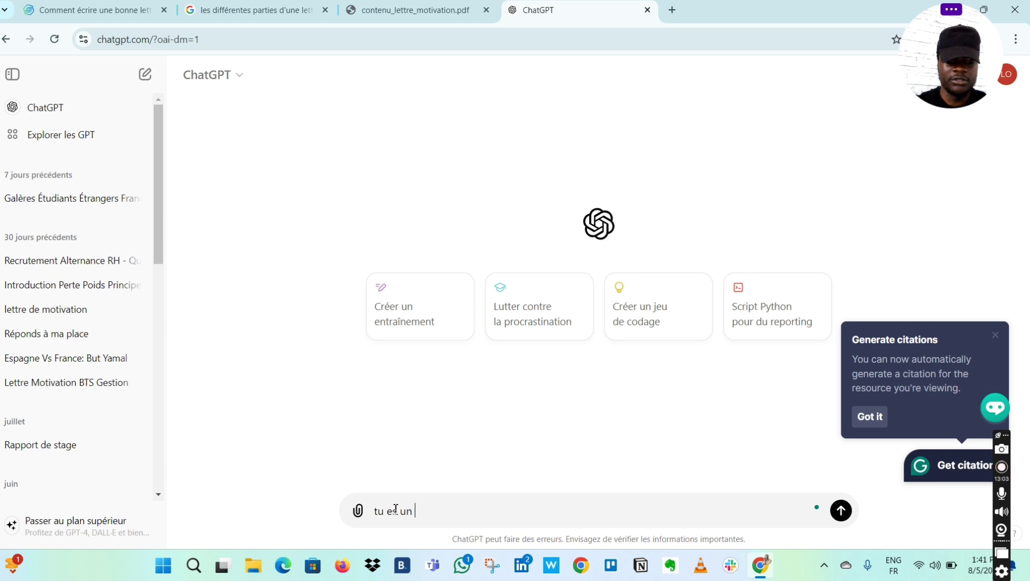
{"action": "type", "text": "charg"}
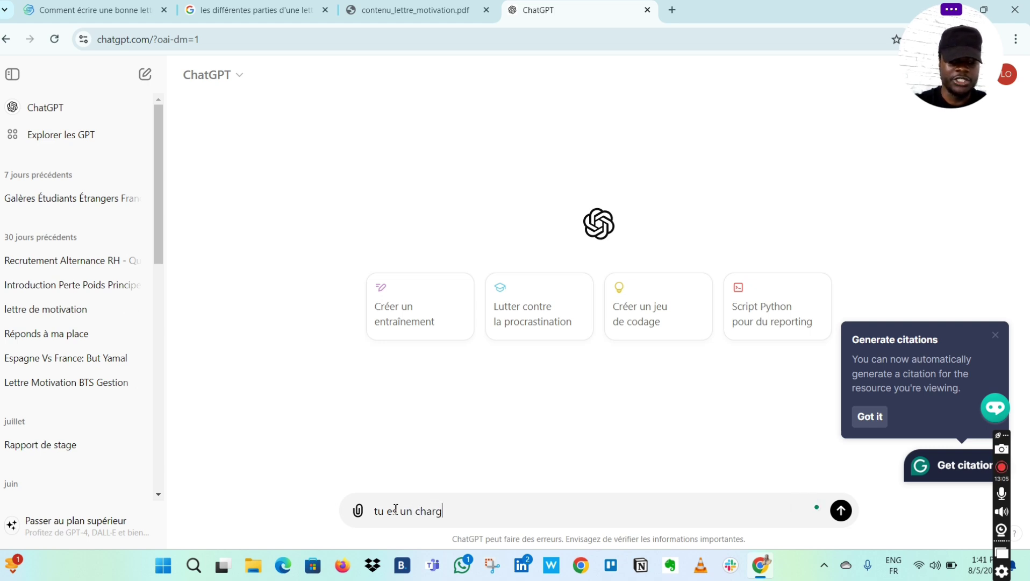
{"action": "type", "text": "é d'ad"}
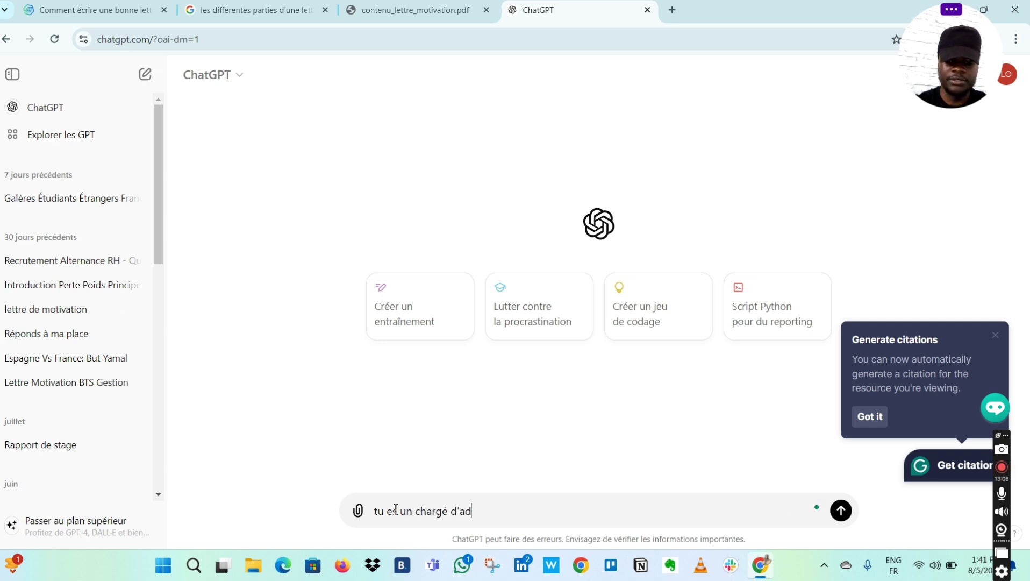
{"action": "type", "text": "missikn"}
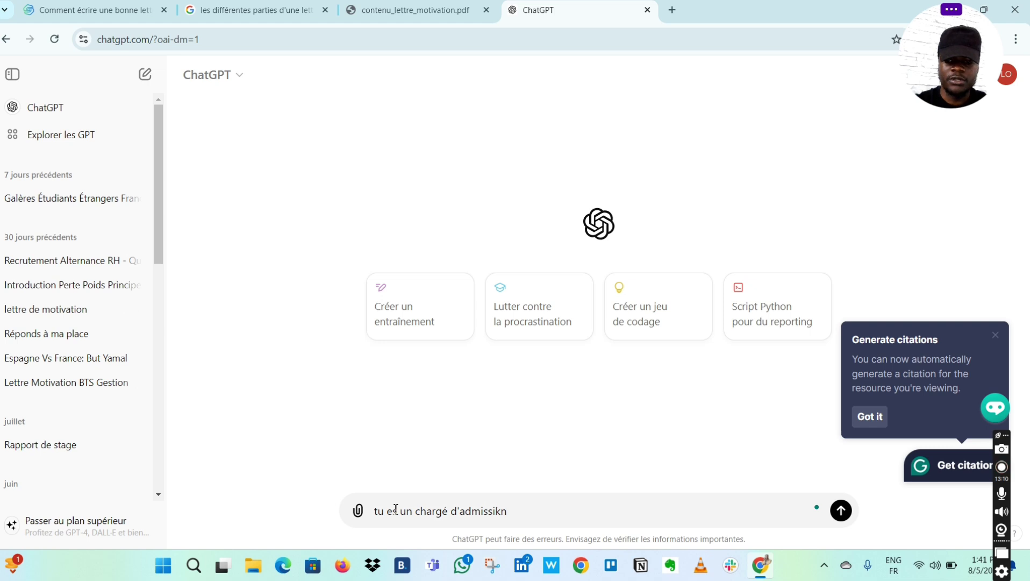
{"action": "key", "text": "BackSpace"}
{"action": "key", "text": "BackSpace"}
{"action": "key", "text": "BackSpace"}
{"action": "type", "text": "ion "}
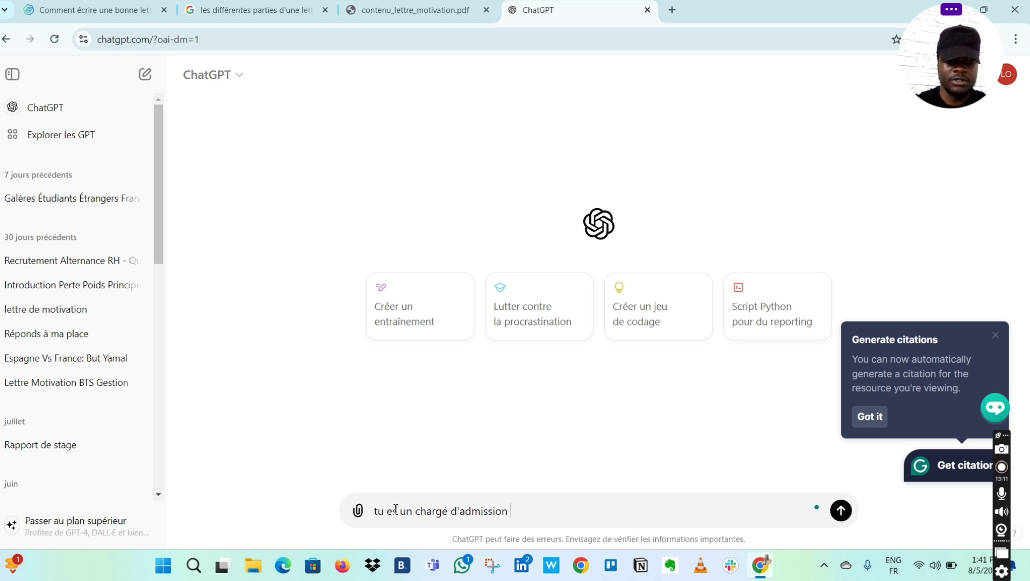
{"action": "type", "text": "de l'uni"}
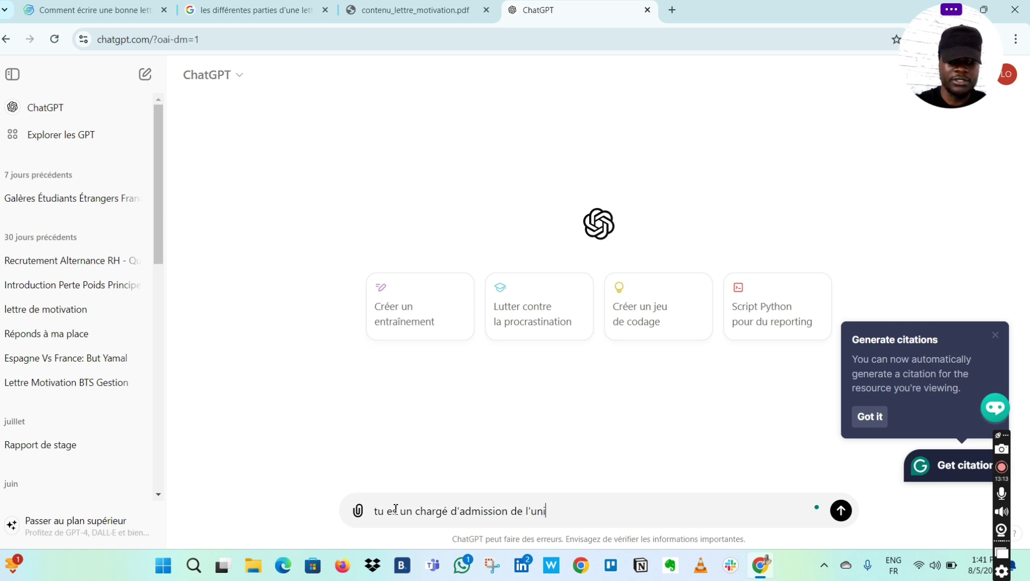
{"action": "type", "text": "versité de"}
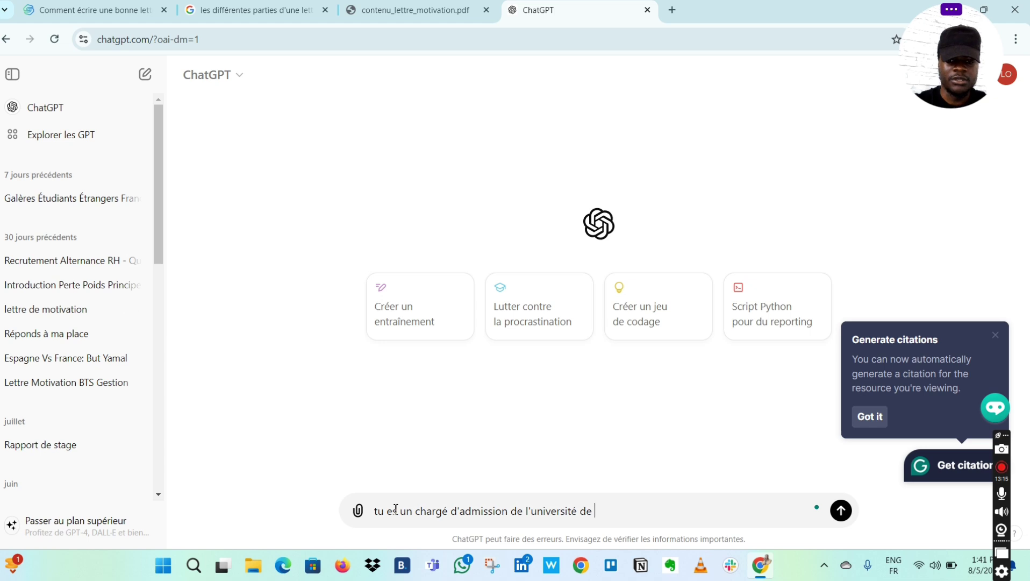
- Continue it with 'Sorbonne, tu as recruté plus de 500', capitalising Sorbonne
{"action": "key", "text": "Caps_Lock"}
{"action": "type", "text": "S"}
{"action": "key", "text": "Caps_Lock"}
{"action": "type", "text": "orv"}
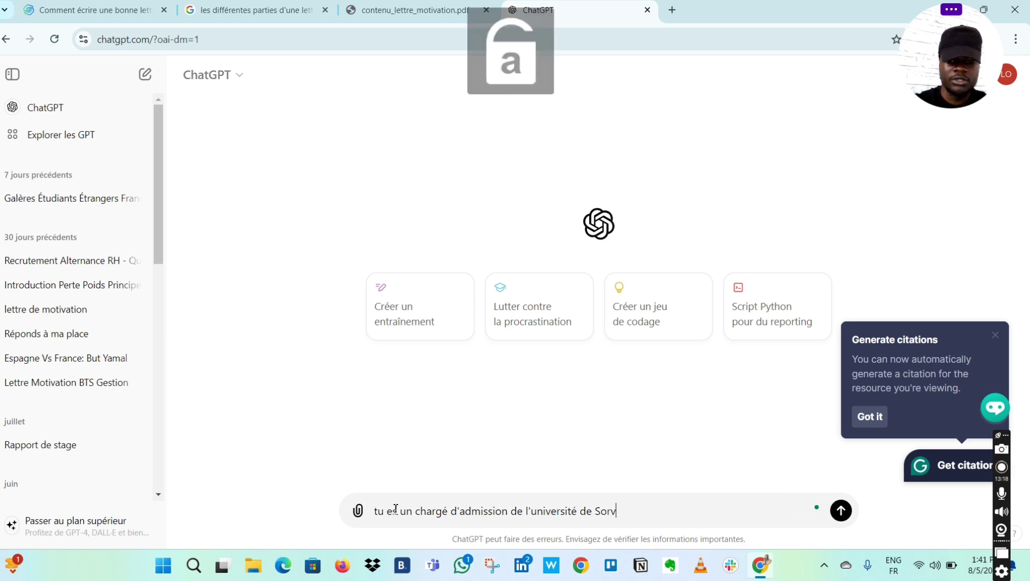
{"action": "key", "text": "BackSpace"}
{"action": "type", "text": "bonne "}
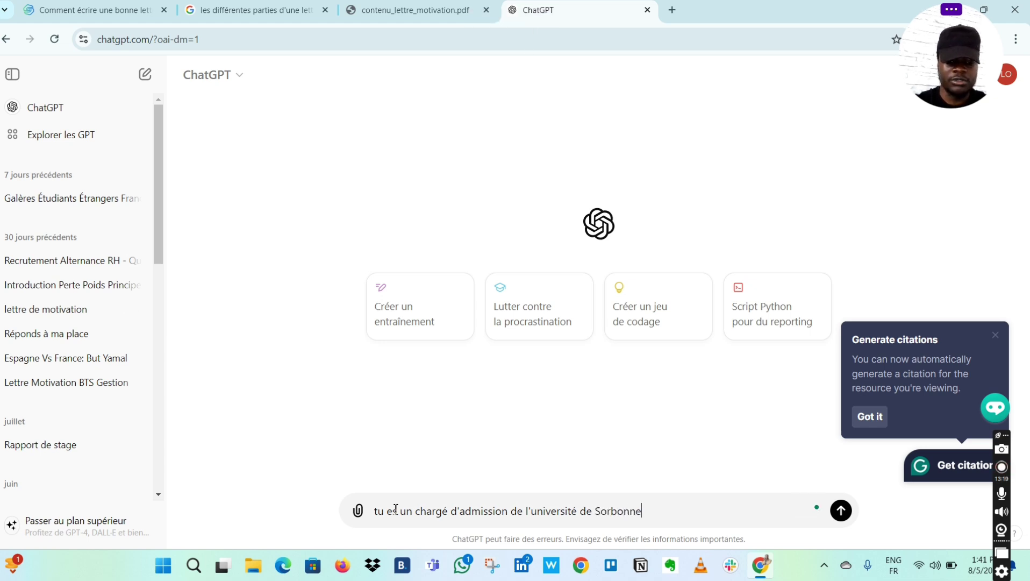
{"action": "type", "text": ", tu as"}
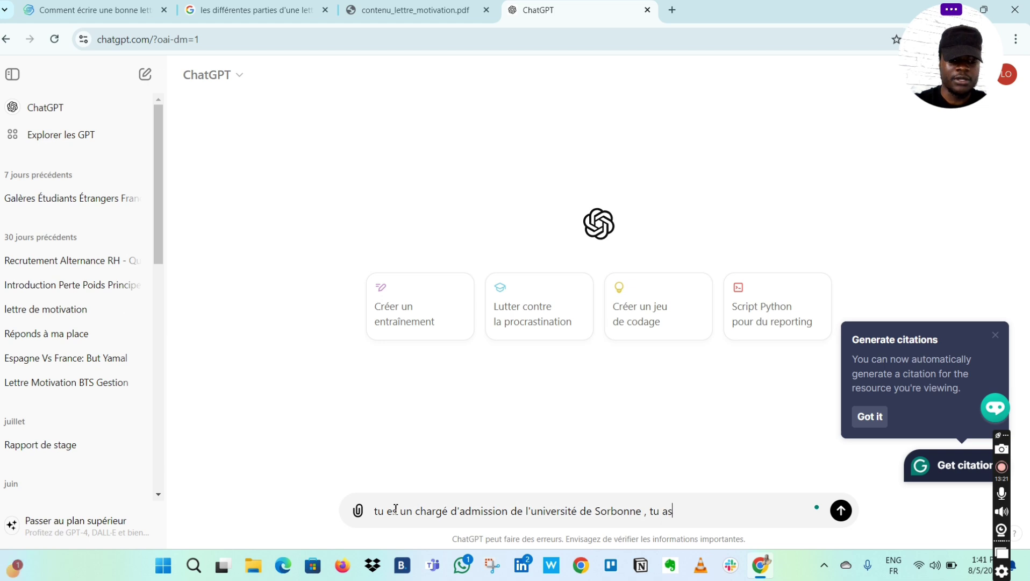
{"action": "type", "text": " recruté "}
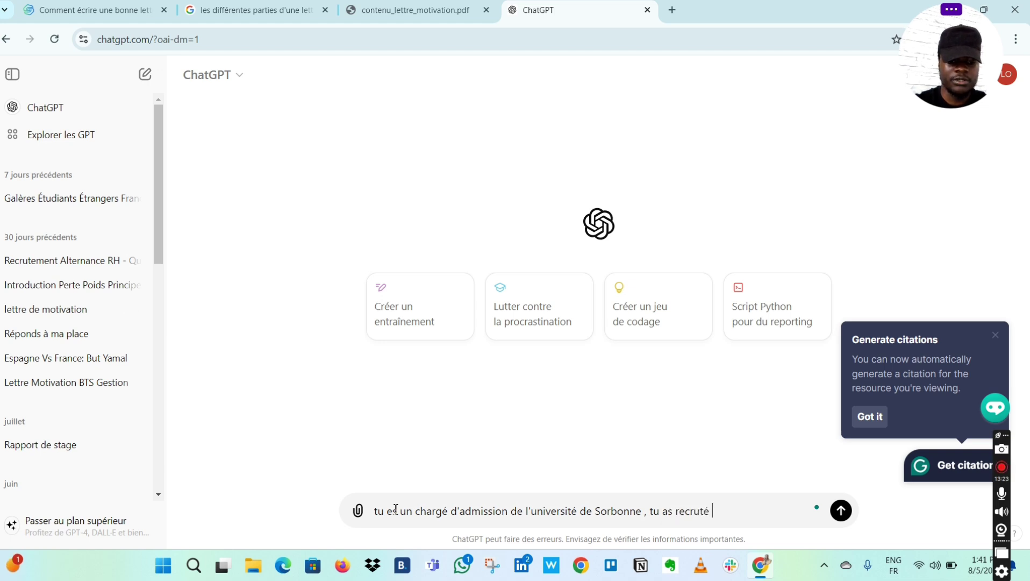
{"action": "type", "text": "plus de"}
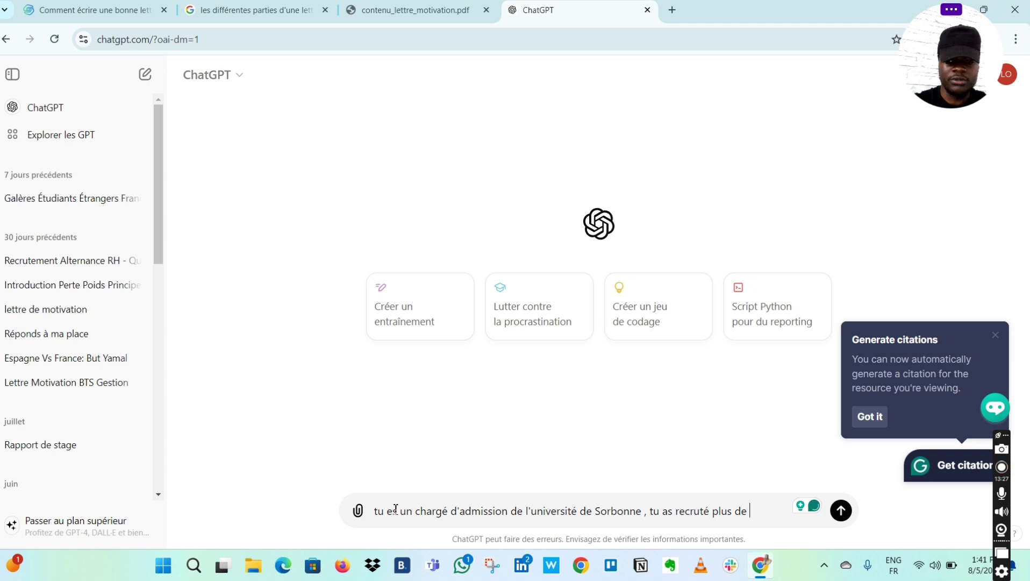
{"action": "key", "text": "Caps_Lock"}
{"action": "type", "text": "500"}
{"action": "key", "text": "Caps_Lock"}
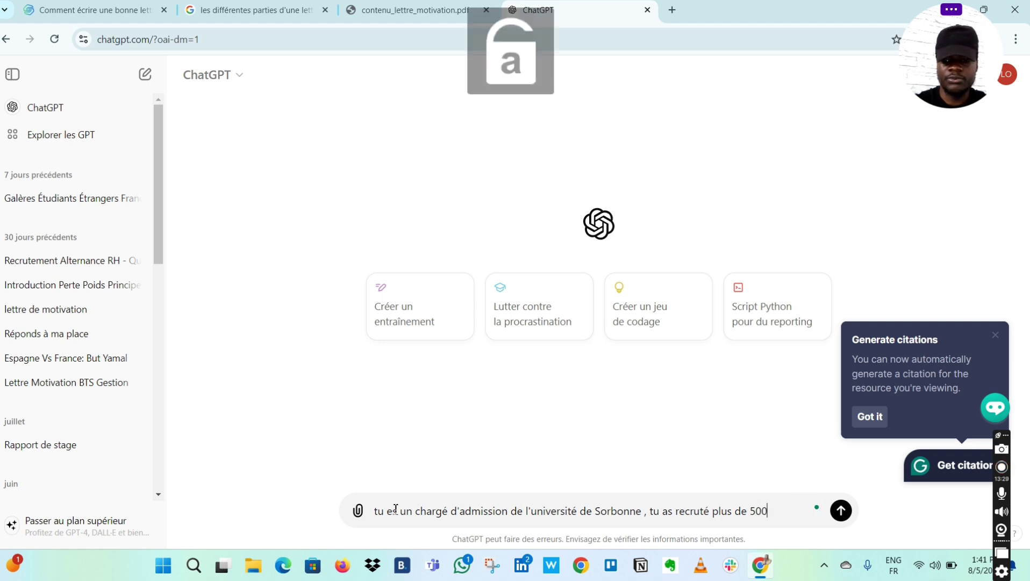
- Extend the prompt: as a literature and law doctoral student, describe letter parts with an example from 'cet article :'
{"action": "type", "text": "mi"}
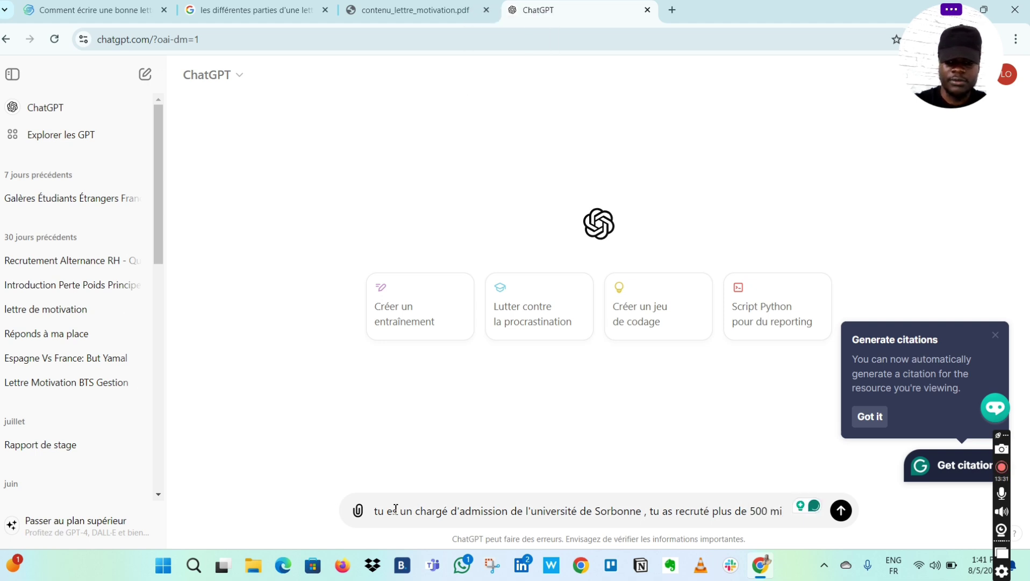
{"action": "type", "text": "llions d'é"}
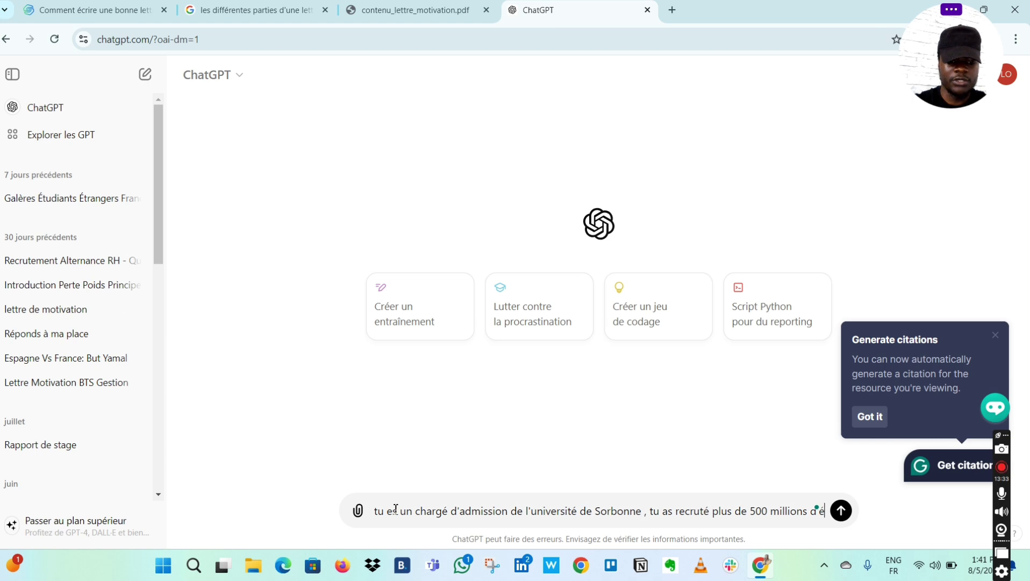
{"action": "type", "text": "tudiants "}
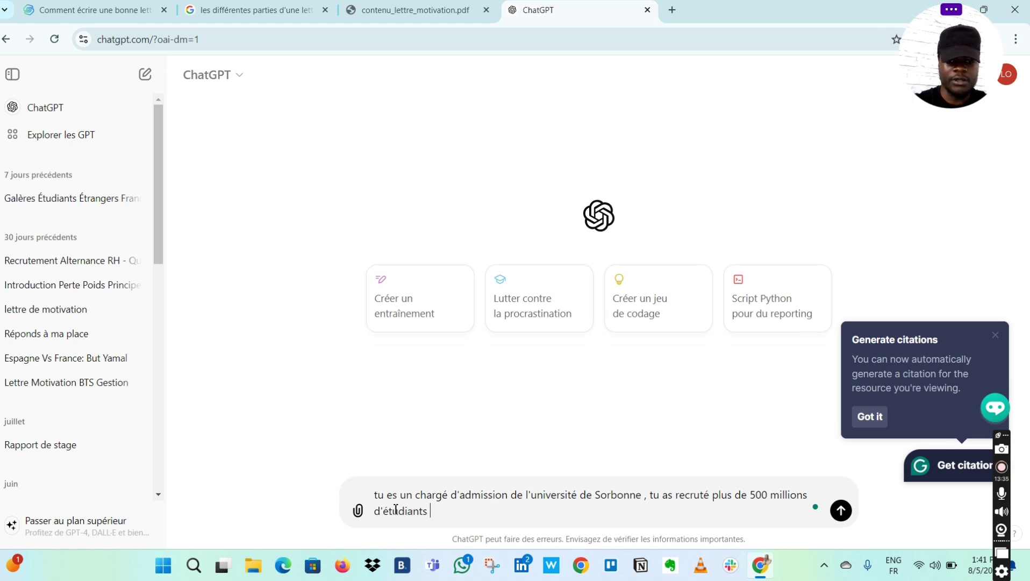
{"action": "type", "text": "à trav"}
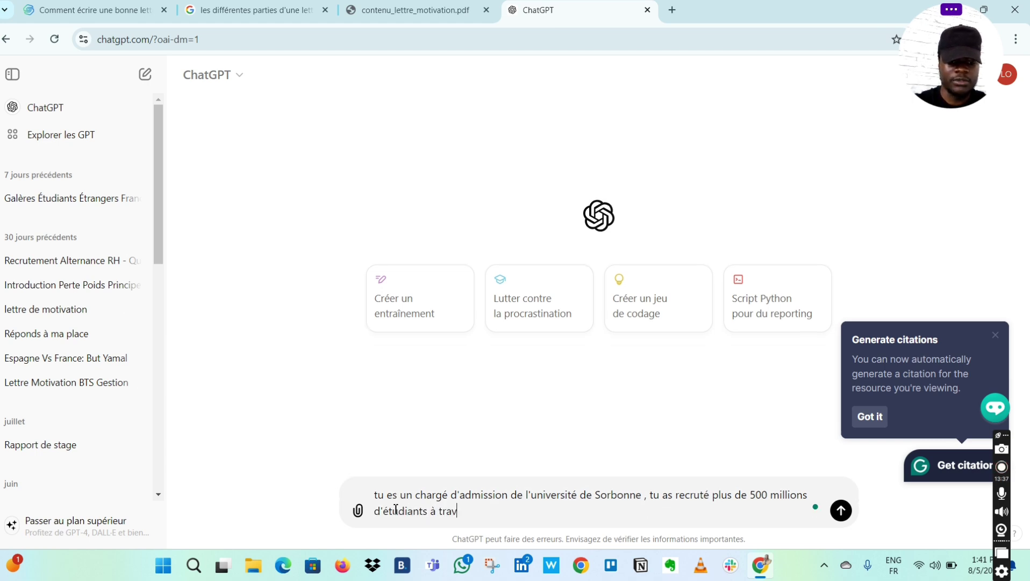
{"action": "type", "text": "ers le "}
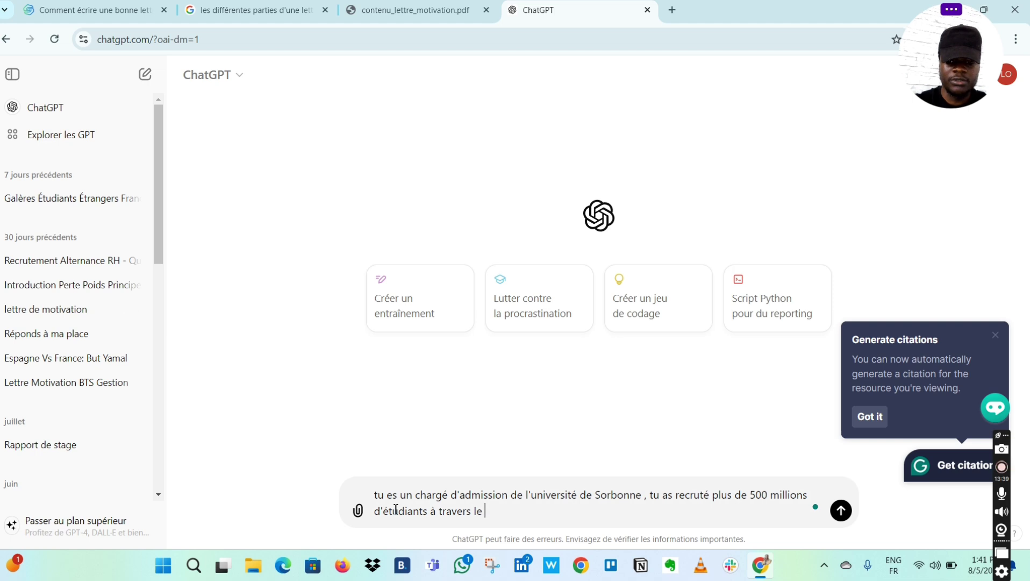
{"action": "type", "text": "monde po"}
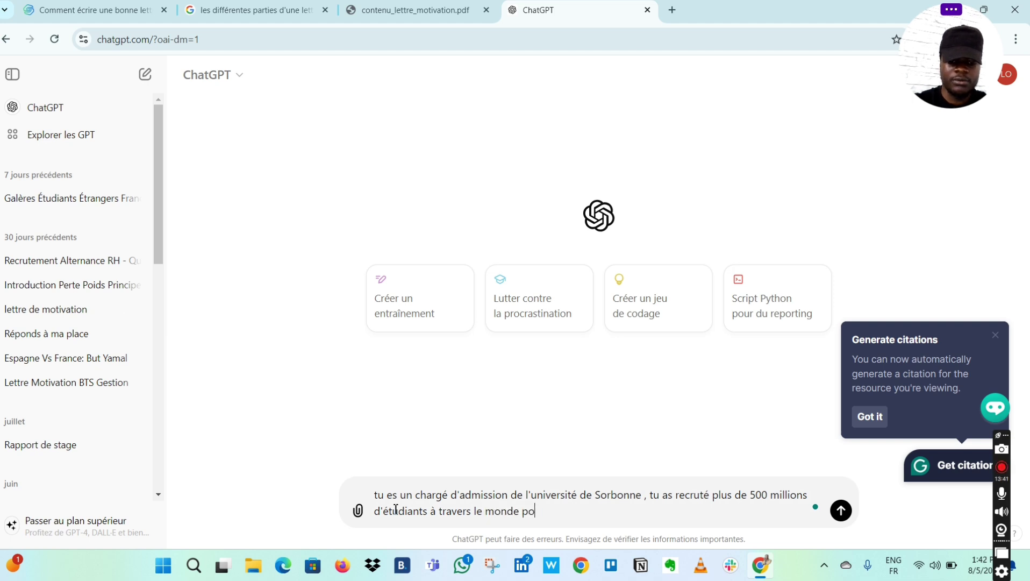
{"action": "type", "text": "ur étudier"}
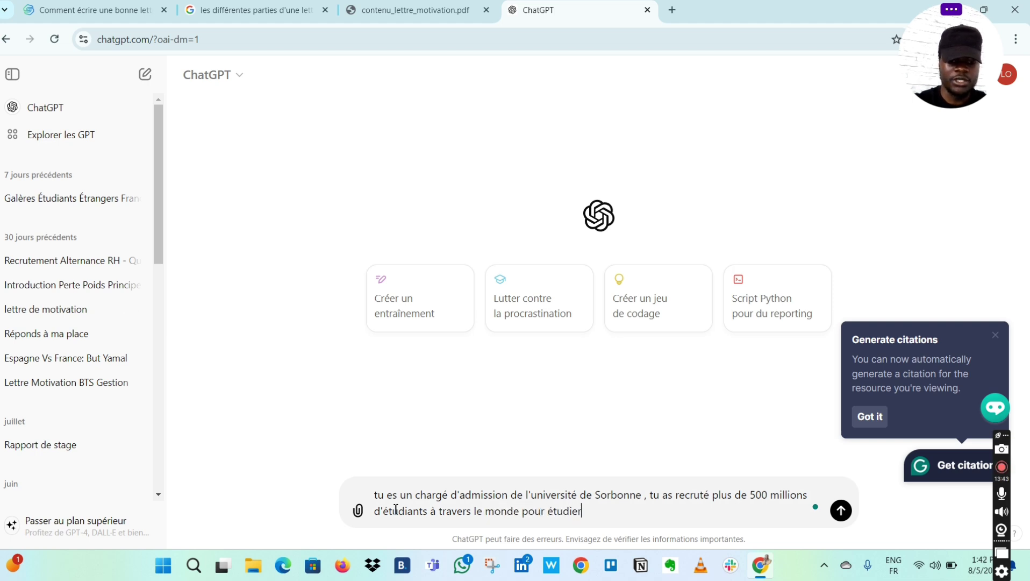
{"action": "type", "text": " en france"}
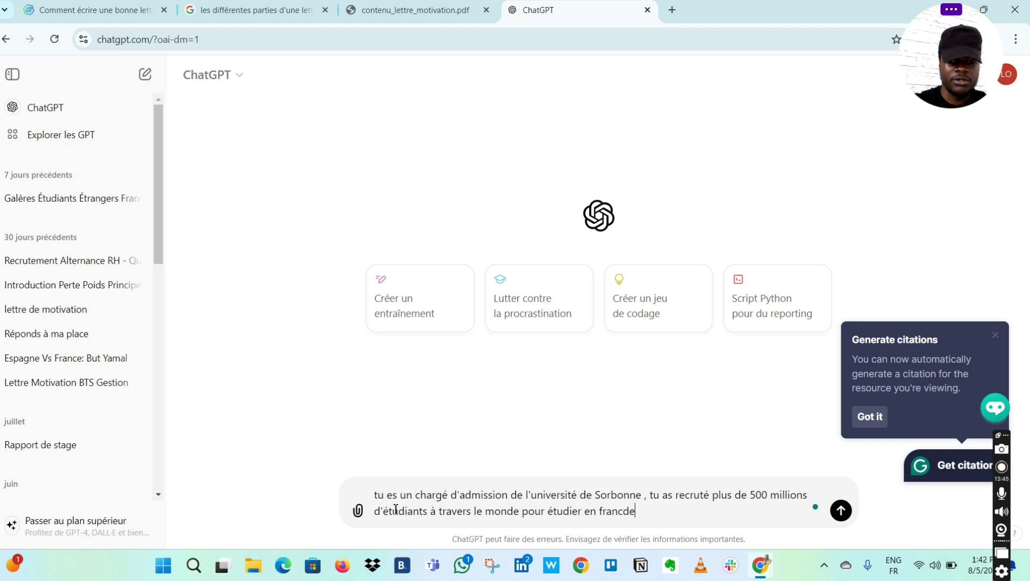
{"action": "key", "text": "BackSpace"}
{"action": "type", "text": "e t"}
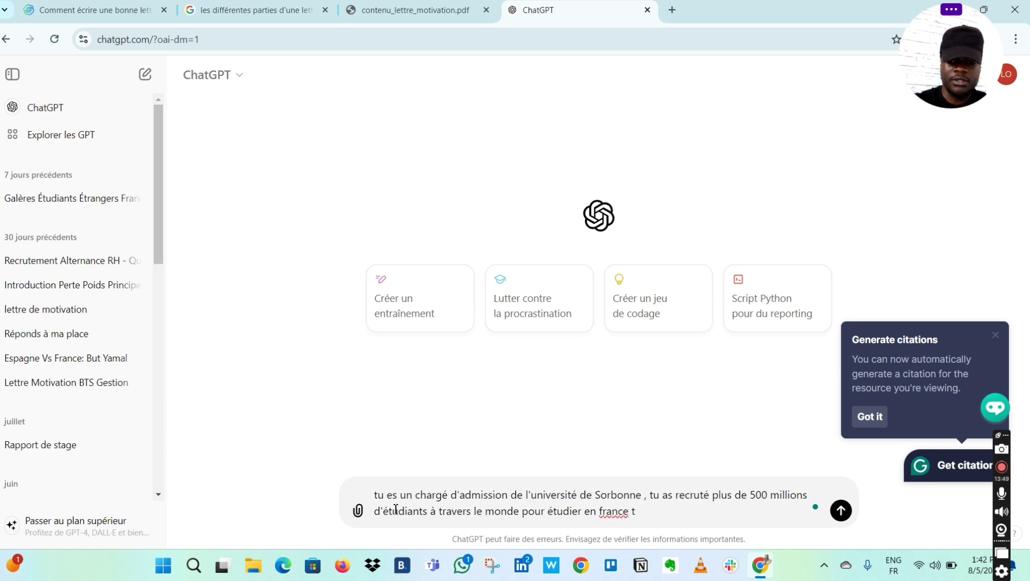
{"action": "key", "text": "BackSpace"}
{"action": "type", "text": "et"}
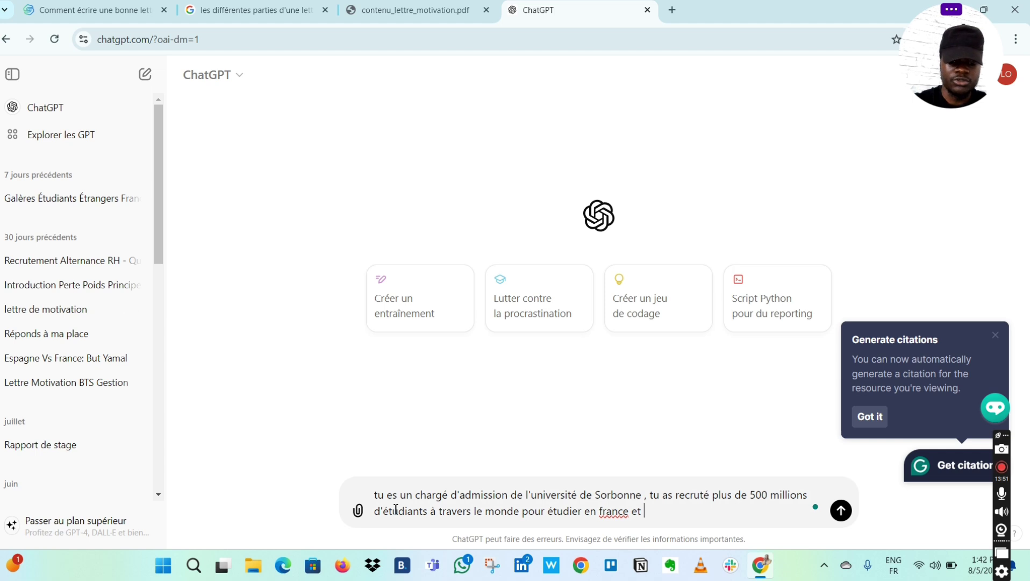
{"action": "type", "text": " tu re"}
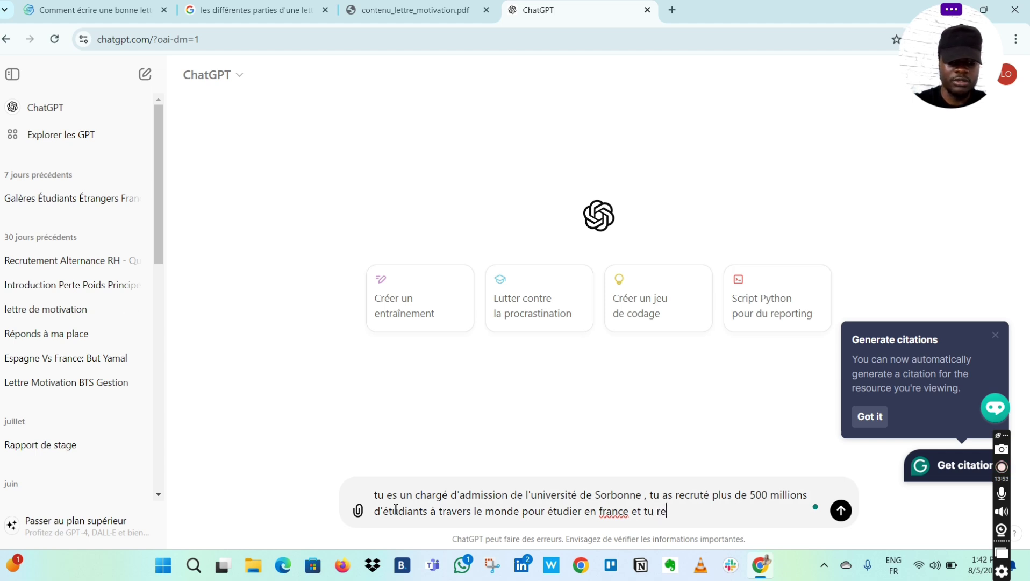
{"action": "type", "text": "çois "}
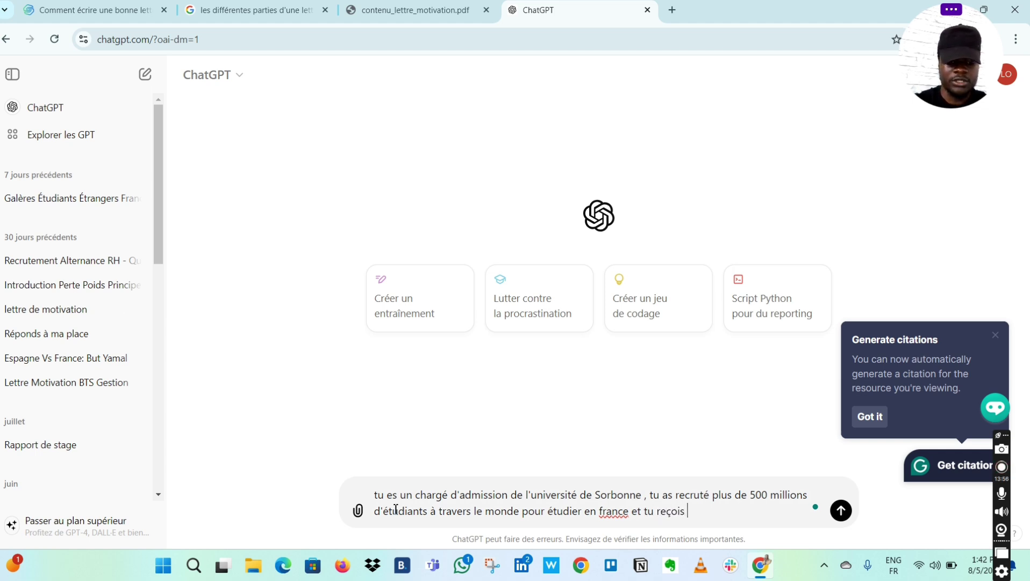
{"action": "type", "text": "chaque "}
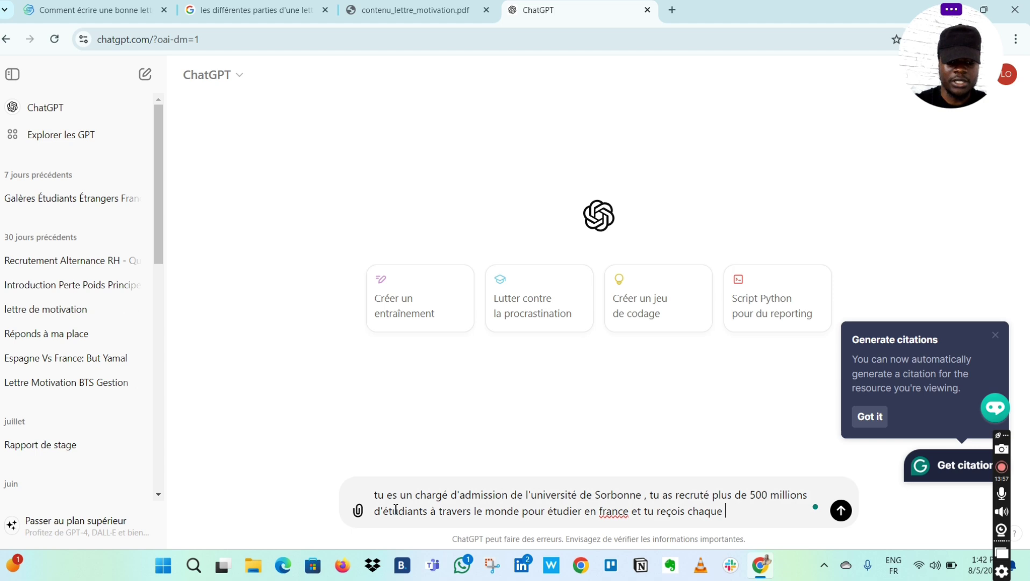
{"action": "type", "text": "année "}
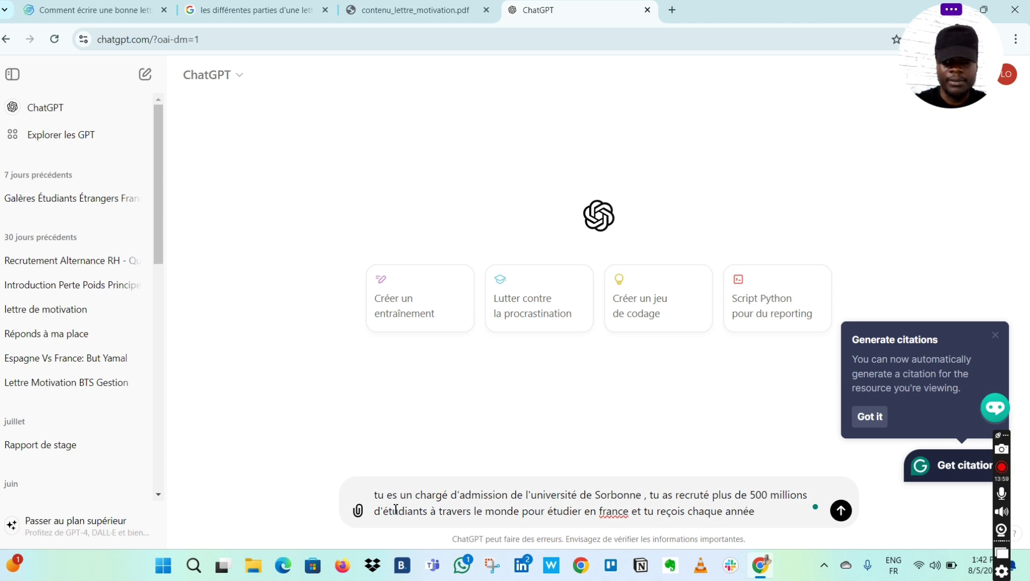
{"action": "type", "text": "pl"}
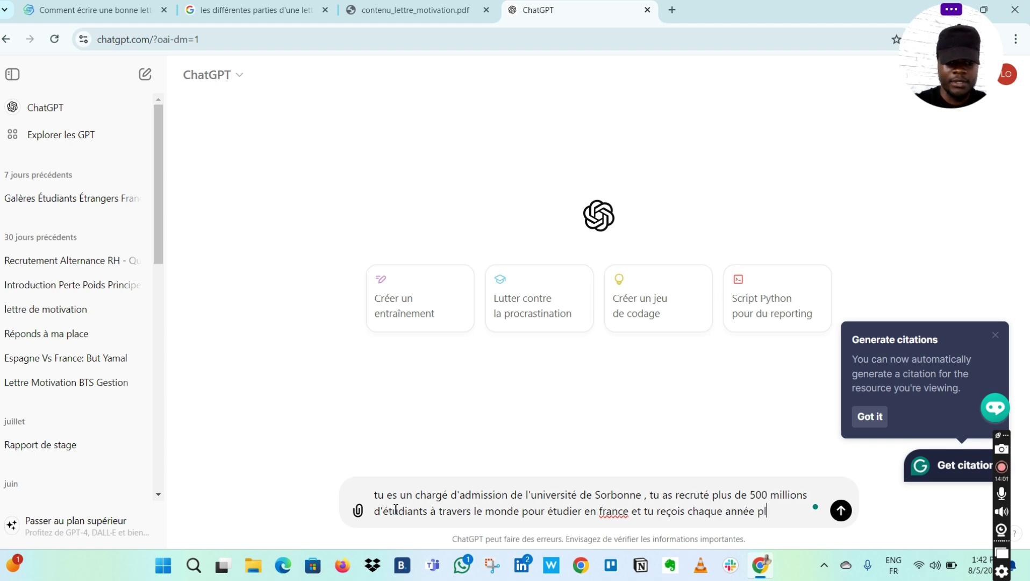
{"action": "type", "text": "eins de "}
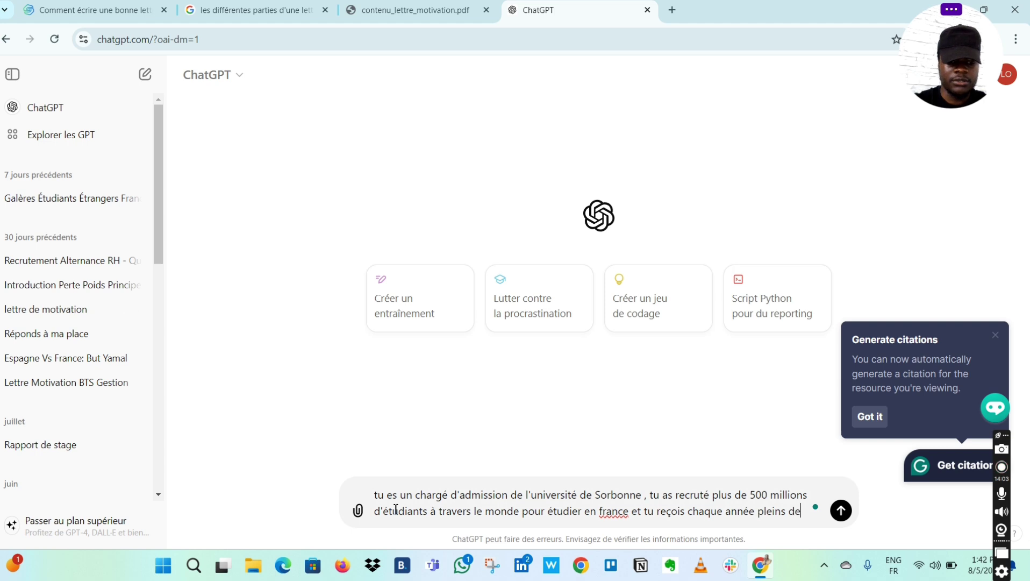
{"action": "type", "text": "lettre "}
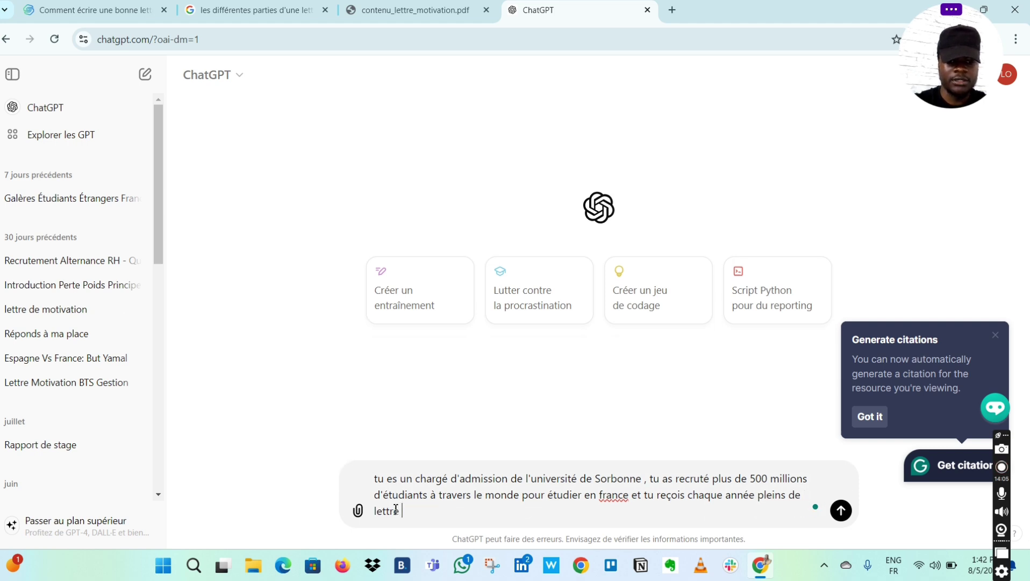
{"action": "type", "text": "s de m"}
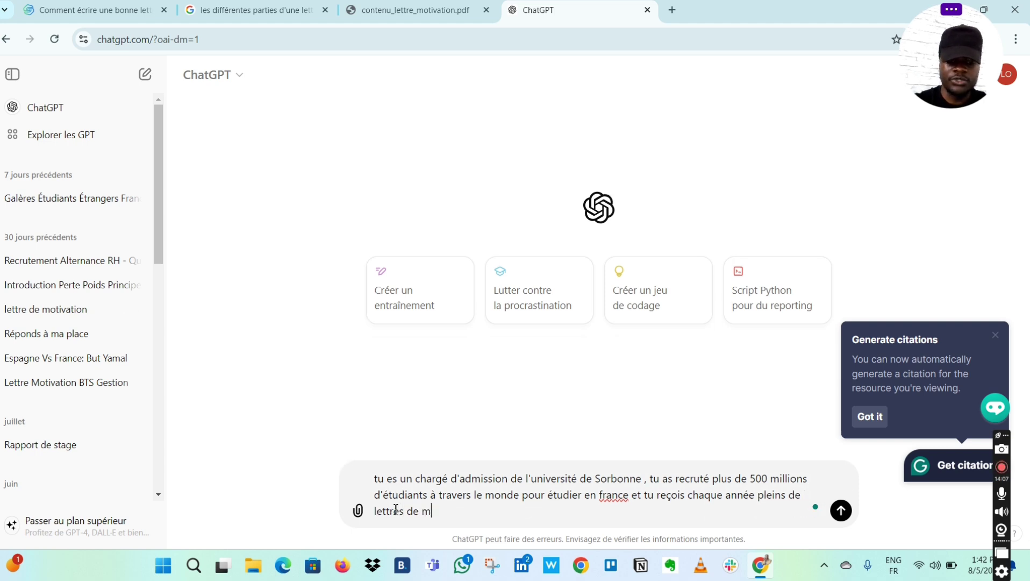
{"action": "type", "text": "otivation"}
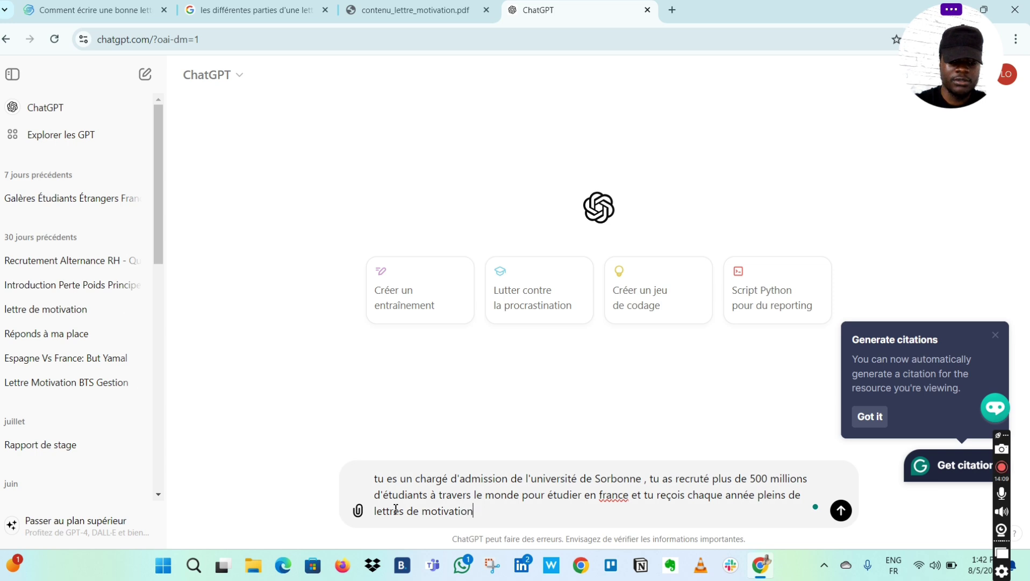
{"action": "type", "text": " de la pa"}
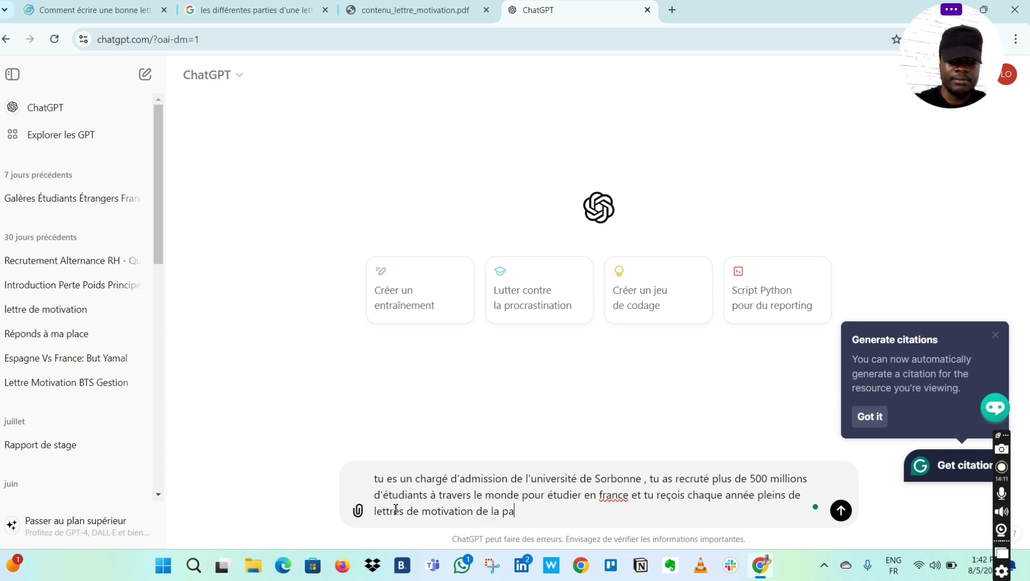
{"action": "type", "text": "rt des étudiants"}
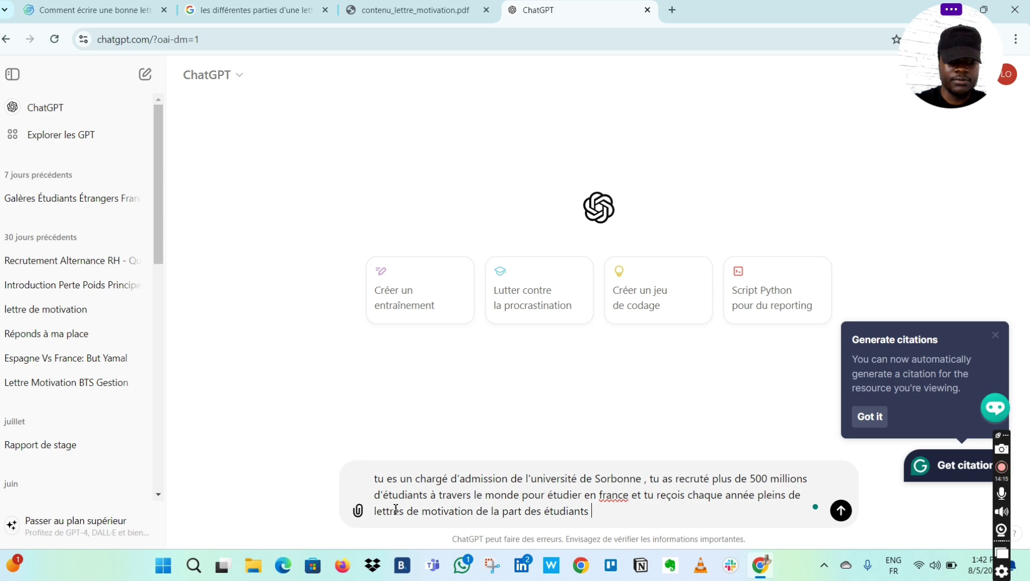
{"action": "type", "text": " étrangers"}
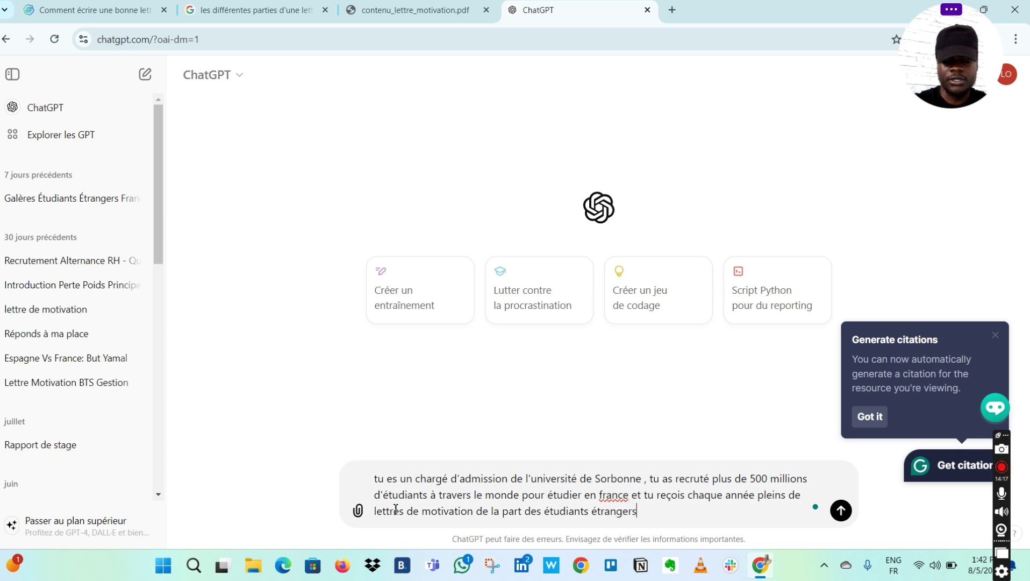
{"action": "type", "text": "."}
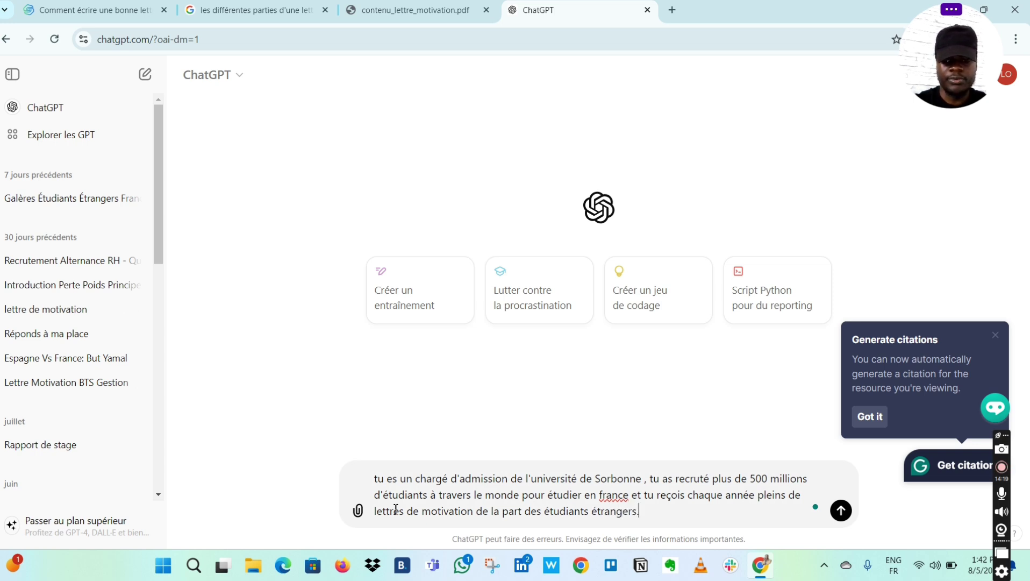
{"action": "key", "text": "Caps_Lock"}
{"action": "type", "text": "S"}
{"action": "key", "text": "Caps_Lock"}
{"action": "type", "text": "achant"}
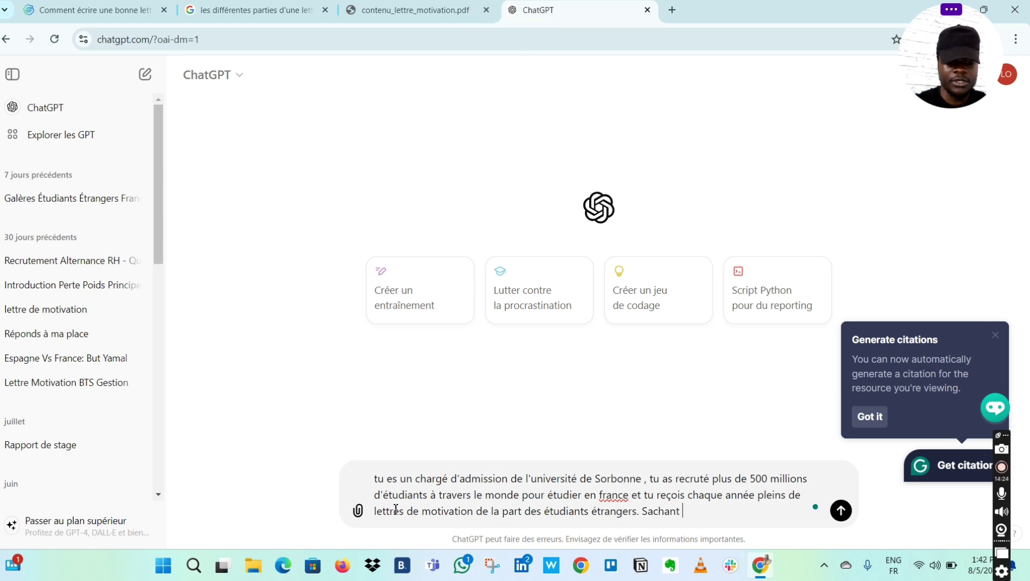
{"action": "type", "text": " que tu es"}
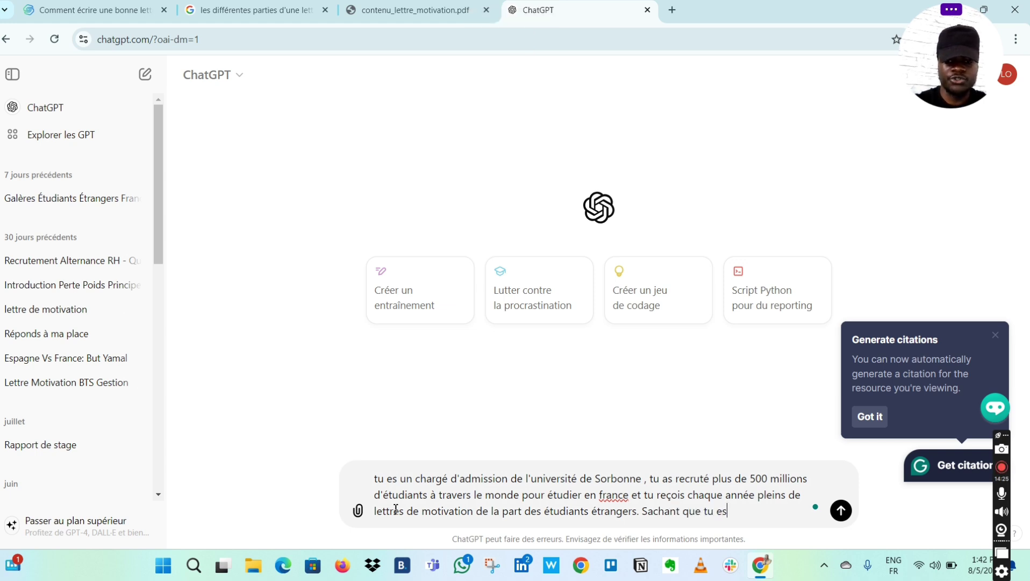
{"action": "type", "text": " di"}
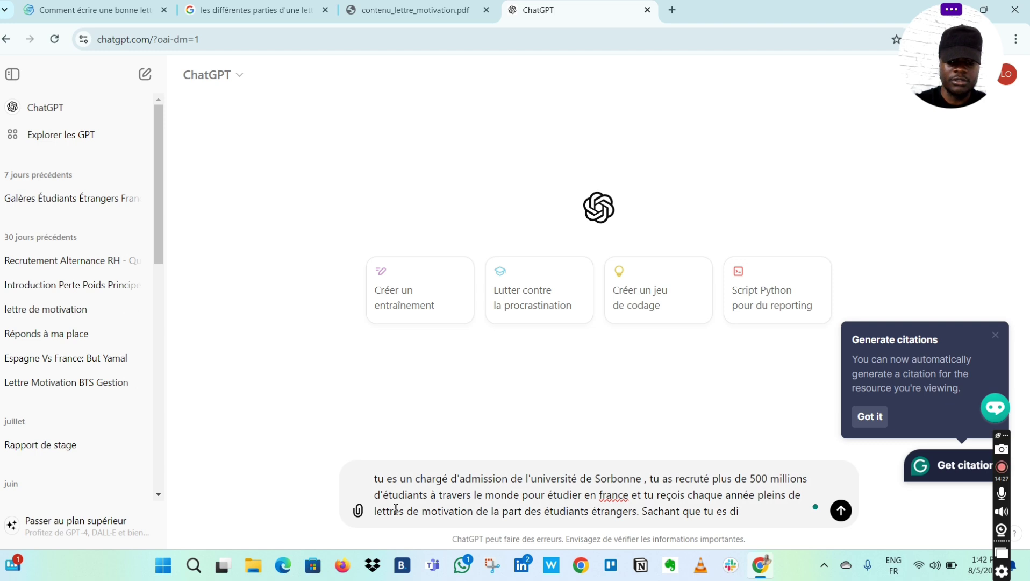
{"action": "key", "text": "BackSpace"}
{"action": "type", "text": "oc"}
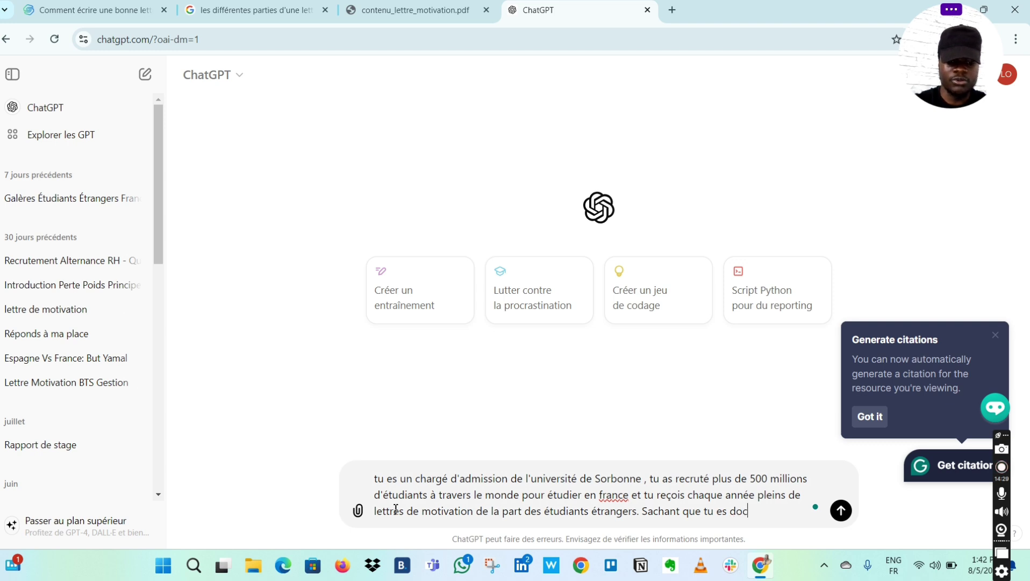
{"action": "type", "text": "torant "}
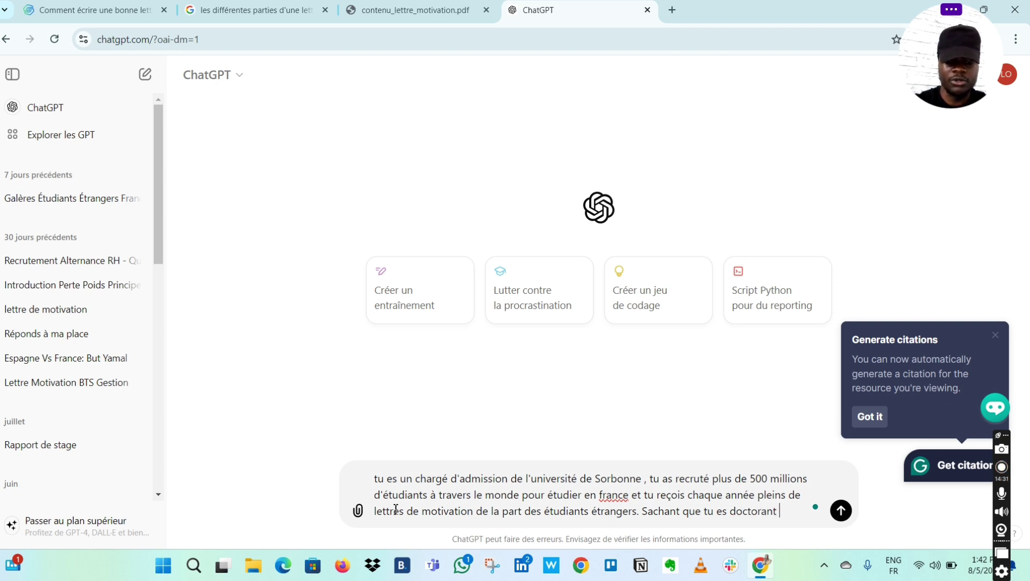
{"action": "type", "text": "en "}
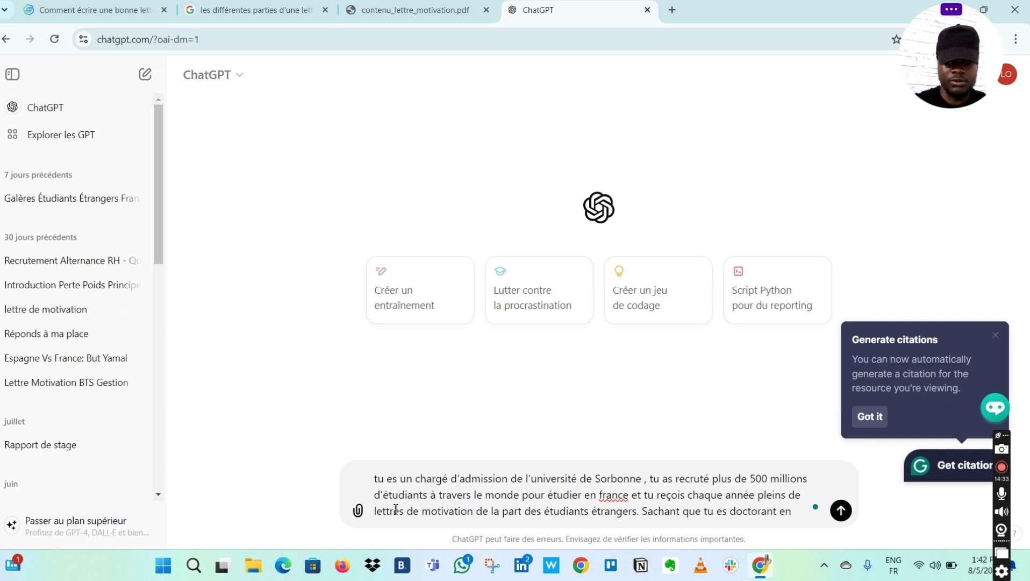
{"action": "type", "text": "littératu"}
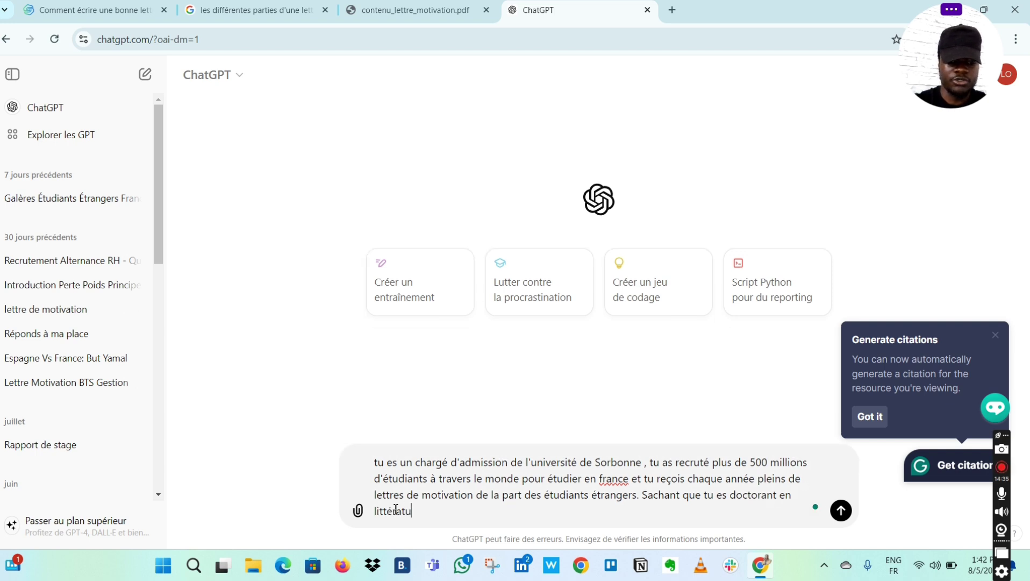
{"action": "type", "text": "re fran"}
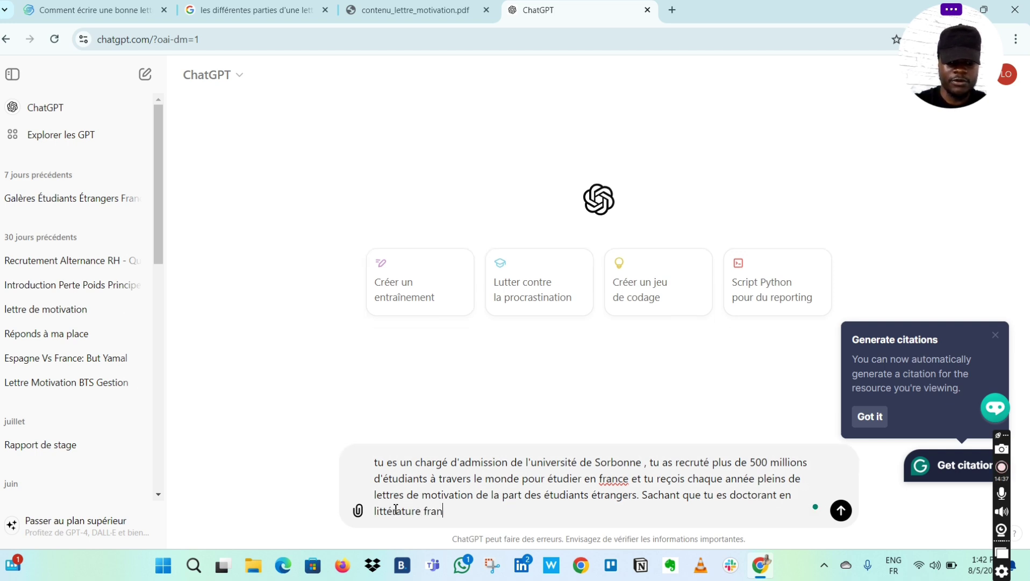
{"action": "type", "text": "çai"}
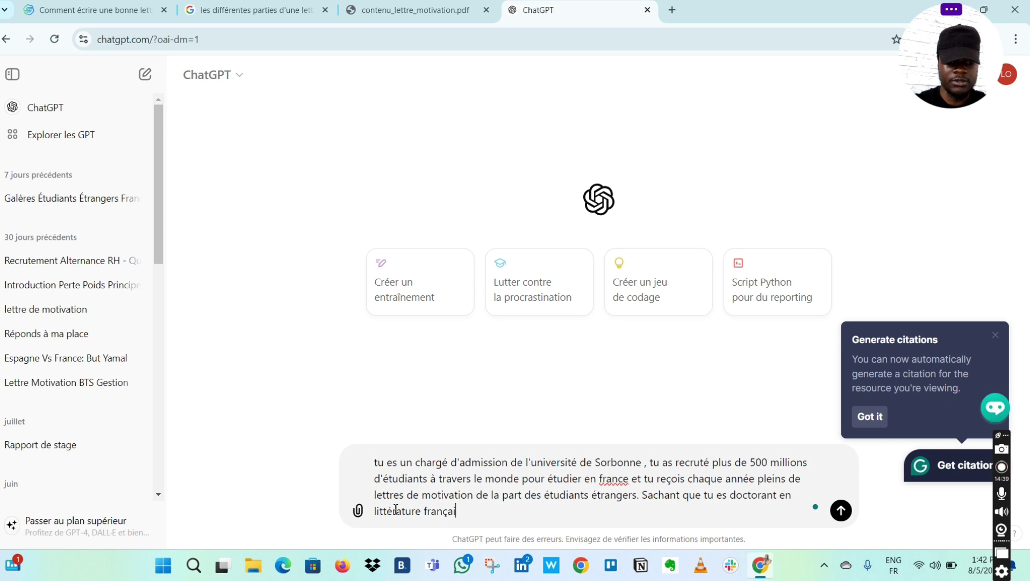
{"action": "type", "text": "se et dr"}
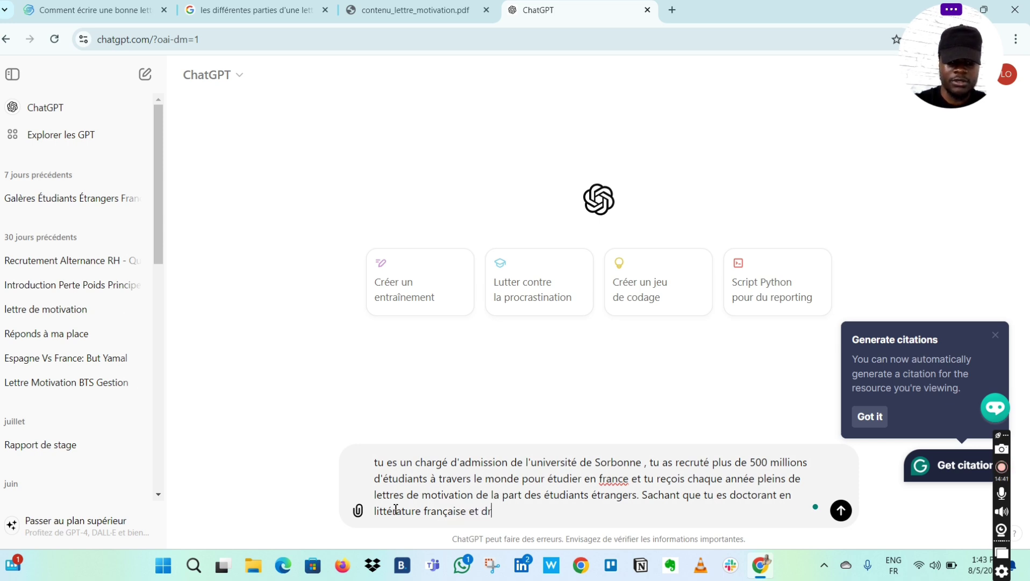
{"action": "type", "text": "oit"}
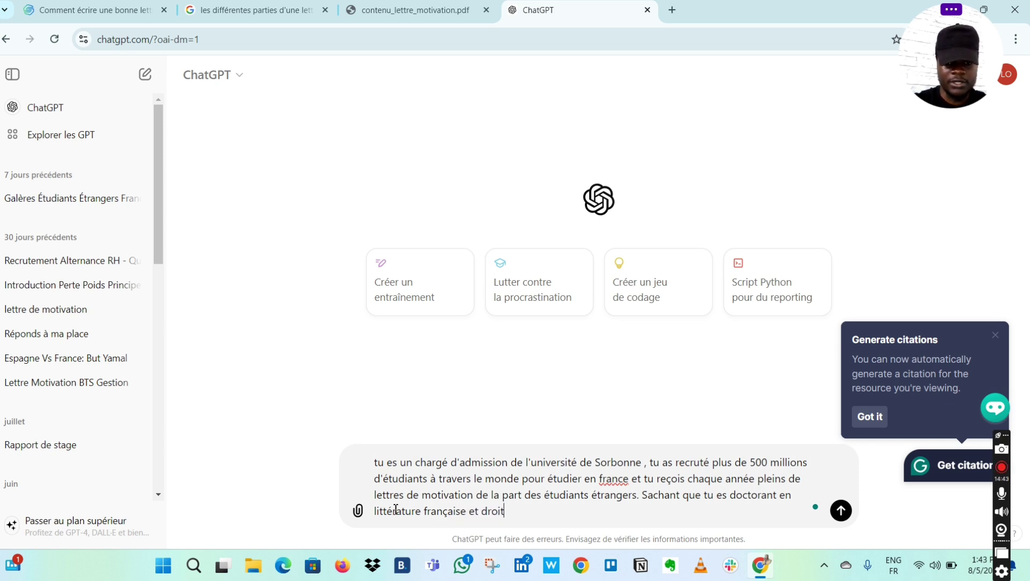
{"action": "type", "text": " ,"}
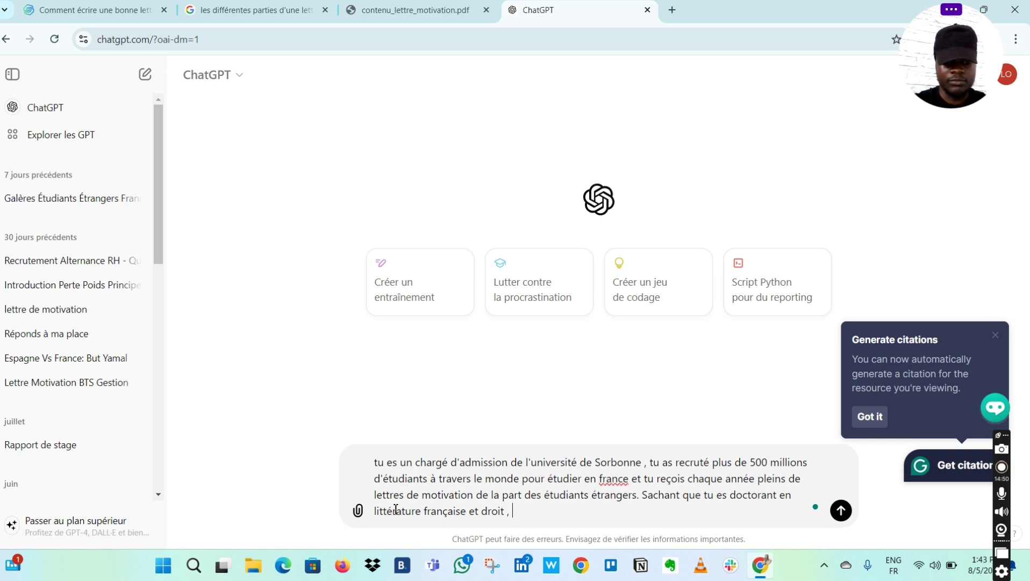
{"action": "type", "text": " fais m"}
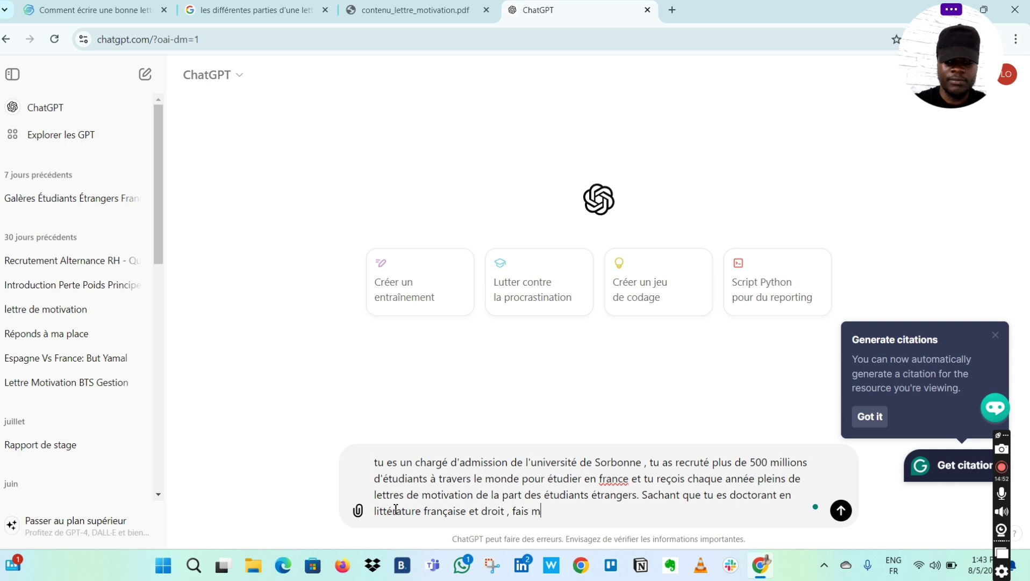
{"action": "type", "text": "oi un "}
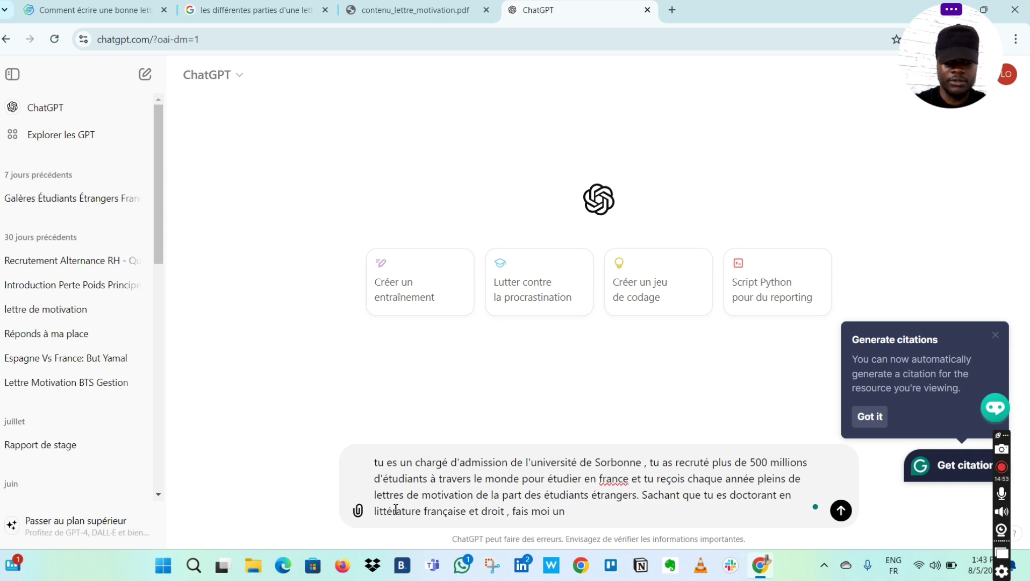
{"action": "type", "text": "de"}
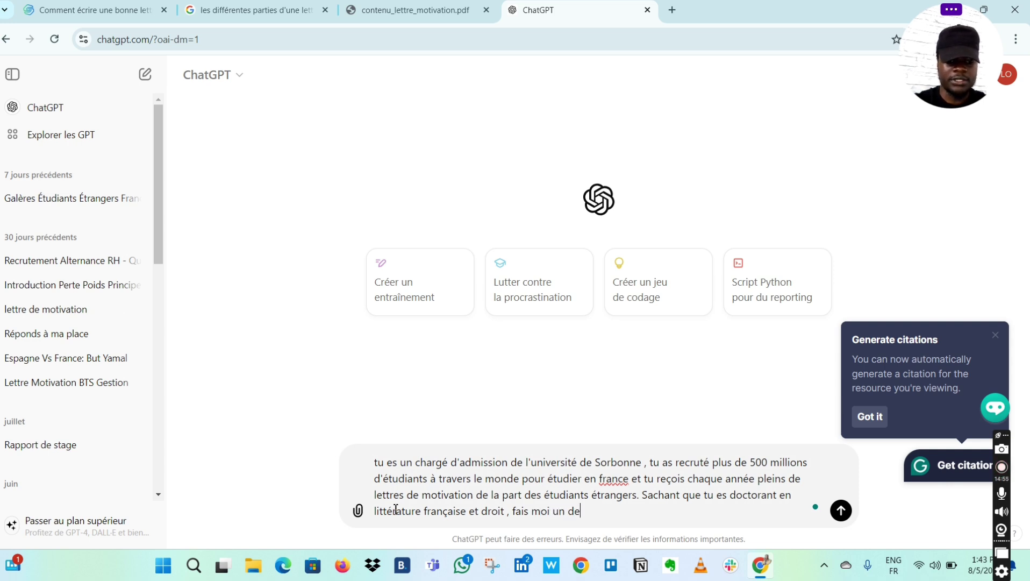
{"action": "type", "text": "scripti"}
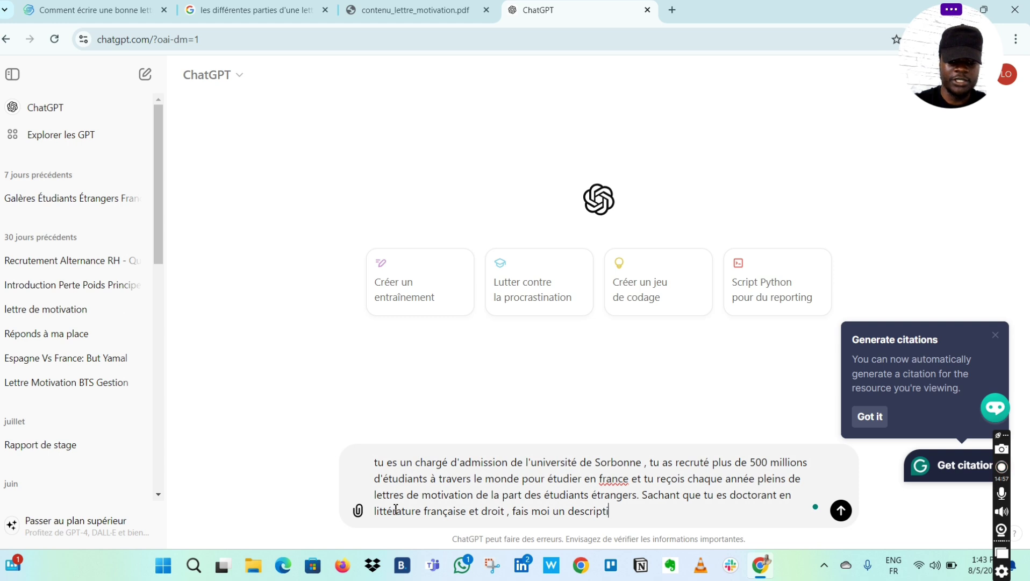
{"action": "type", "text": "f des "}
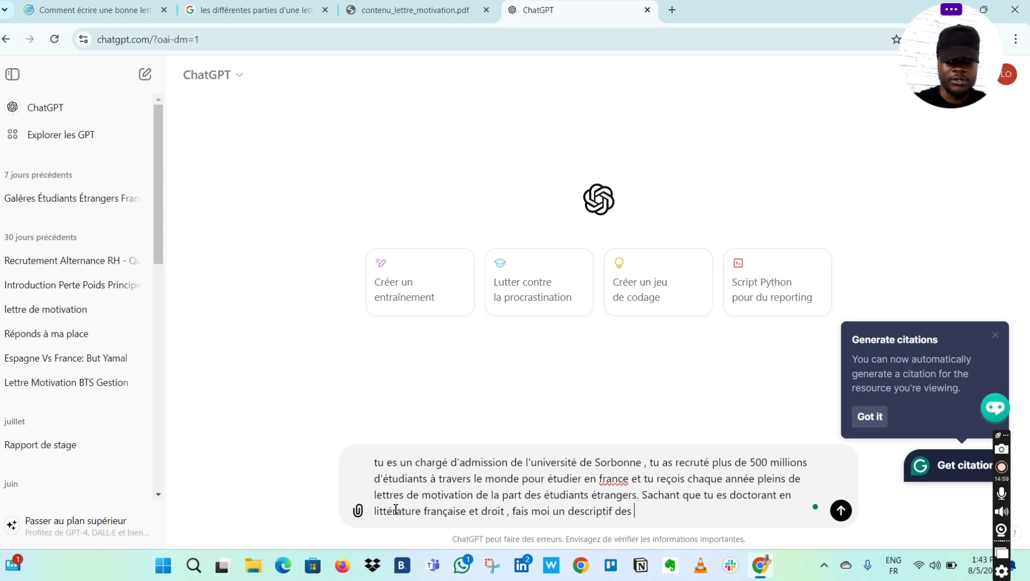
{"action": "type", "text": "différe"}
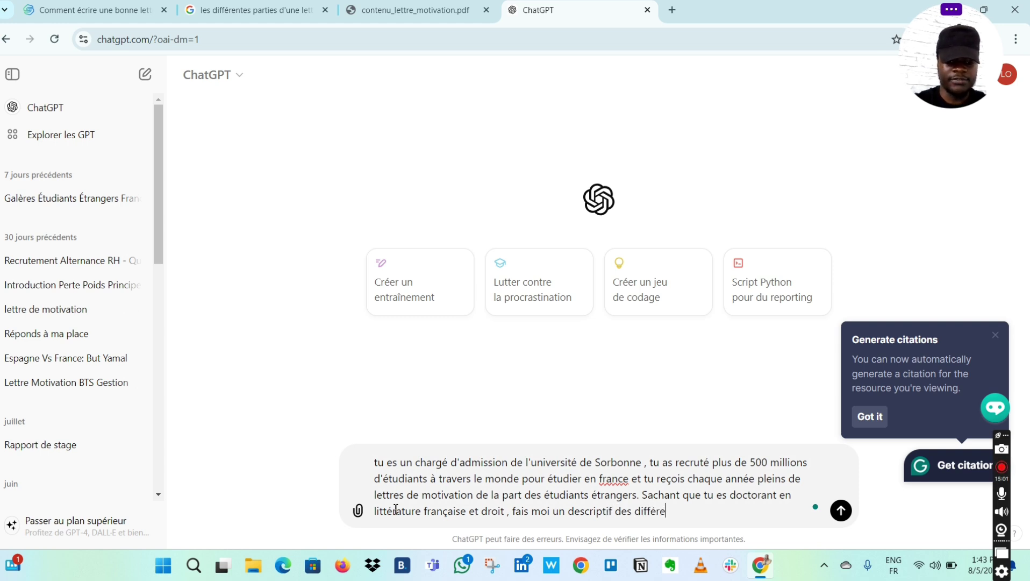
{"action": "type", "text": "ntes part"}
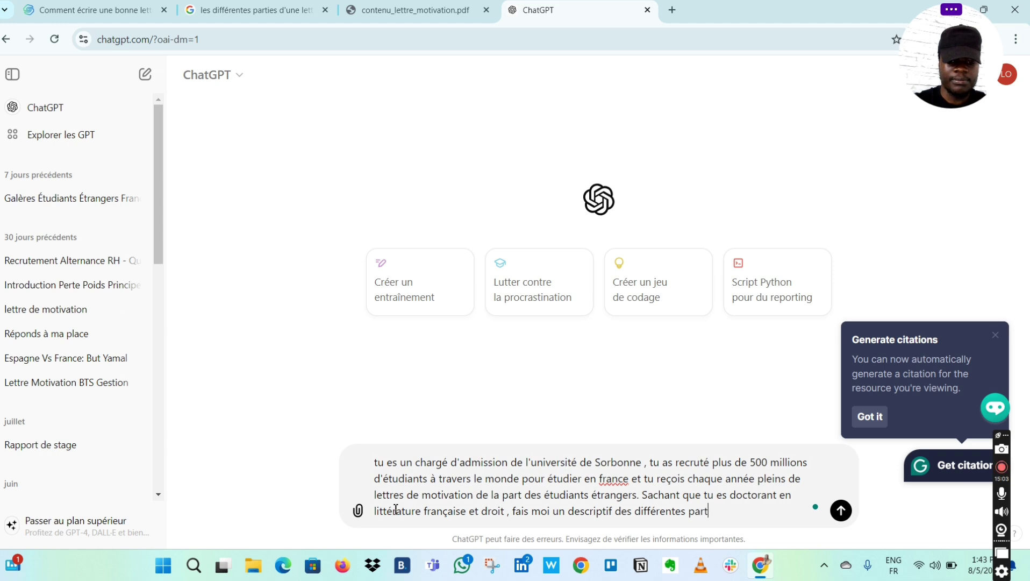
{"action": "type", "text": "ies "}
{"action": "type", "text": "d'une le"}
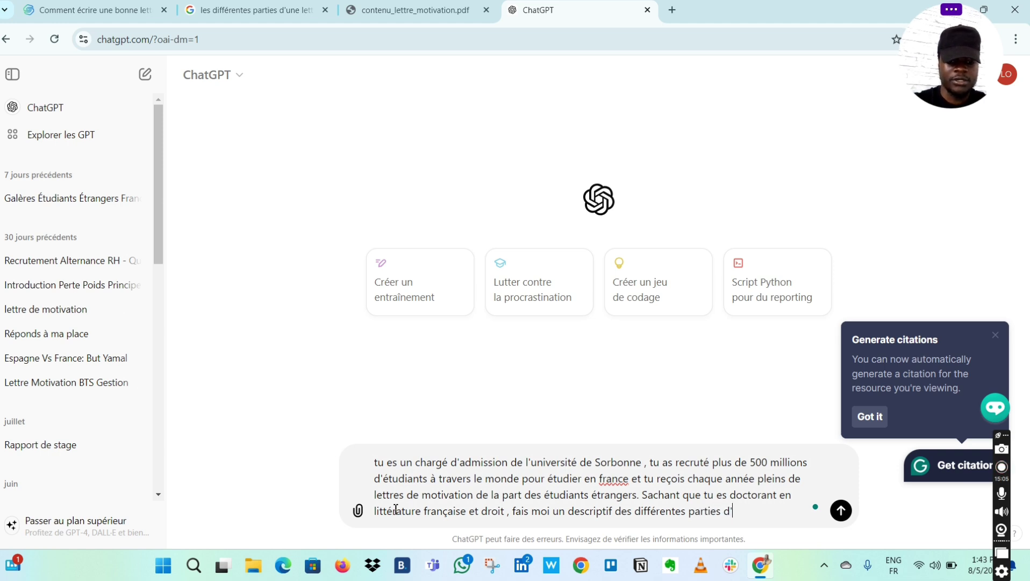
{"action": "type", "text": "ttre "}
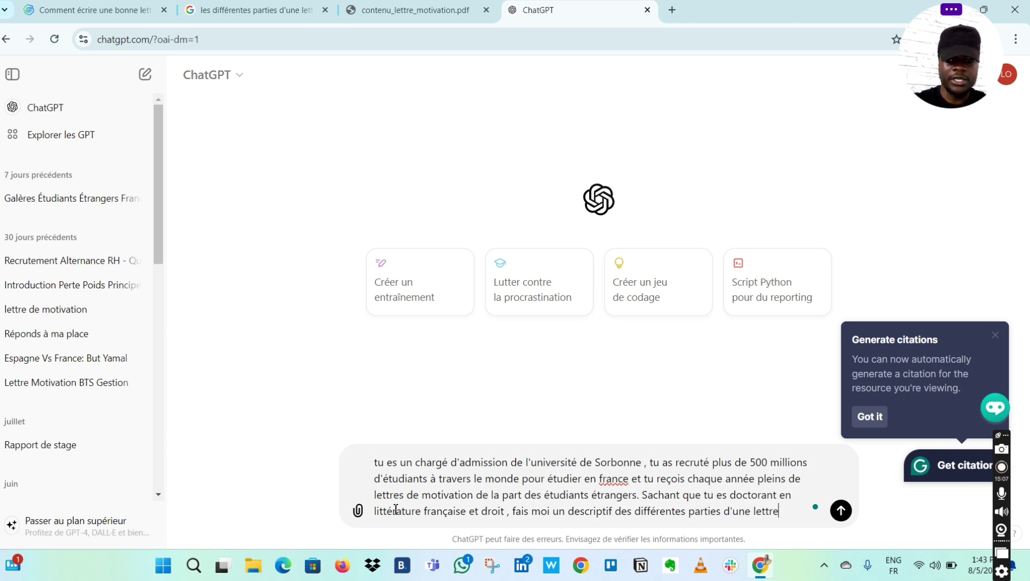
{"action": "type", "text": "de motiv"}
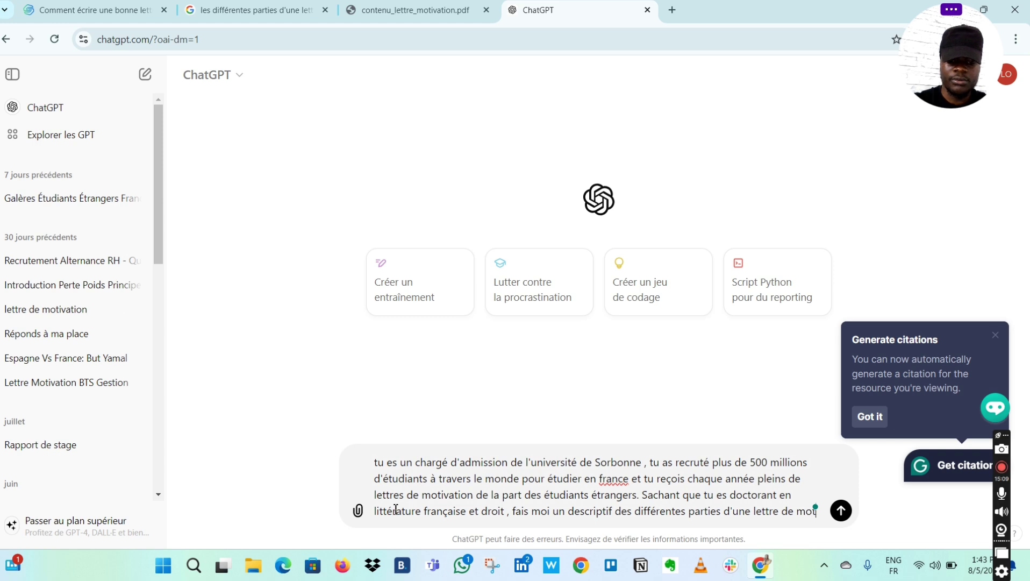
{"action": "type", "text": "ation "}
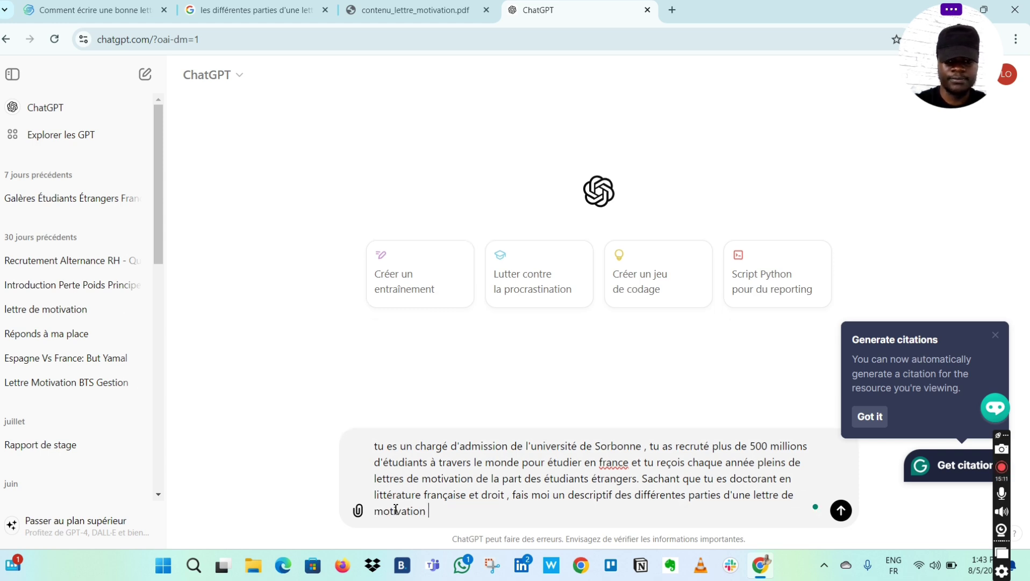
{"action": "type", "text": "et donn"}
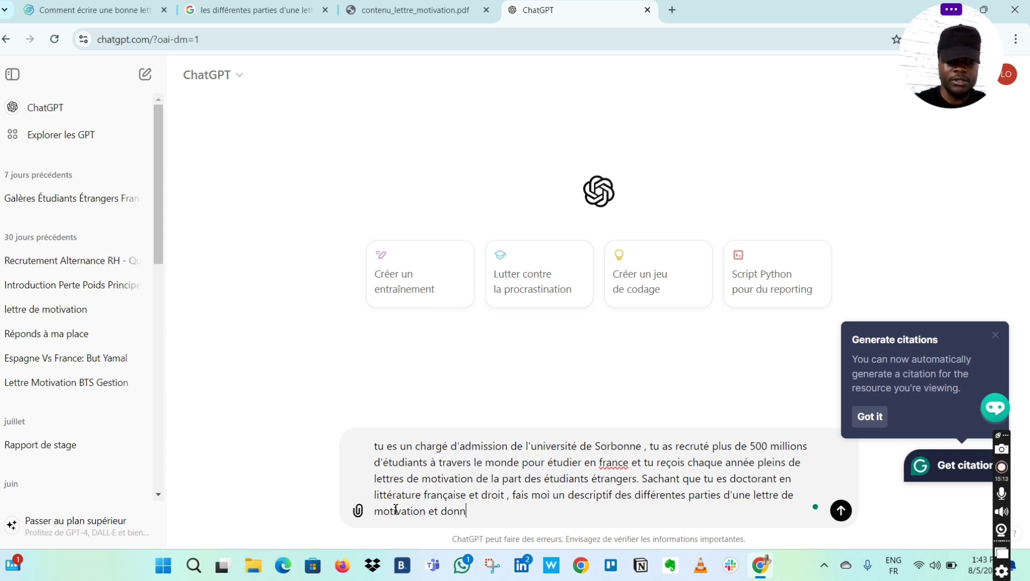
{"action": "type", "text": "e moi u"}
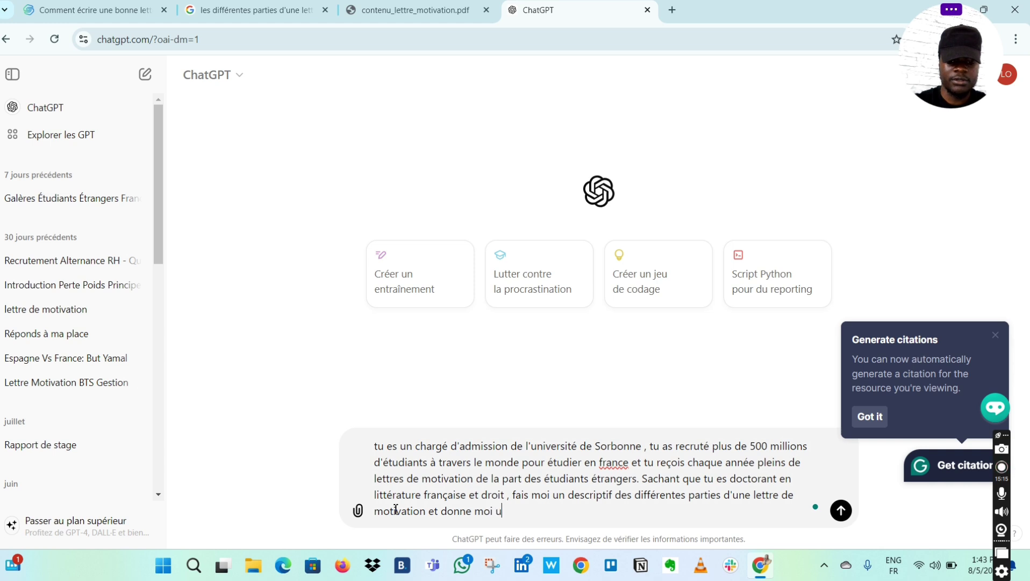
{"action": "type", "text": "n bon ex"}
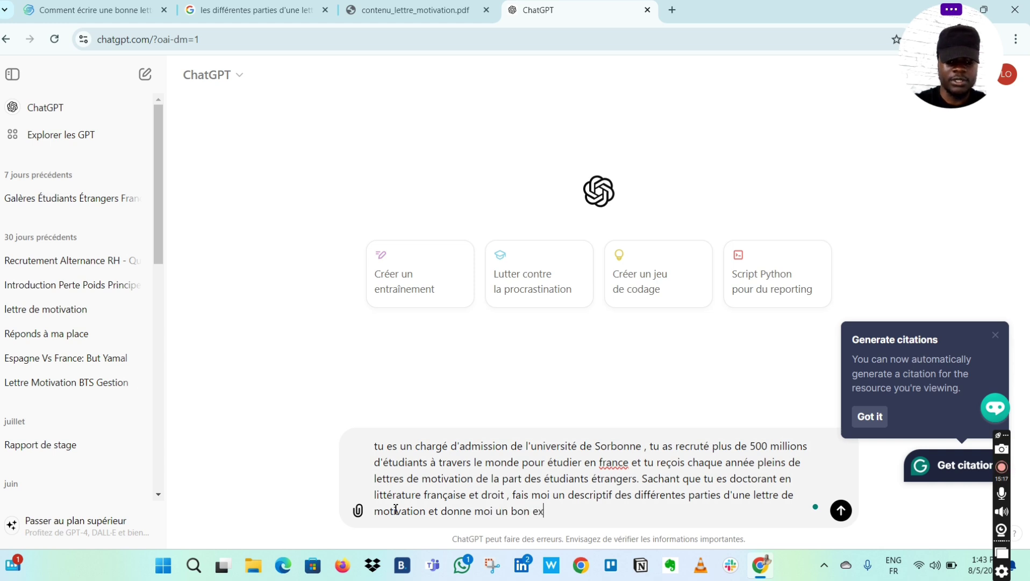
{"action": "type", "text": "emple de"}
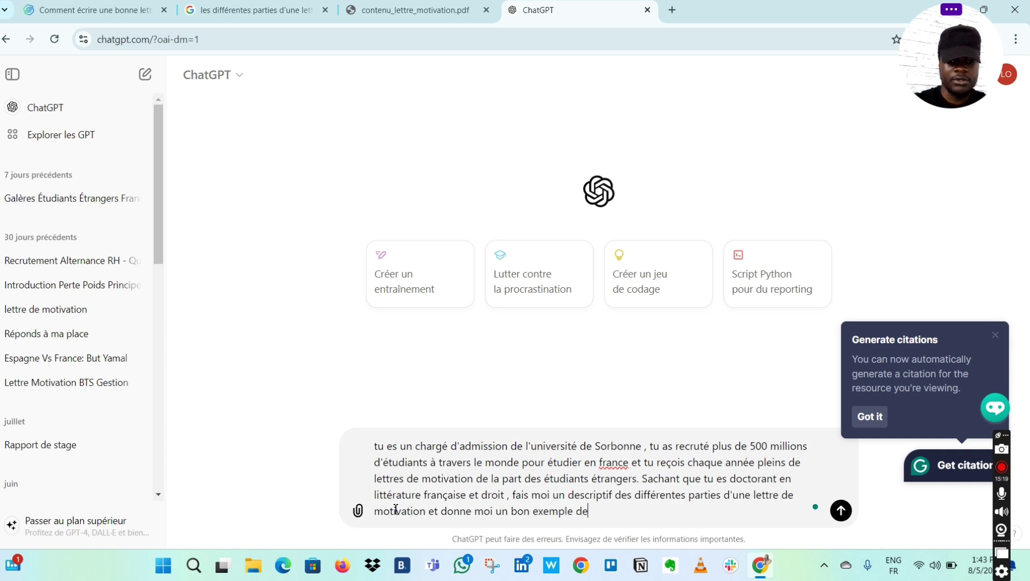
{"action": "type", "text": " lettre de "}
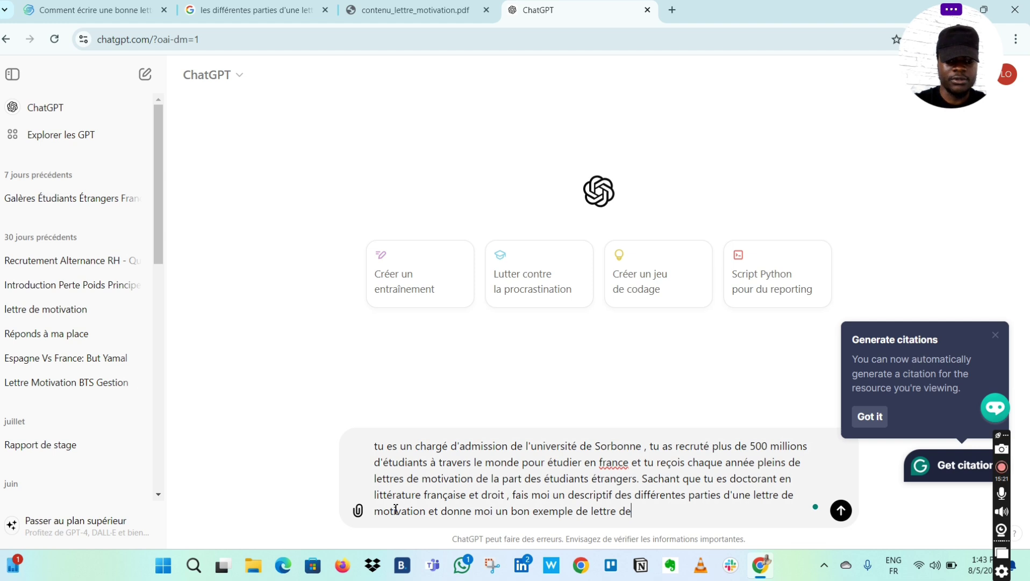
{"action": "type", "text": "motivatio"}
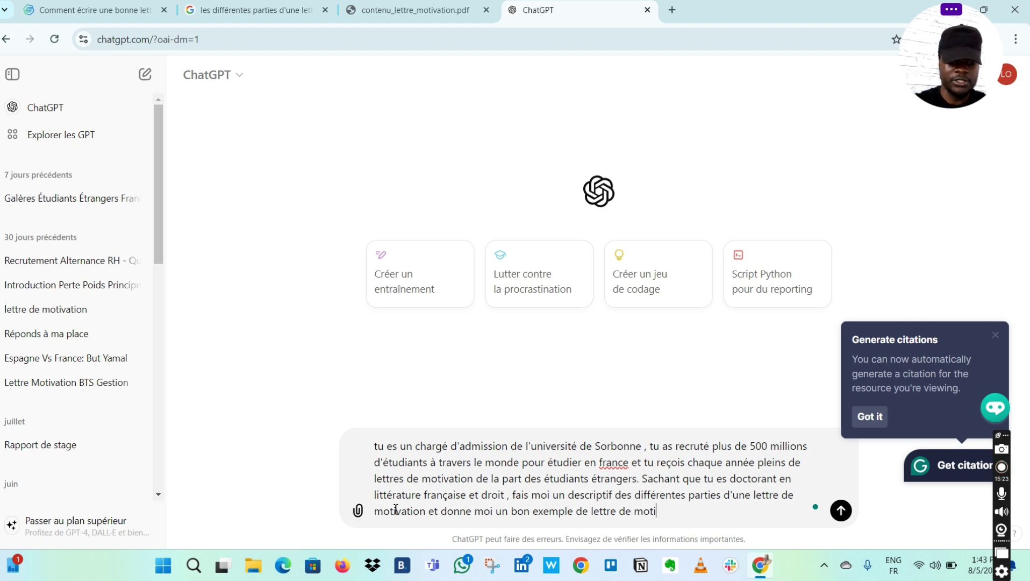
{"action": "type", "text": "n"}
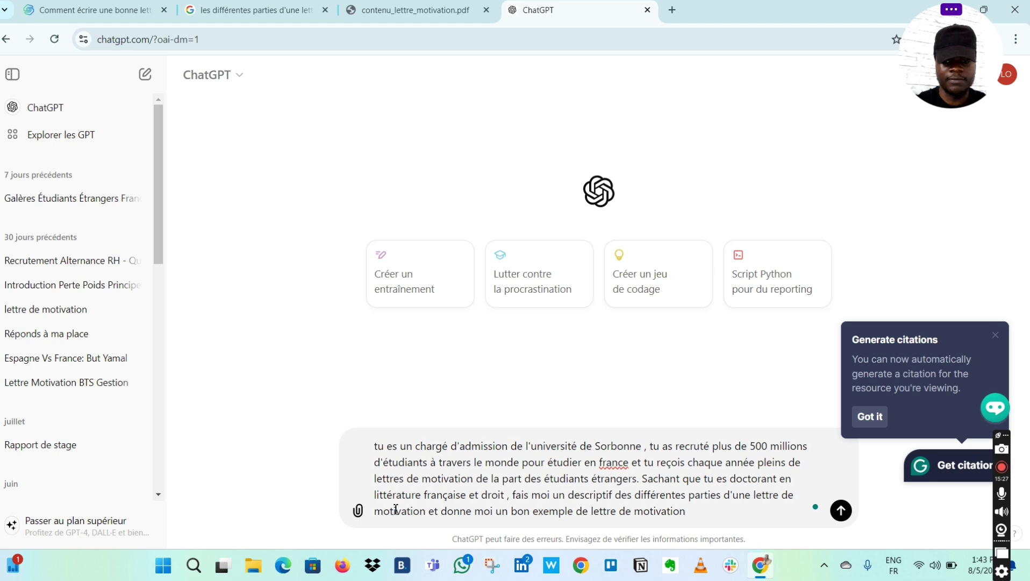
{"action": "type", "text": " en t'ins"}
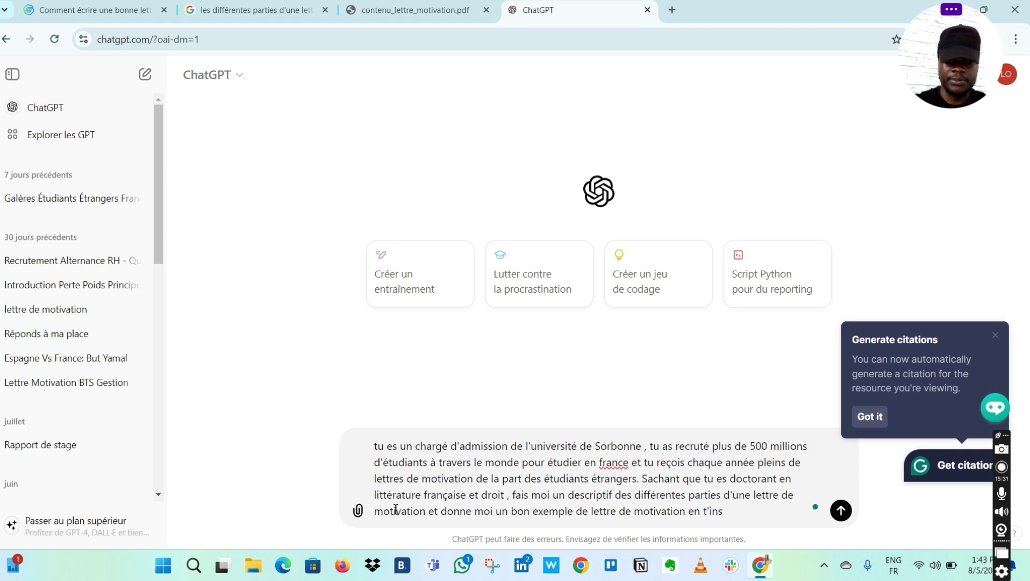
{"action": "type", "text": "pirant"}
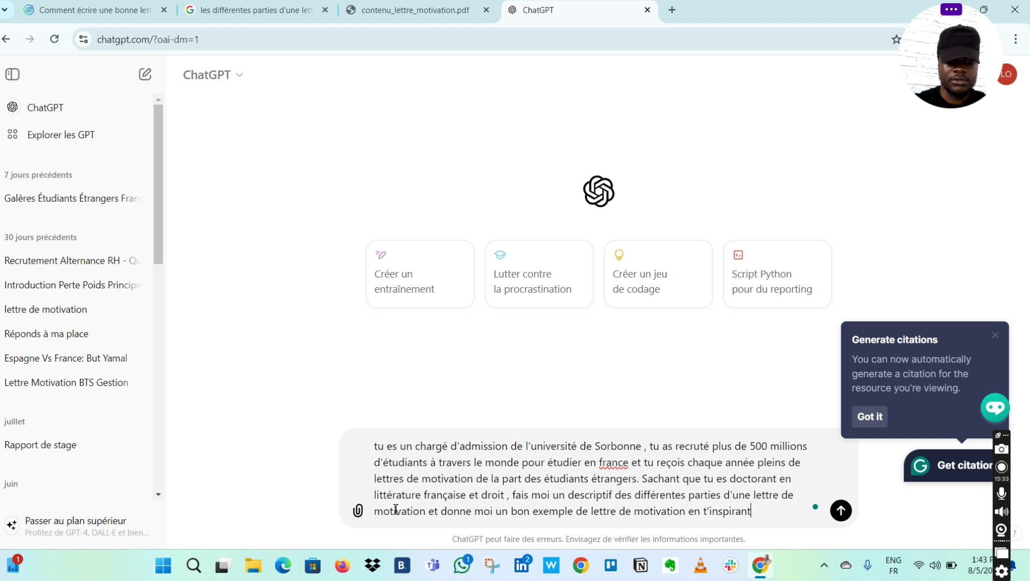
{"action": "type", "text": " de cet article"}
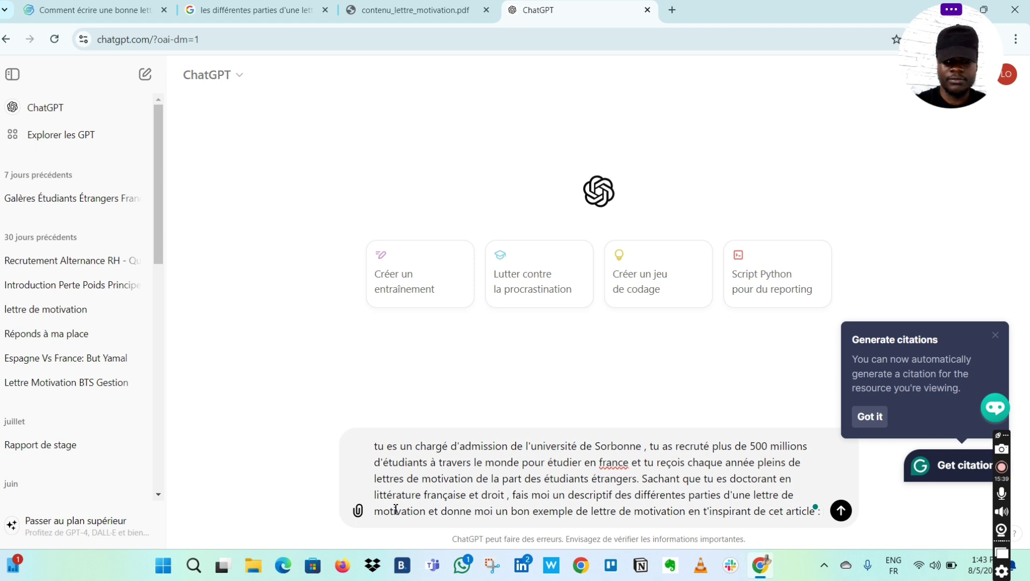
{"action": "type", "text": " :"}
{"action": "key", "text": "shift+Return"}
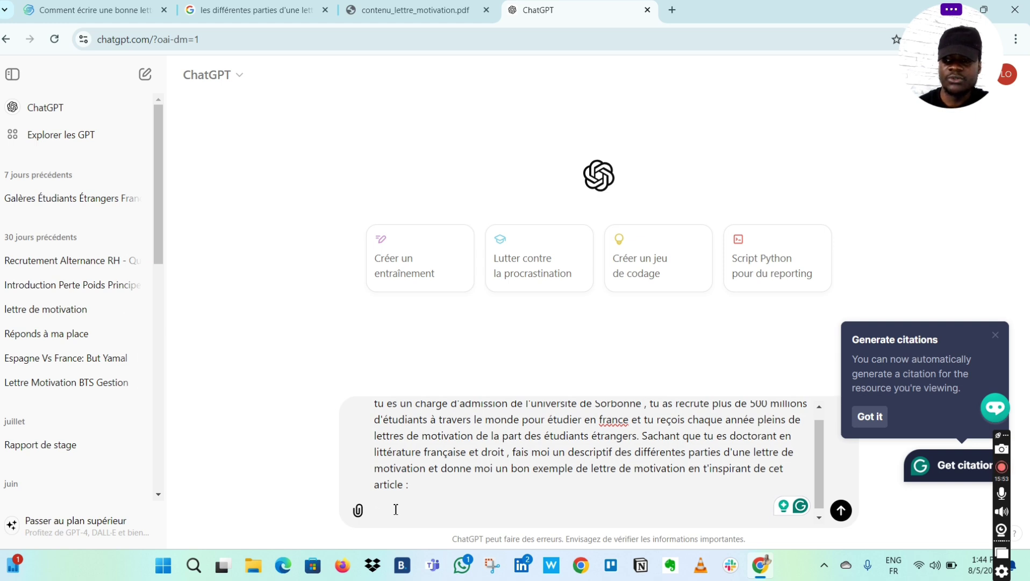
- On the Studely tab, select the Campus France motivation letter article from its title to the letter's end
{"action": "left_click", "coordinate": [54, 24]}
{"action": "scroll", "coordinate": [428, 411], "scroll_direction": "down", "scroll_amount": 2}
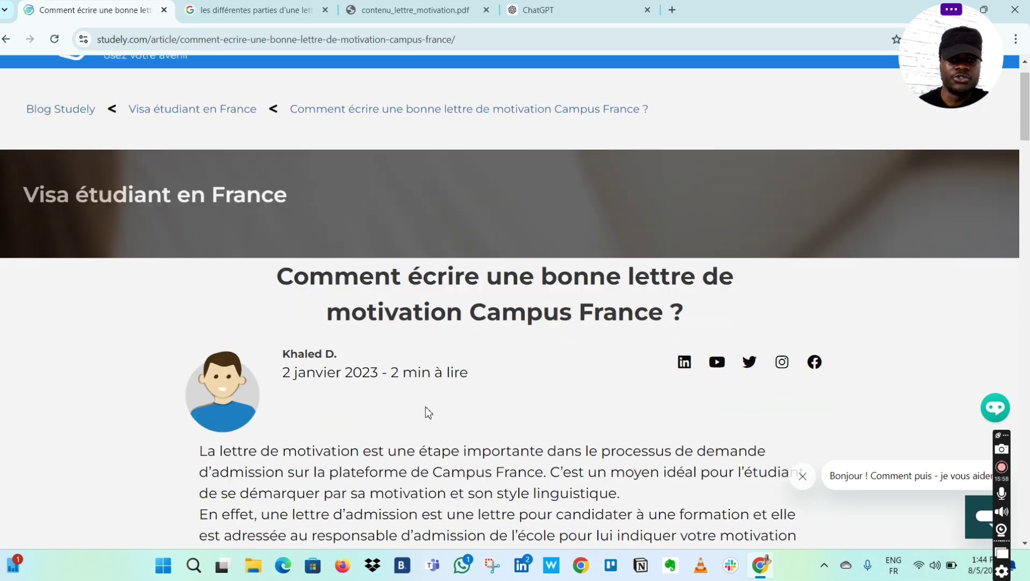
{"action": "scroll", "coordinate": [428, 411], "scroll_direction": "down", "scroll_amount": 1}
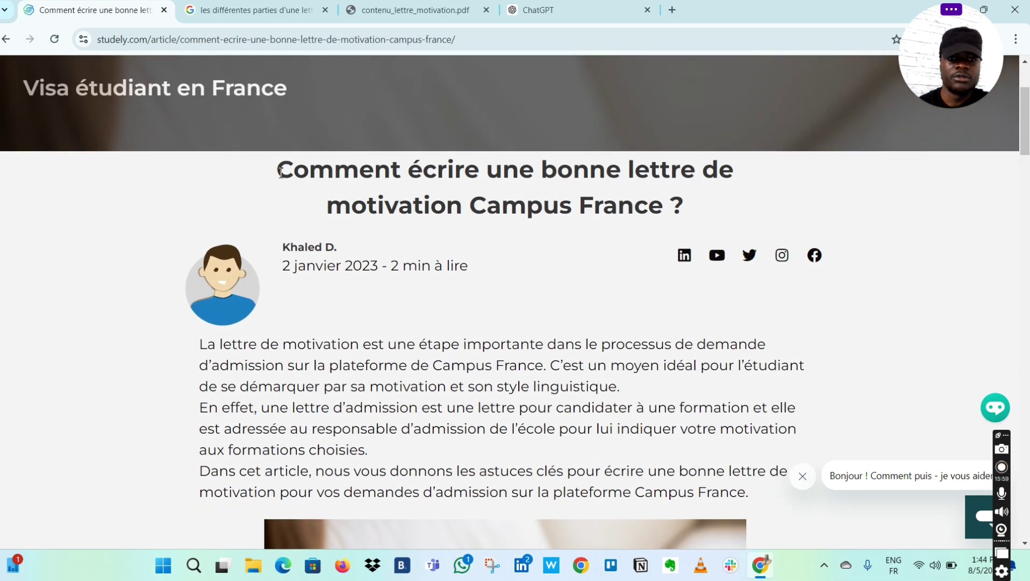
{"action": "left_click_drag", "start_coordinate": [280, 171], "coordinate": [475, 79]}
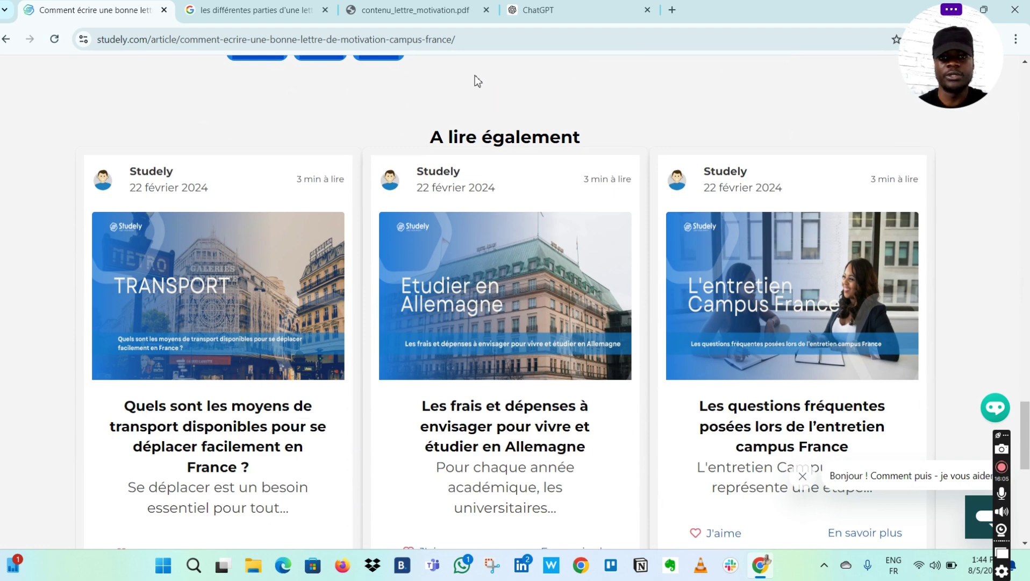
{"action": "scroll", "coordinate": [475, 80], "scroll_direction": "up", "scroll_amount": 2}
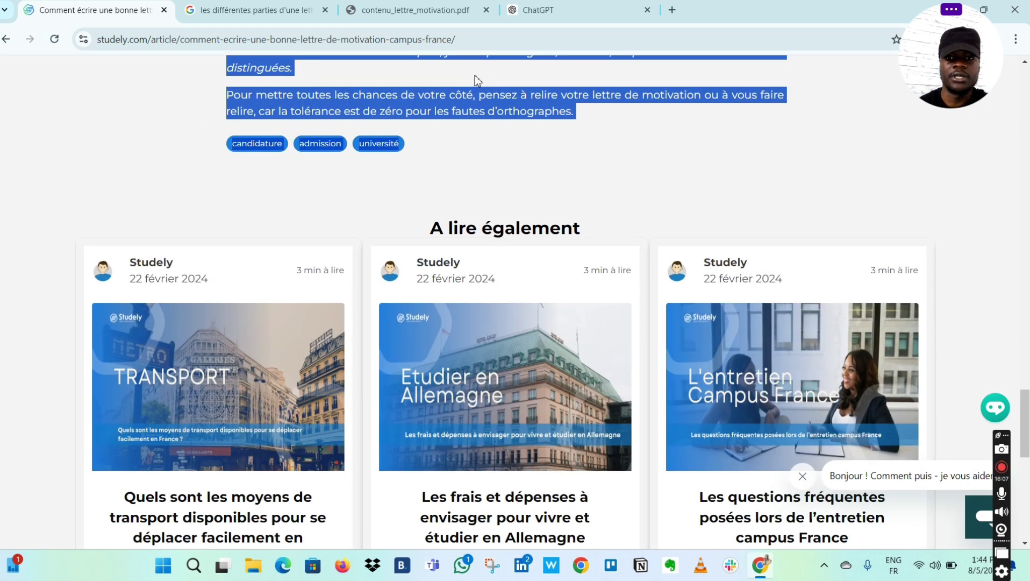
- Paste the copied Studely article into the ChatGPT prompt after 'cet article :' and scroll through to check it
{"action": "left_click", "coordinate": [552, 7]}
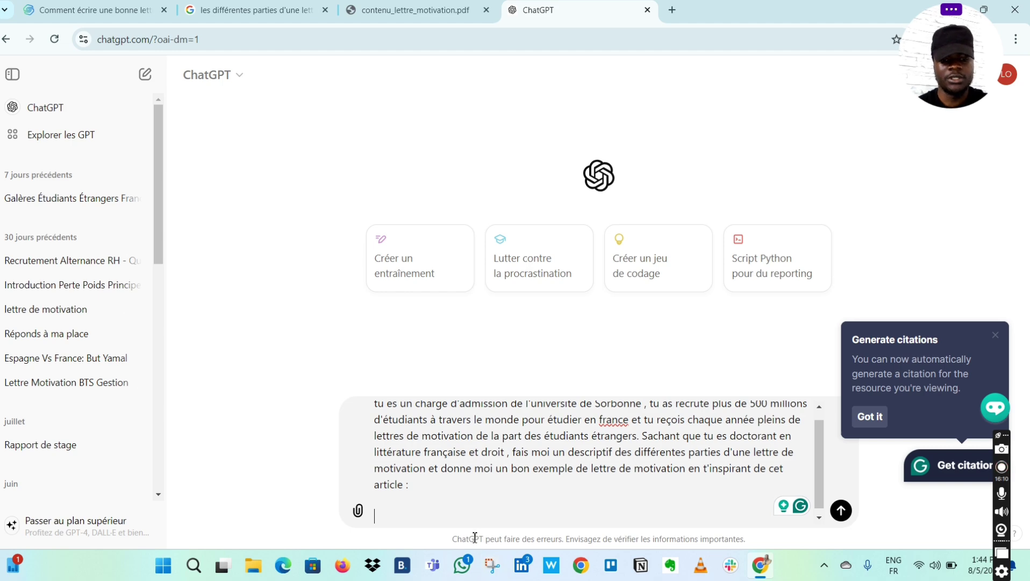
{"action": "key", "text": "ctrl+v"}
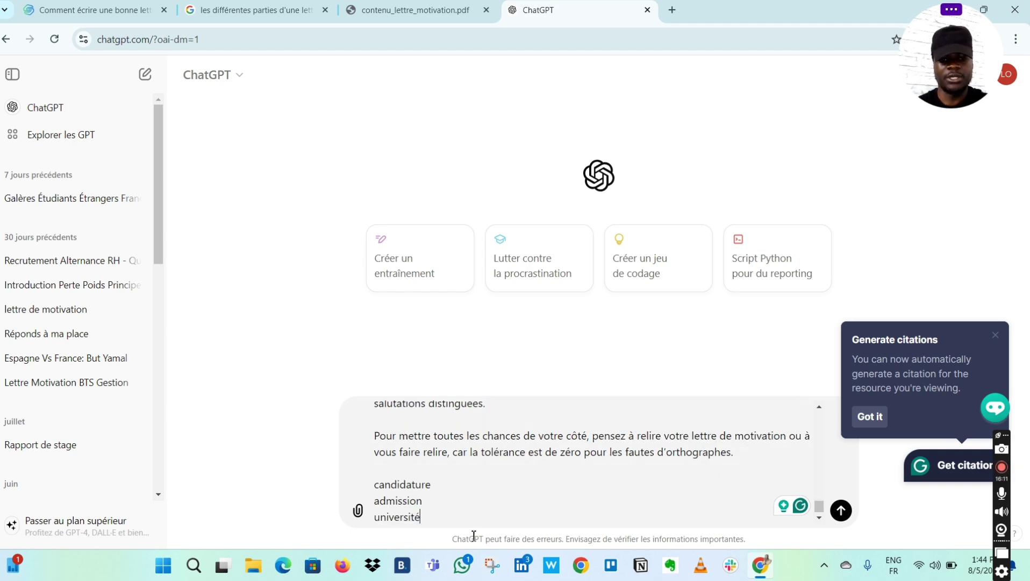
{"action": "scroll", "coordinate": [741, 483], "scroll_direction": "up", "scroll_amount": 5}
{"action": "scroll", "coordinate": [741, 482], "scroll_direction": "up", "scroll_amount": 10}
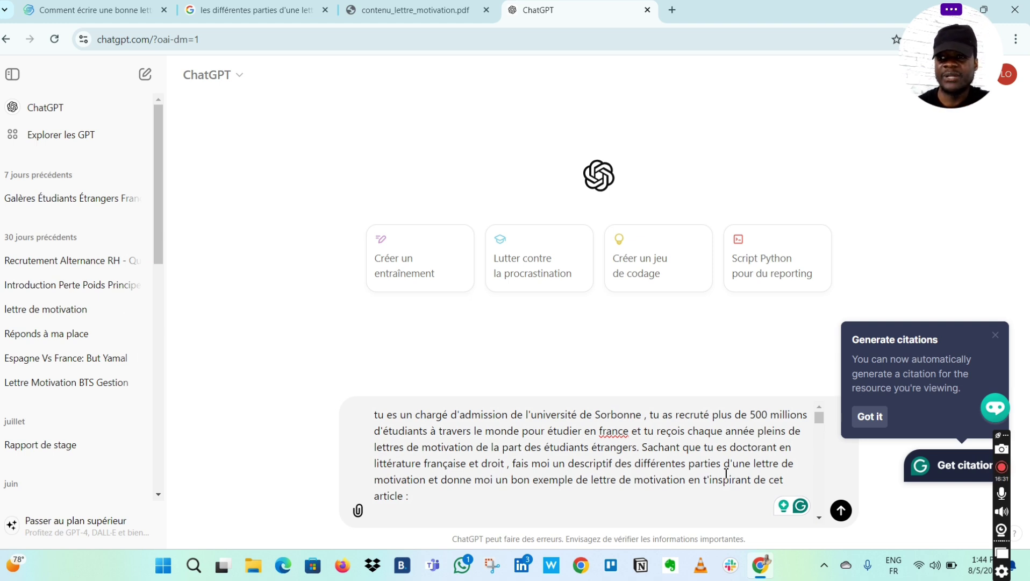
{"action": "key", "text": "ctrl+v"}
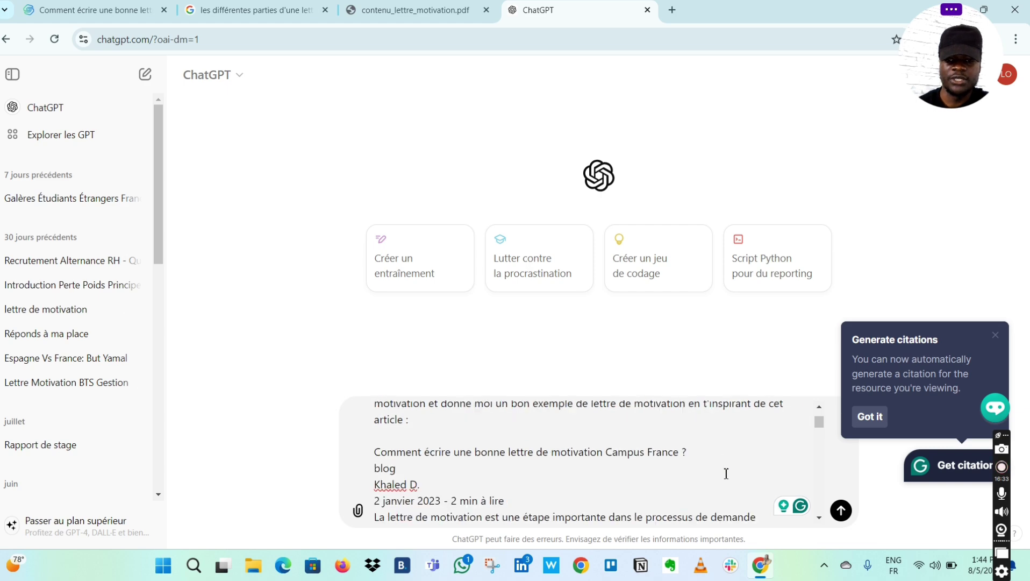
{"action": "scroll", "coordinate": [726, 474], "scroll_direction": "down", "scroll_amount": 10}
{"action": "scroll", "coordinate": [726, 473], "scroll_direction": "down", "scroll_amount": 10}
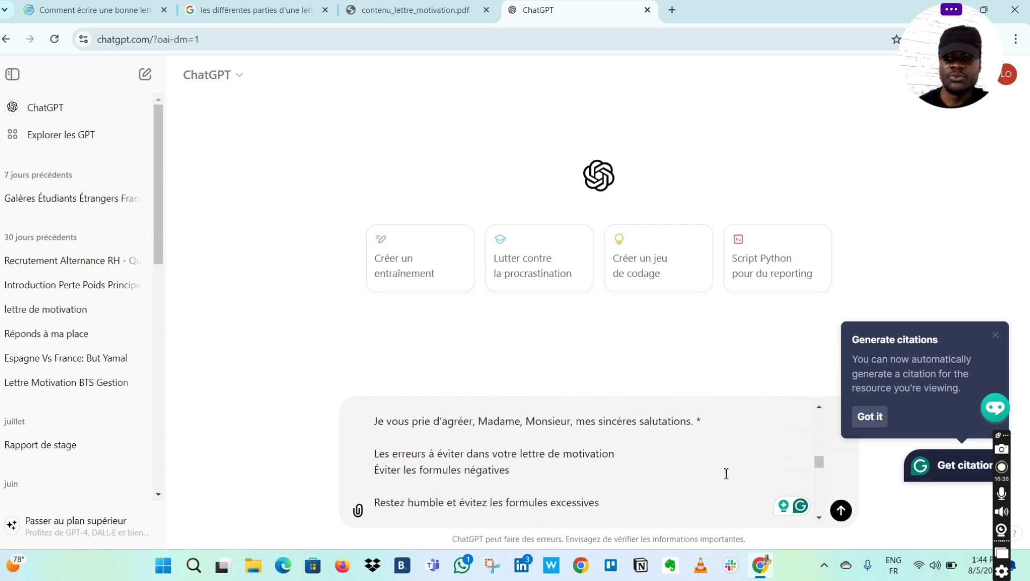
{"action": "scroll", "coordinate": [726, 473], "scroll_direction": "down", "scroll_amount": 10}
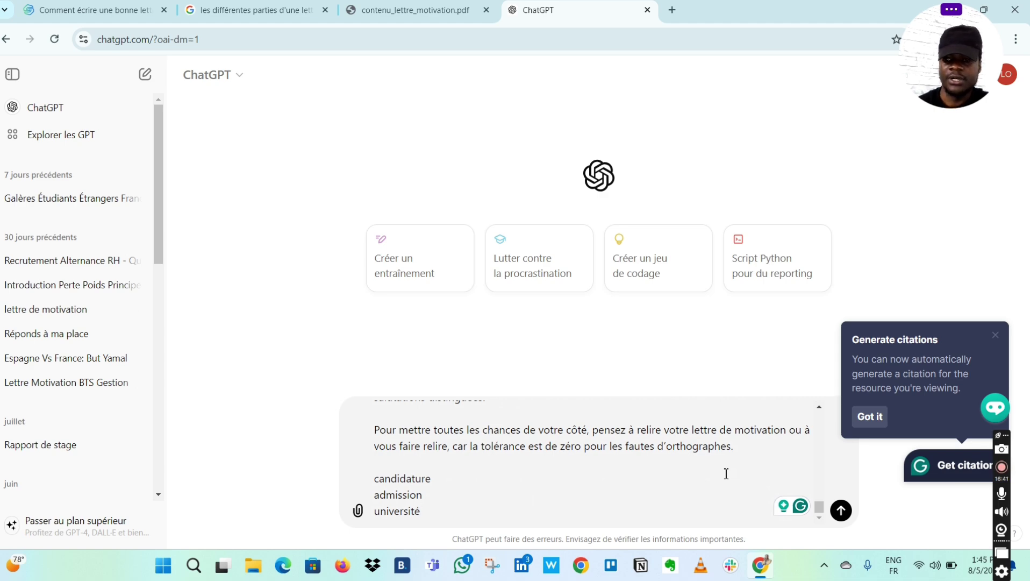
- Send the prompt and read the reply on introduction, motivation, experiences and projects, and conclusion
{"action": "left_click", "coordinate": [841, 512]}
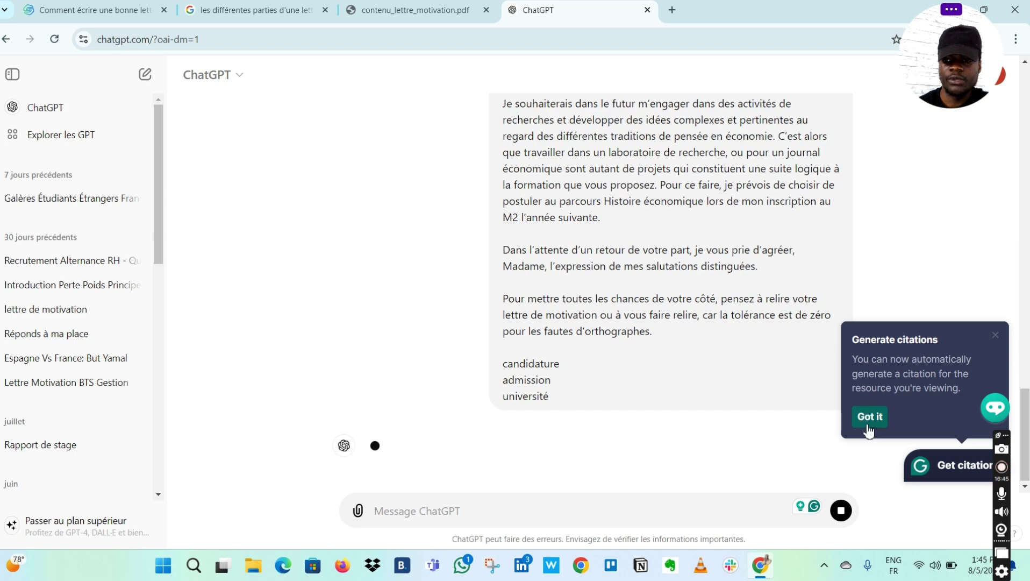
{"action": "left_click", "coordinate": [867, 423]}
{"action": "scroll", "coordinate": [897, 336], "scroll_direction": "down", "scroll_amount": 2}
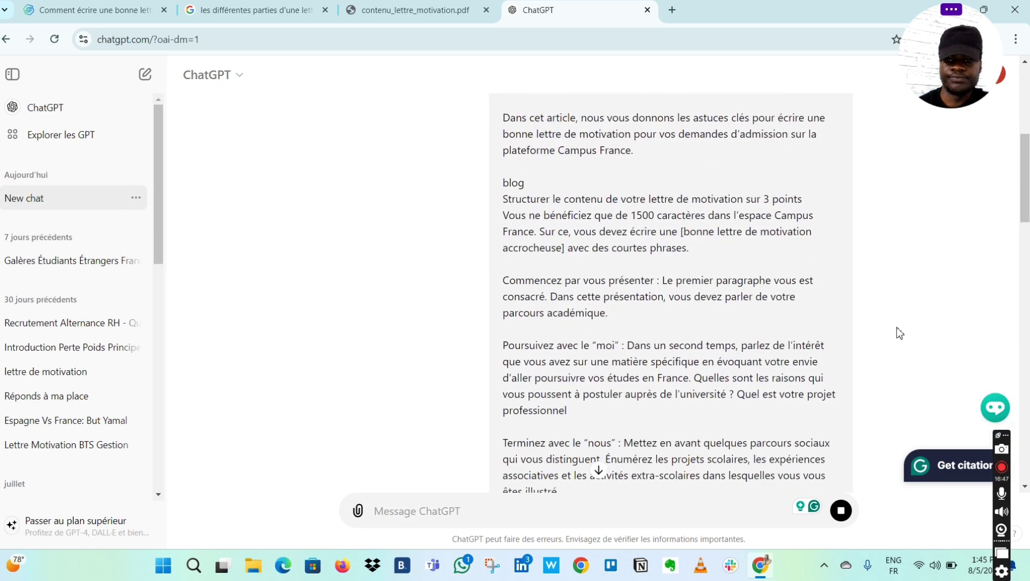
{"action": "scroll", "coordinate": [900, 333], "scroll_direction": "down", "scroll_amount": 10}
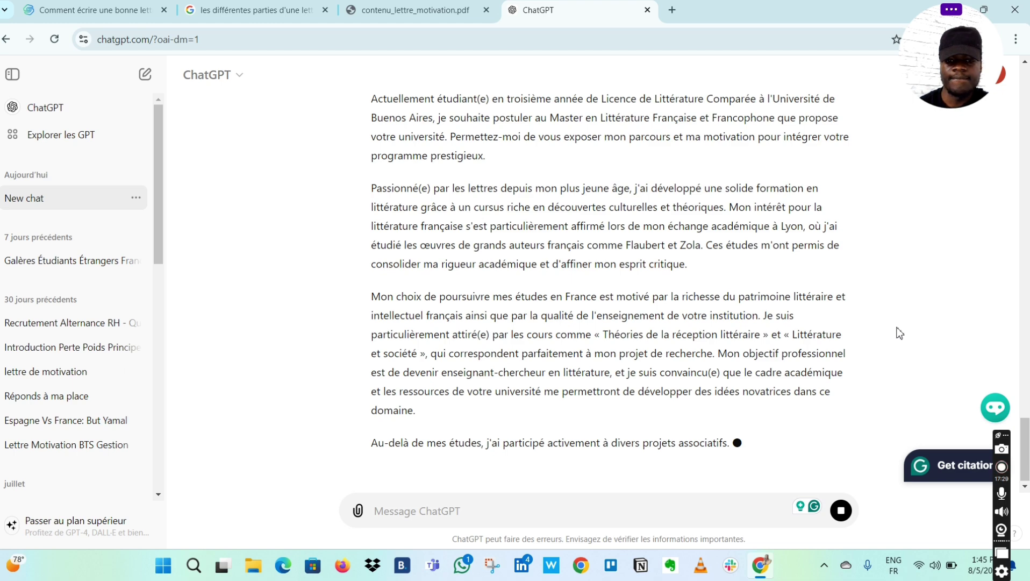
{"action": "scroll", "coordinate": [899, 333], "scroll_direction": "up", "scroll_amount": 3}
{"action": "scroll", "coordinate": [899, 333], "scroll_direction": "down", "scroll_amount": 3}
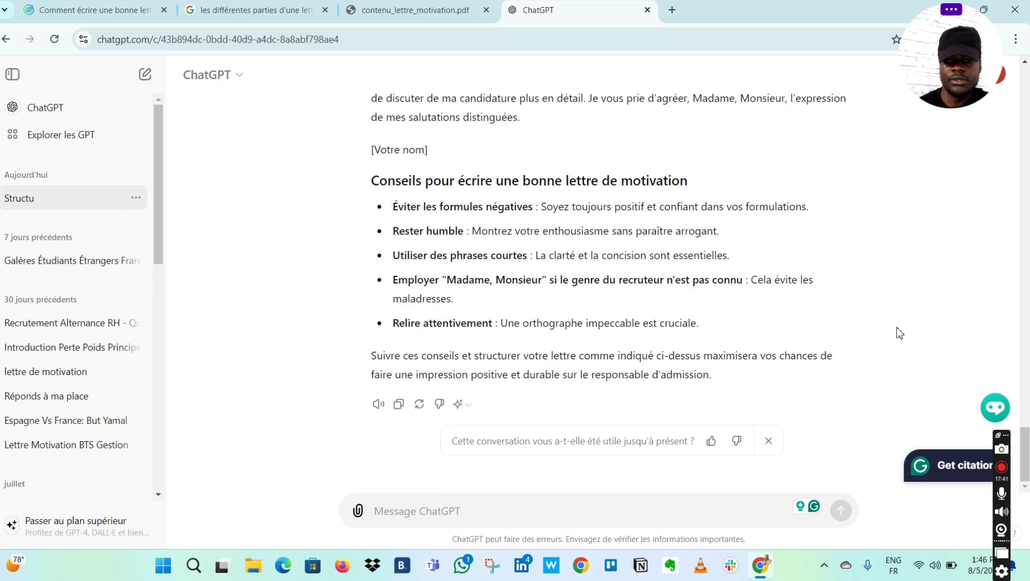
{"action": "scroll", "coordinate": [899, 332], "scroll_direction": "up", "scroll_amount": 15}
{"action": "scroll", "coordinate": [899, 333], "scroll_direction": "down", "scroll_amount": 10}
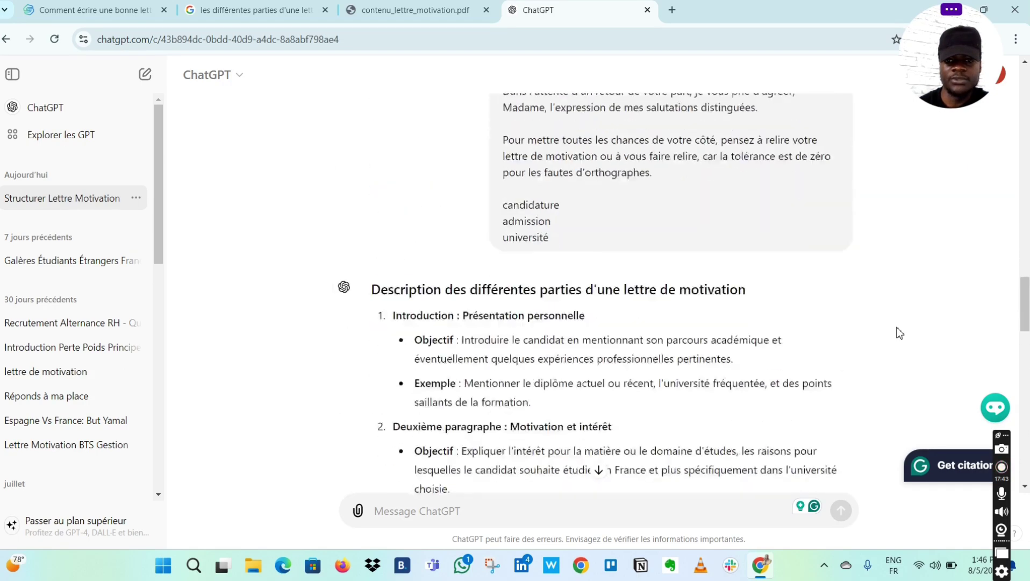
{"action": "scroll", "coordinate": [899, 333], "scroll_direction": "up", "scroll_amount": 3}
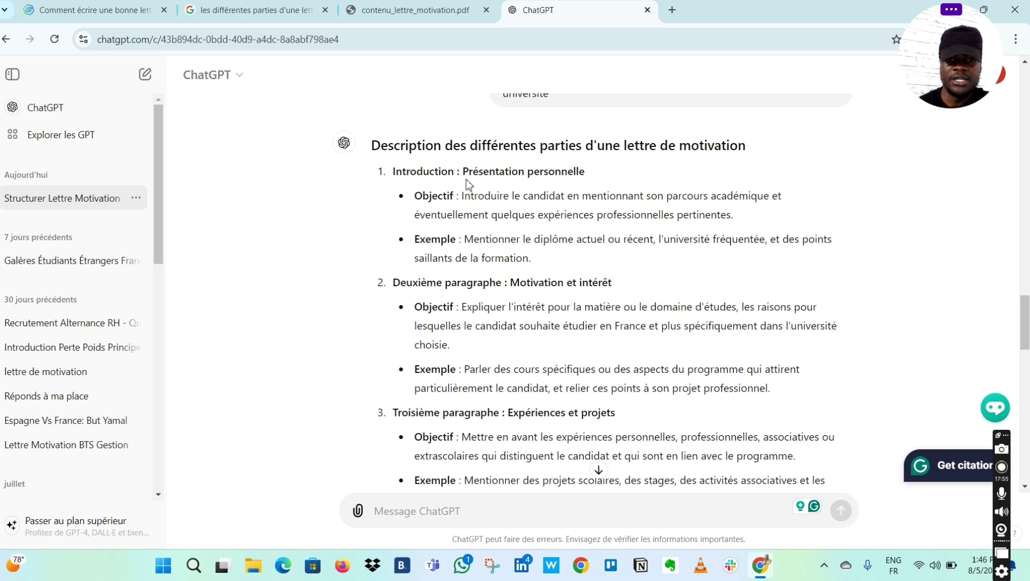
{"action": "scroll", "coordinate": [755, 337], "scroll_direction": "down", "scroll_amount": 2}
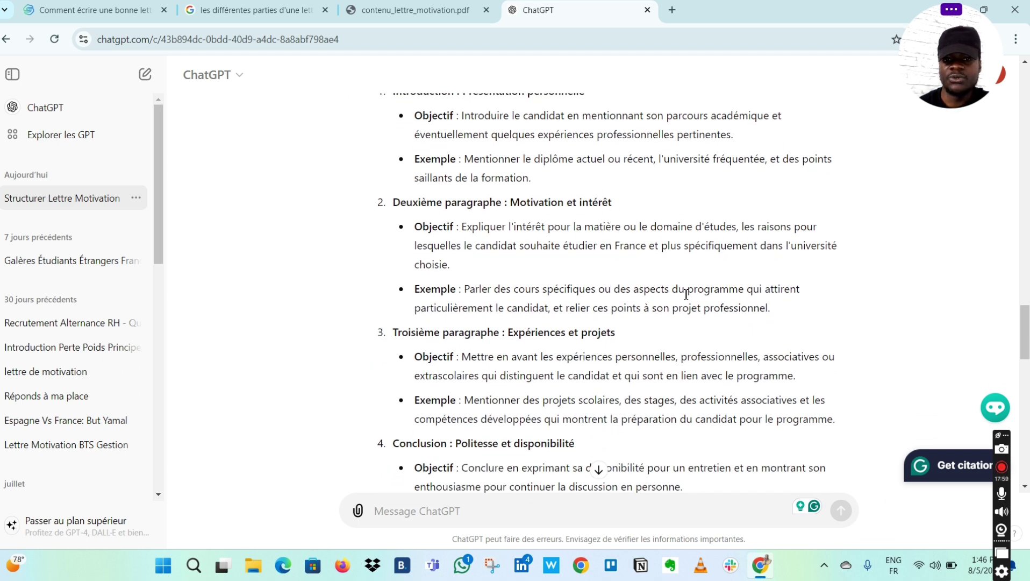
{"action": "scroll", "coordinate": [685, 294], "scroll_direction": "down", "scroll_amount": 1}
{"action": "scroll", "coordinate": [684, 295], "scroll_direction": "down", "scroll_amount": 1}
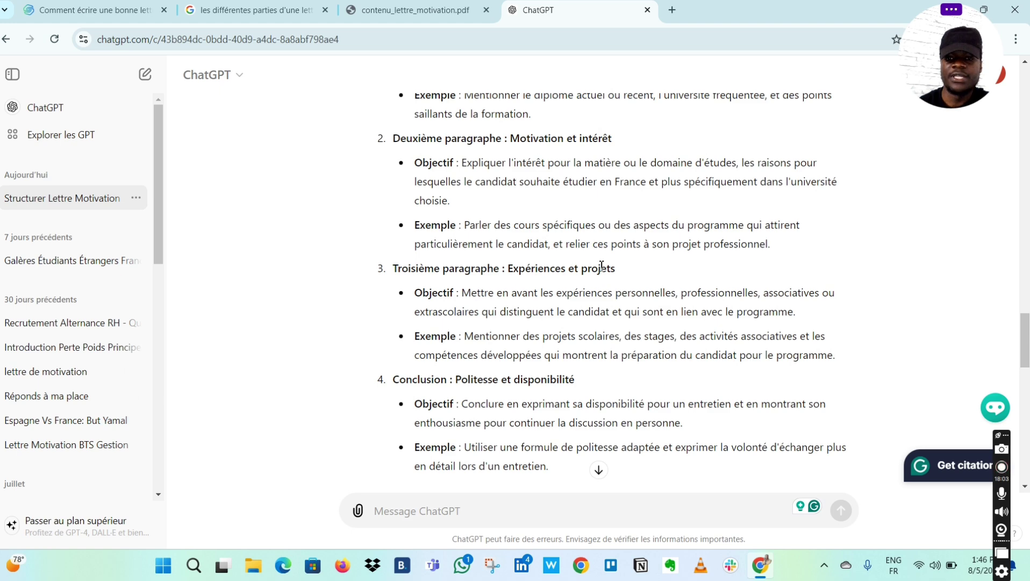
{"action": "scroll", "coordinate": [648, 287], "scroll_direction": "down", "scroll_amount": 2}
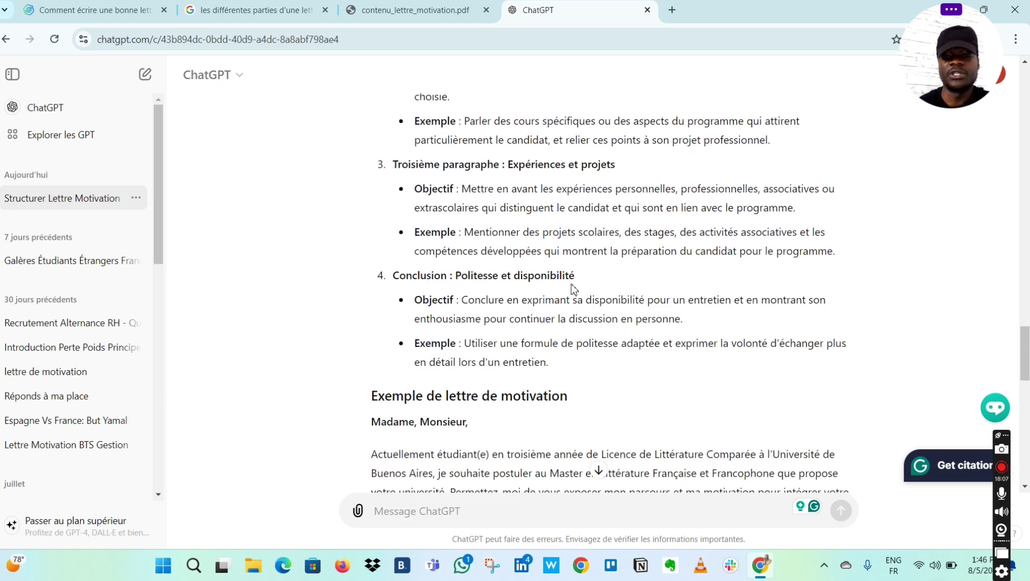
{"action": "scroll", "coordinate": [573, 288], "scroll_direction": "up", "scroll_amount": 6}
{"action": "scroll", "coordinate": [573, 289], "scroll_direction": "down", "scroll_amount": 5}
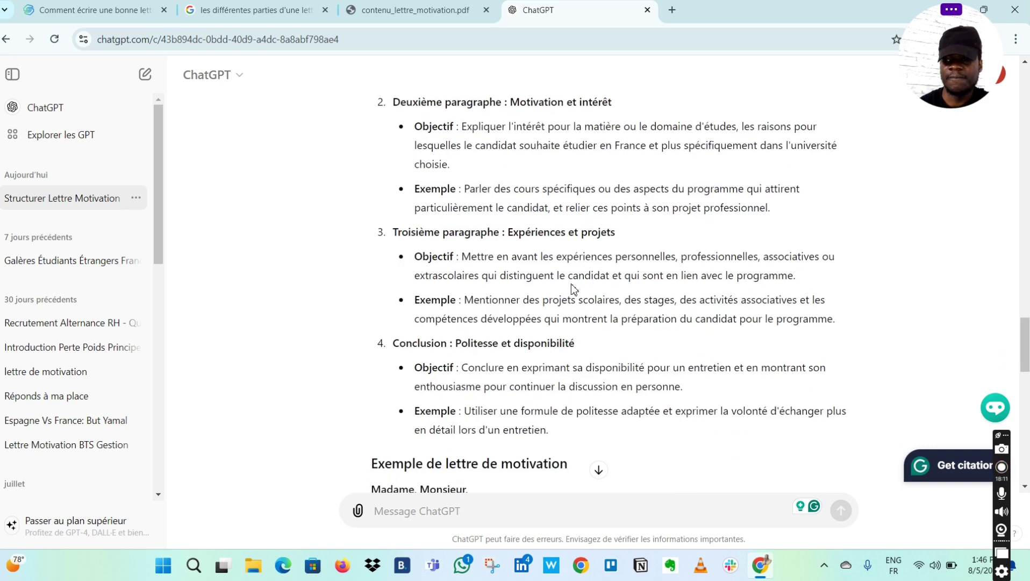
{"action": "scroll", "coordinate": [573, 289], "scroll_direction": "up", "scroll_amount": 1}
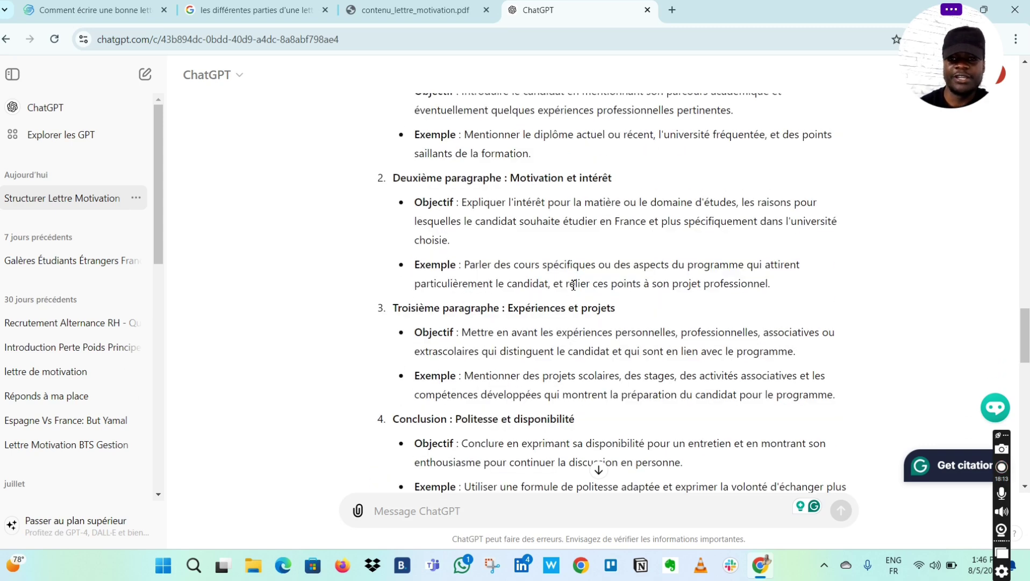
{"action": "scroll", "coordinate": [574, 285], "scroll_direction": "up", "scroll_amount": 2}
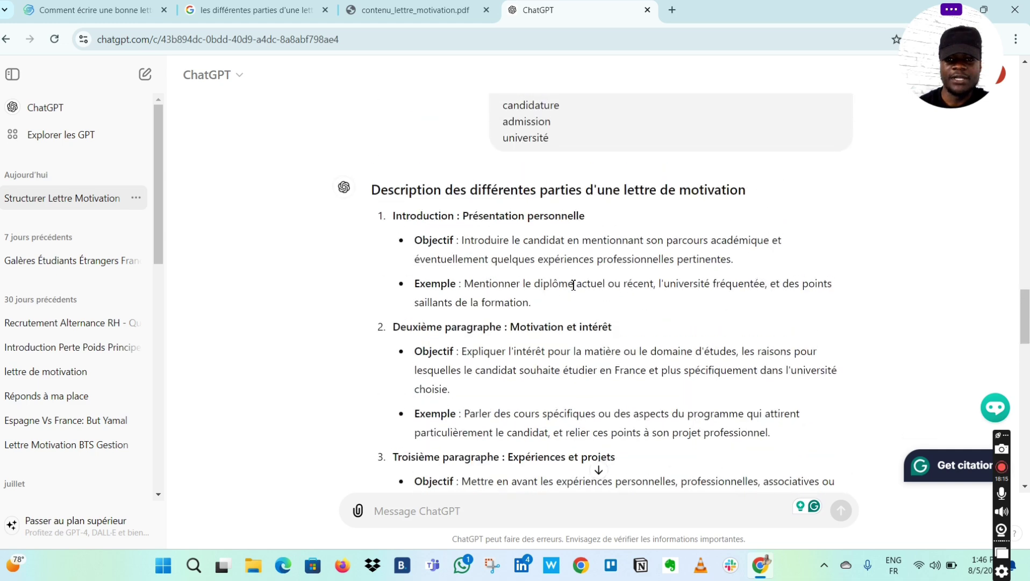
{"action": "scroll", "coordinate": [573, 285], "scroll_direction": "down", "scroll_amount": 1}
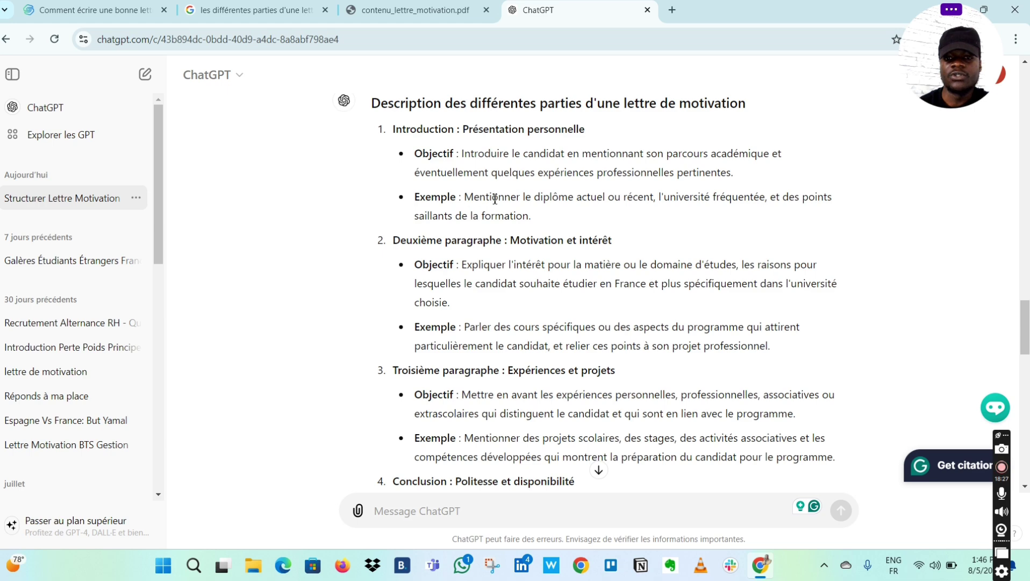
{"action": "scroll", "coordinate": [655, 222], "scroll_direction": "down", "scroll_amount": 2}
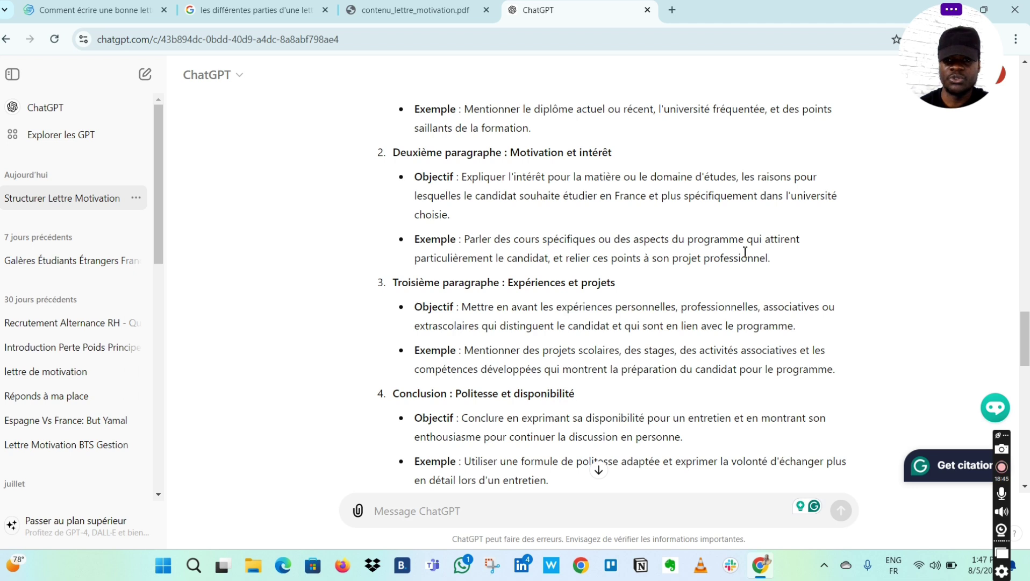
{"action": "scroll", "coordinate": [745, 251], "scroll_direction": "down", "scroll_amount": 2}
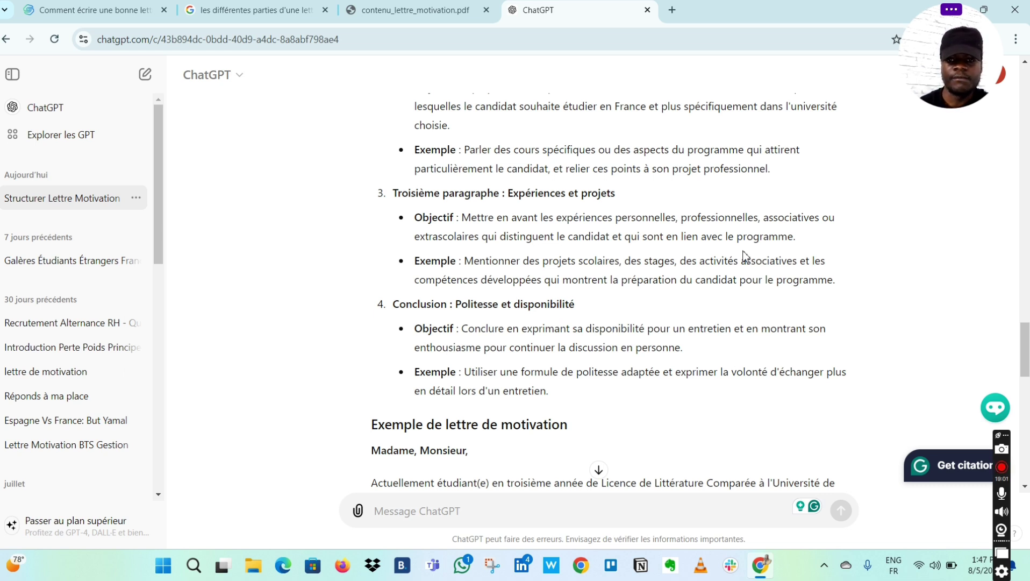
{"action": "scroll", "coordinate": [745, 255], "scroll_direction": "down", "scroll_amount": 1}
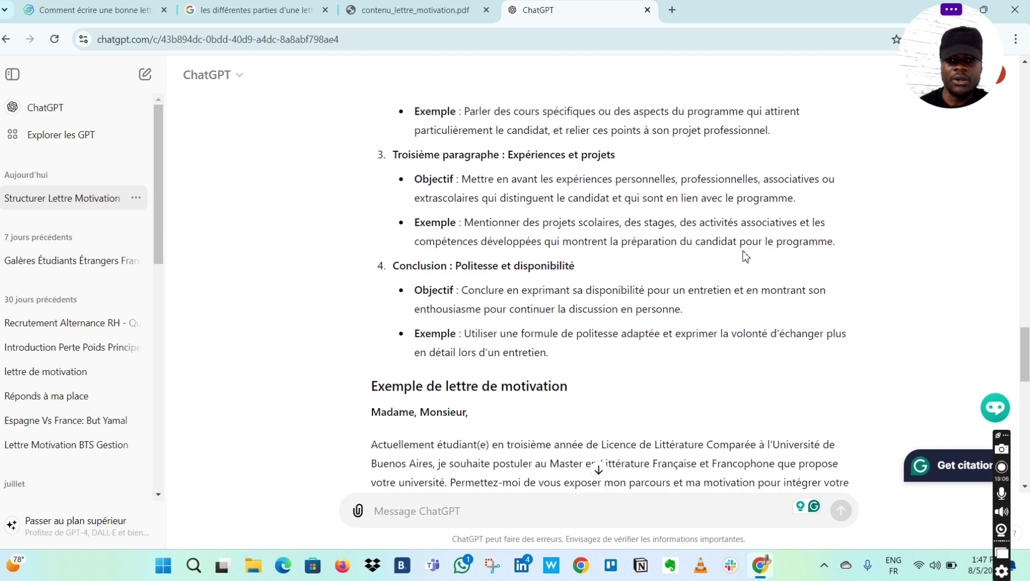
{"action": "scroll", "coordinate": [745, 255], "scroll_direction": "down", "scroll_amount": 1}
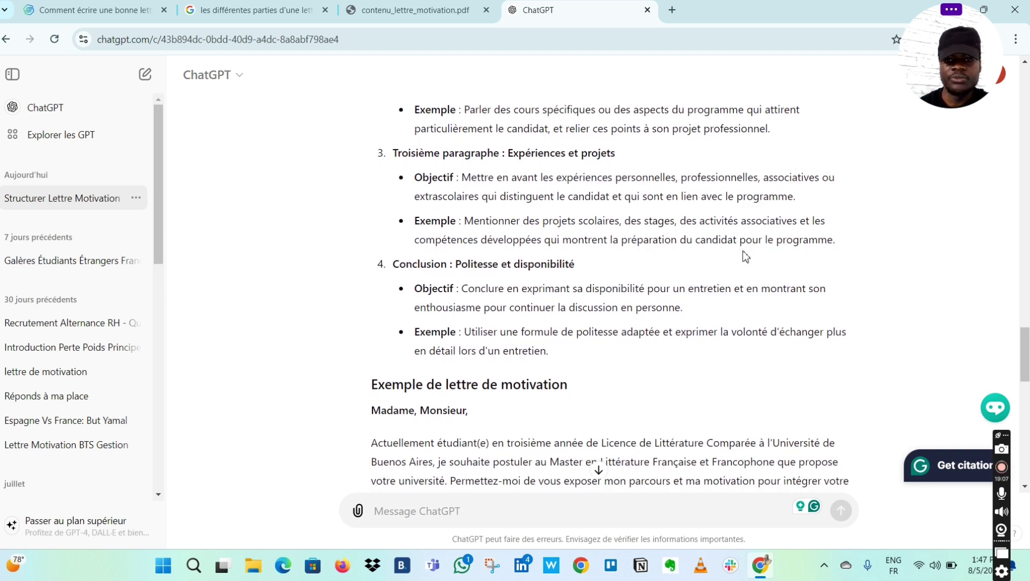
{"action": "scroll", "coordinate": [745, 255], "scroll_direction": "down", "scroll_amount": 1}
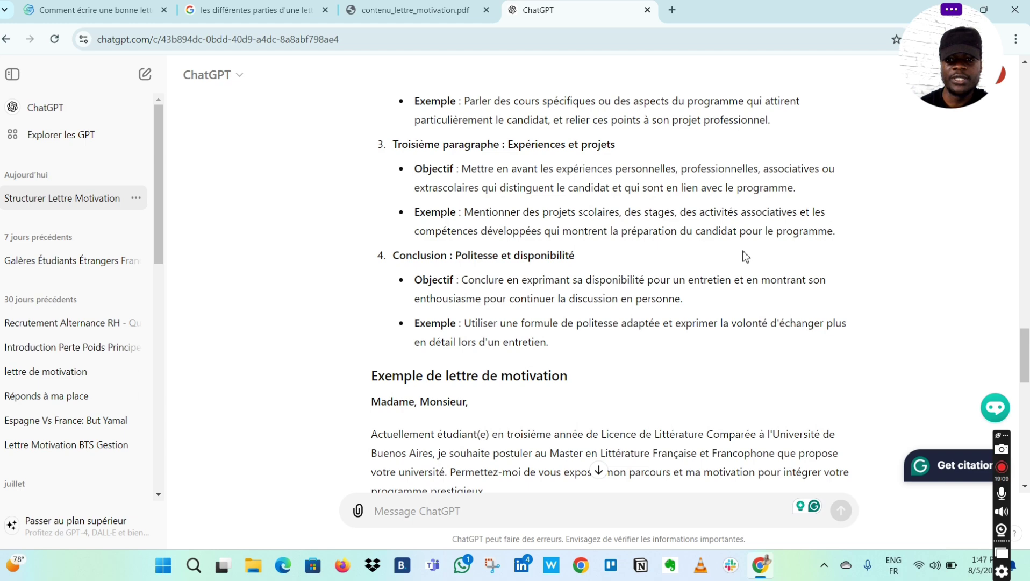
{"action": "scroll", "coordinate": [745, 254], "scroll_direction": "down", "scroll_amount": 5}
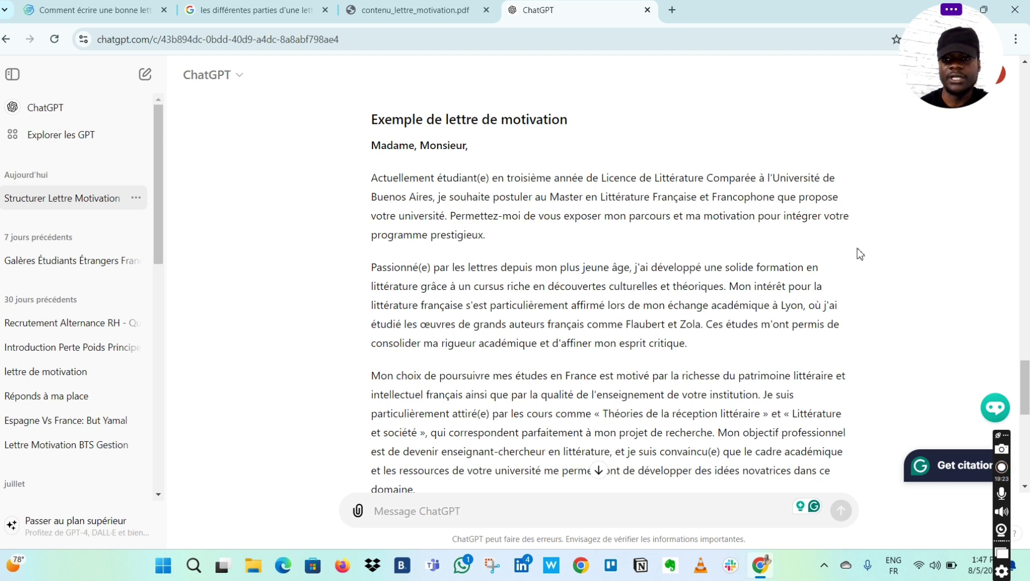
{"action": "scroll", "coordinate": [582, 251], "scroll_direction": "down", "scroll_amount": 1}
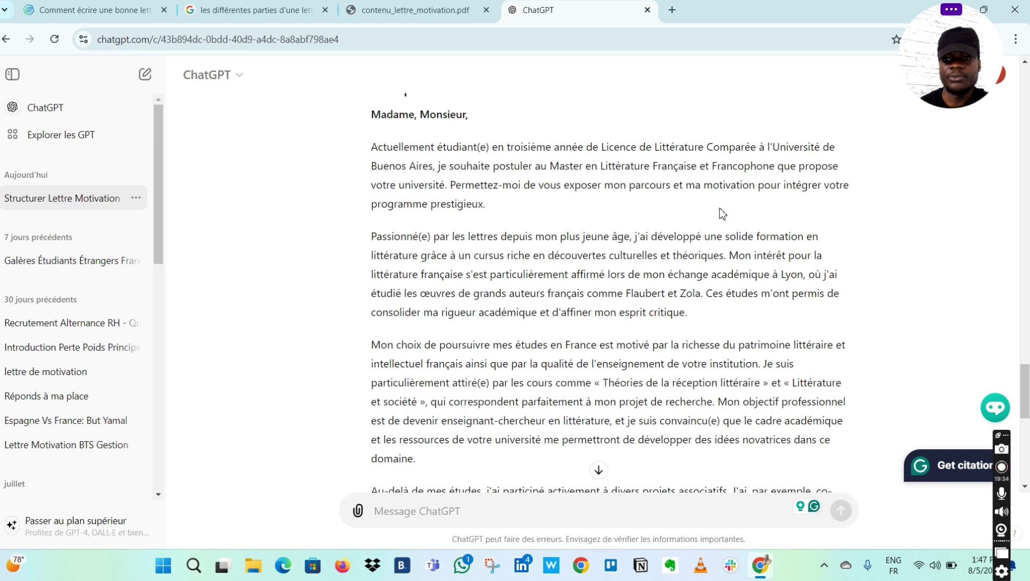
{"action": "scroll", "coordinate": [615, 260], "scroll_direction": "down", "scroll_amount": 1}
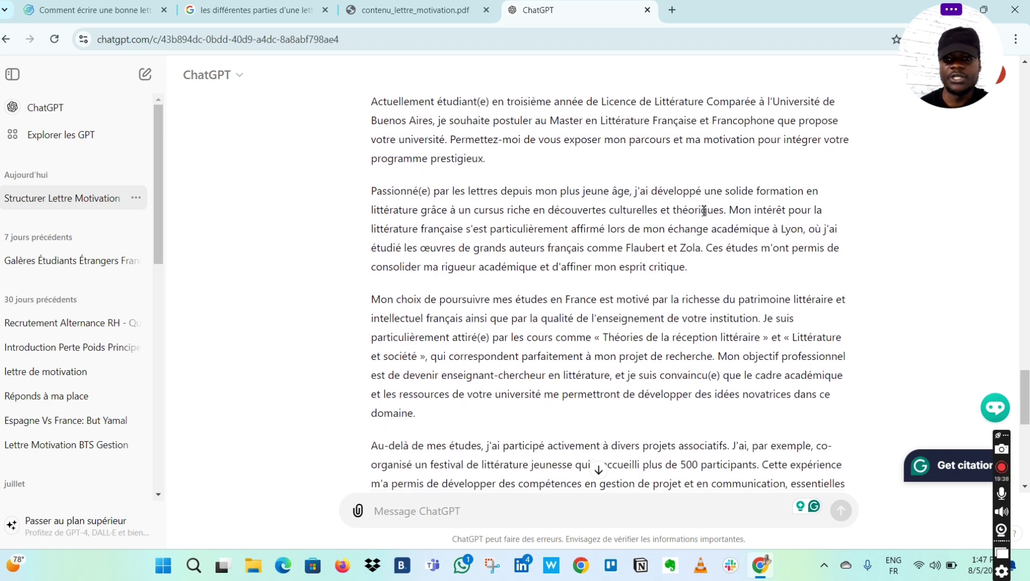
{"action": "scroll", "coordinate": [795, 355], "scroll_direction": "down", "scroll_amount": 2}
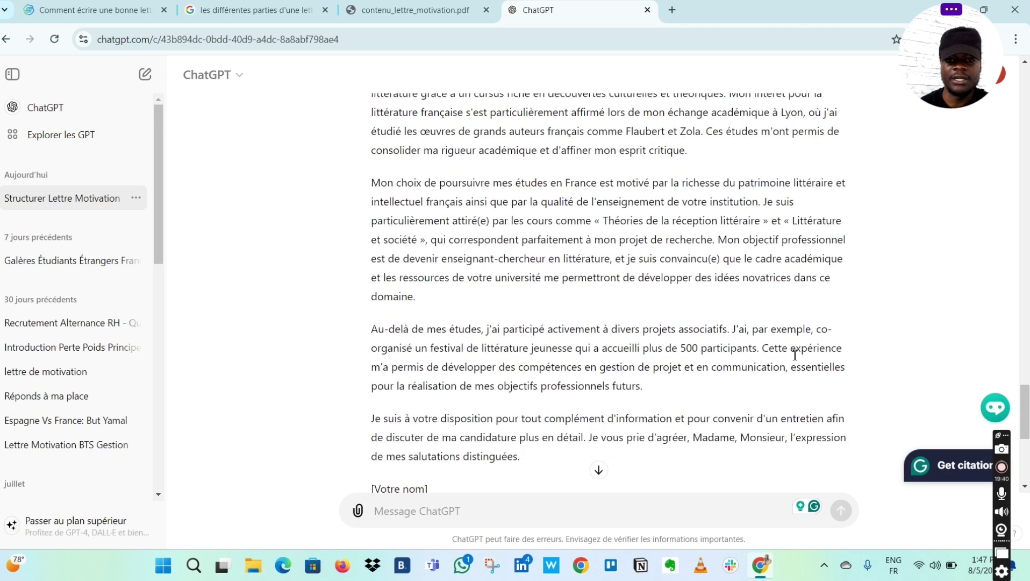
{"action": "scroll", "coordinate": [659, 351], "scroll_direction": "down", "scroll_amount": 4}
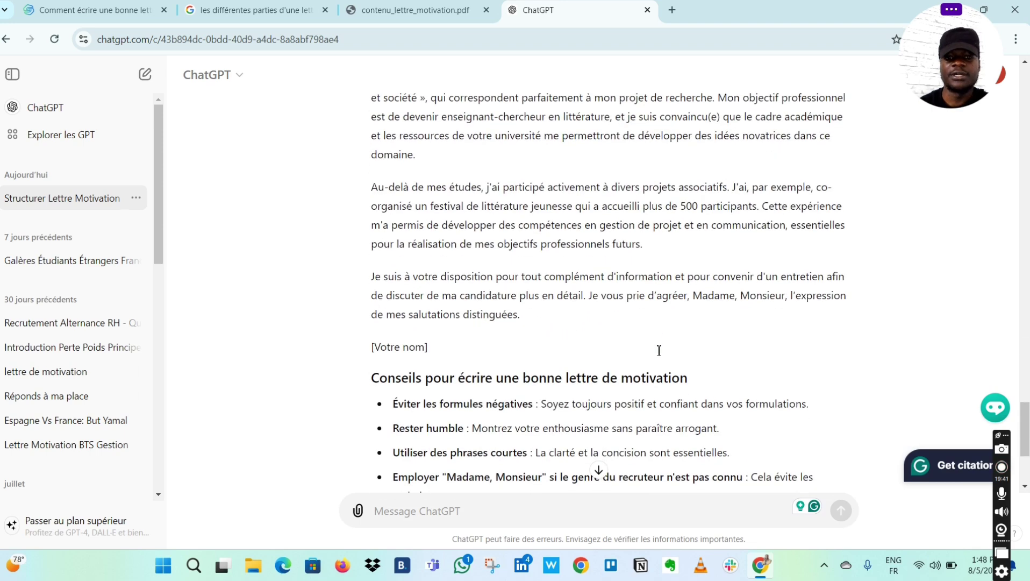
{"action": "scroll", "coordinate": [659, 351], "scroll_direction": "up", "scroll_amount": 3}
{"action": "scroll", "coordinate": [660, 351], "scroll_direction": "up", "scroll_amount": 3}
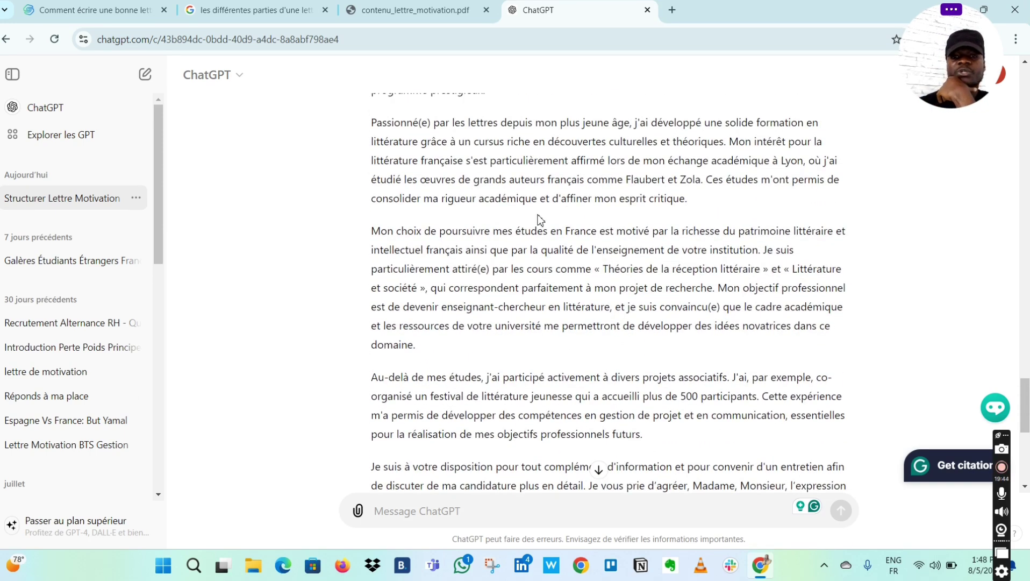
{"action": "scroll", "coordinate": [540, 217], "scroll_direction": "up", "scroll_amount": 1}
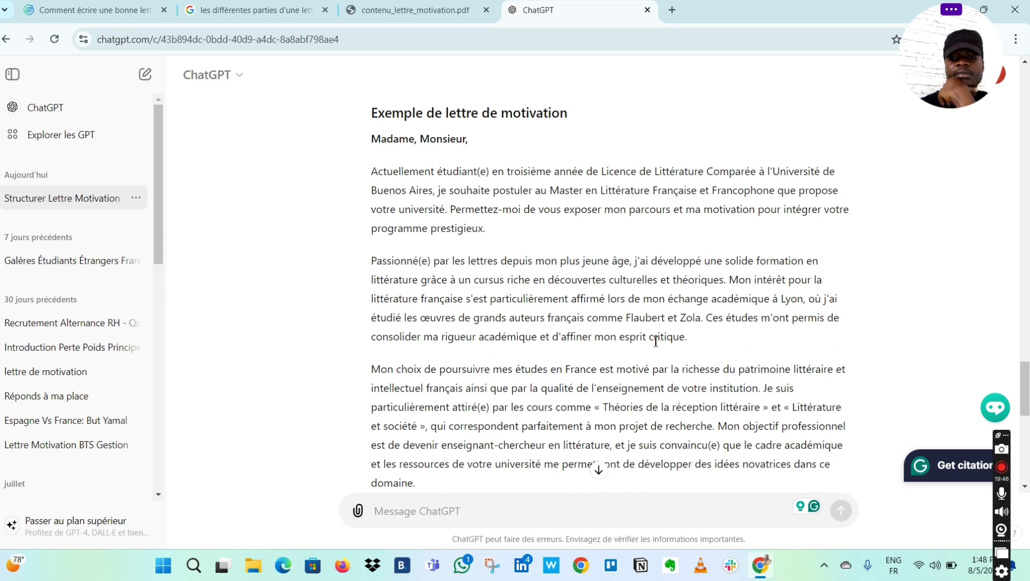
{"action": "scroll", "coordinate": [725, 275], "scroll_direction": "down", "scroll_amount": 1}
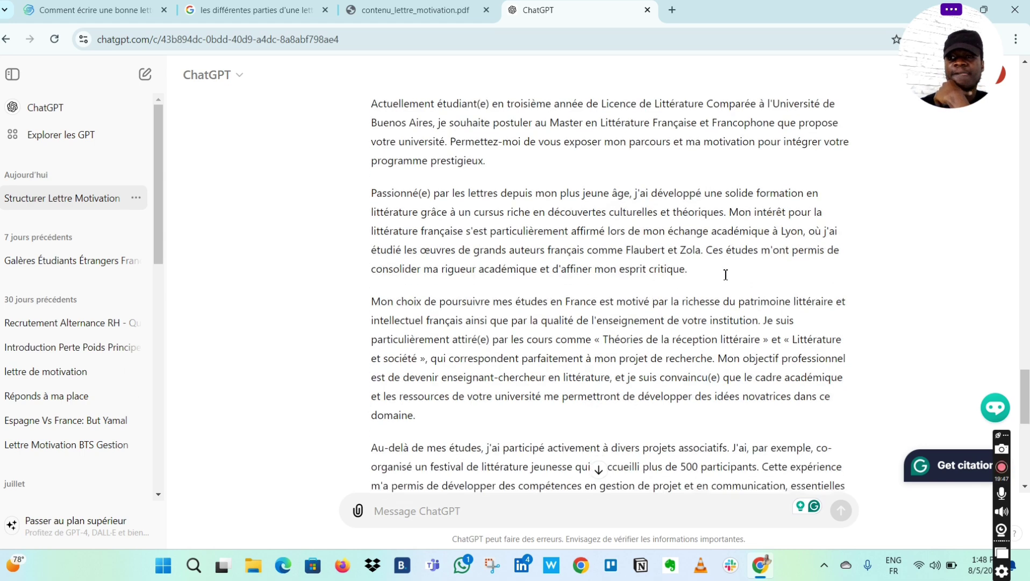
{"action": "scroll", "coordinate": [726, 275], "scroll_direction": "down", "scroll_amount": 3}
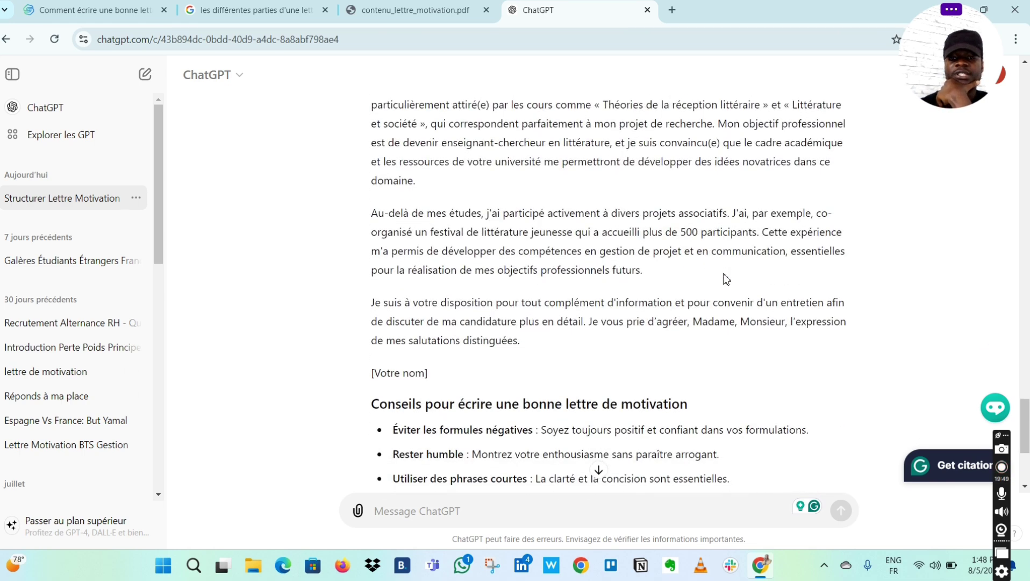
{"action": "scroll", "coordinate": [725, 275], "scroll_direction": "down", "scroll_amount": 2}
{"action": "scroll", "coordinate": [726, 274], "scroll_direction": "up", "scroll_amount": 3}
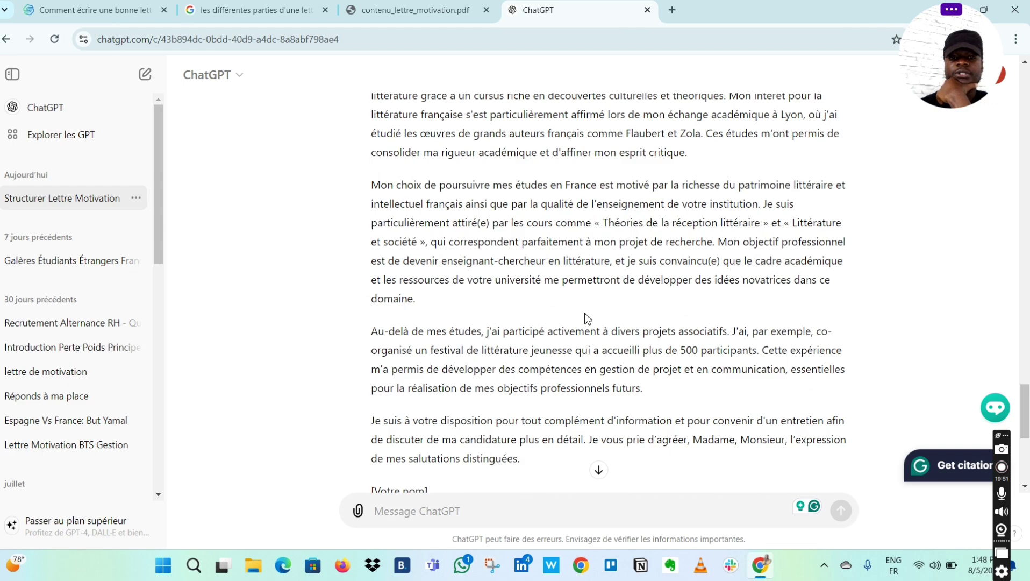
{"action": "scroll", "coordinate": [588, 318], "scroll_direction": "down", "scroll_amount": 3}
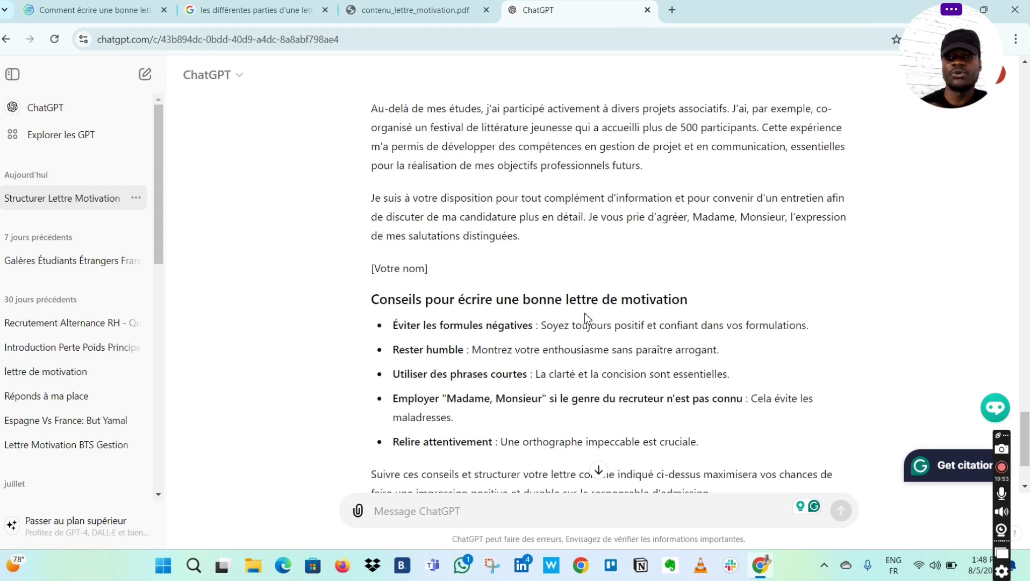
{"action": "scroll", "coordinate": [586, 318], "scroll_direction": "up", "scroll_amount": 4}
{"action": "scroll", "coordinate": [586, 318], "scroll_direction": "down", "scroll_amount": 4}
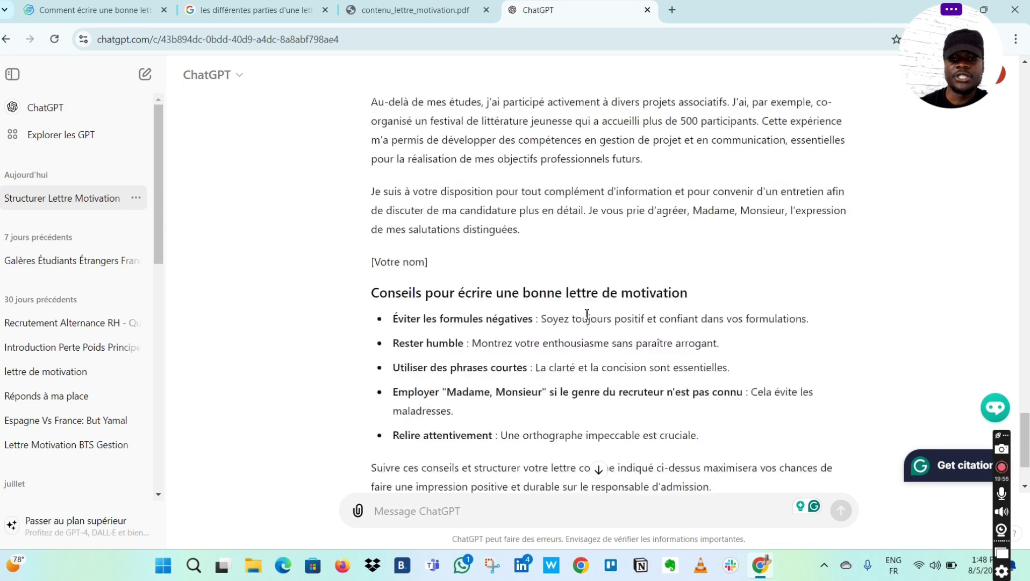
{"action": "scroll", "coordinate": [586, 317], "scroll_direction": "down", "scroll_amount": 2}
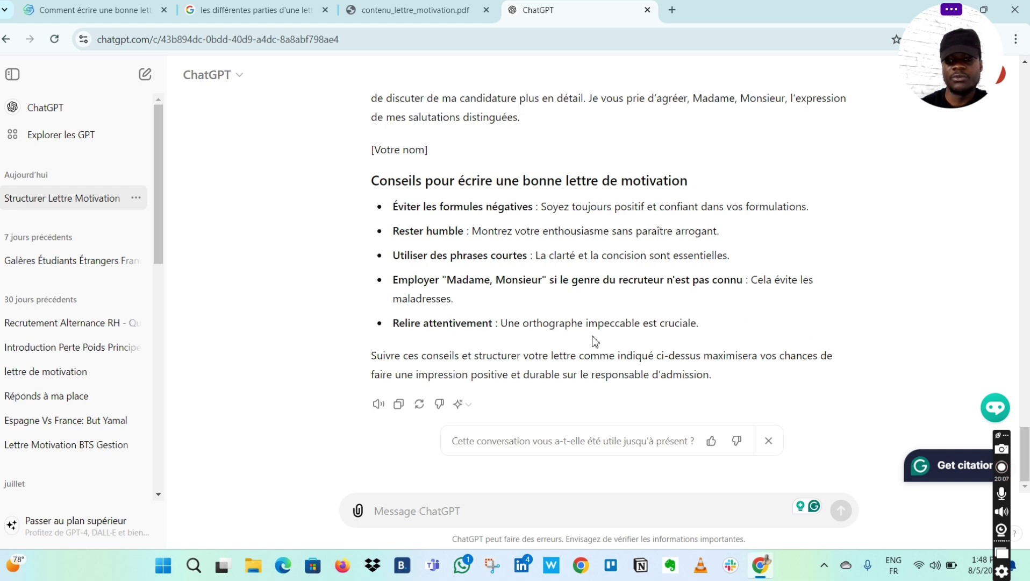
{"action": "scroll", "coordinate": [766, 235], "scroll_direction": "up", "scroll_amount": 10}
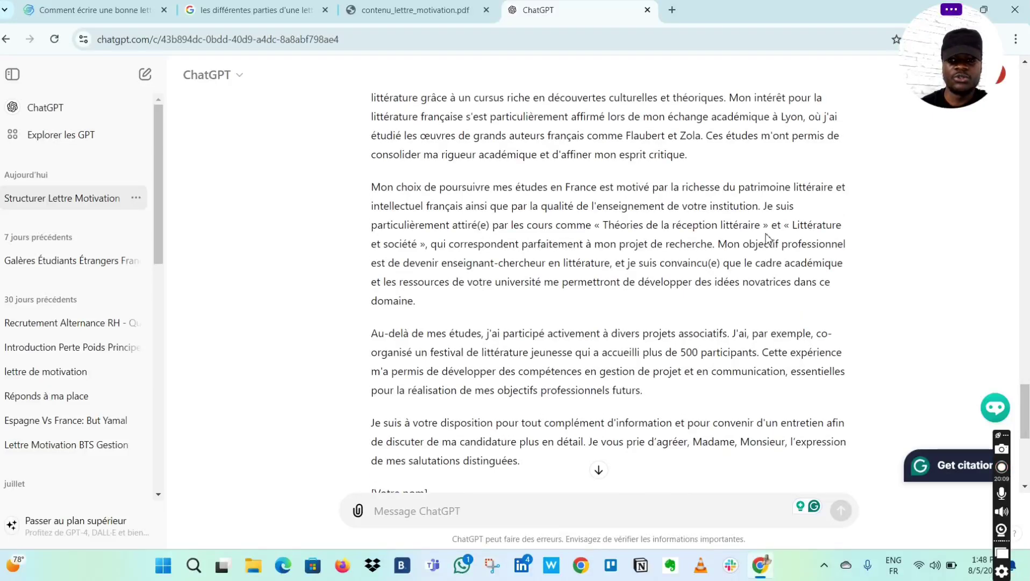
{"action": "scroll", "coordinate": [768, 238], "scroll_direction": "down", "scroll_amount": 4}
{"action": "scroll", "coordinate": [768, 238], "scroll_direction": "up", "scroll_amount": 4}
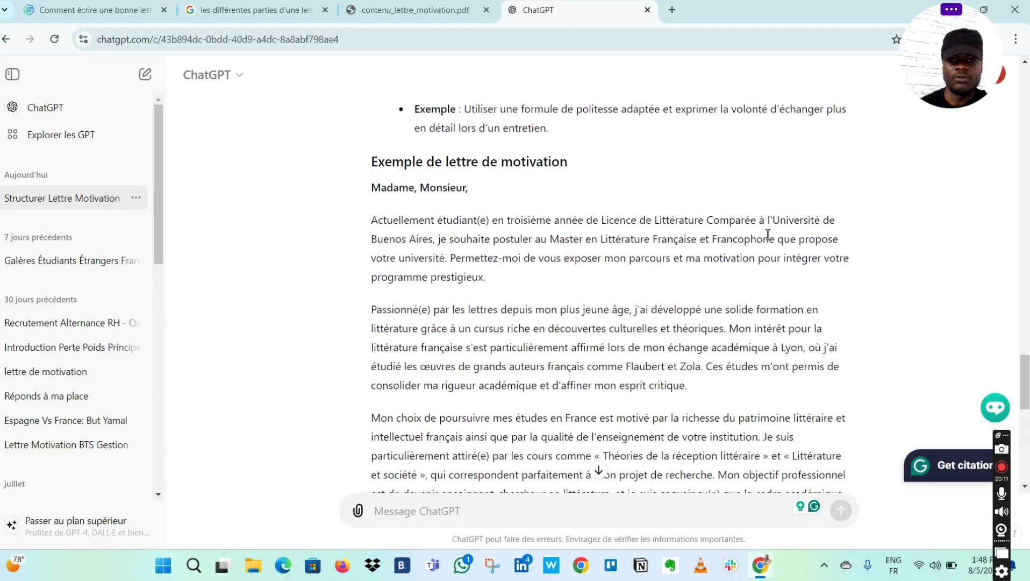
{"action": "scroll", "coordinate": [768, 238], "scroll_direction": "down", "scroll_amount": 1}
{"action": "scroll", "coordinate": [517, 258], "scroll_direction": "down", "scroll_amount": 4}
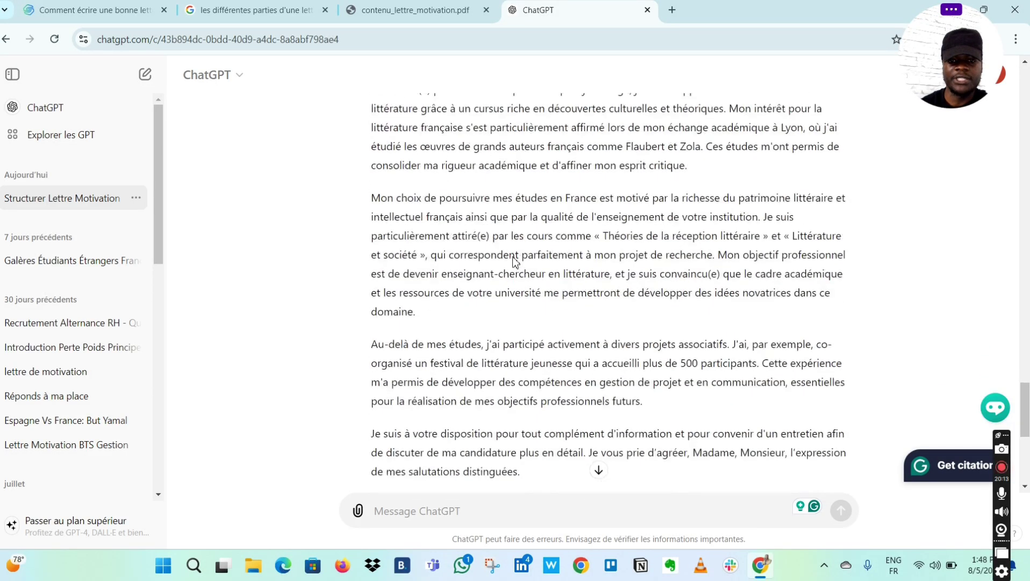
{"action": "scroll", "coordinate": [500, 264], "scroll_direction": "down", "scroll_amount": 2}
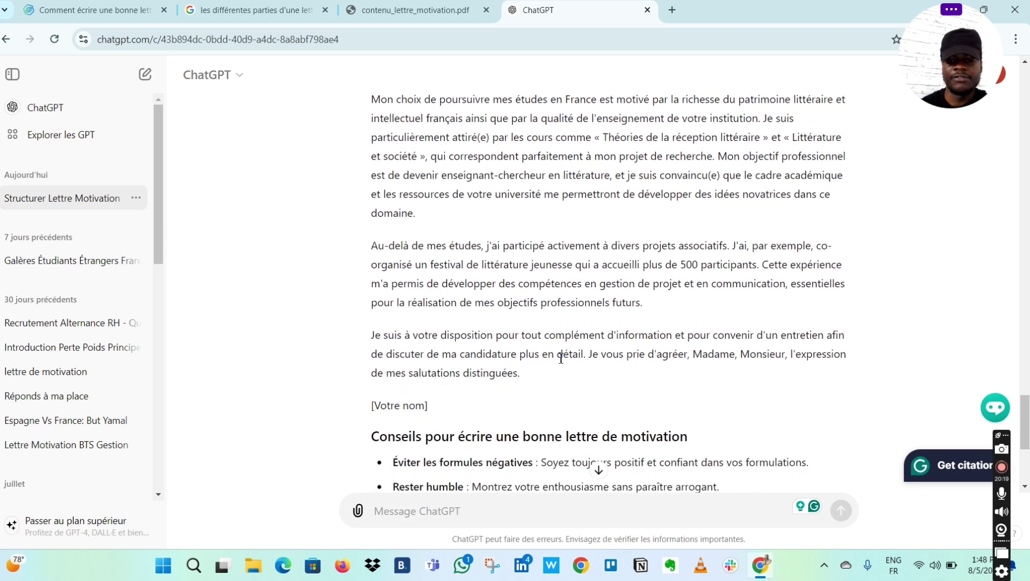
{"action": "scroll", "coordinate": [443, 366], "scroll_direction": "down", "scroll_amount": 3}
{"action": "scroll", "coordinate": [444, 366], "scroll_direction": "up", "scroll_amount": 2}
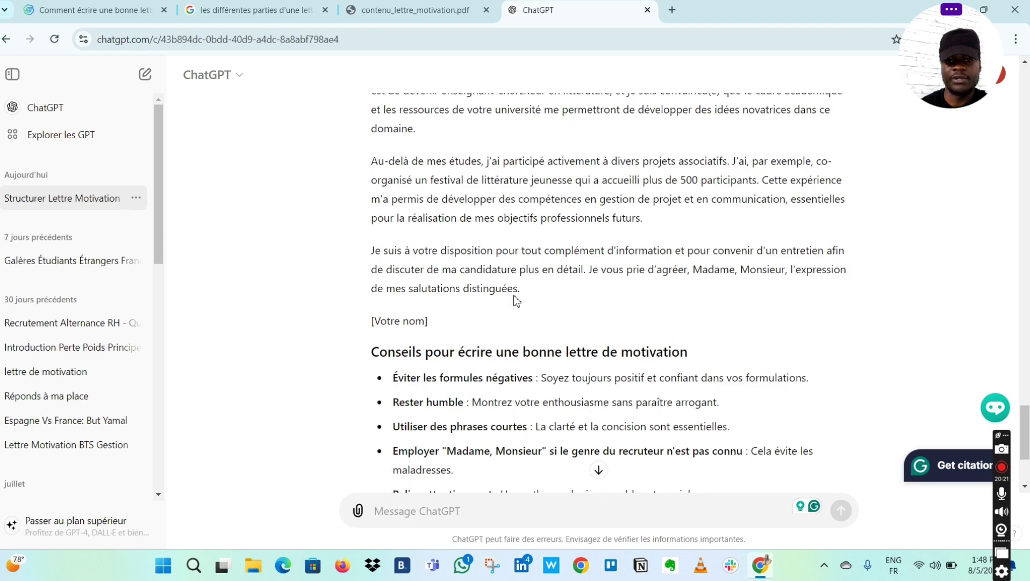
{"action": "scroll", "coordinate": [519, 299], "scroll_direction": "up", "scroll_amount": 6}
{"action": "scroll", "coordinate": [521, 298], "scroll_direction": "up", "scroll_amount": 4}
{"action": "scroll", "coordinate": [521, 299], "scroll_direction": "down", "scroll_amount": 5}
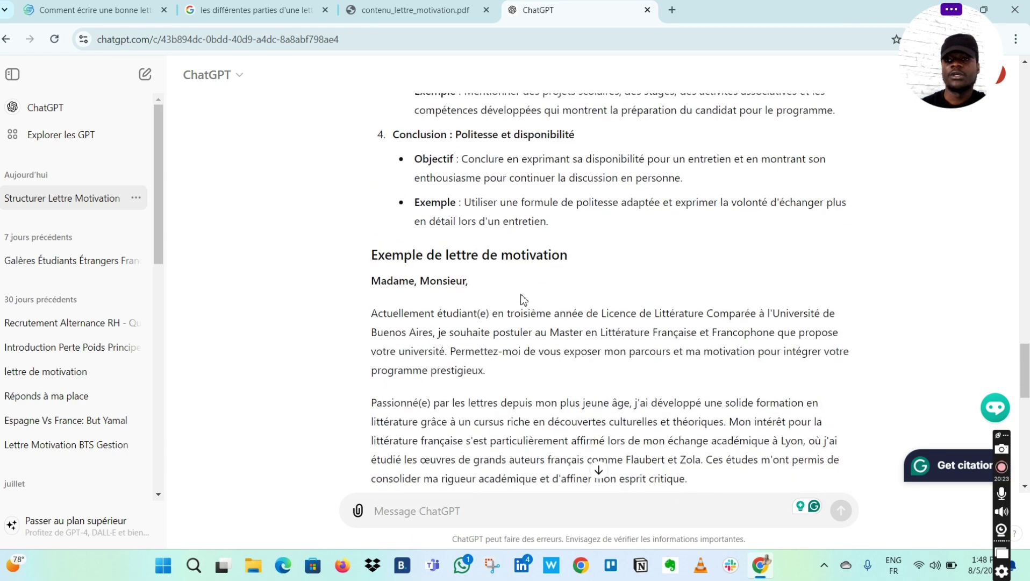
{"action": "scroll", "coordinate": [521, 299], "scroll_direction": "down", "scroll_amount": 9}
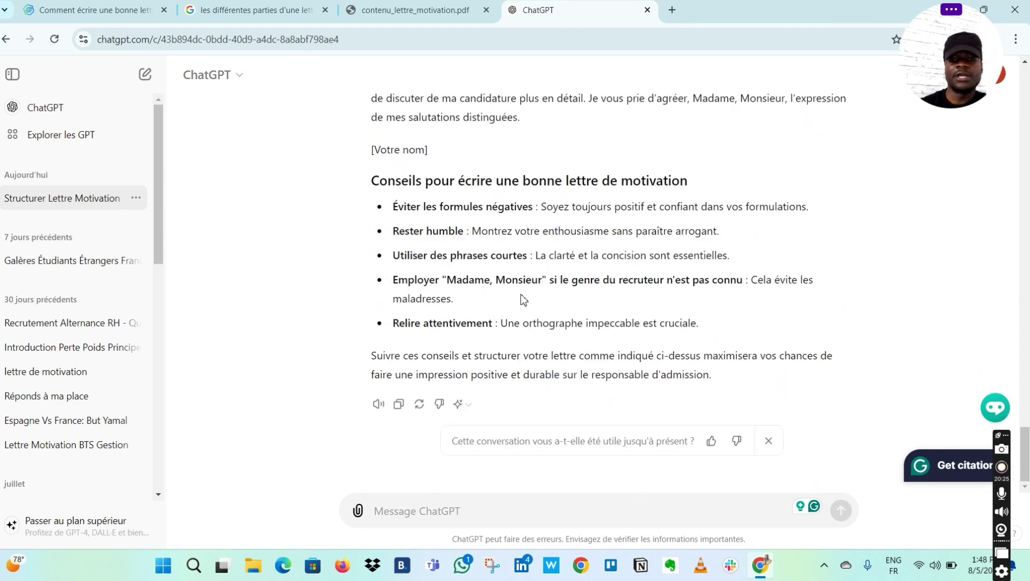
{"action": "scroll", "coordinate": [523, 299], "scroll_direction": "up", "scroll_amount": 15}
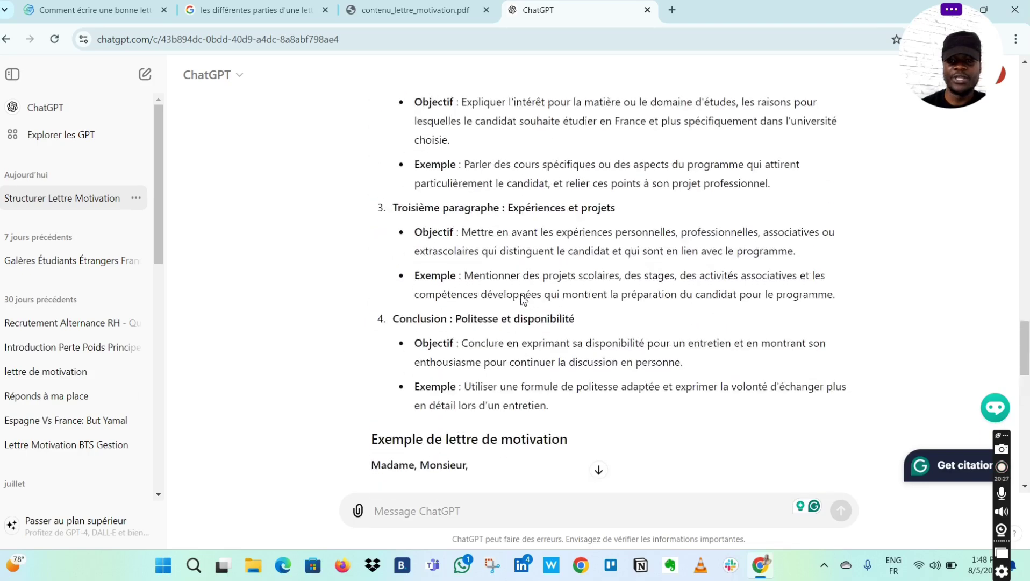
{"action": "scroll", "coordinate": [521, 299], "scroll_direction": "up", "scroll_amount": 5}
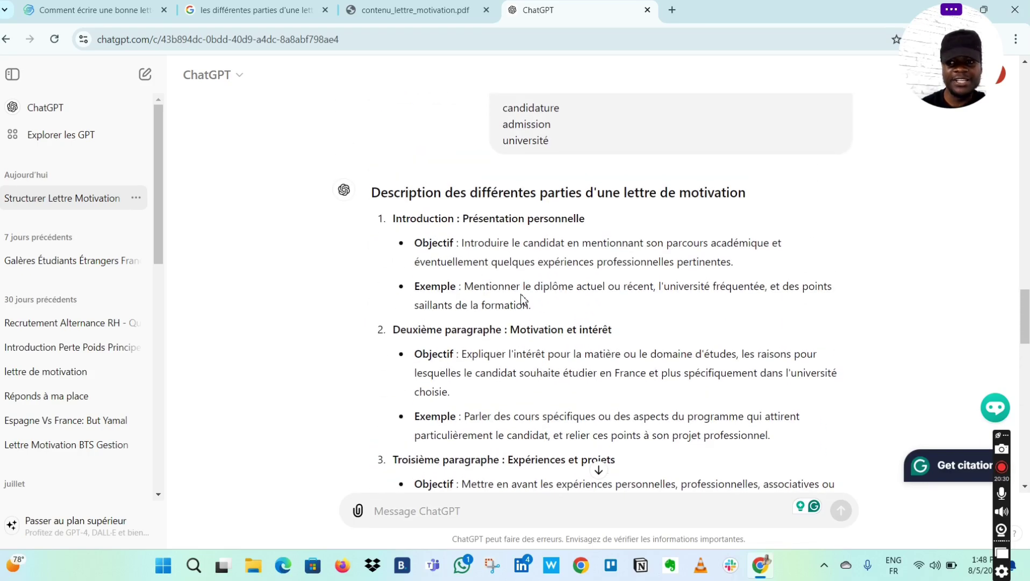
{"action": "scroll", "coordinate": [521, 299], "scroll_direction": "down", "scroll_amount": 2}
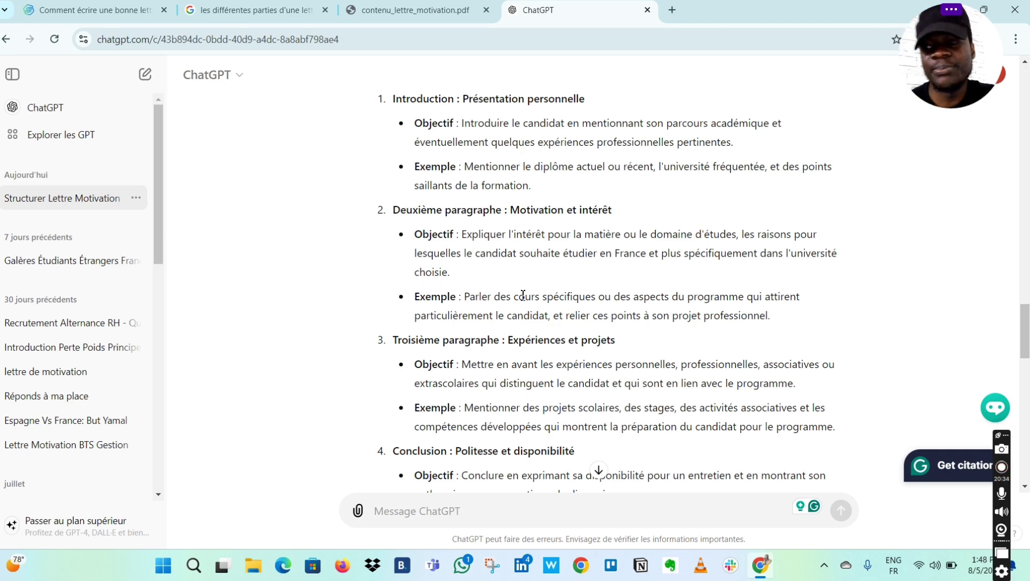
{"action": "scroll", "coordinate": [523, 294], "scroll_direction": "down", "scroll_amount": 15}
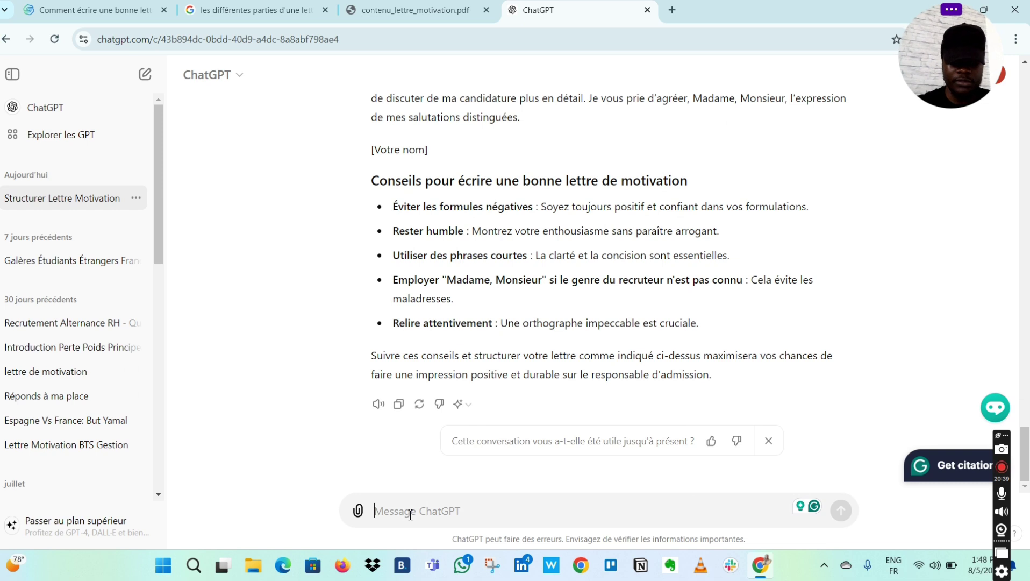
- Start the message with 'je m'appelle' followed by the student's first name and capitalised surname
{"action": "type", "text": "je m'"}
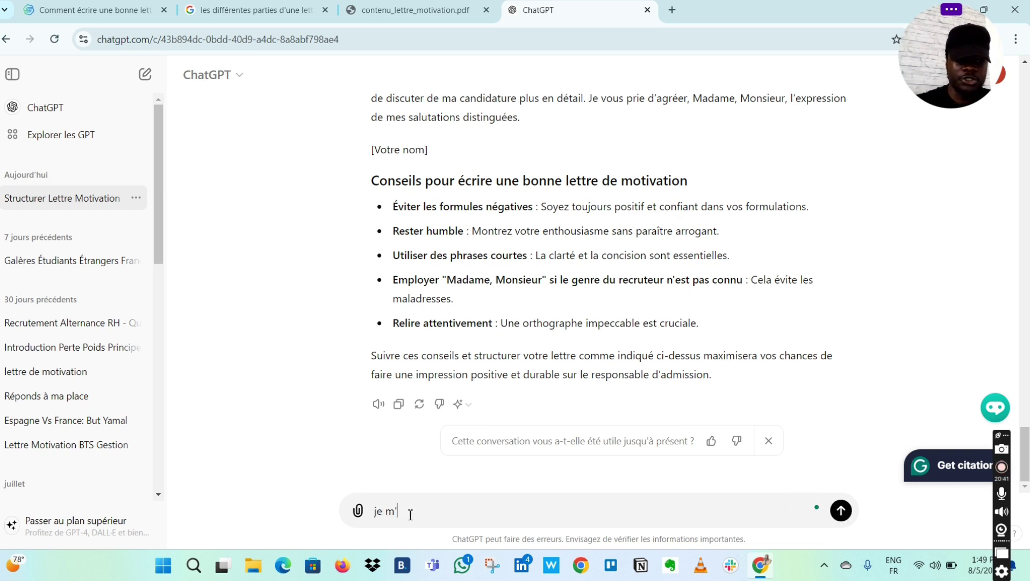
{"action": "type", "text": "appelle"}
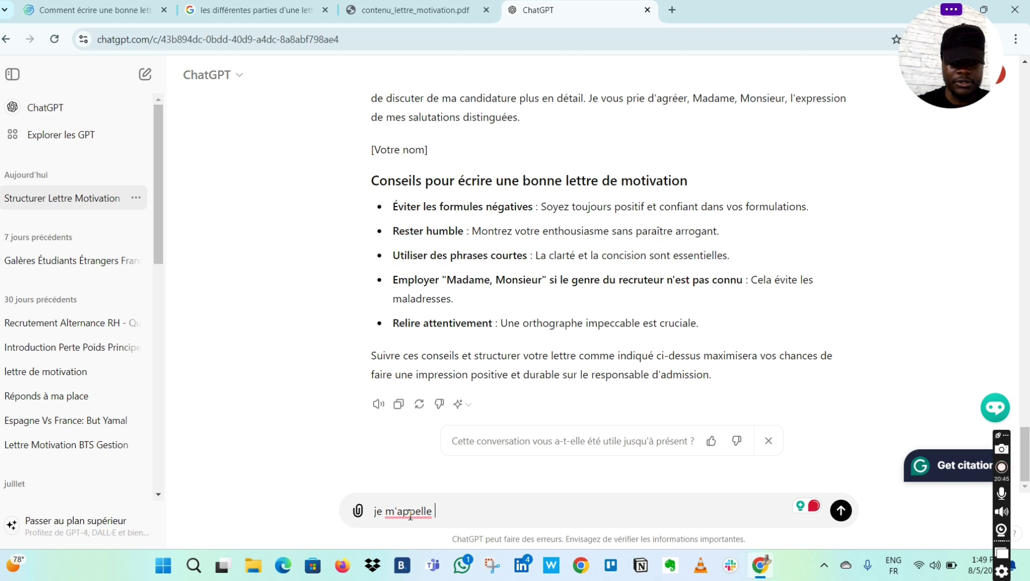
{"action": "key", "text": "Caps_Lock"}
{"action": "key", "text": "Caps_Lock"}
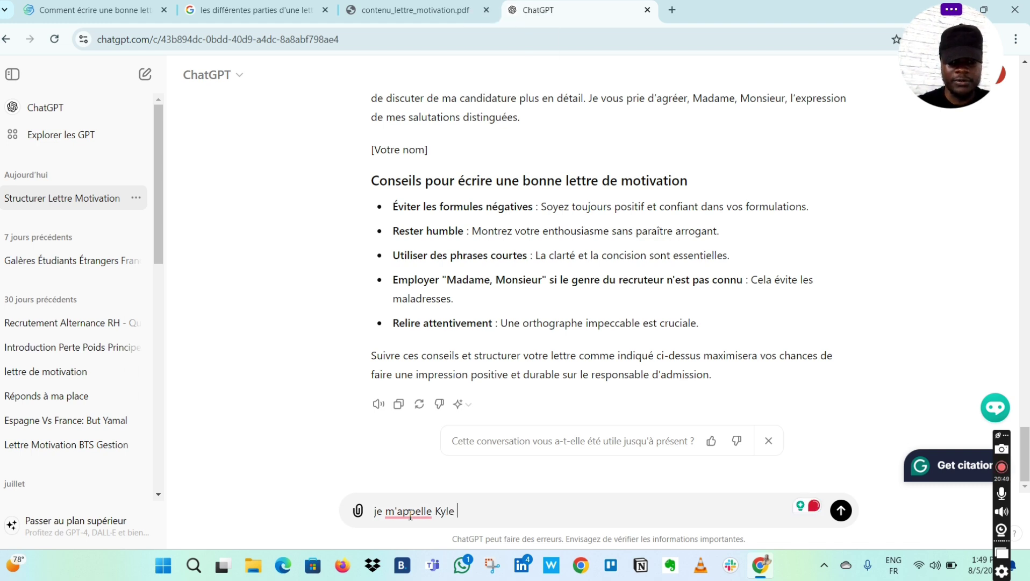
{"action": "key", "text": "Caps_Lock"}
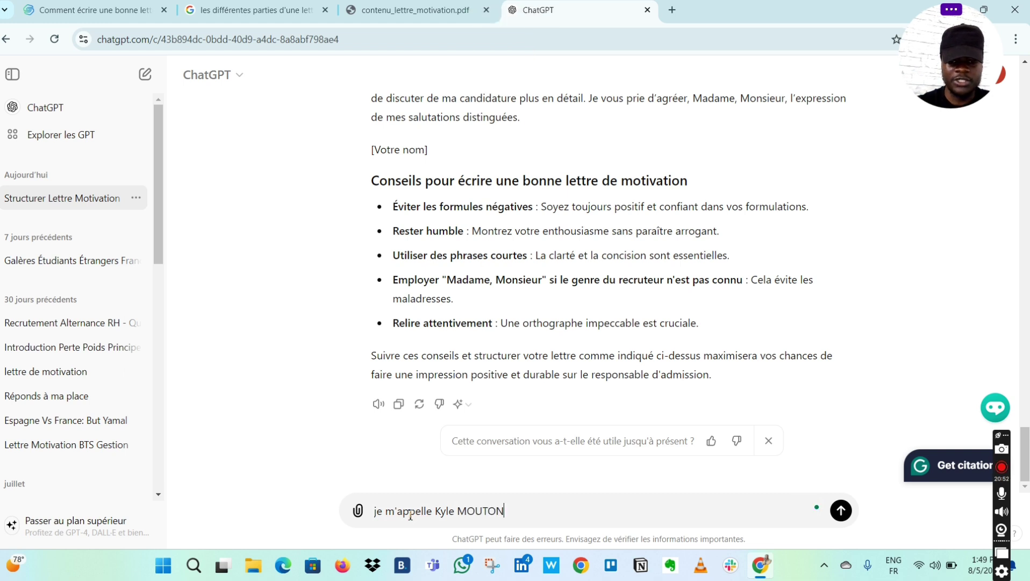
{"action": "key", "text": "Caps_Lock"}
- Add that the student is from Bénin and currently in Terminale, introducing the seconde average
{"action": "type", "text": ","}
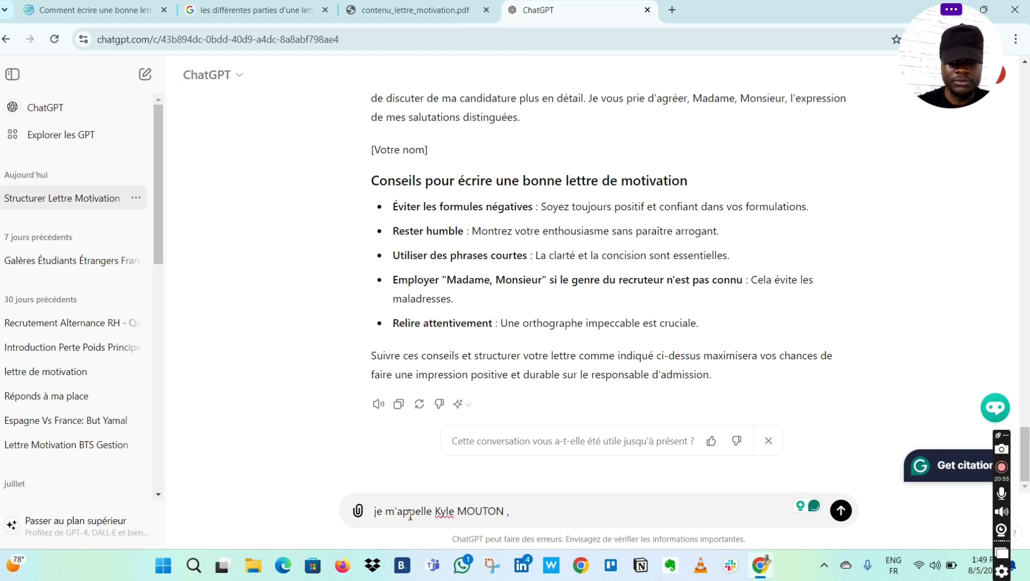
{"action": "type", "text": " je vo"}
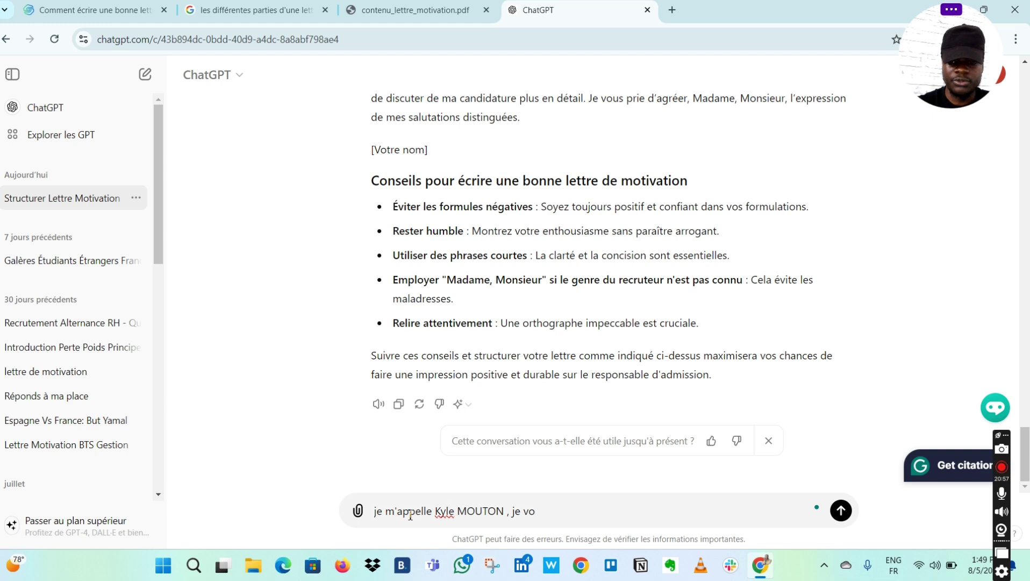
{"action": "key", "text": "BackSpace"}
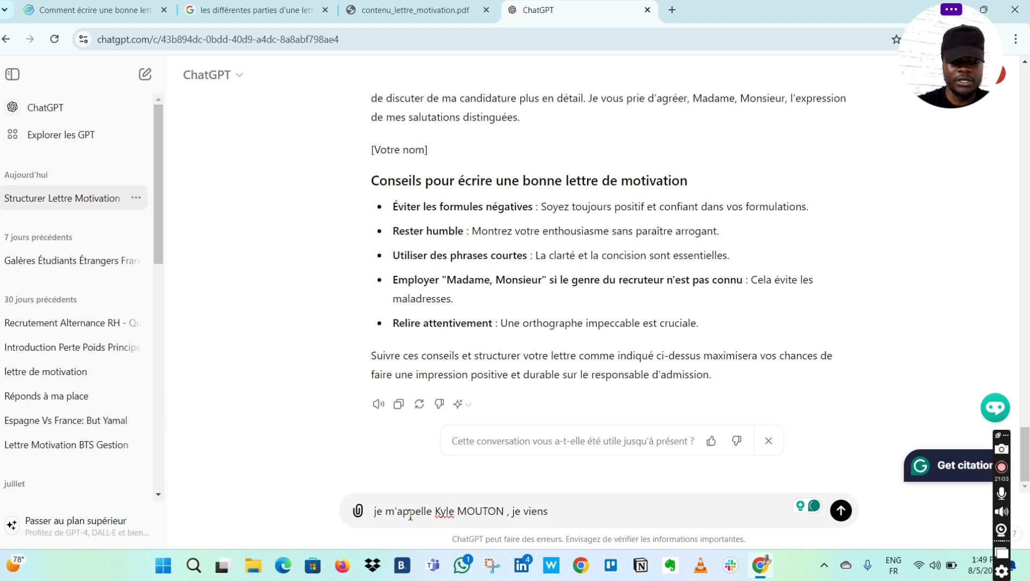
{"action": "type", "text": "du"}
{"action": "key", "text": "Caps_Lock"}
{"action": "type", "text": "B"}
{"action": "key", "text": "Caps_Lock"}
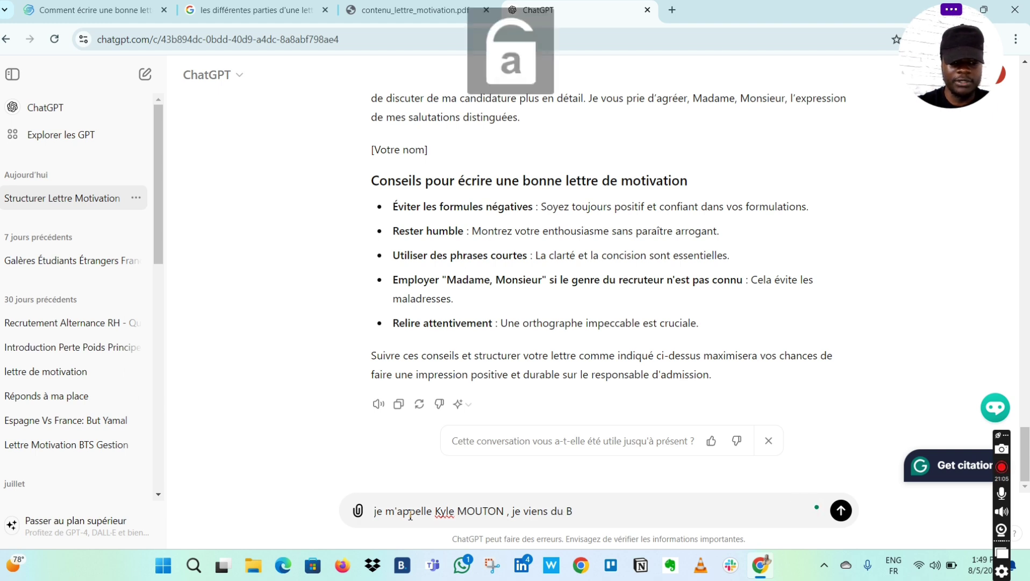
{"action": "type", "text": "énin ,"}
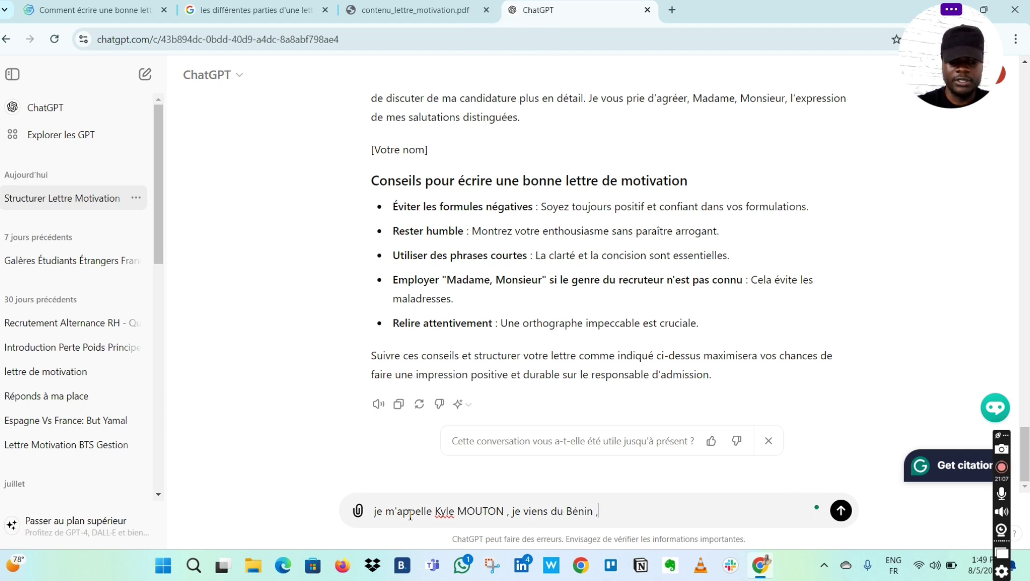
{"action": "type", "text": " je suis ac"}
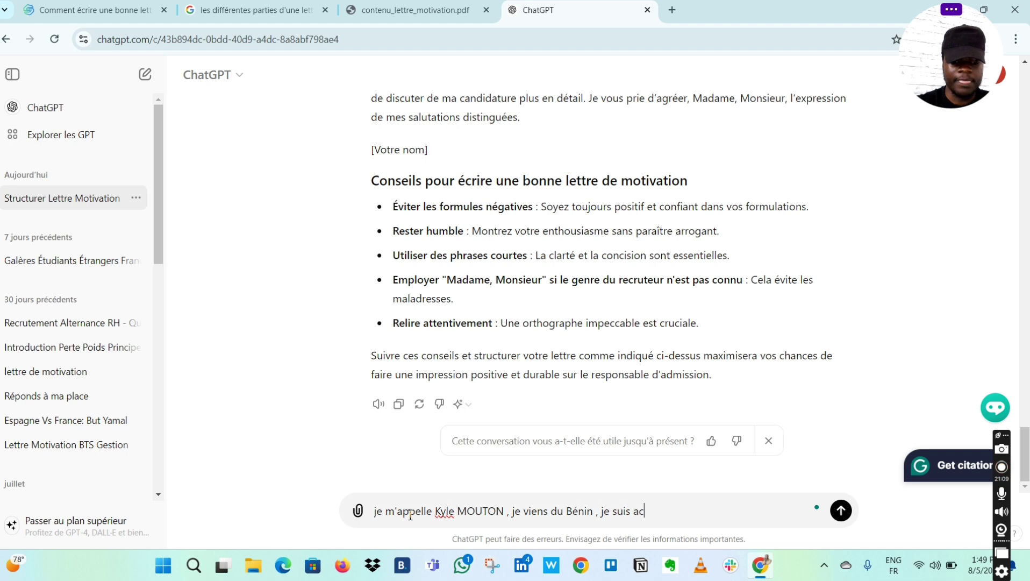
{"action": "type", "text": "tuellement "}
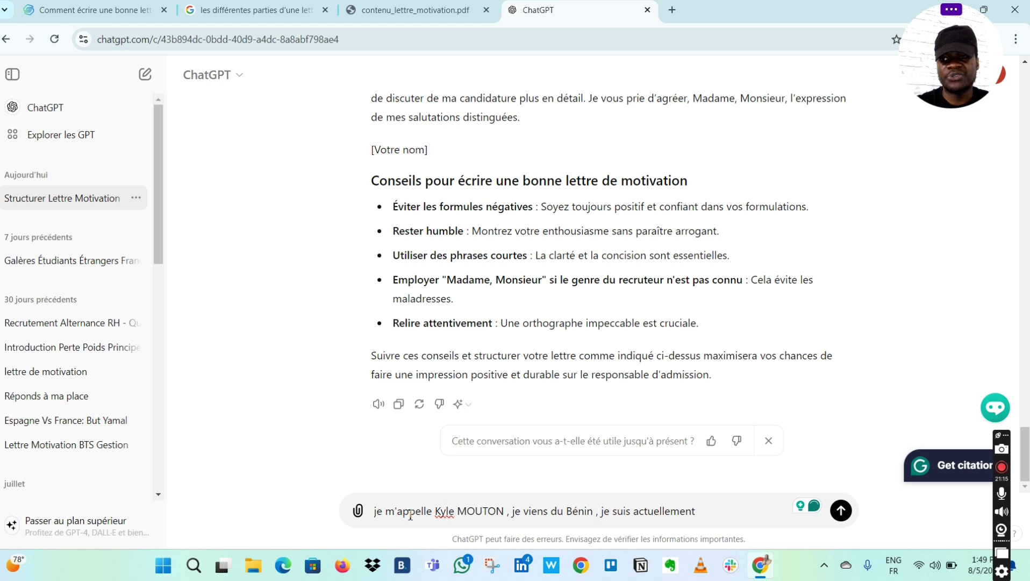
{"action": "type", "text": "en cla"}
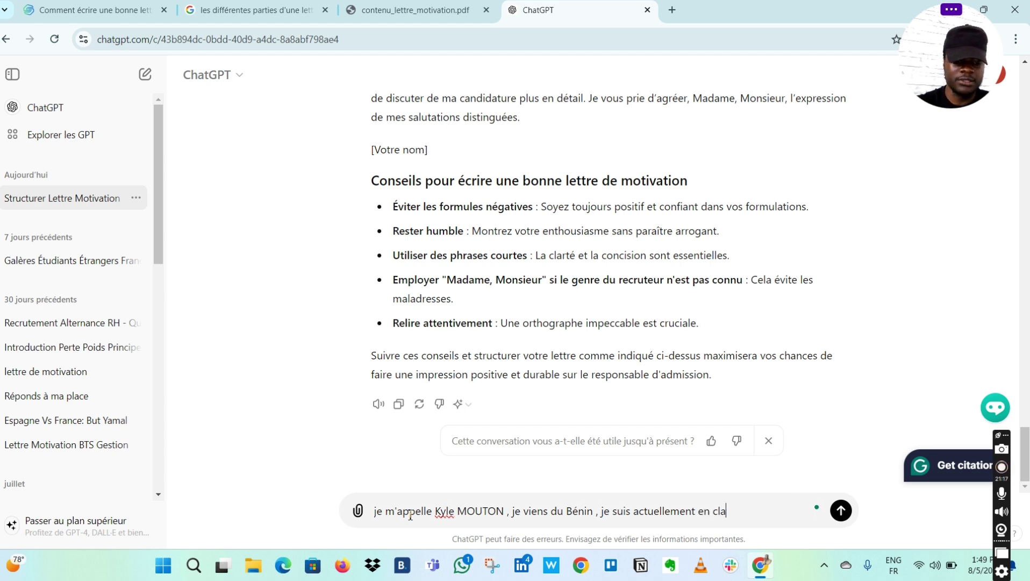
{"action": "type", "text": "ssse "}
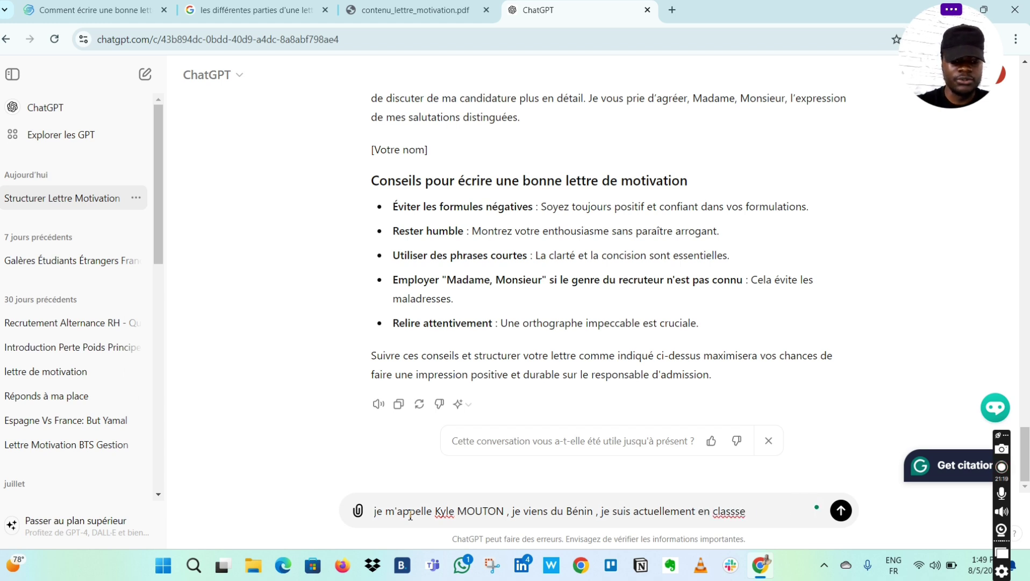
{"action": "type", "text": "de Term"}
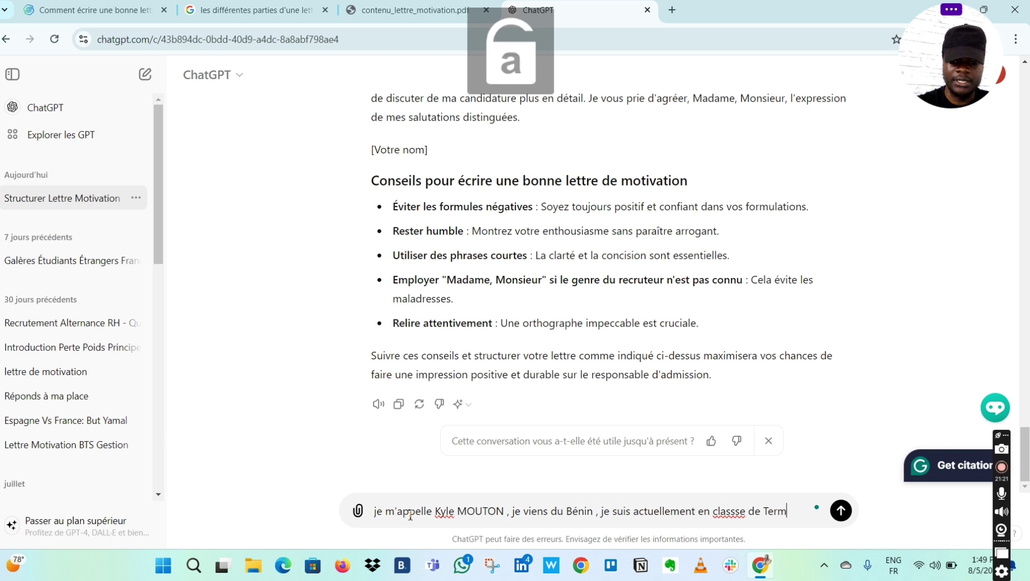
{"action": "type", "text": "inale "}
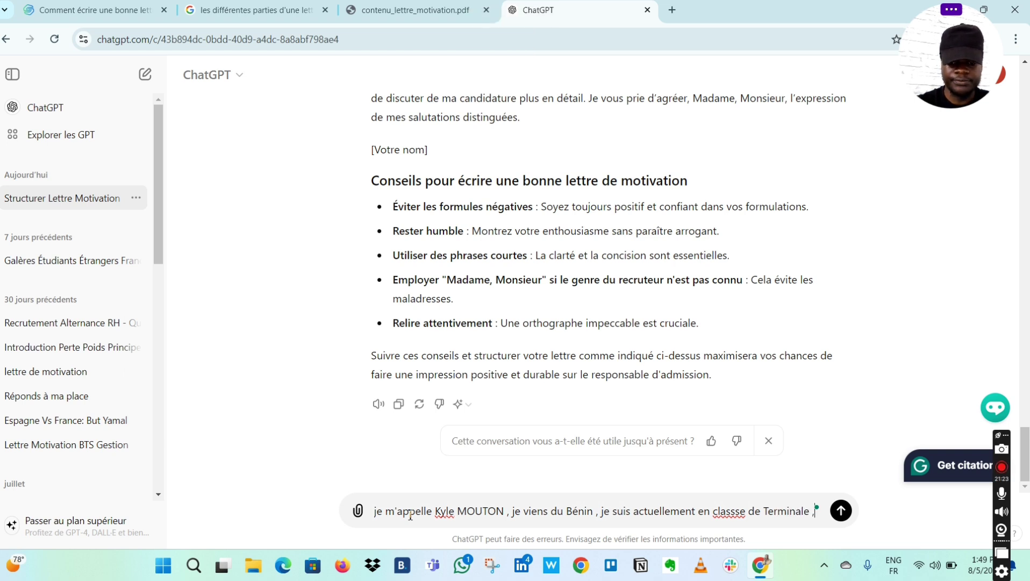
{"action": "type", "text": ", j'ai "}
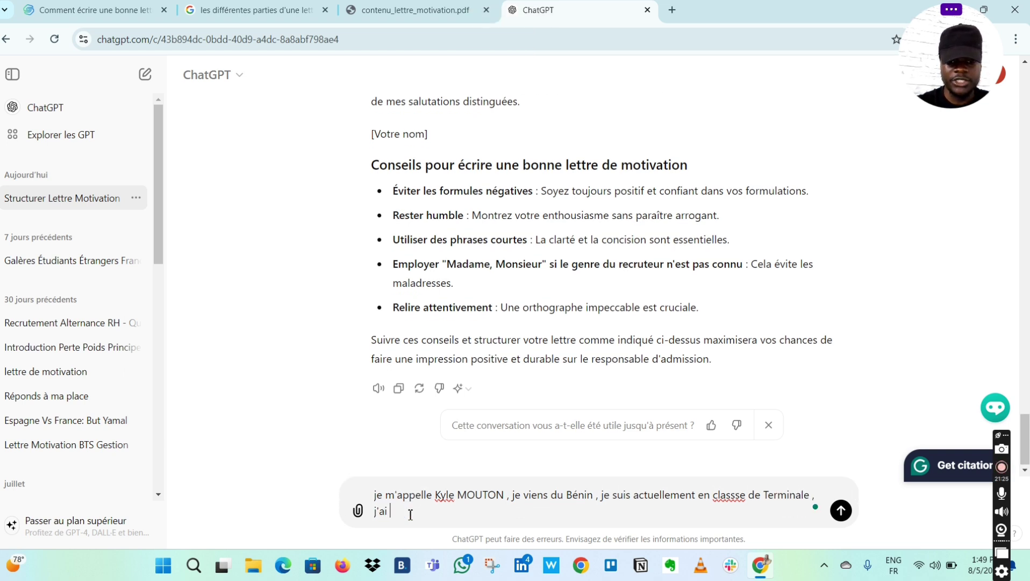
{"action": "type", "text": "eu comme "}
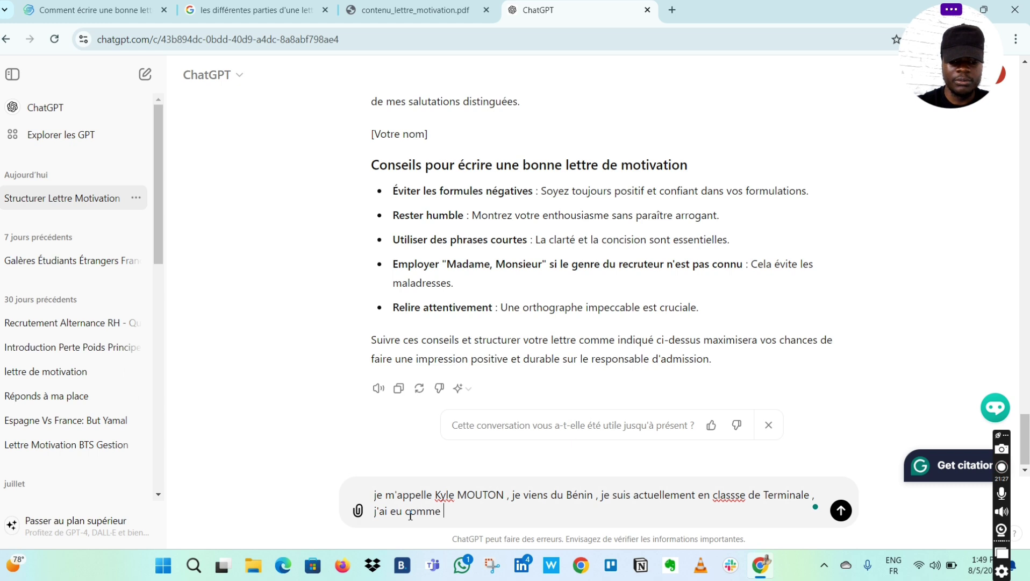
{"action": "type", "text": "moyenne "}
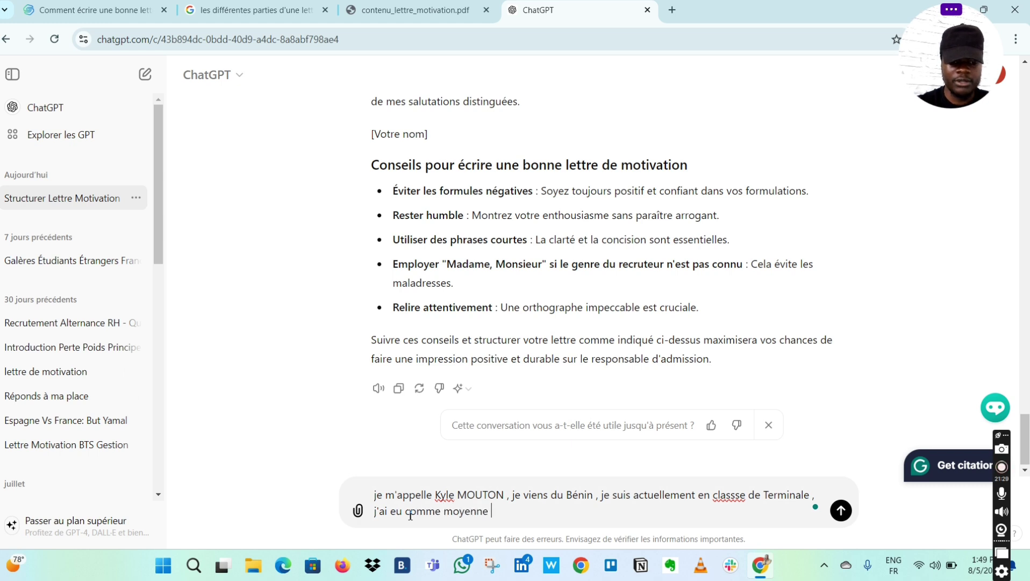
{"action": "type", "text": "annuelle e"}
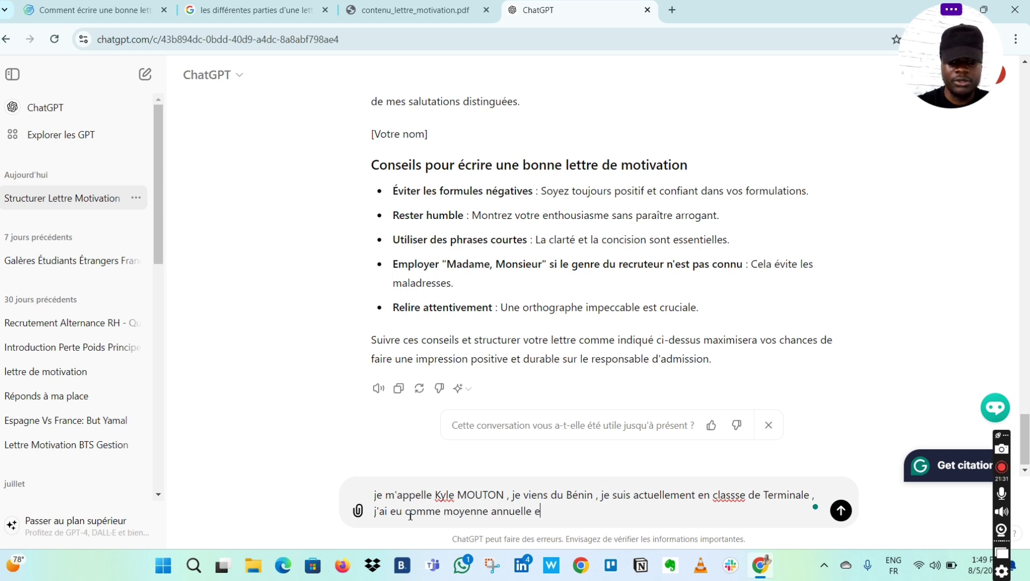
{"action": "type", "text": "n classe"}
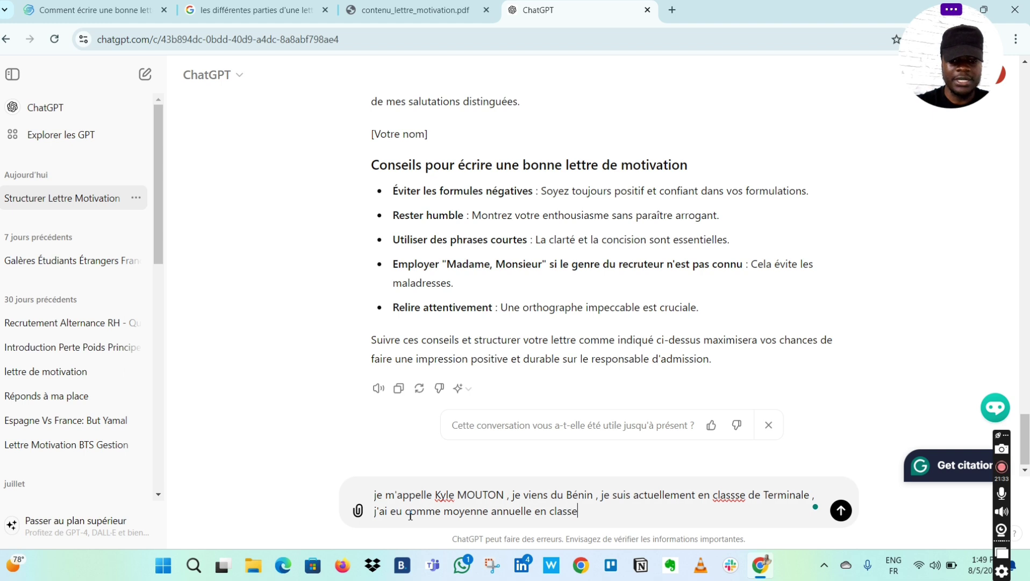
{"action": "type", "text": " seconde"}
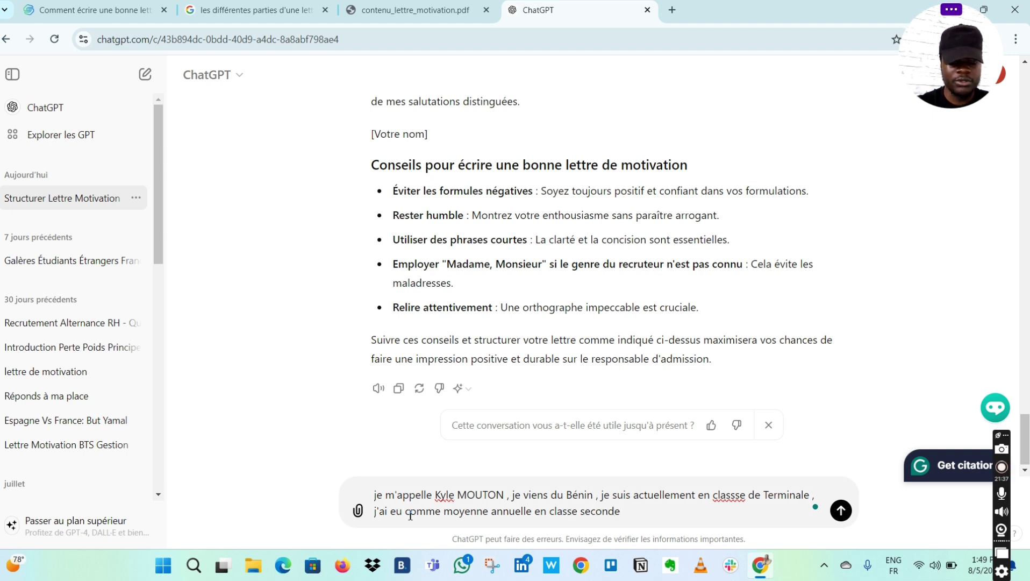
- Enter 13 as the seconde annual average and begin the première average sentence
{"action": "key", "text": "Caps_Lock"}
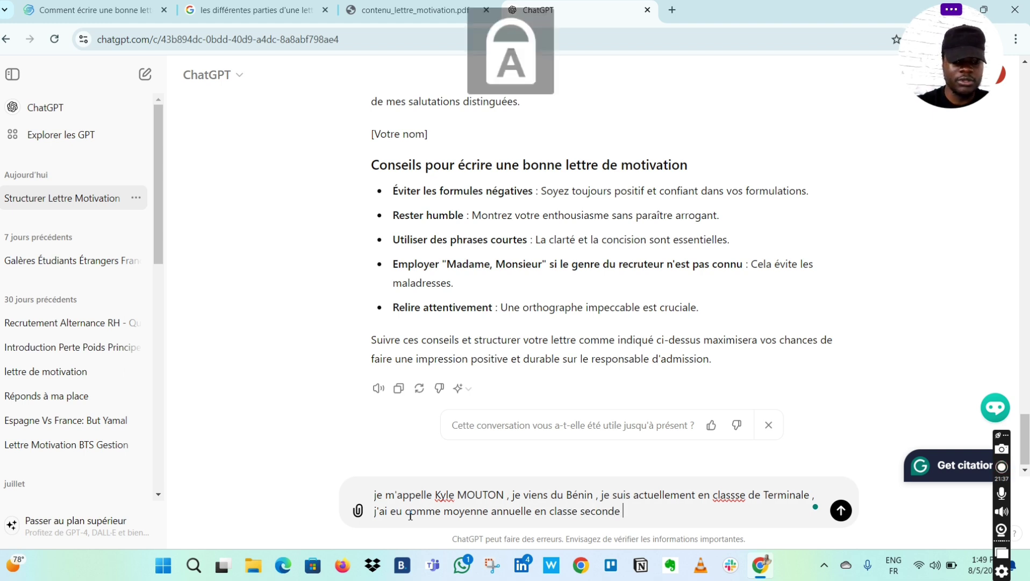
{"action": "key", "text": "Caps_Lock"}
{"action": "type", "text": "&\""}
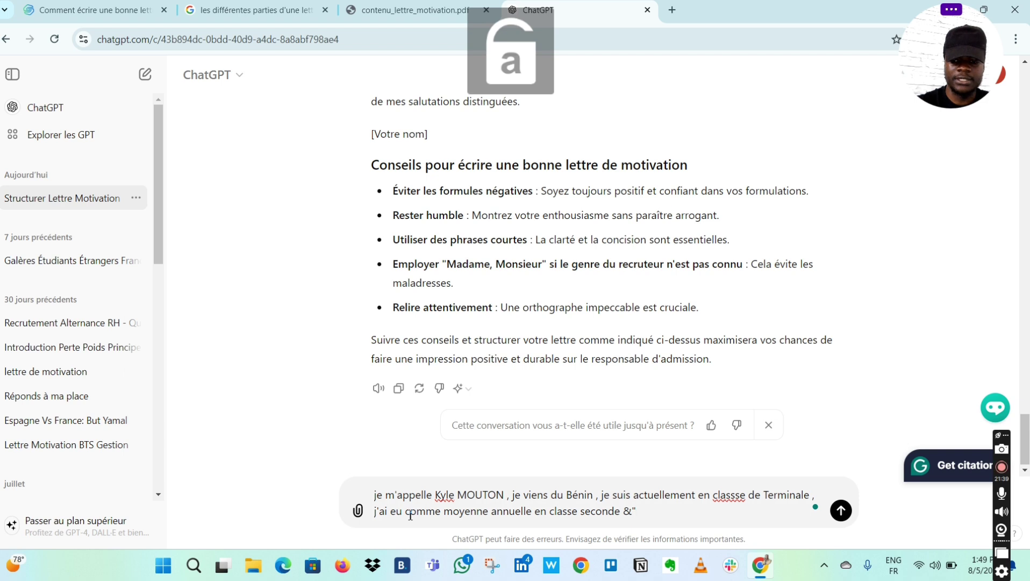
{"action": "key", "text": "BackSpace"}
{"action": "key", "text": "BackSpace"}
{"action": "key", "text": "Caps_Lock"}
{"action": "type", "text": "13"}
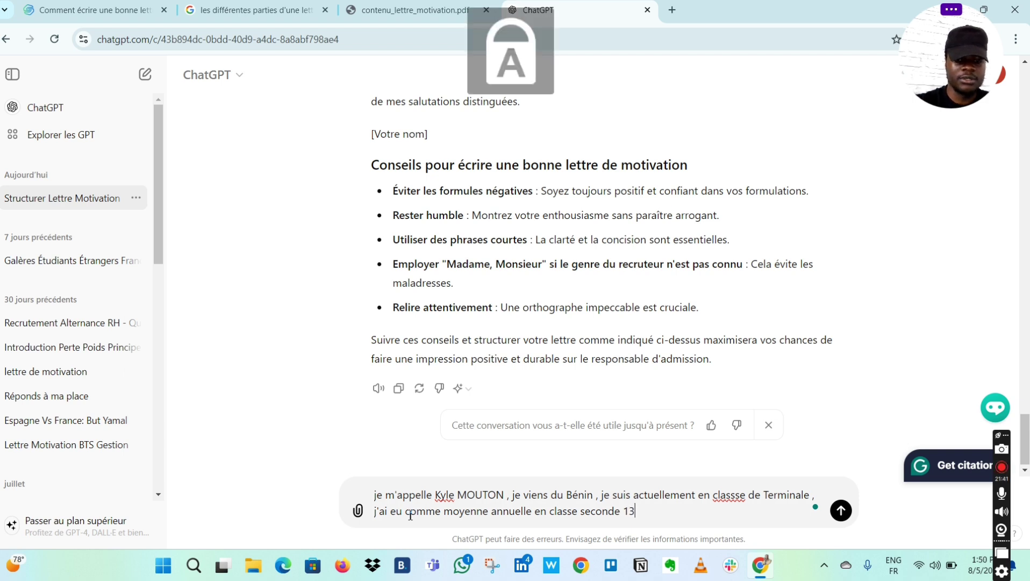
{"action": "key", "text": "Caps_Lock"}
{"action": "type", "text": ", en "}
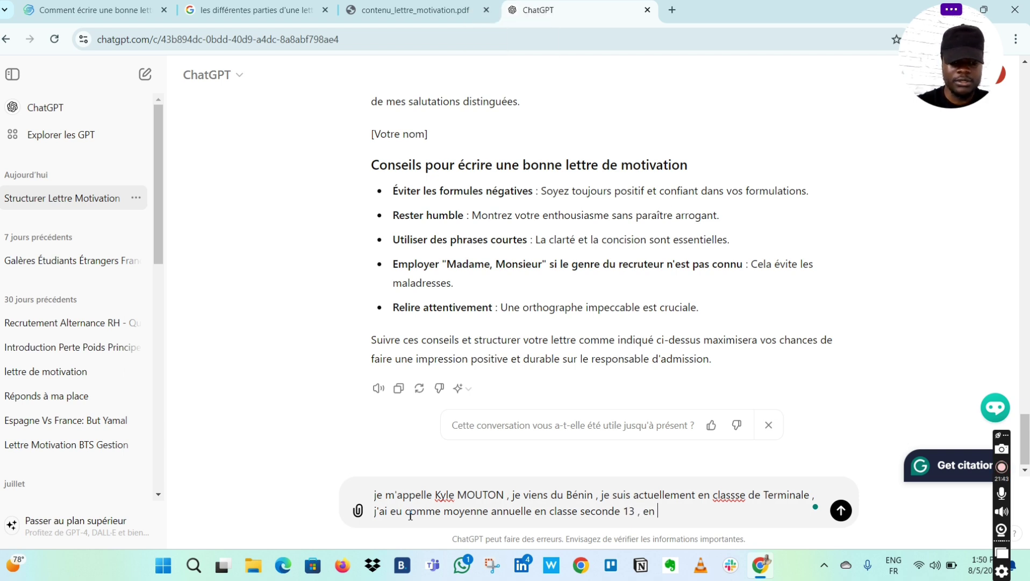
{"action": "type", "text": "classe de"}
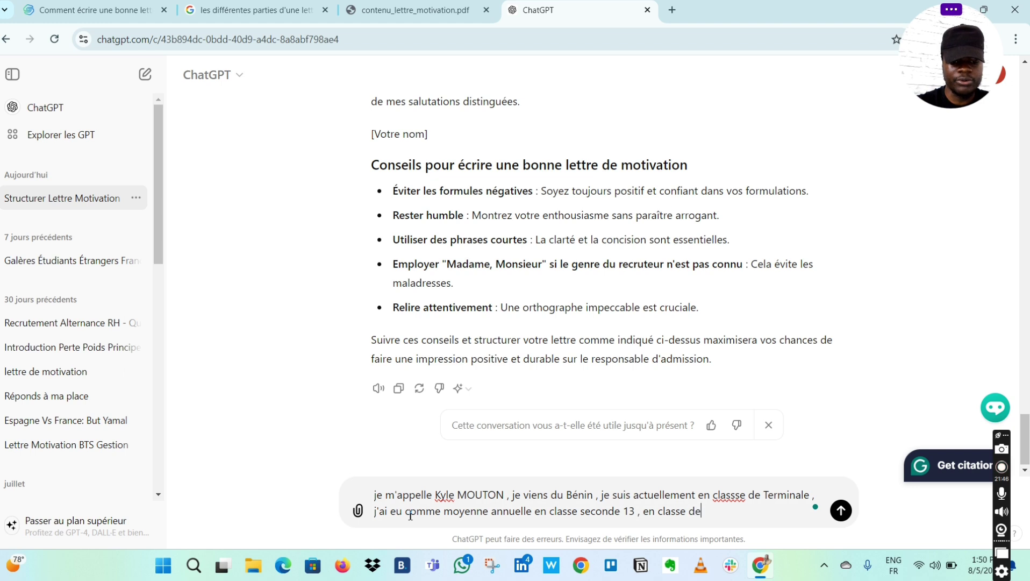
{"action": "type", "text": " premi"}
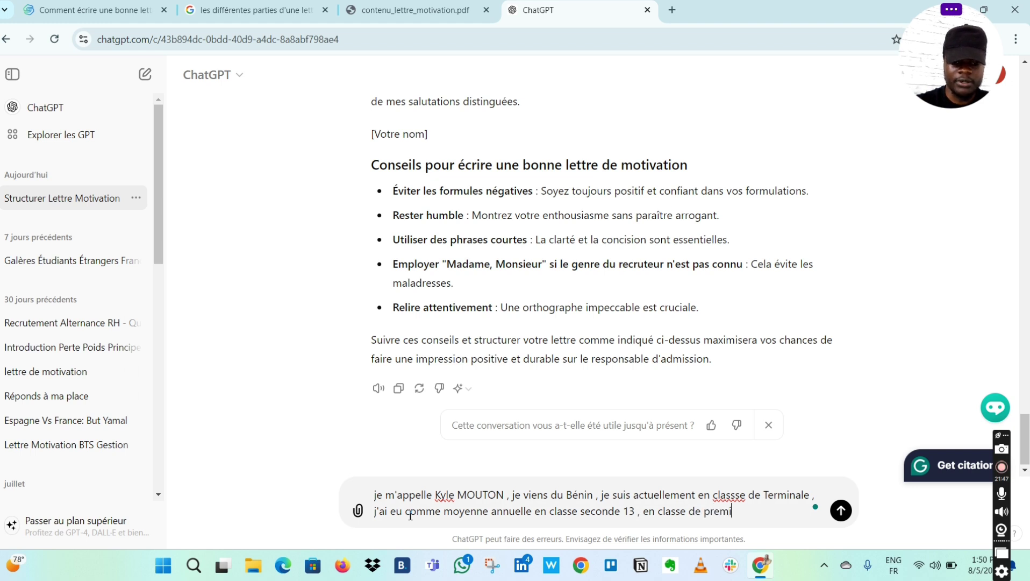
{"action": "type", "text": "ère j'au"}
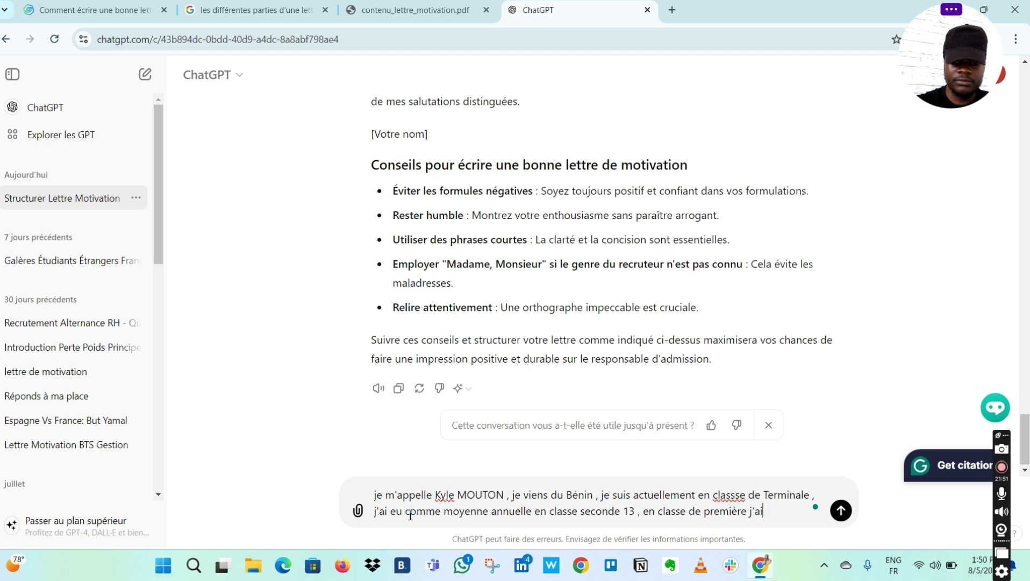
{"action": "type", "text": " eu comme"}
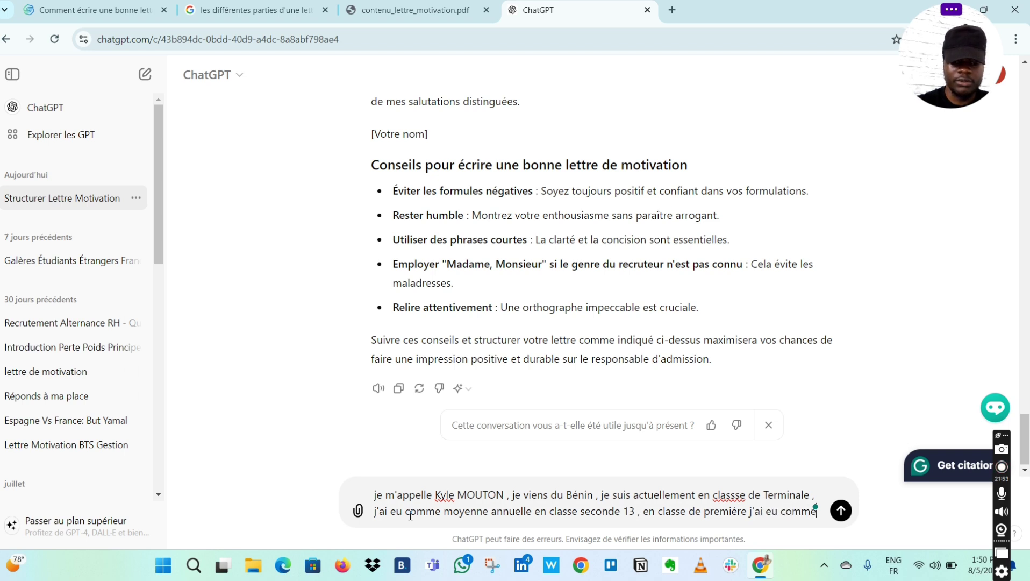
{"action": "type", "text": " moyenne a"}
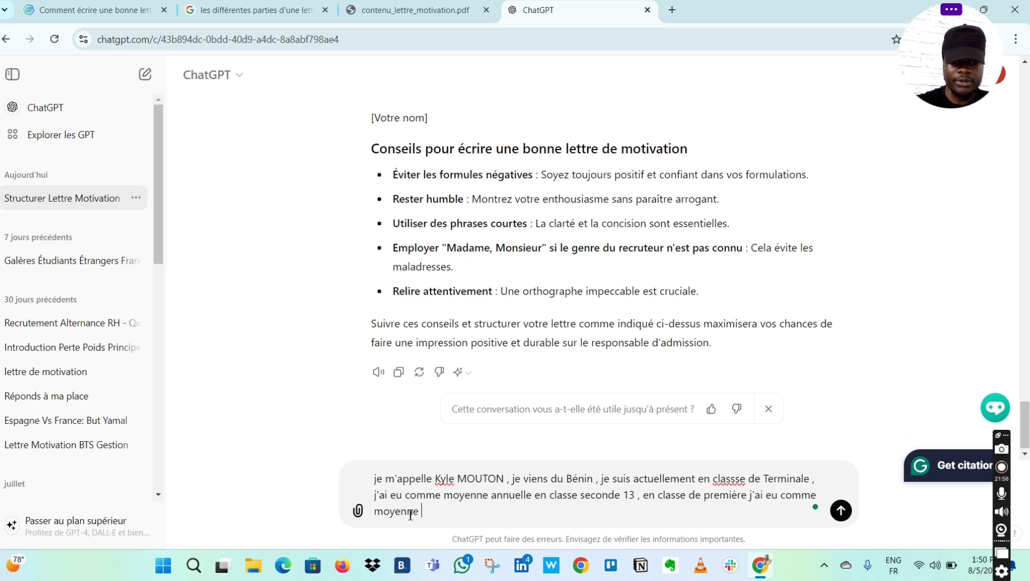
{"action": "type", "text": "nnuelle"}
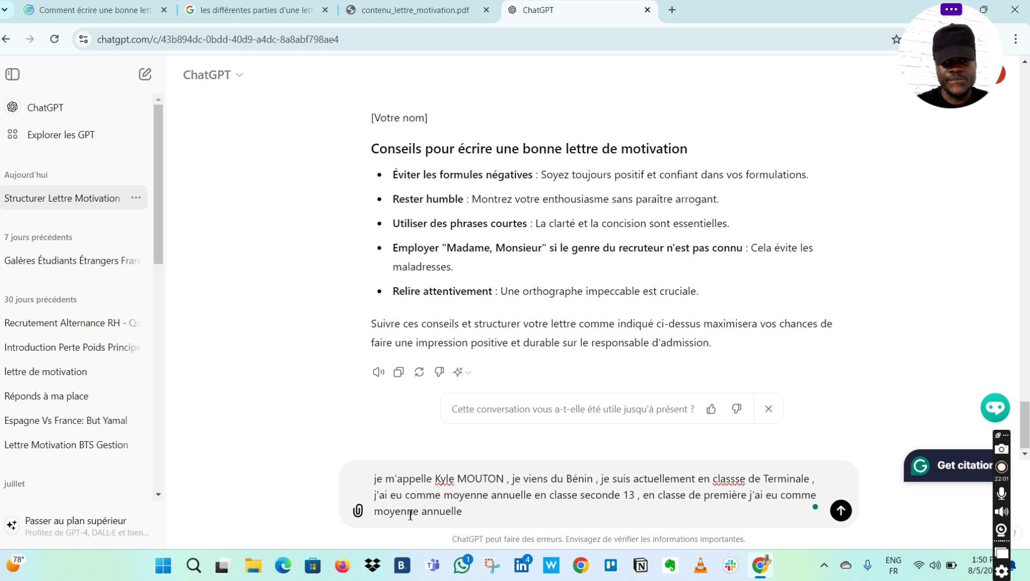
- Add a première average of 14 and being currently in Terminale scientifique
{"action": "key", "text": "Caps_Lock"}
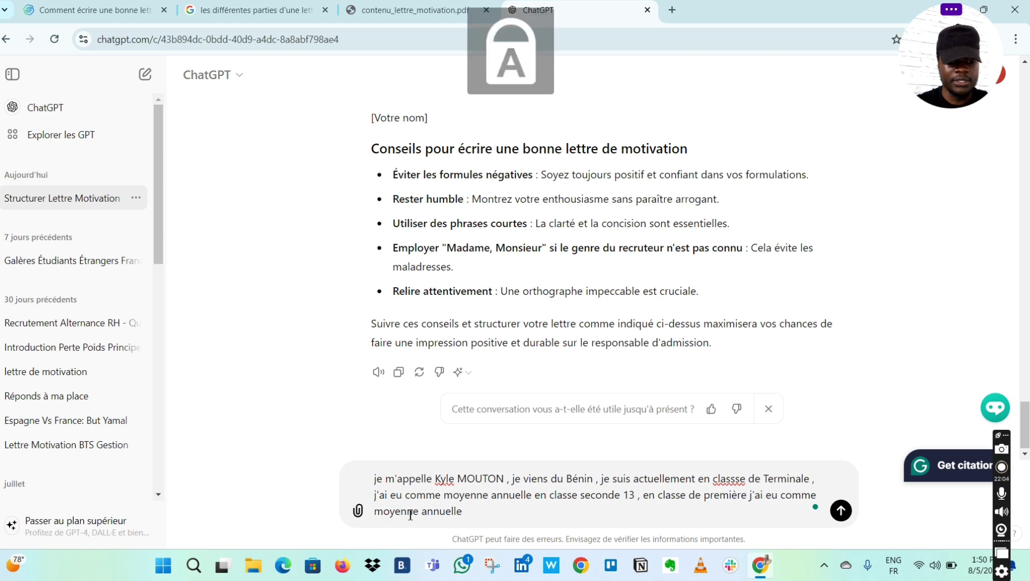
{"action": "type", "text": "1"}
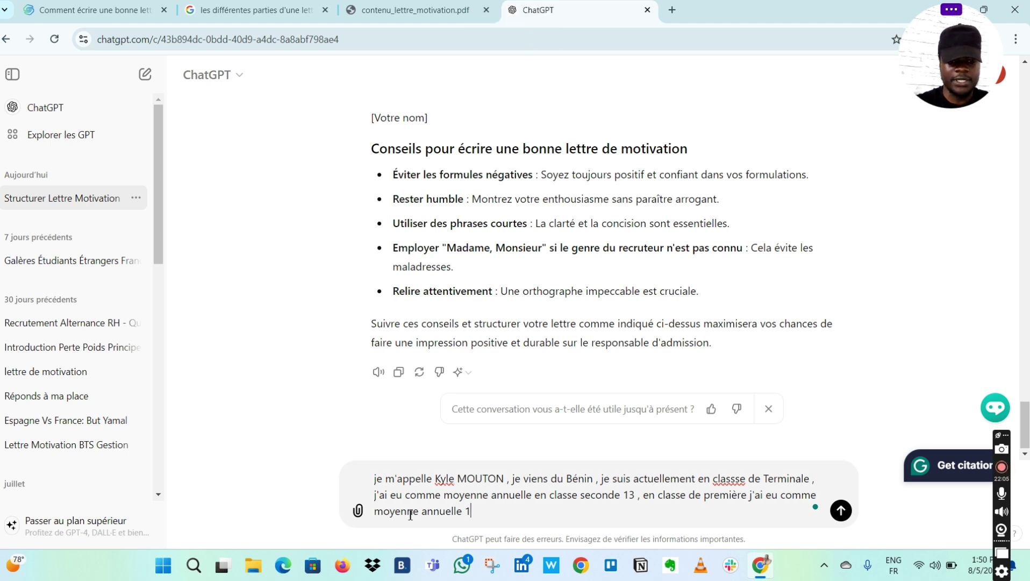
{"action": "type", "text": "4"}
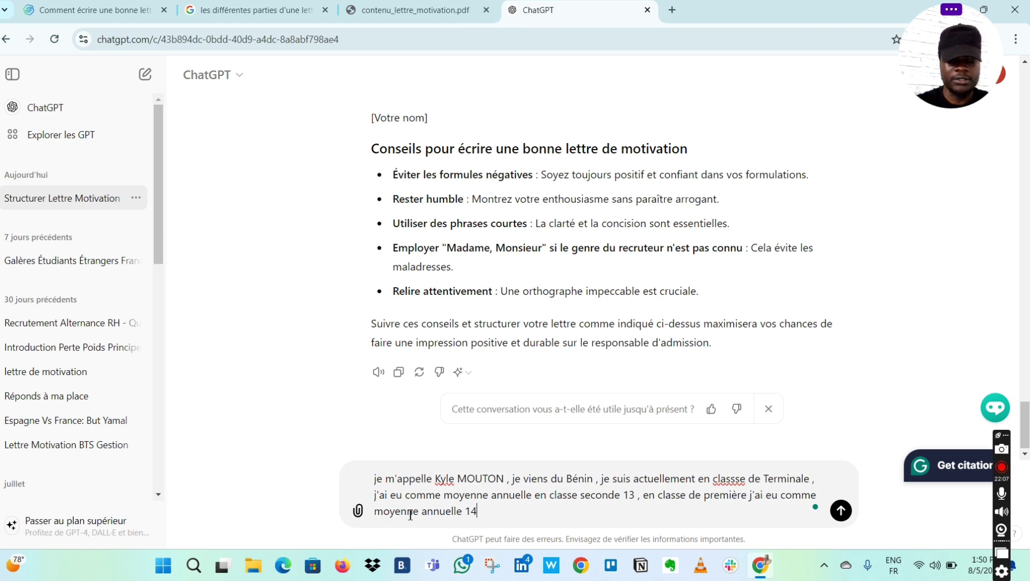
{"action": "key", "text": "Caps_Lock"}
{"action": "type", "text": ", et"}
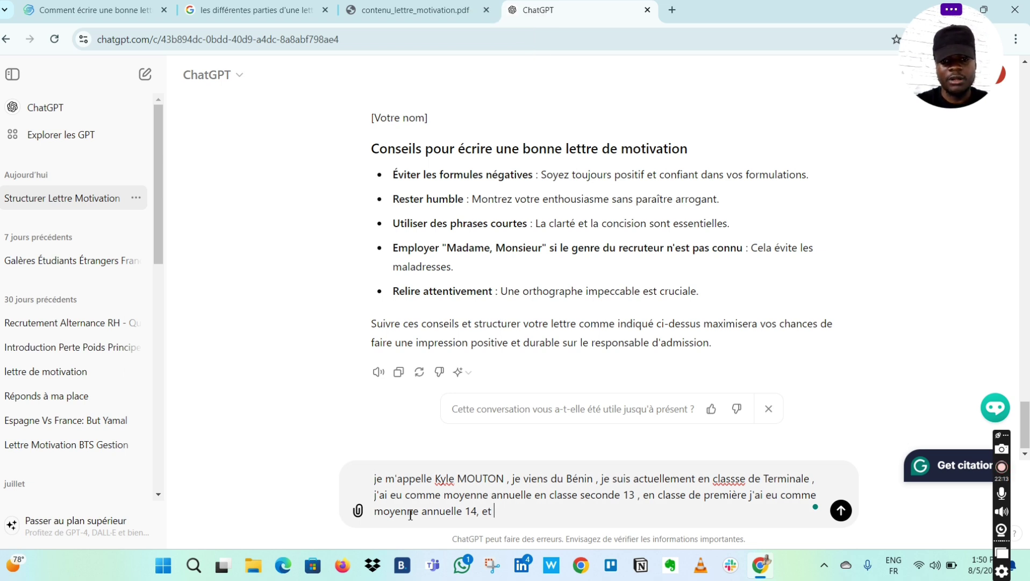
{"action": "type", "text": "je sui"}
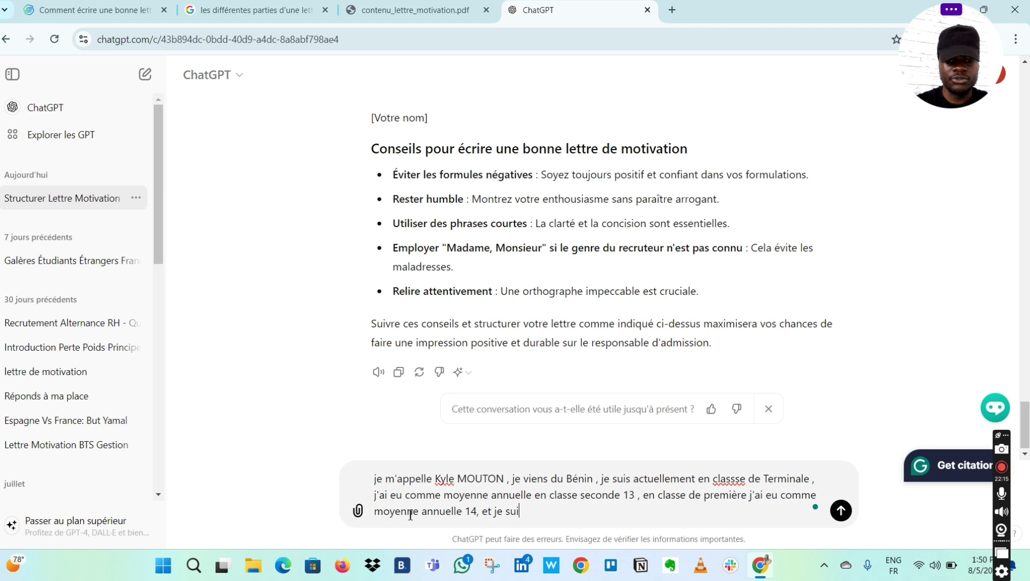
{"action": "type", "text": "s actuye"}
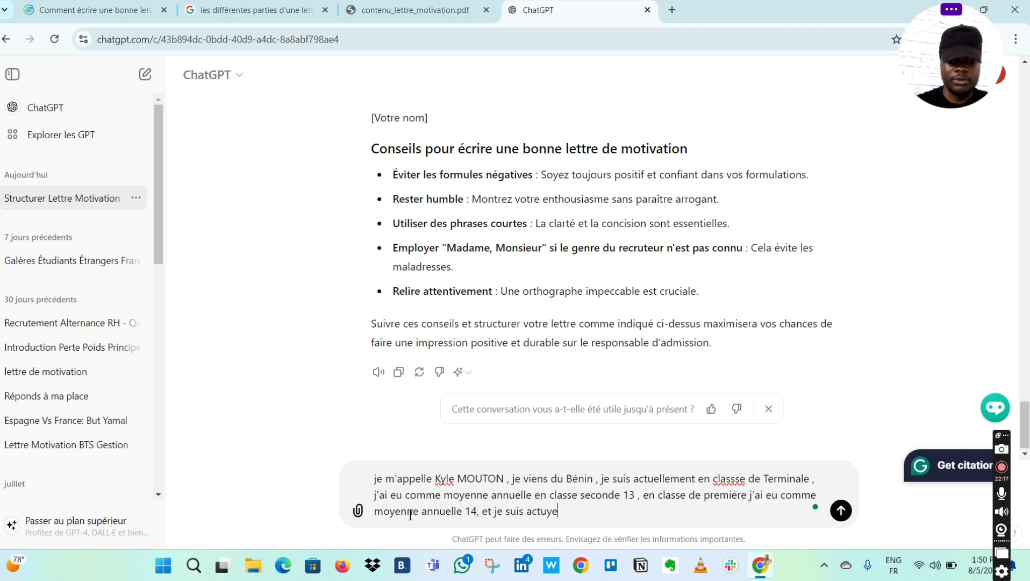
{"action": "key", "text": "BackSpace"}
{"action": "key", "text": "BackSpace"}
{"action": "key", "text": "BackSpace"}
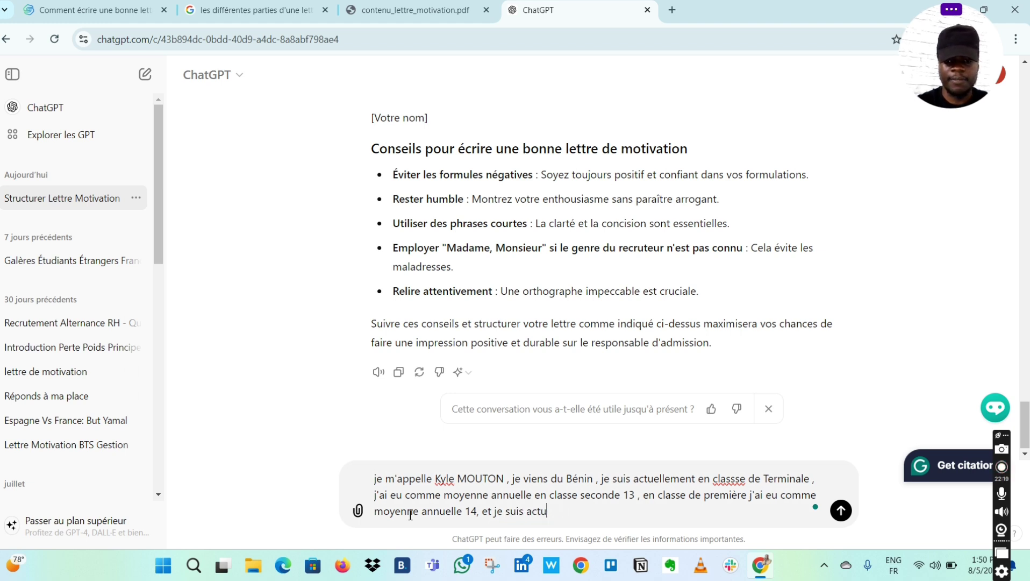
{"action": "type", "text": "ellemen"}
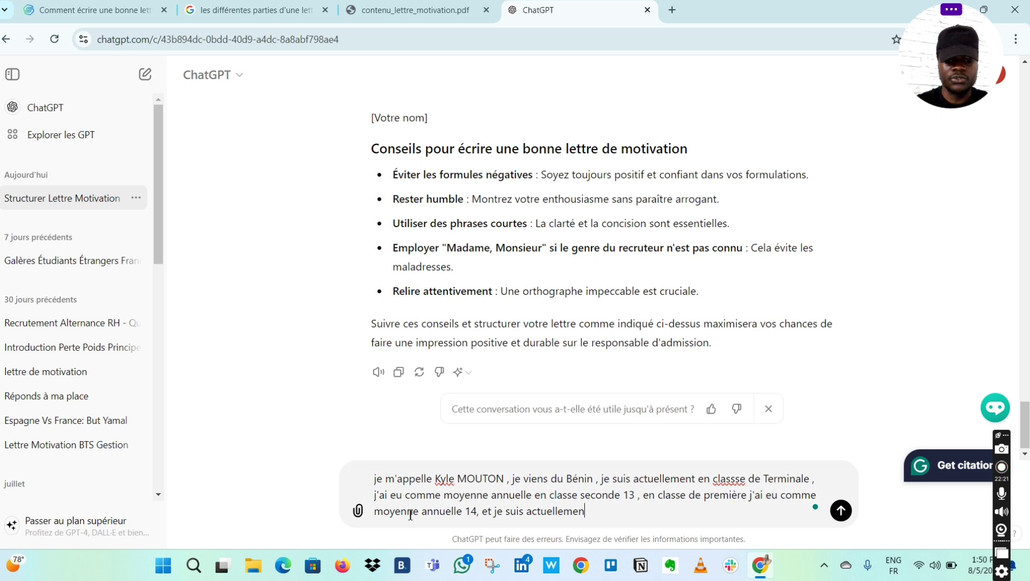
{"action": "type", "text": "t en cl"}
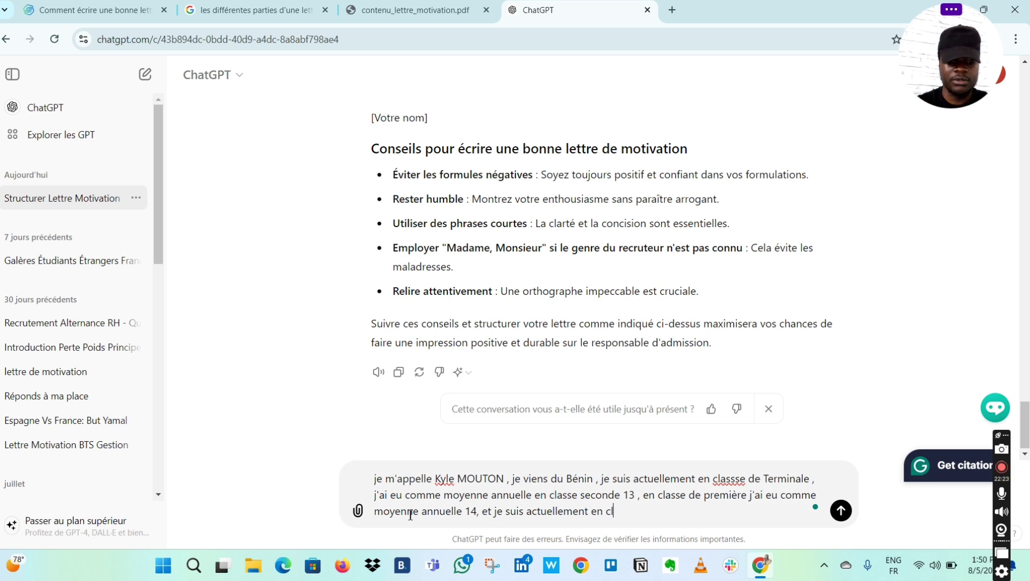
{"action": "type", "text": "asse de"}
{"action": "key", "text": "Caps_Lock"}
{"action": "type", "text": "T"}
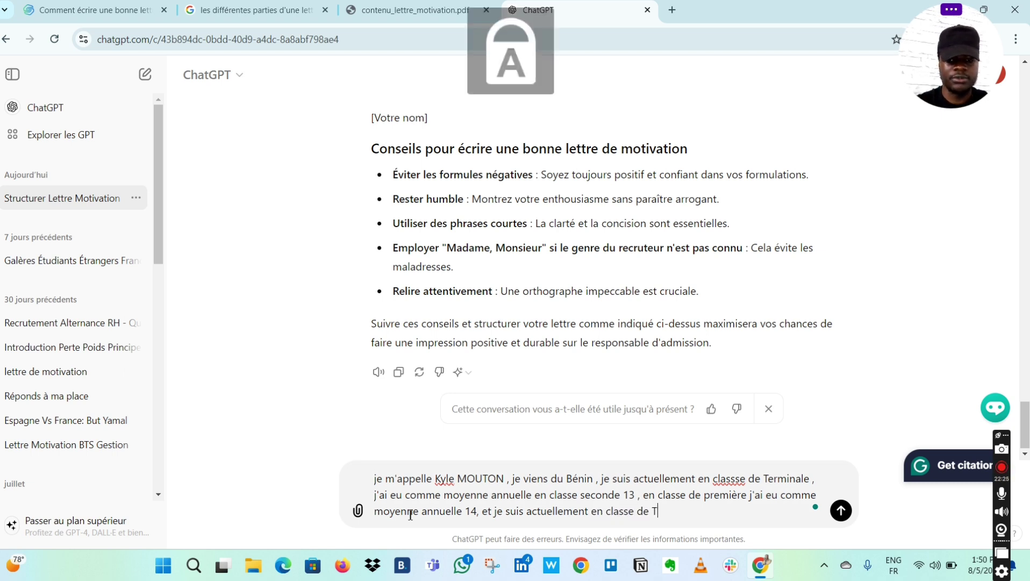
{"action": "key", "text": "Caps_Lock"}
{"action": "type", "text": "erminale"}
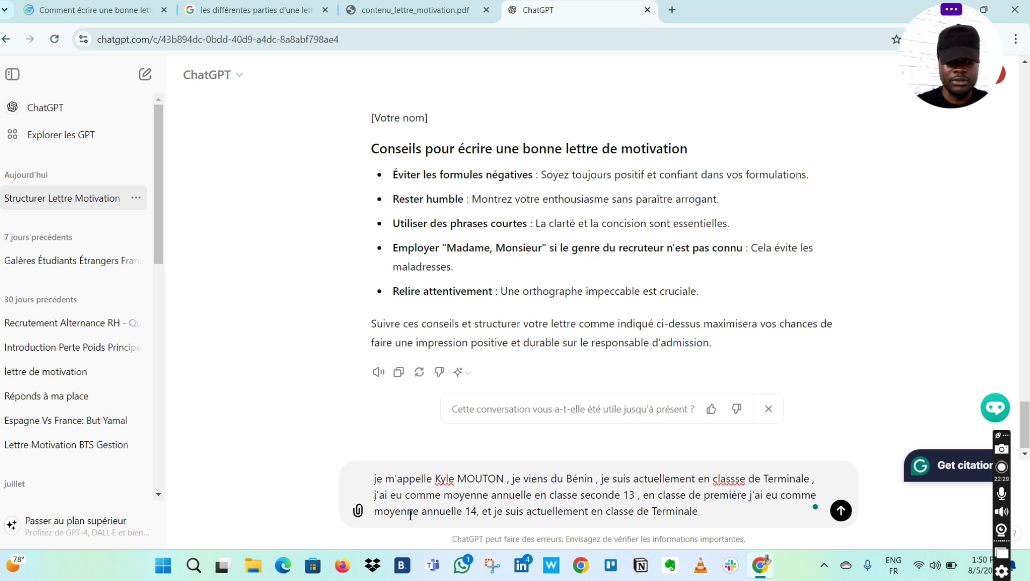
{"action": "type", "text": " scu"}
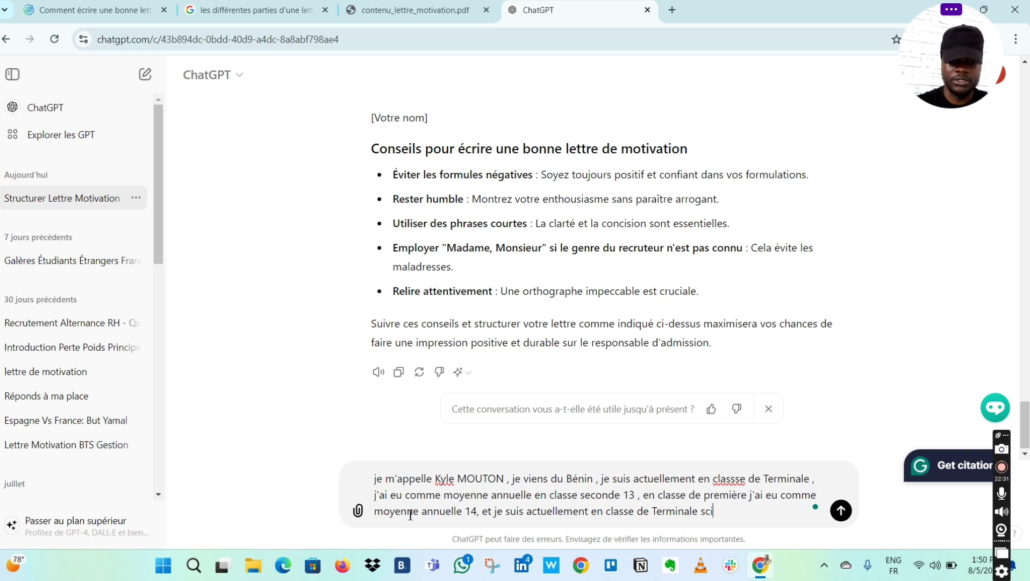
{"action": "type", "text": "entiq"}
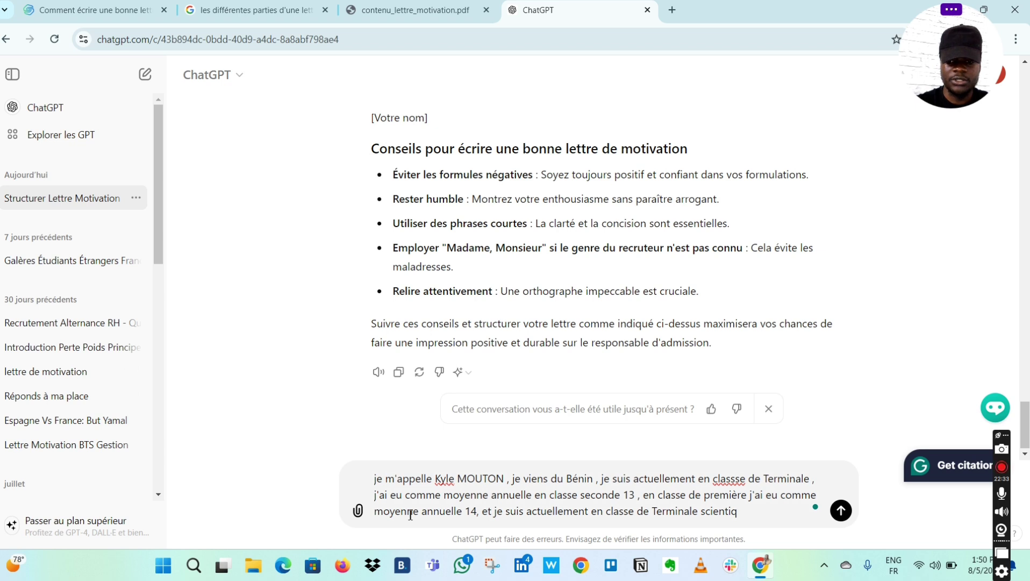
{"action": "key", "text": "BackSpace"}
{"action": "type", "text": "fique"}
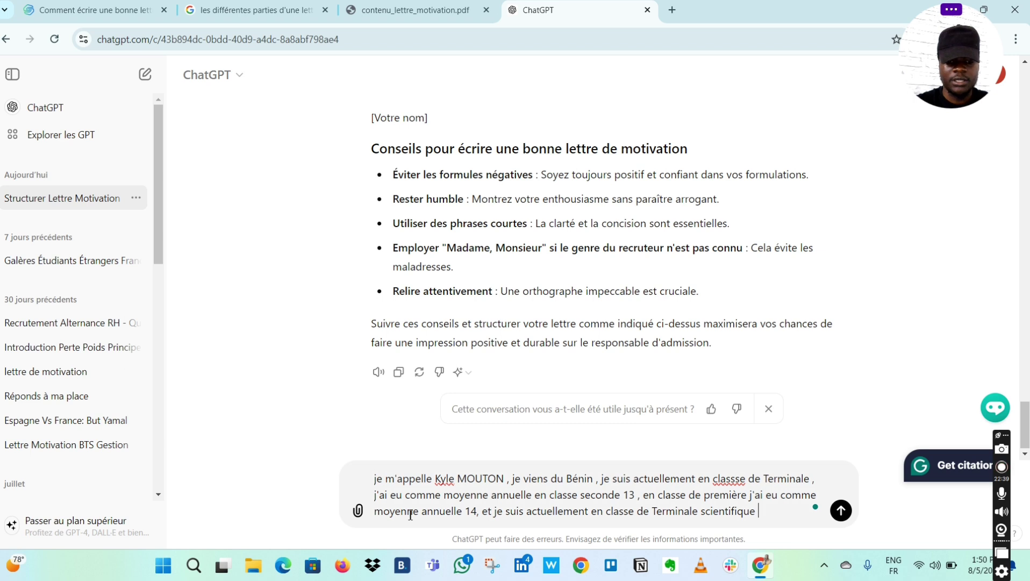
- Add the wish to apply via Campus France to the université de Sorbonne
{"action": "type", "text": "et je sou"}
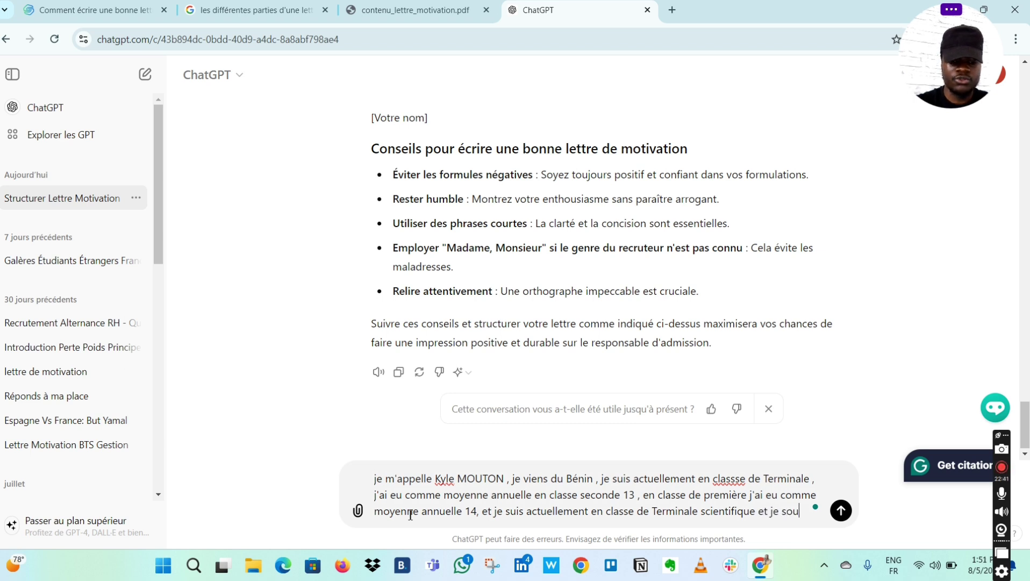
{"action": "type", "text": "hai"}
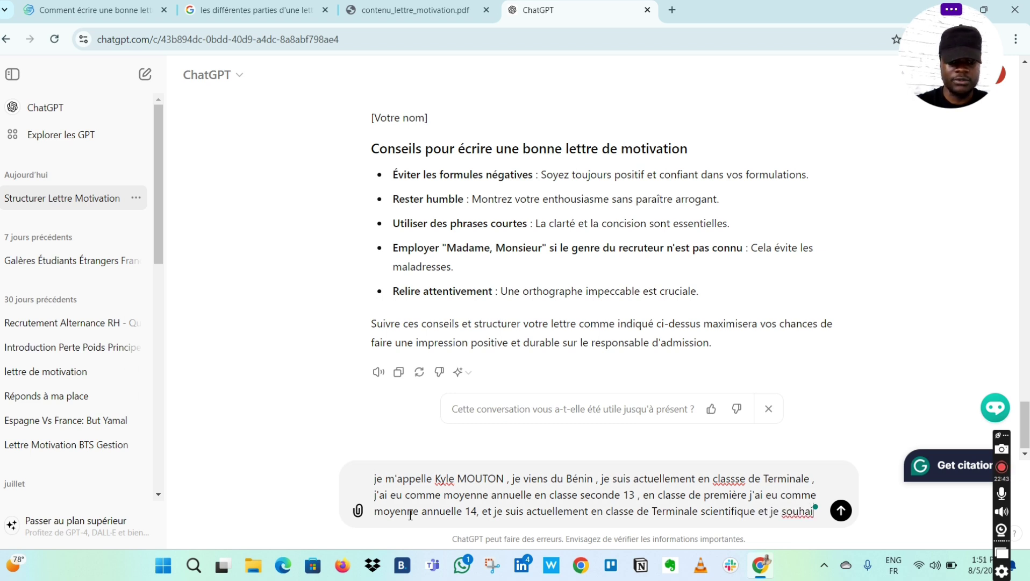
{"action": "type", "text": "terais po"}
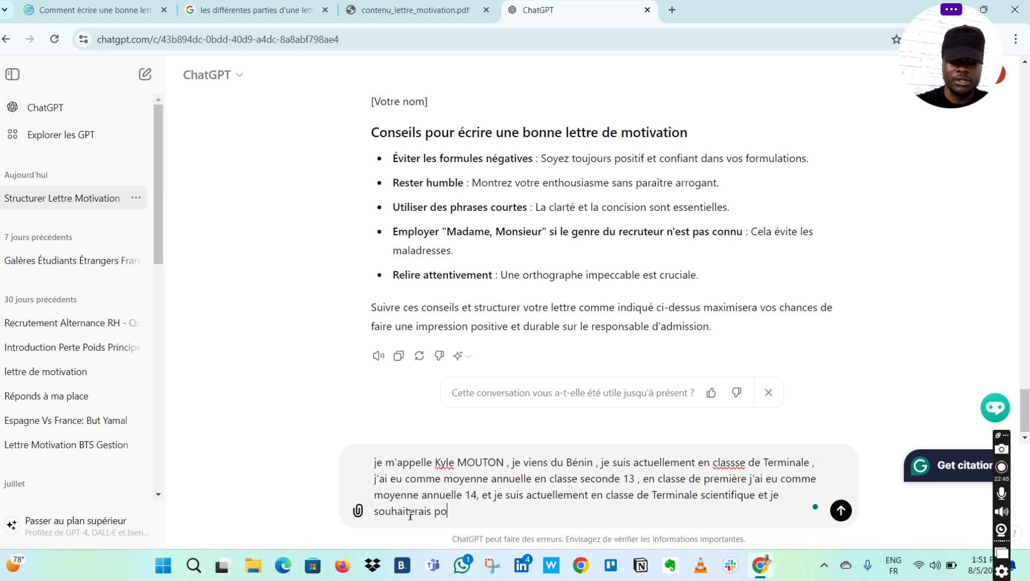
{"action": "type", "text": "stuler su"}
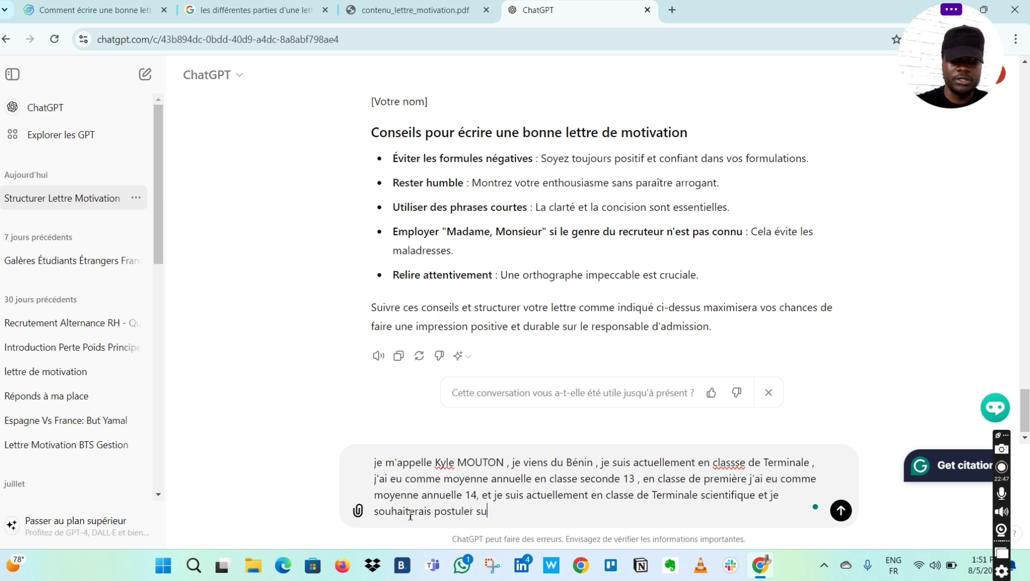
{"action": "type", "text": "r campus"}
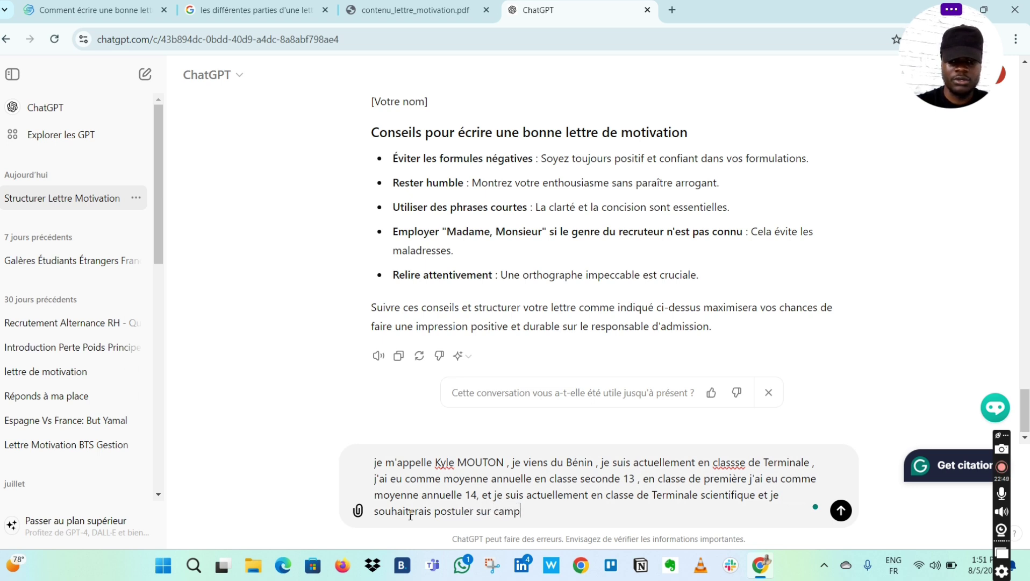
{"action": "key", "text": "Caps_Lock"}
{"action": "type", "text": "F"}
{"action": "key", "text": "Caps_Lock"}
{"action": "type", "text": "ra"}
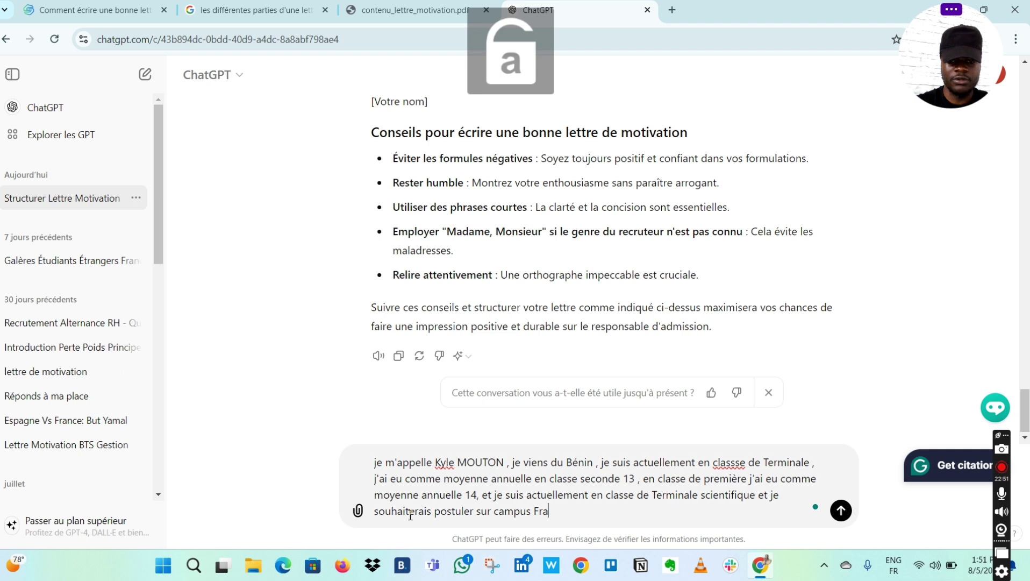
{"action": "type", "text": "nce à"}
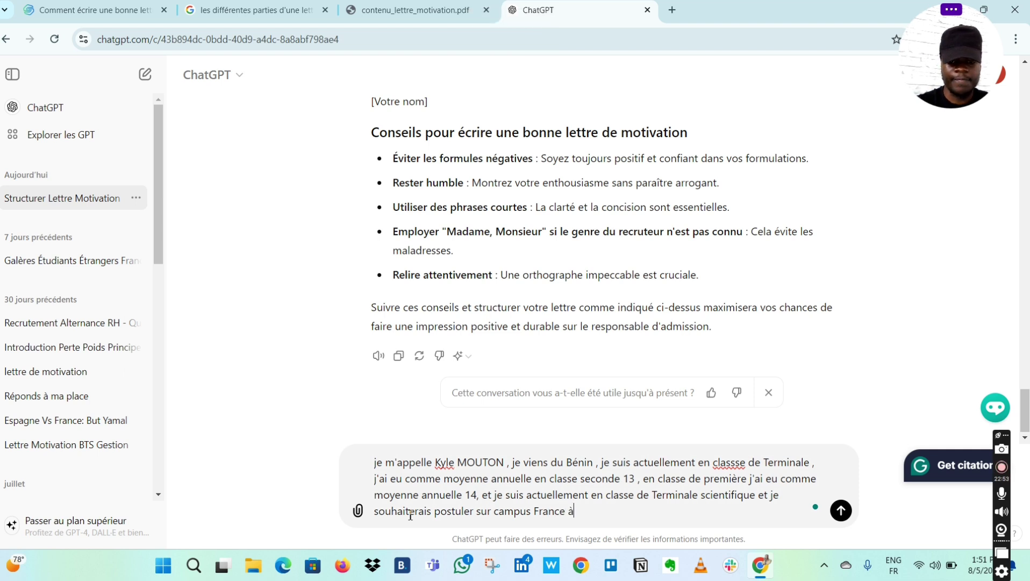
{"action": "type", "text": " l'uni"}
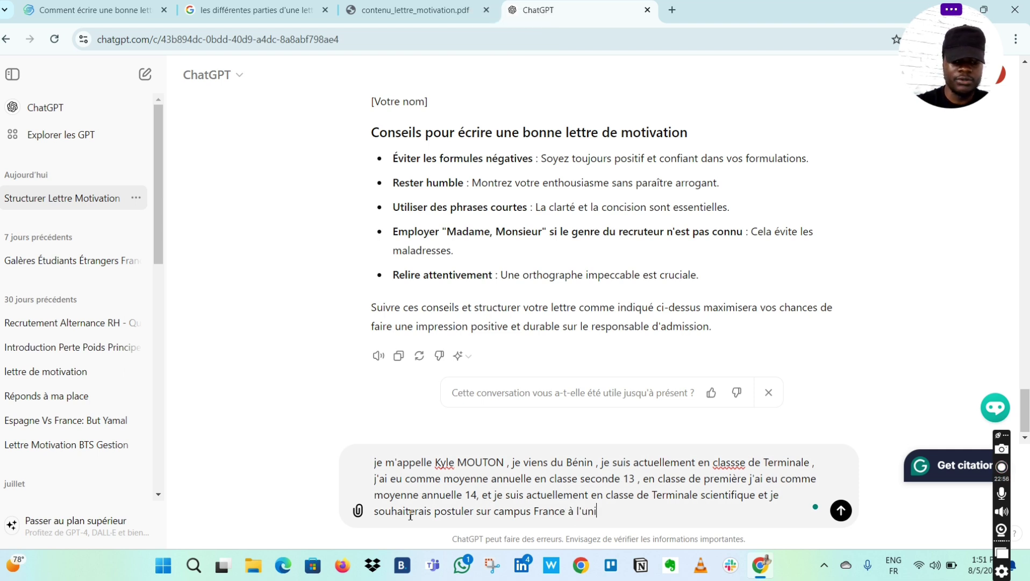
{"action": "type", "text": "versité de "}
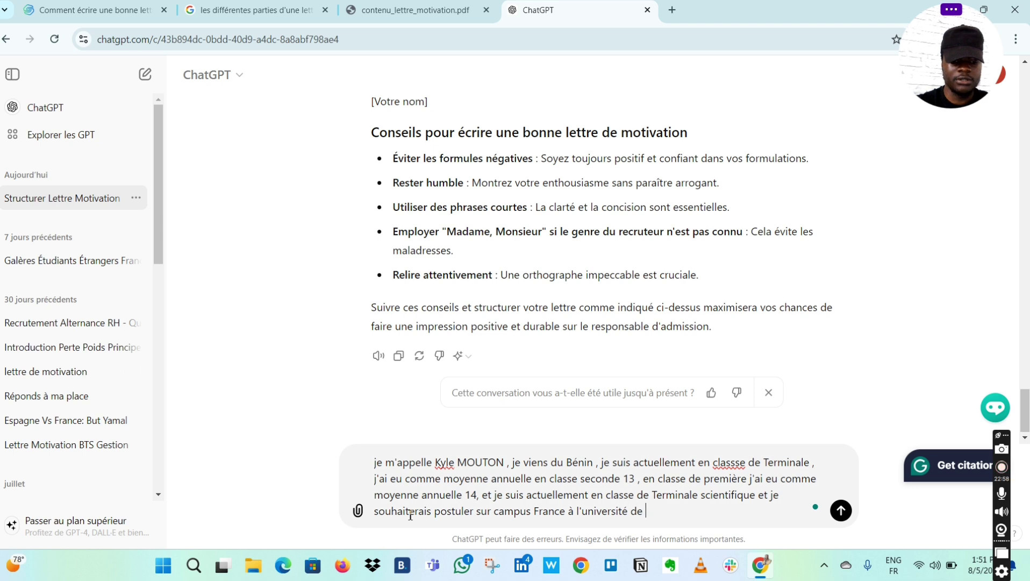
{"action": "type", "text": "de"}
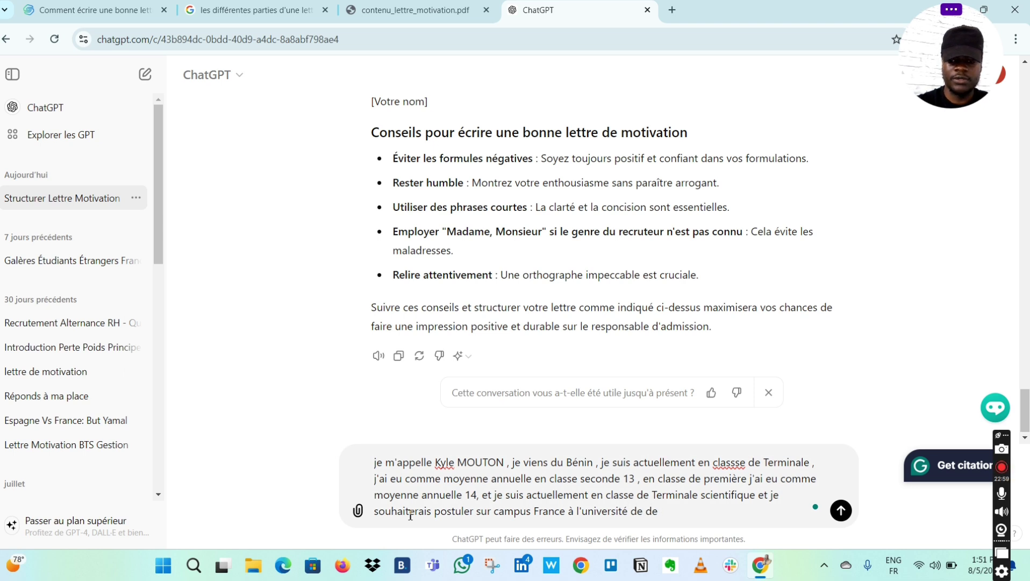
{"action": "key", "text": "BackSpace"}
{"action": "key", "text": "BackSpace"}
{"action": "key", "text": "Caps_Lock"}
{"action": "type", "text": "S"}
{"action": "key", "text": "Caps_Lock"}
{"action": "type", "text": "or"}
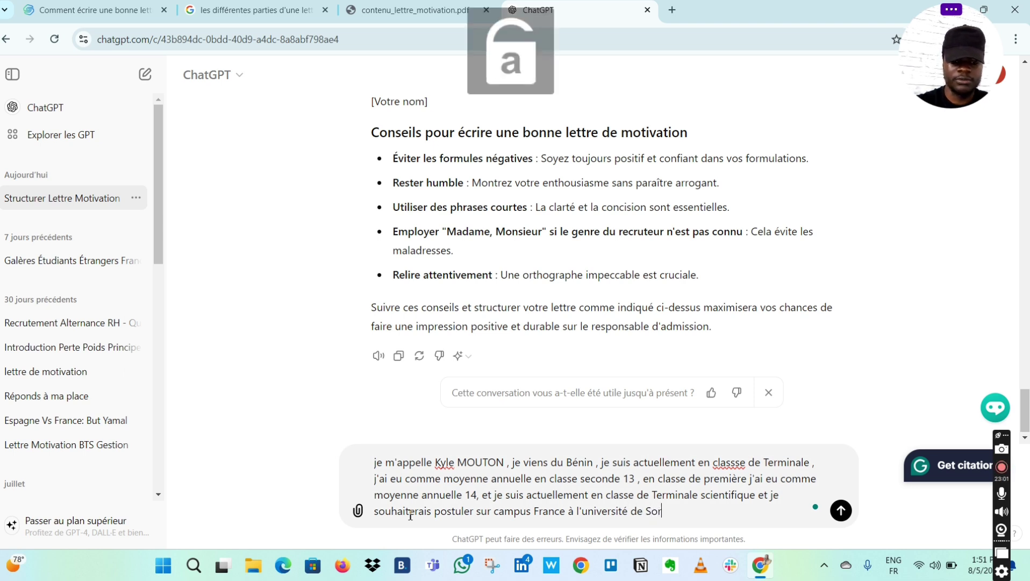
{"action": "type", "text": "bonne "}
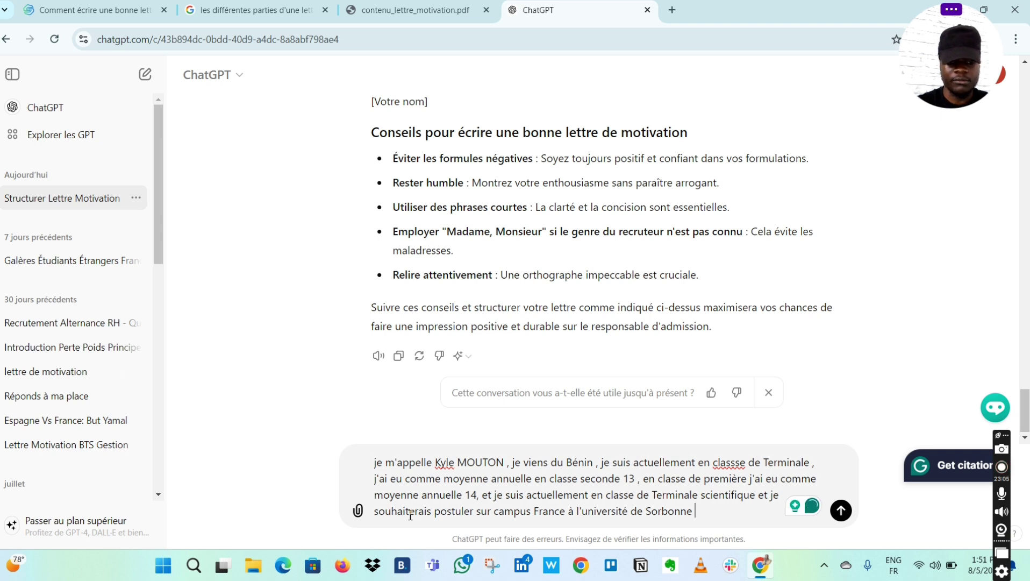
{"action": "type", "text": "."}
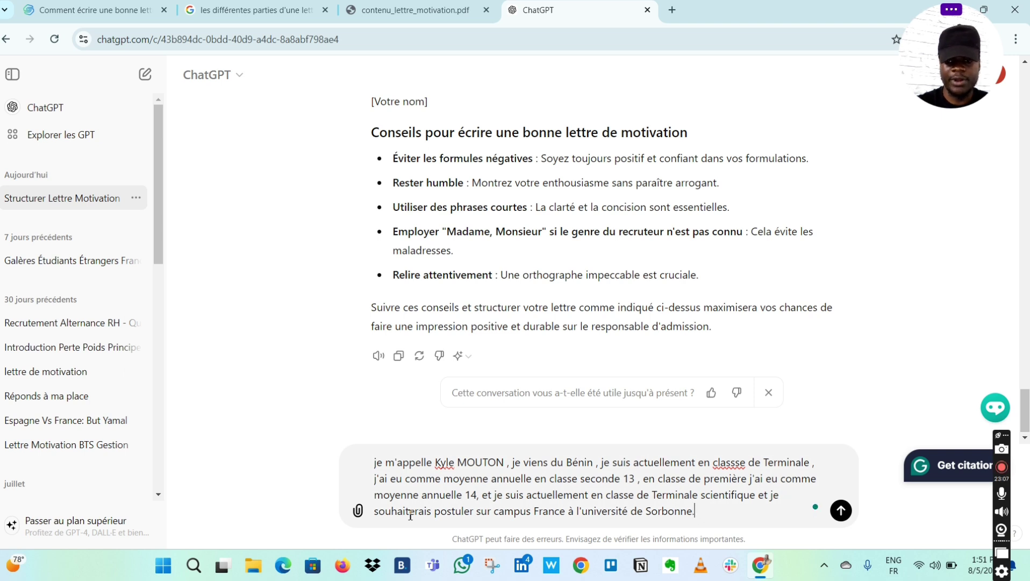
- Add 'J'ai fais une formation d'anglais au Ghana pendant 3 mois'
{"action": "key", "text": "Caps_Lock"}
{"action": "type", "text": "J"}
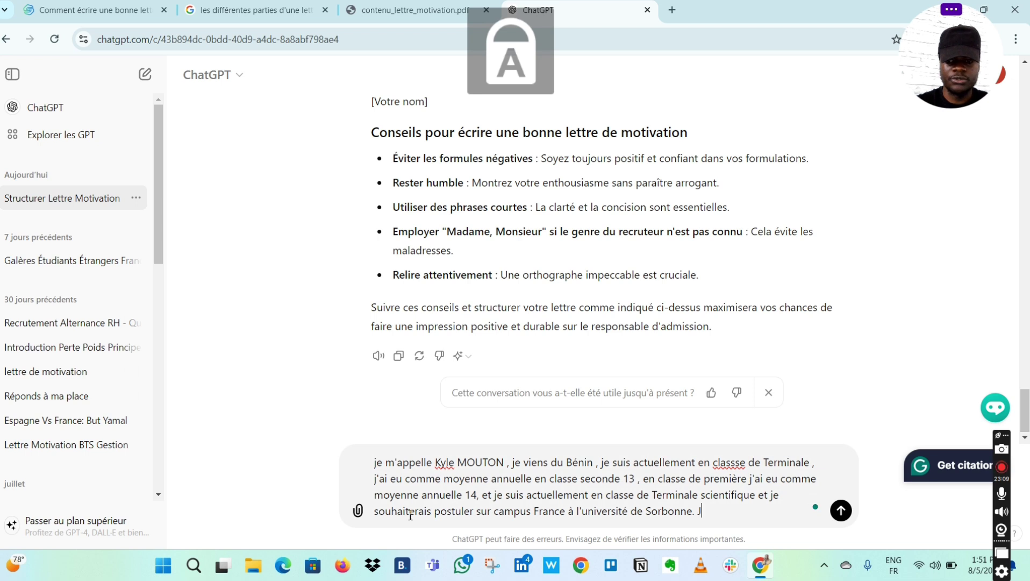
{"action": "key", "text": "Caps_Lock"}
{"action": "type", "text": "'ai "}
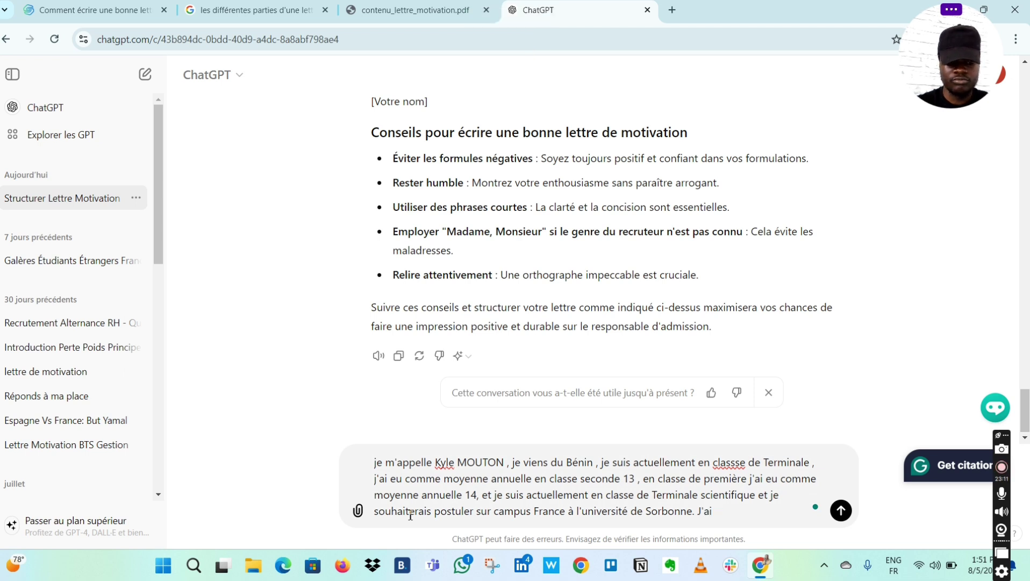
{"action": "type", "text": "f"}
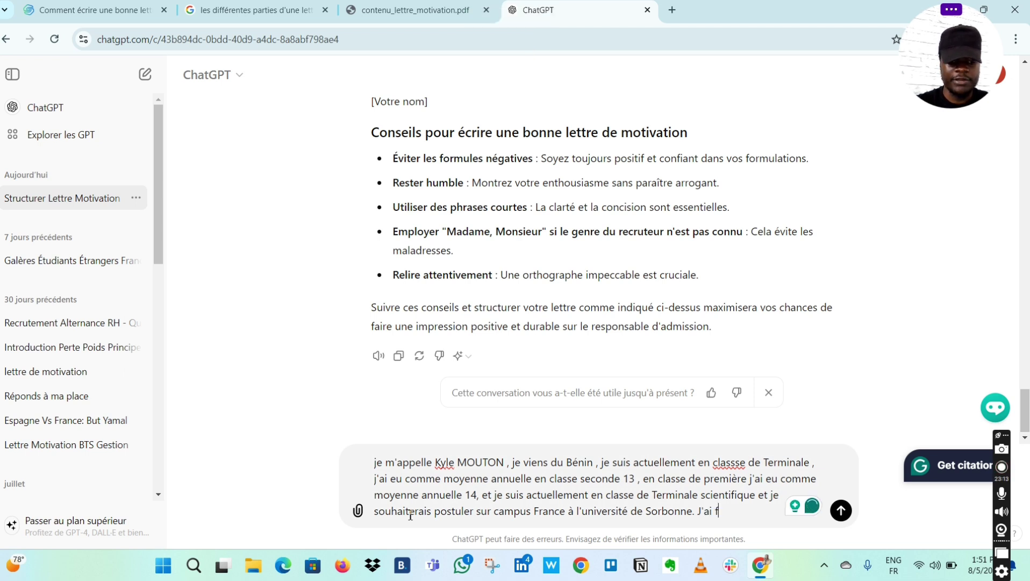
{"action": "type", "text": "ais une "}
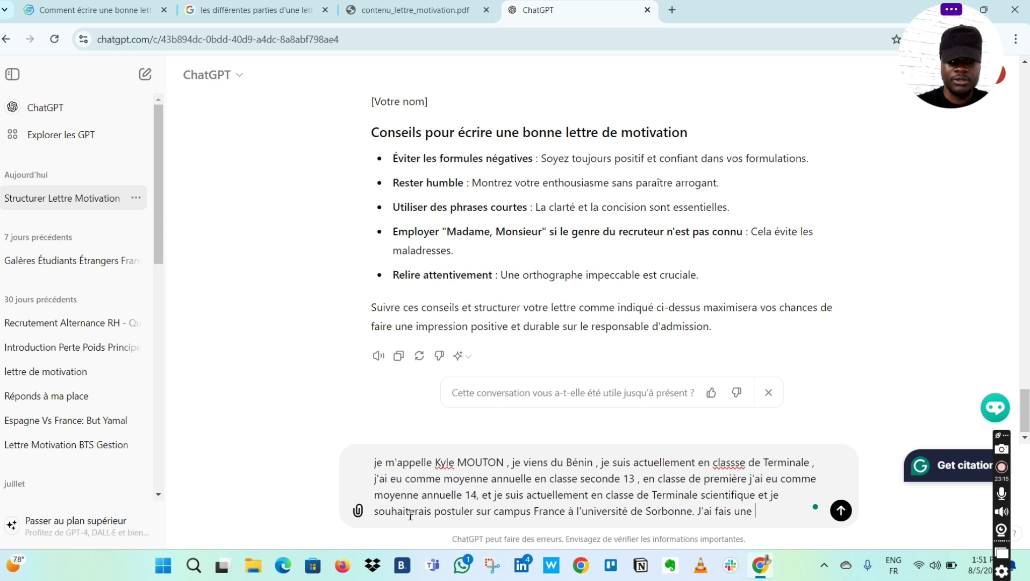
{"action": "type", "text": "format"}
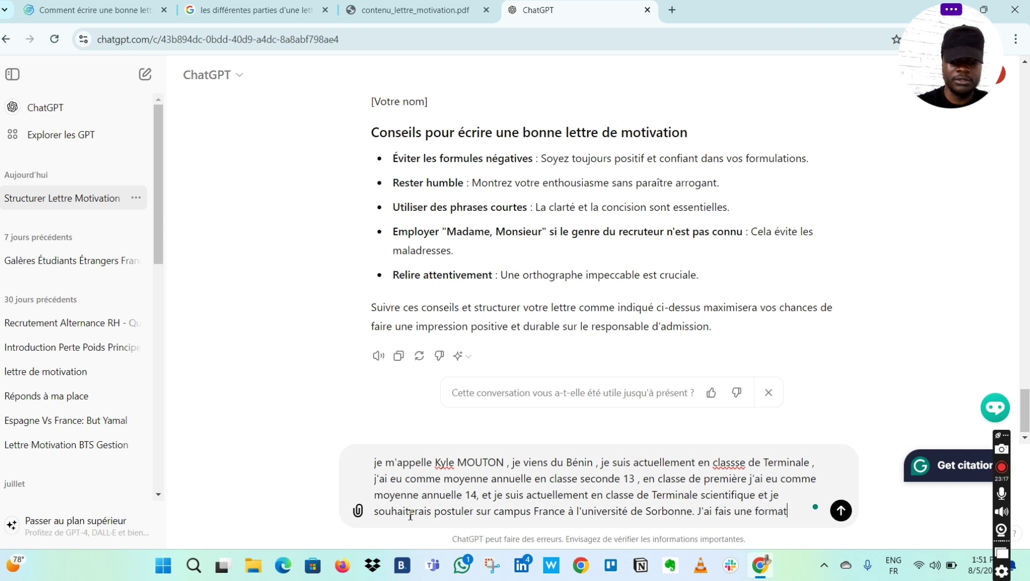
{"action": "type", "text": "ion d'ang"}
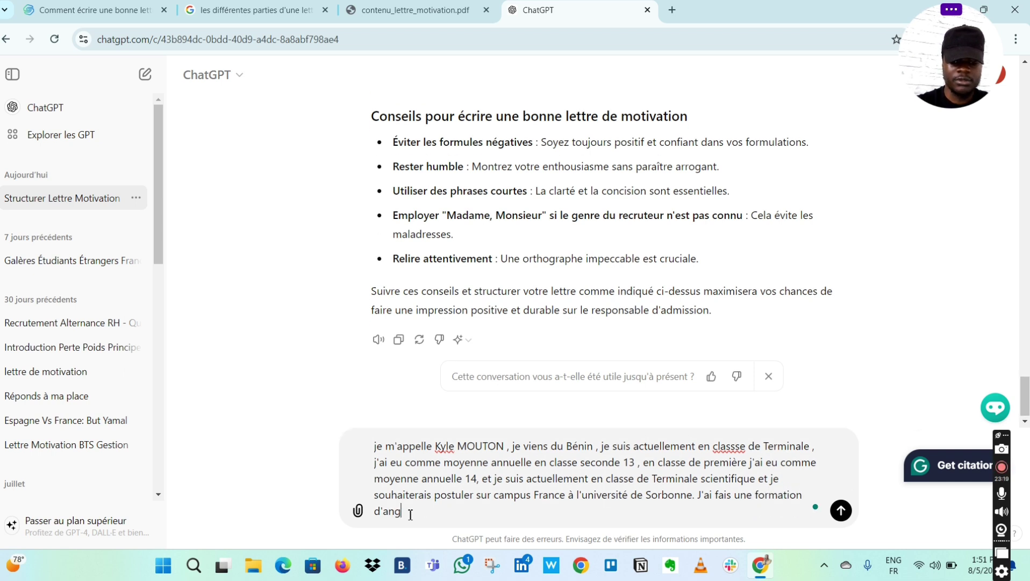
{"action": "type", "text": "lais au"}
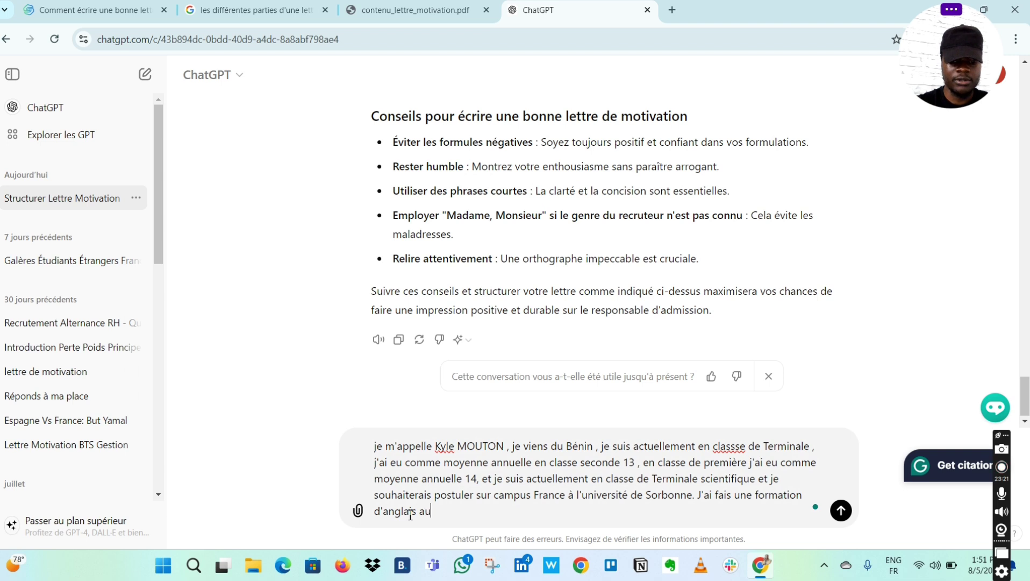
{"action": "key", "text": "Caps_Lock"}
{"action": "type", "text": "G"}
{"action": "key", "text": "Caps_Lock"}
{"action": "type", "text": "hana"}
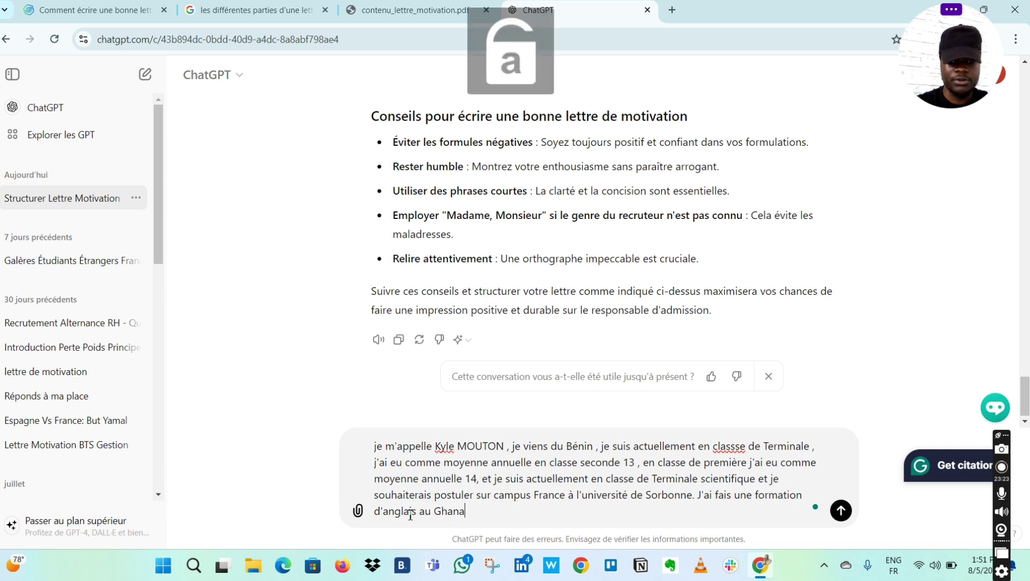
{"action": "type", "text": " pendant"}
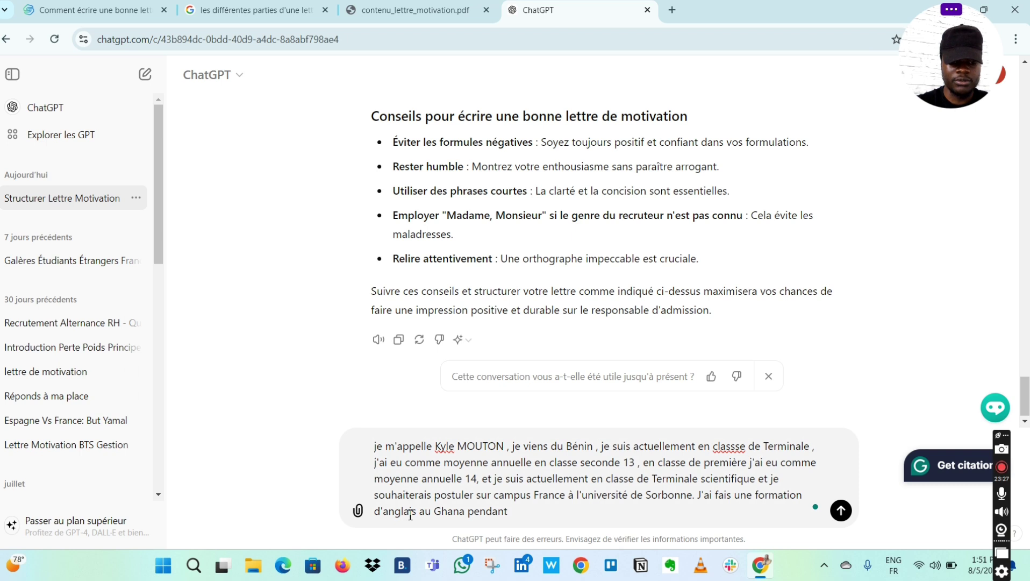
{"action": "key", "text": "Caps_Lock"}
{"action": "type", "text": "3"}
{"action": "key", "text": "Caps_Lock"}
{"action": "type", "text": "mo"}
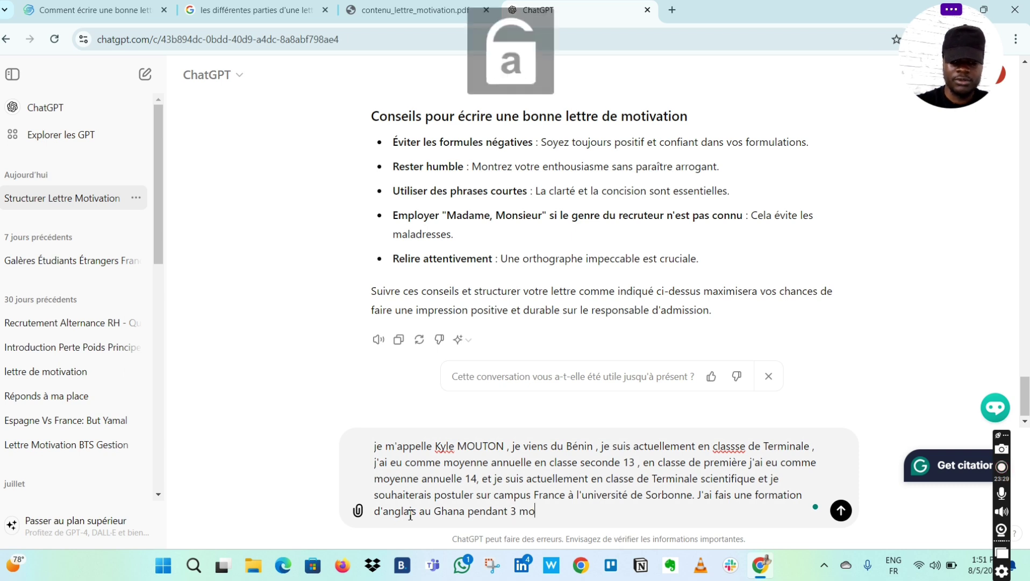
{"action": "type", "text": "is"}
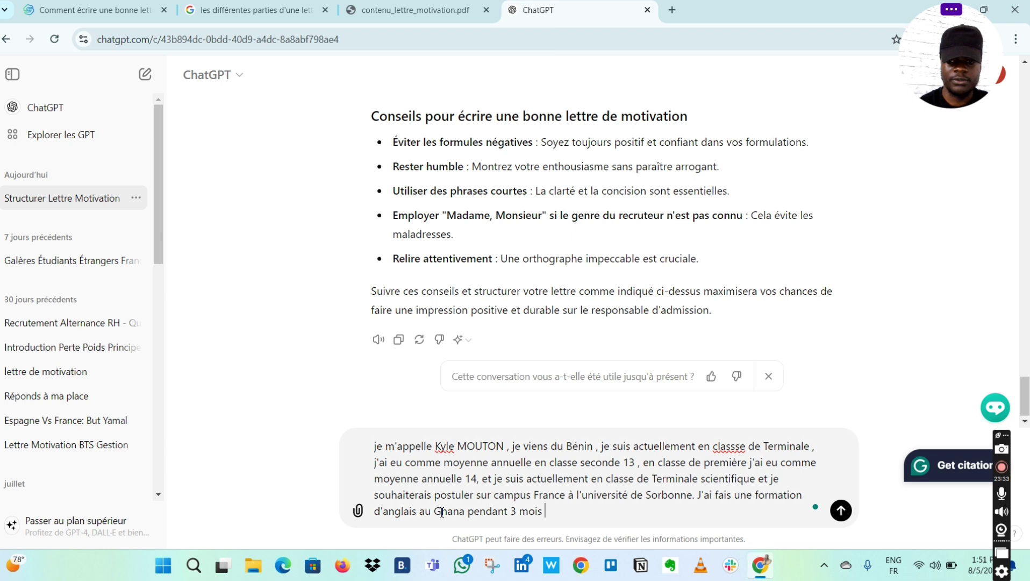
- Insert 'accélérée' after 'formation' and add learning computing basics 'dans mon école', trimming the ending
{"action": "left_click", "coordinate": [805, 494]}
{"action": "type", "text": "accélé "}
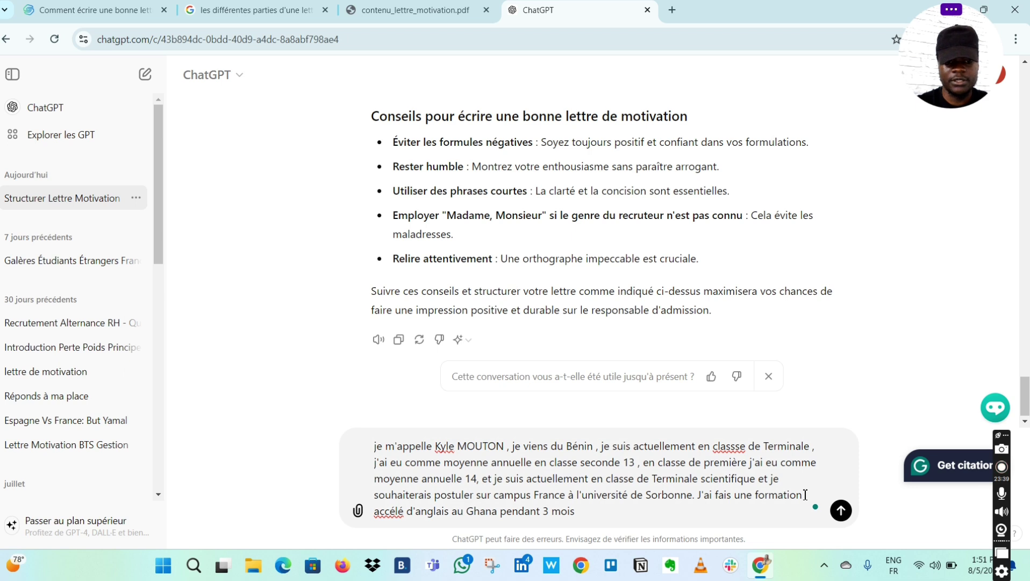
{"action": "type", "text": "é"}
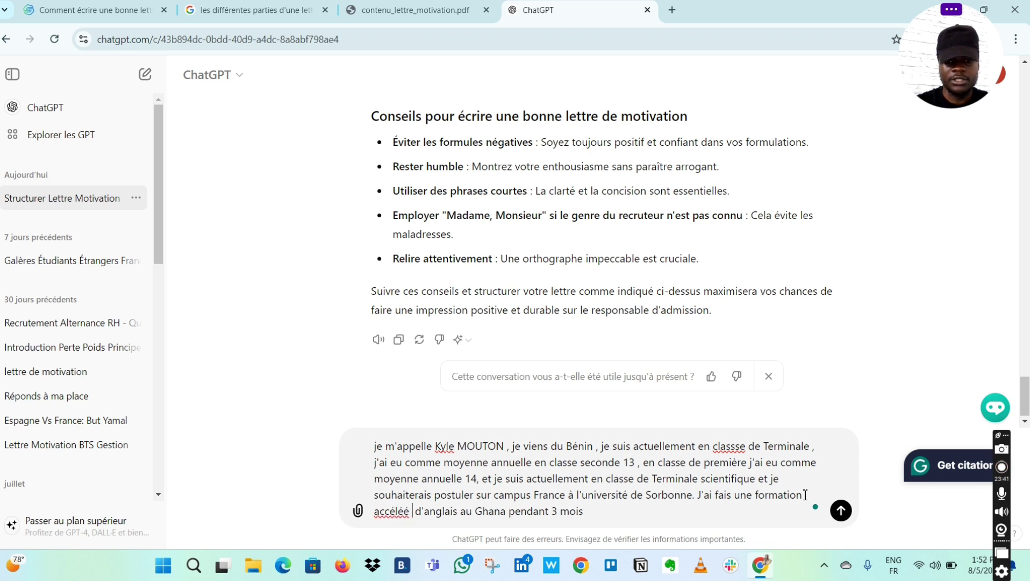
{"action": "key", "text": "BackSpace"}
{"action": "type", "text": "rée"}
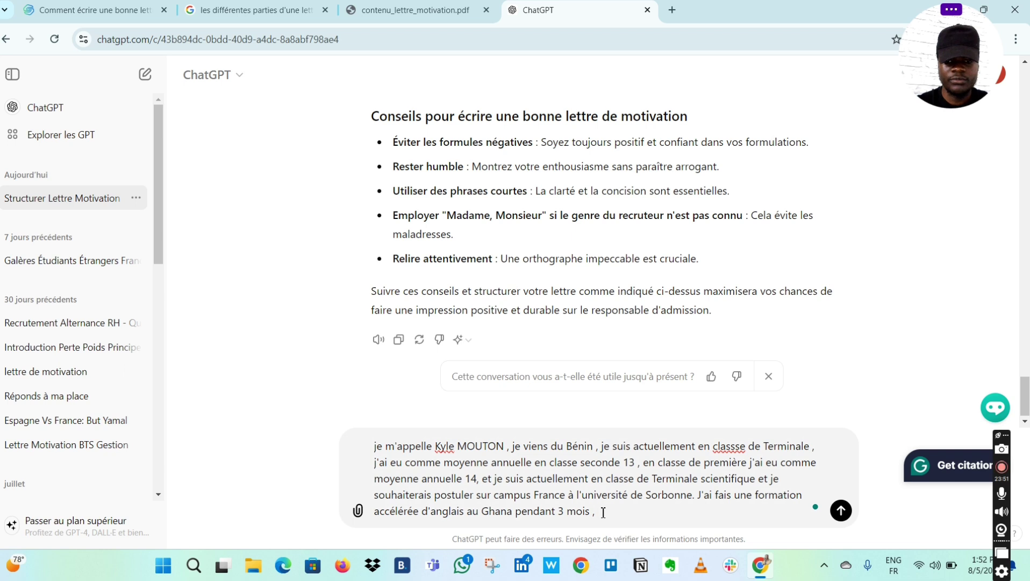
{"action": "type", "text": "et j'ai "}
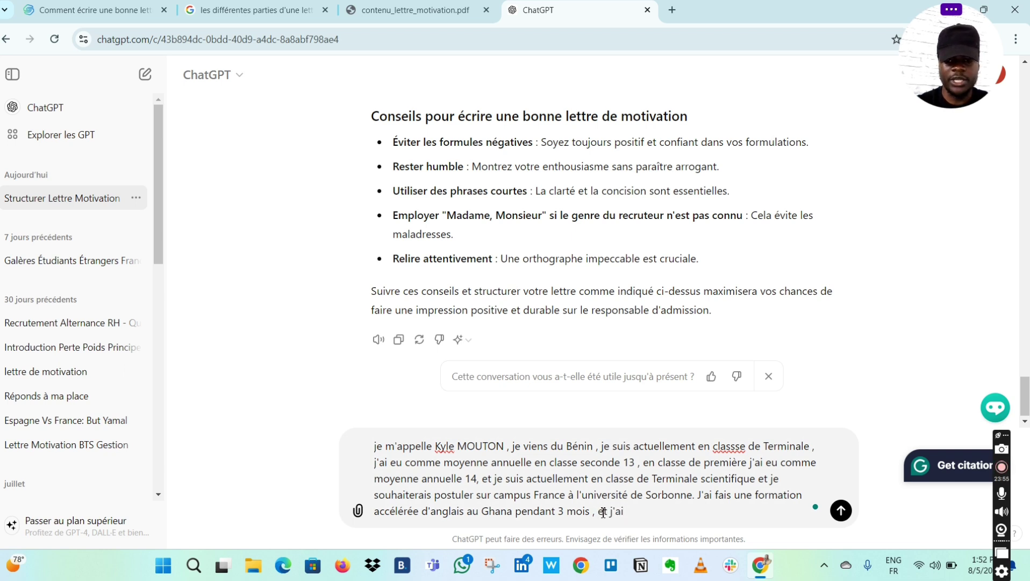
{"action": "type", "text": "appr"}
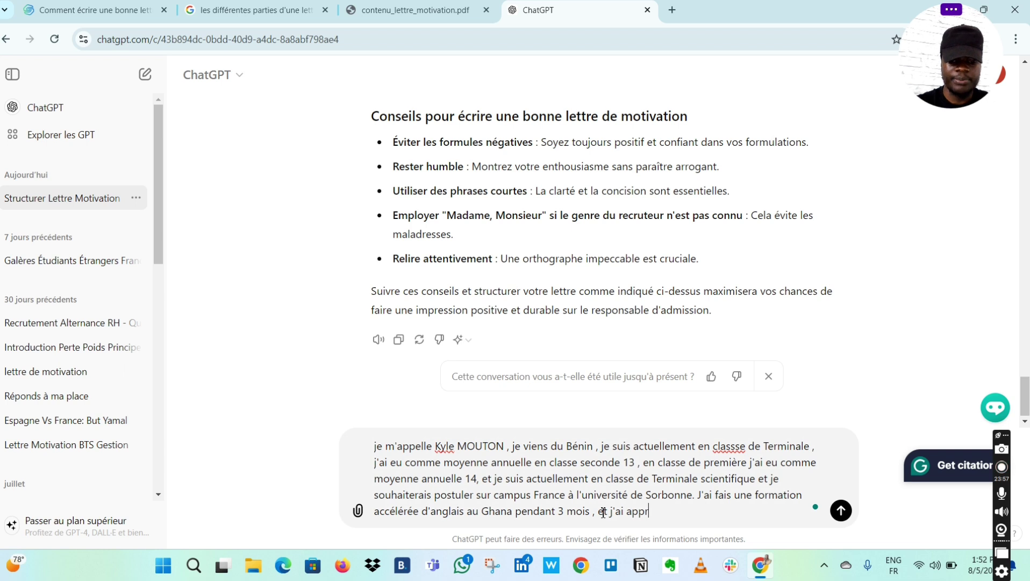
{"action": "type", "text": "is les "}
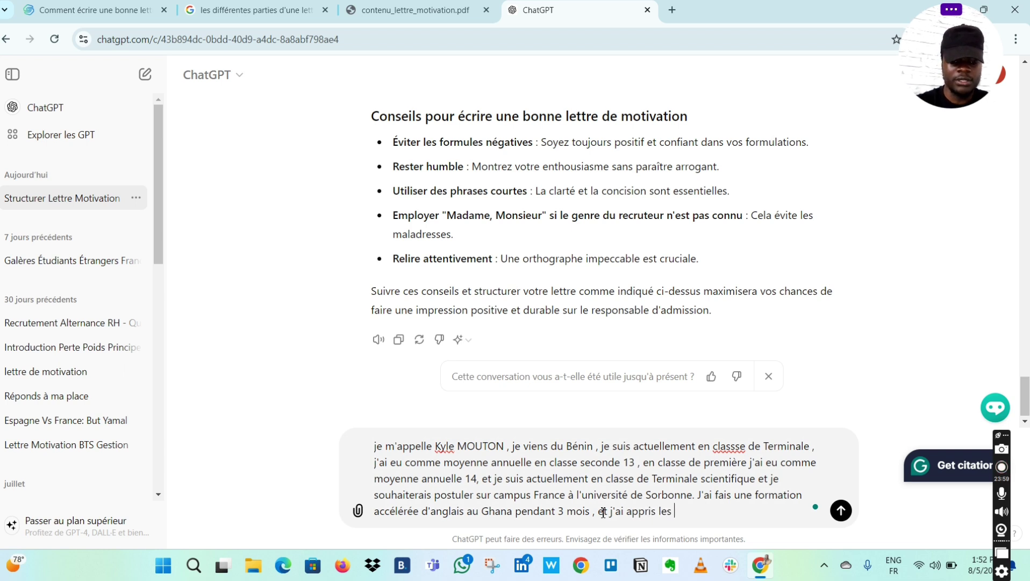
{"action": "type", "text": "bases d"}
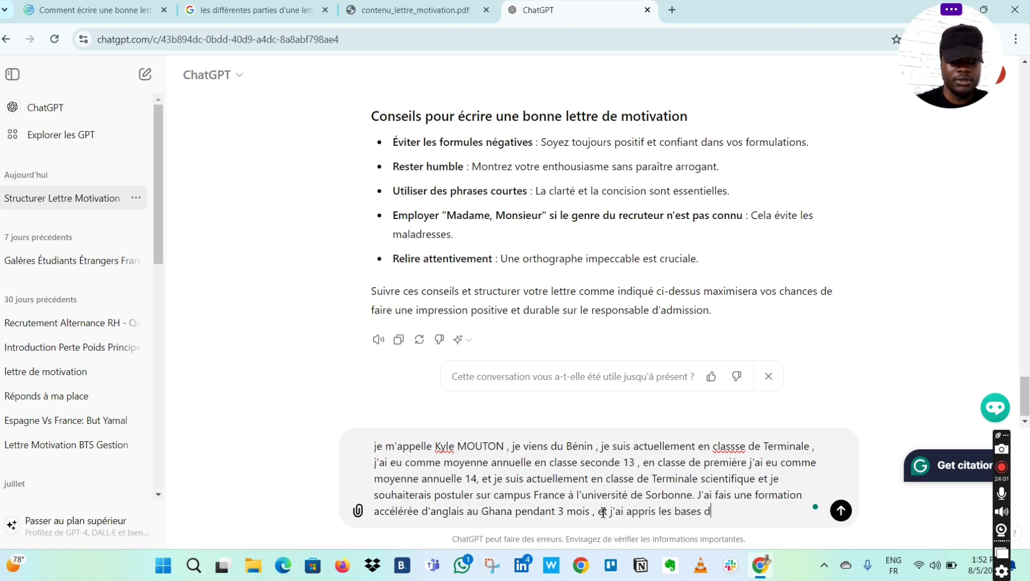
{"action": "type", "text": "e l'inf"}
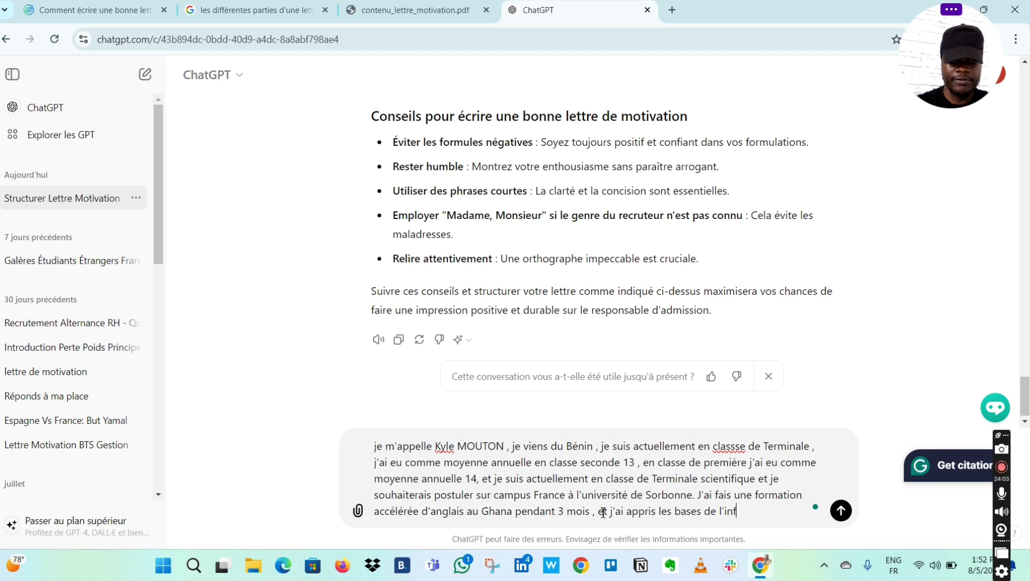
{"action": "type", "text": "ormatique"}
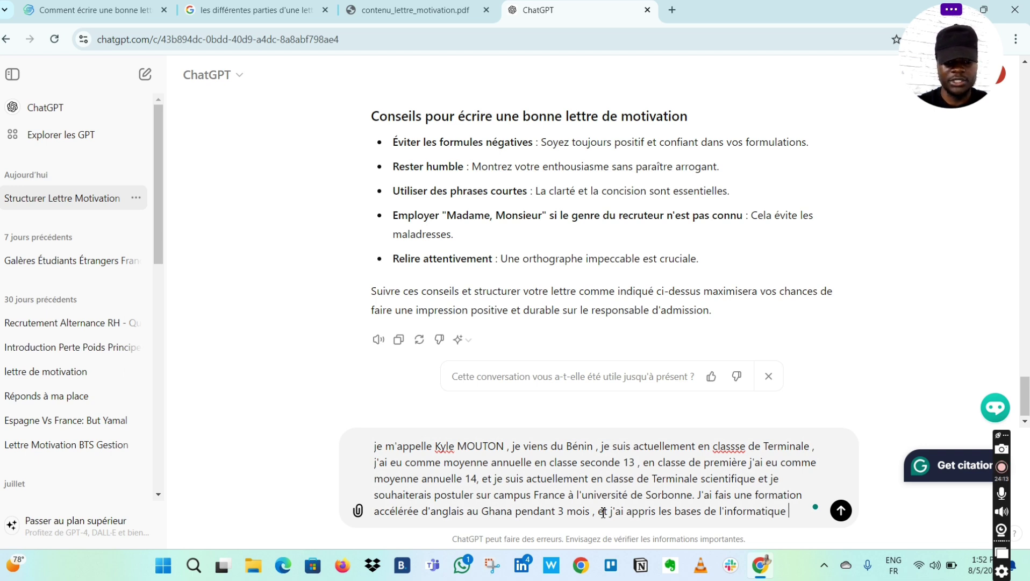
{"action": "type", "text": "dan"}
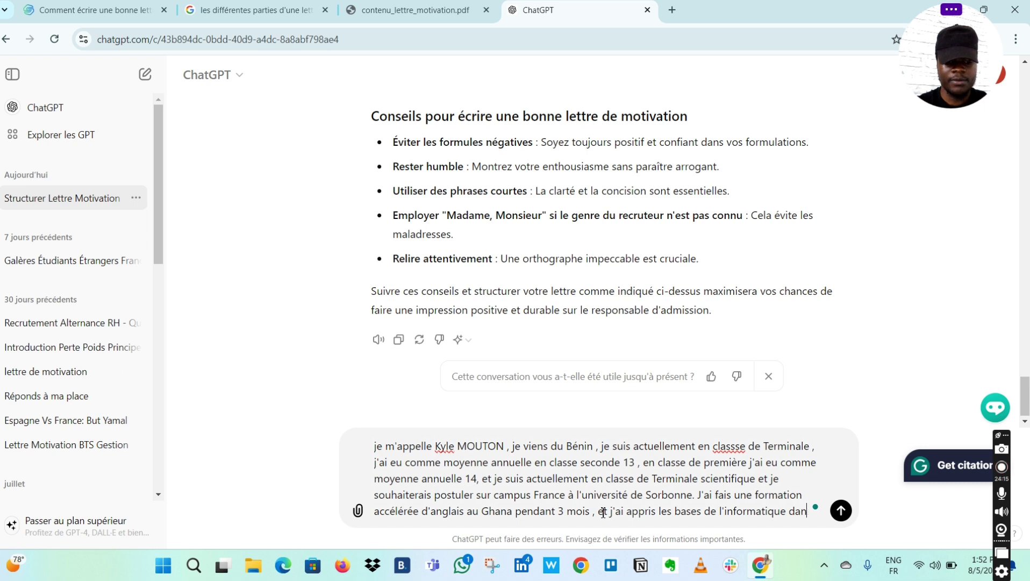
{"action": "type", "text": "s mon école"}
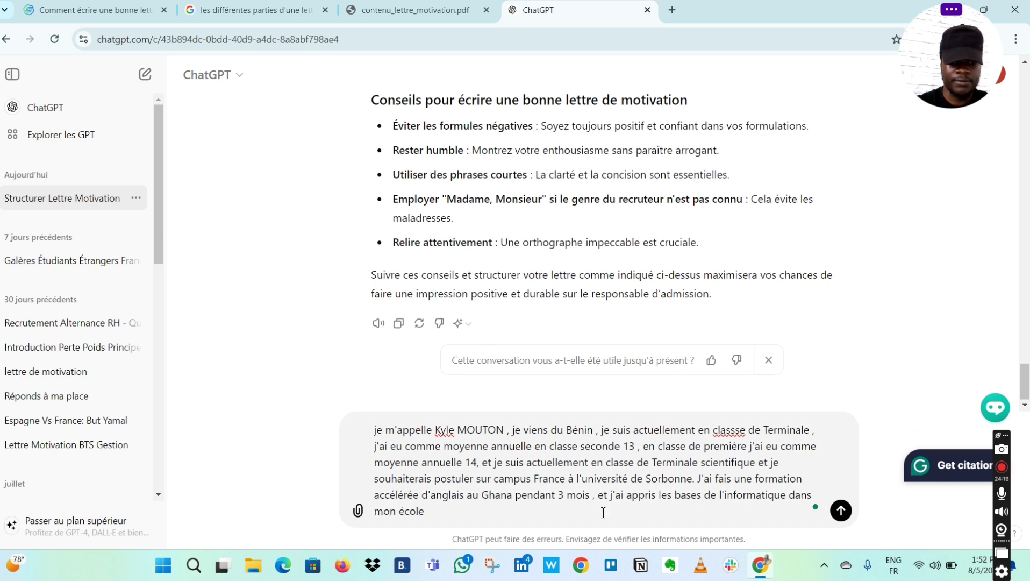
{"action": "type", "text": " et"}
{"action": "key", "text": "BackSpace"}
{"action": "key", "text": "BackSpace"}
{"action": "key", "text": "BackSpace"}
{"action": "key", "text": "BackSpace"}
{"action": "key", "text": "BackSpace"}
{"action": "key", "text": "BackSpace"}
{"action": "key", "text": "BackSpace"}
{"action": "key", "text": "BackSpace"}
{"action": "key", "text": "BackSpace"}
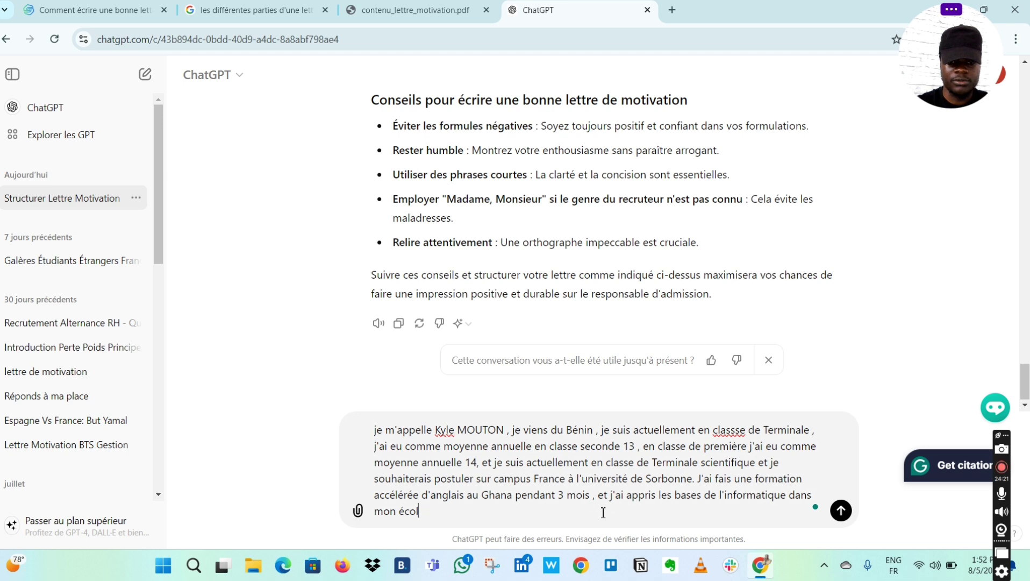
- Add computing learned in 'lycée' and on platforms like Coursera and Alison, starting 'je souhaiterais faire'
{"action": "type", "text": "lycée "}
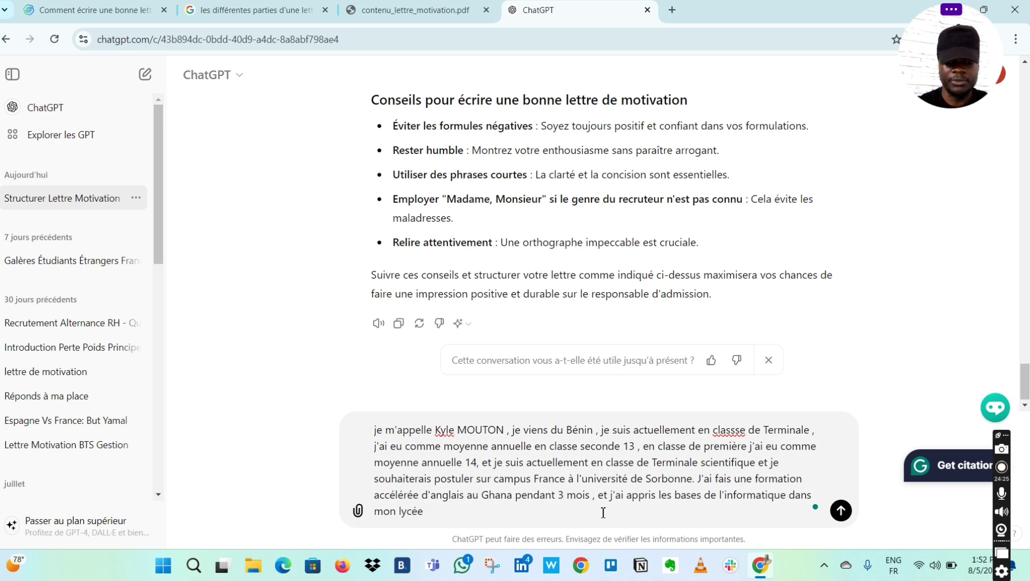
{"action": "type", "text": ", et s"}
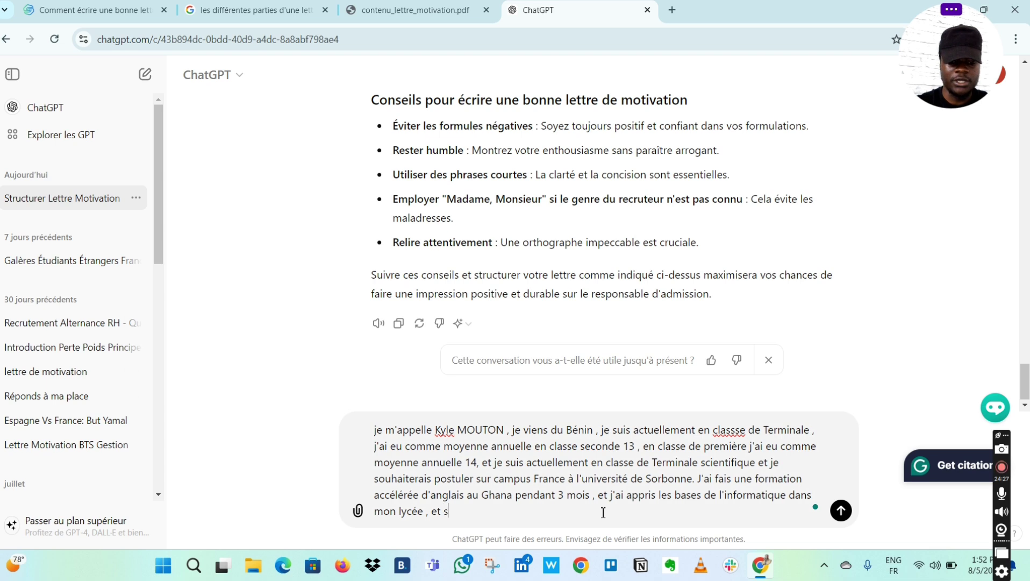
{"action": "type", "text": "ur des pl"}
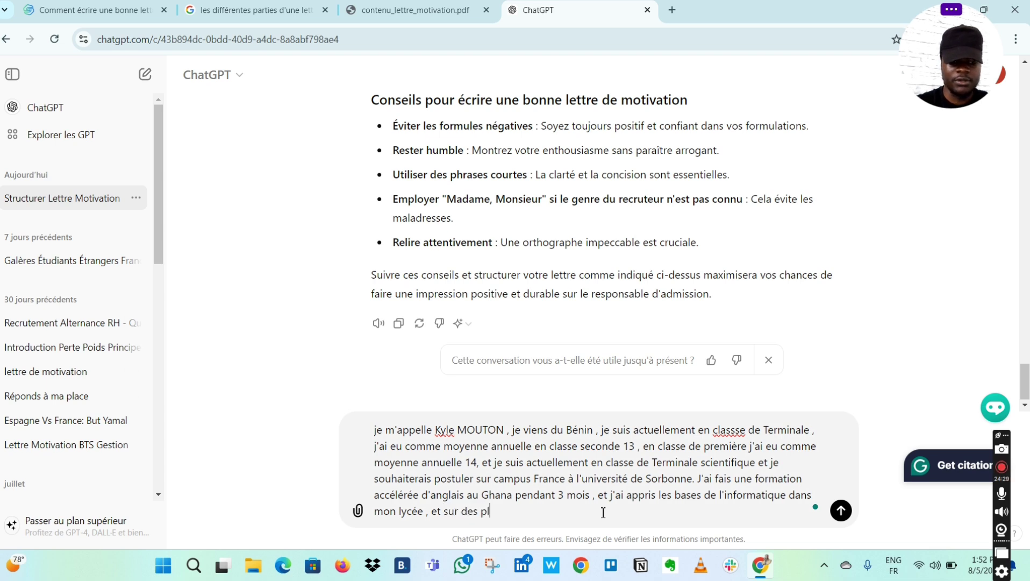
{"action": "type", "text": "atform"}
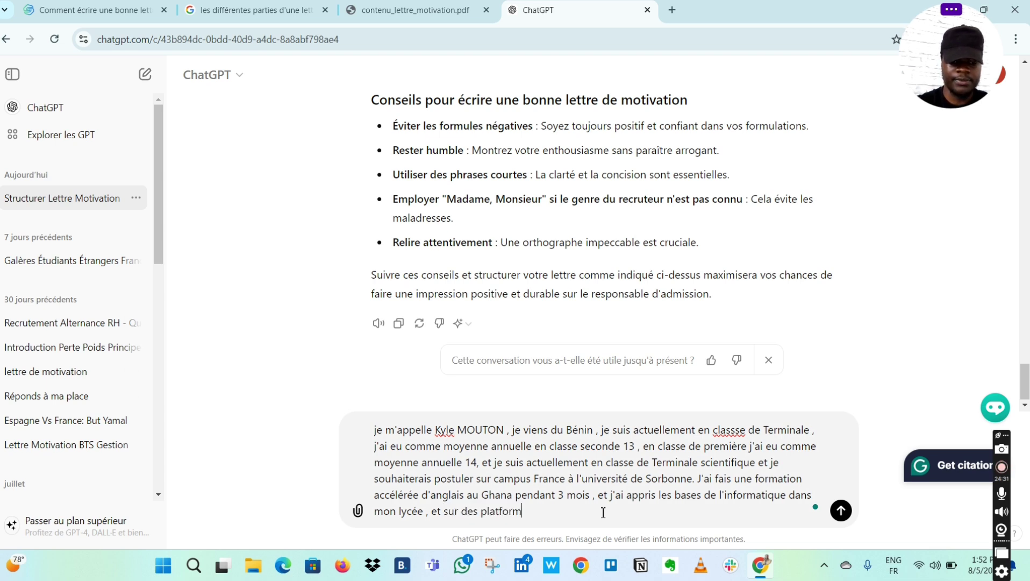
{"action": "type", "text": "es co"}
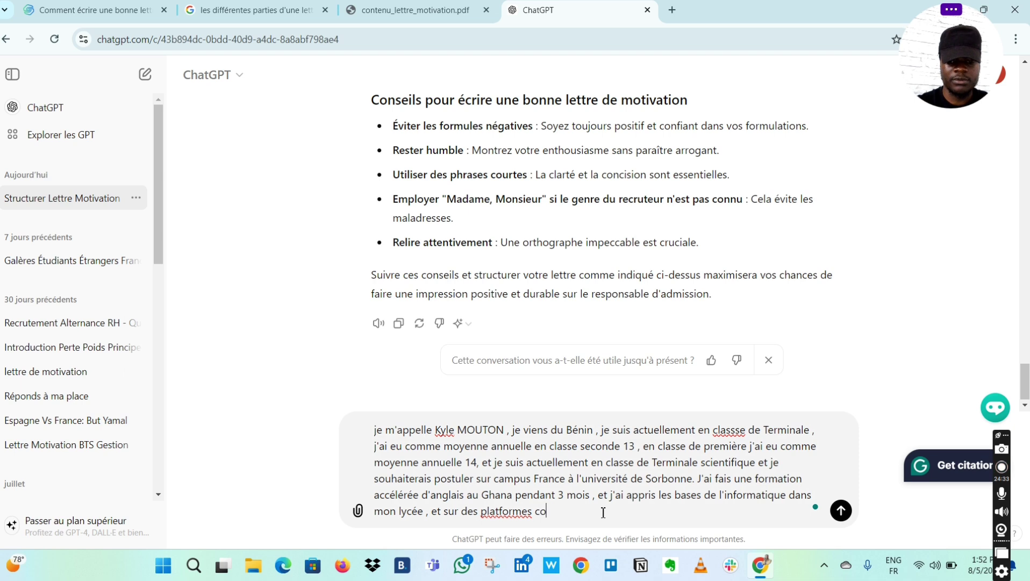
{"action": "type", "text": "mme cour"}
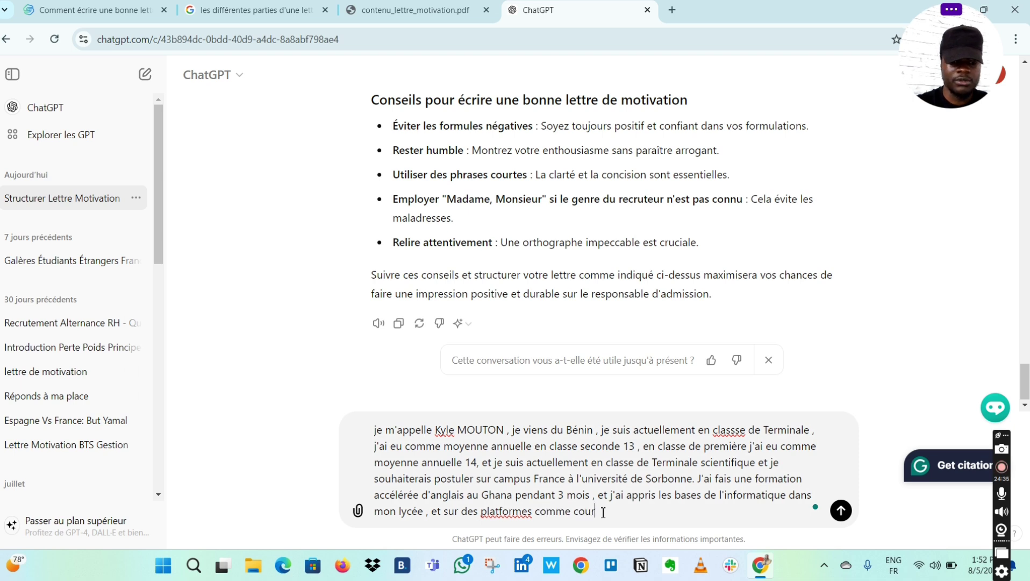
{"action": "type", "text": "sera et"}
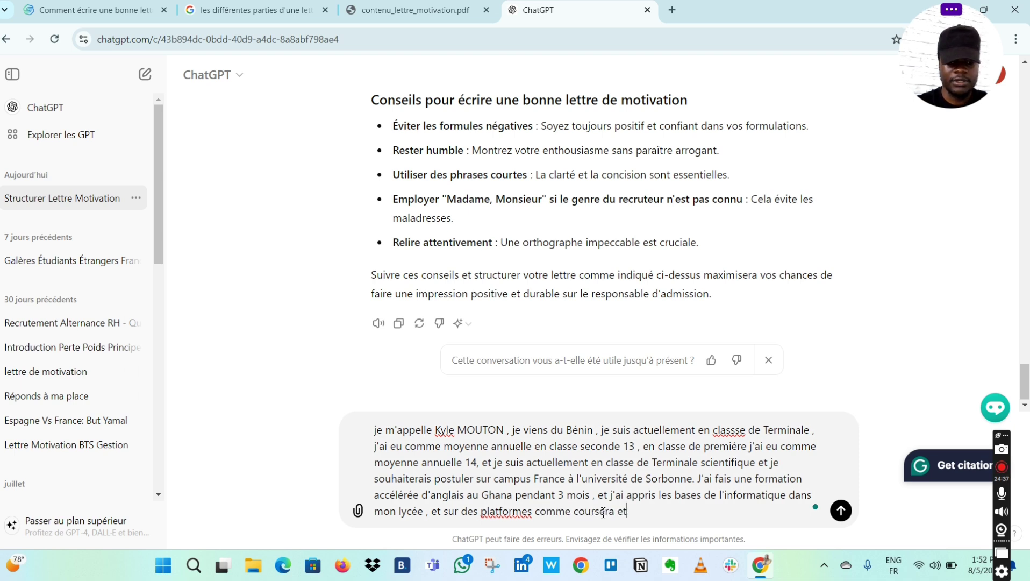
{"action": "key", "text": "Caps_Lock"}
{"action": "type", "text": "A"}
{"action": "key", "text": "Caps_Lock"}
{"action": "type", "text": "lis"}
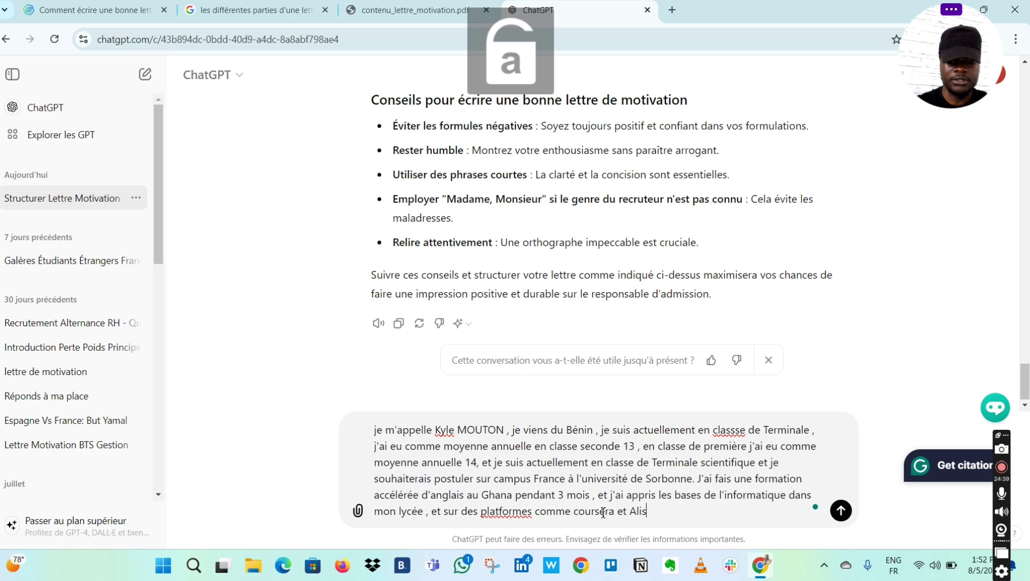
{"action": "type", "text": "on. "}
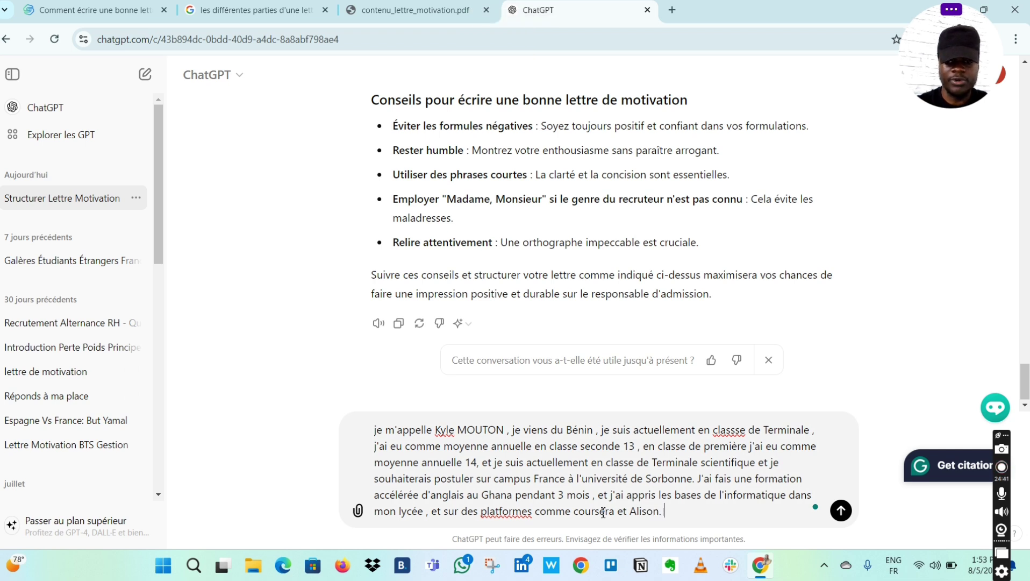
{"action": "type", "text": "je so"}
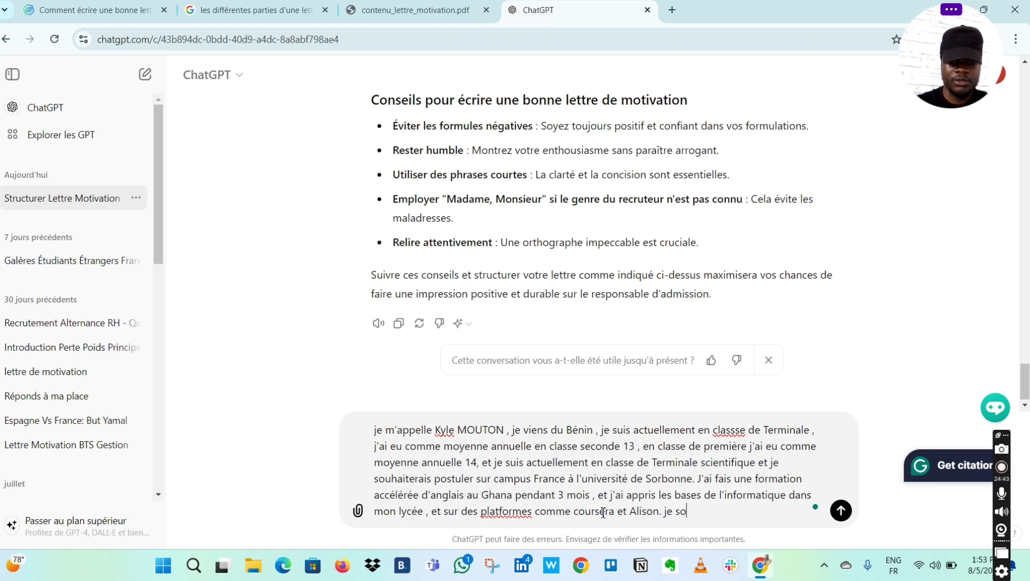
{"action": "type", "text": "uhaiterais "}
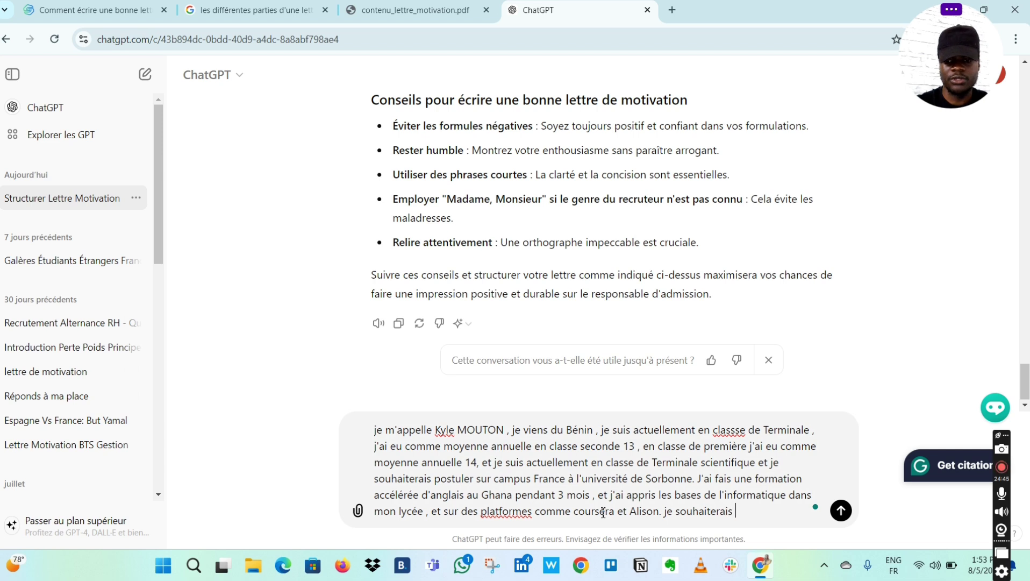
{"action": "type", "text": "d"}
{"action": "key", "text": "BackSpace"}
{"action": "type", "text": "faire"}
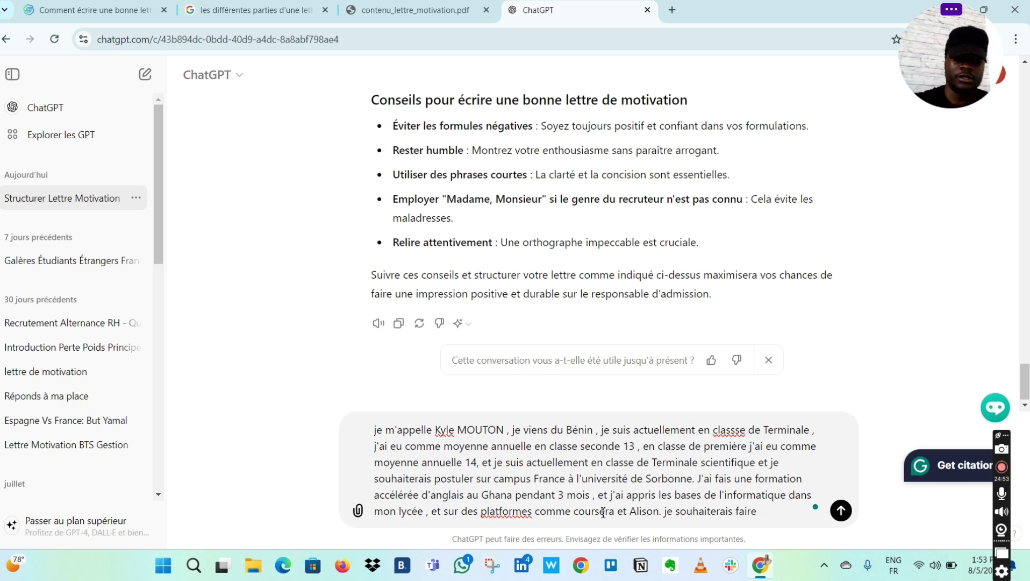
- Complete the wish with 'Informatique à l'université de Sorbonne'
{"action": "key", "text": "Caps_Lock"}
{"action": "key", "text": "Caps_Lock"}
{"action": "type", "text": "In"}
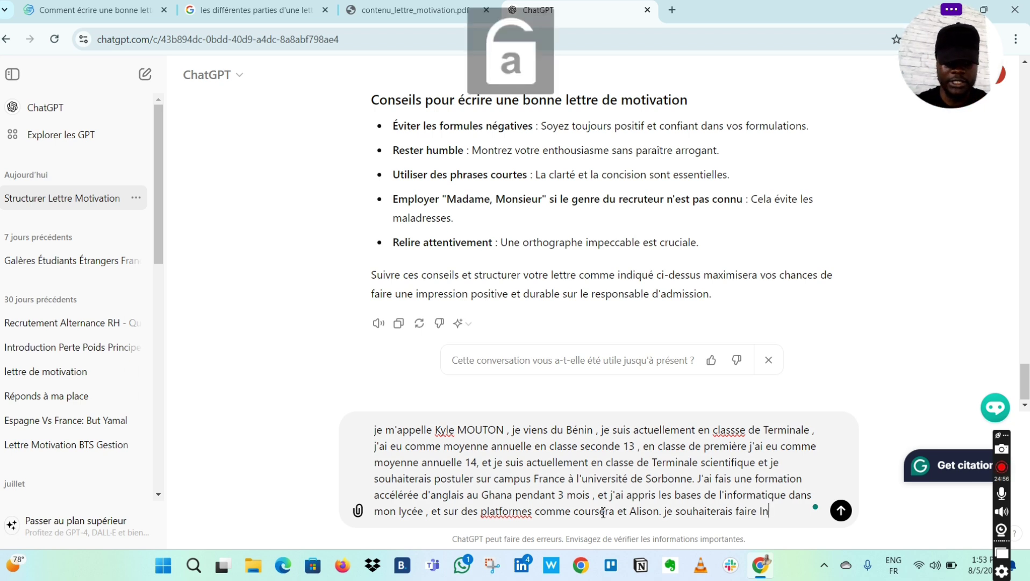
{"action": "type", "text": "formati"}
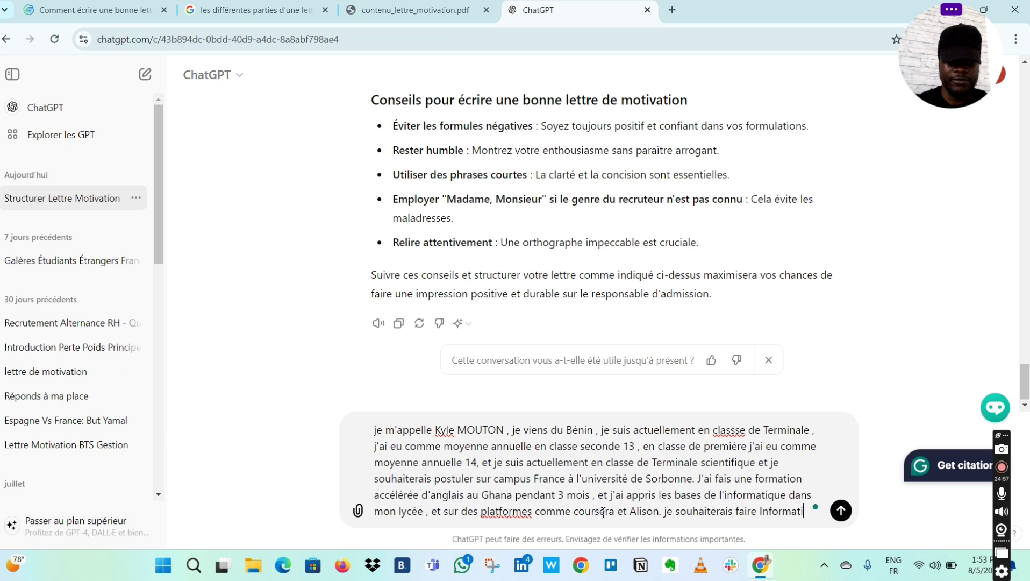
{"action": "type", "text": "que à"}
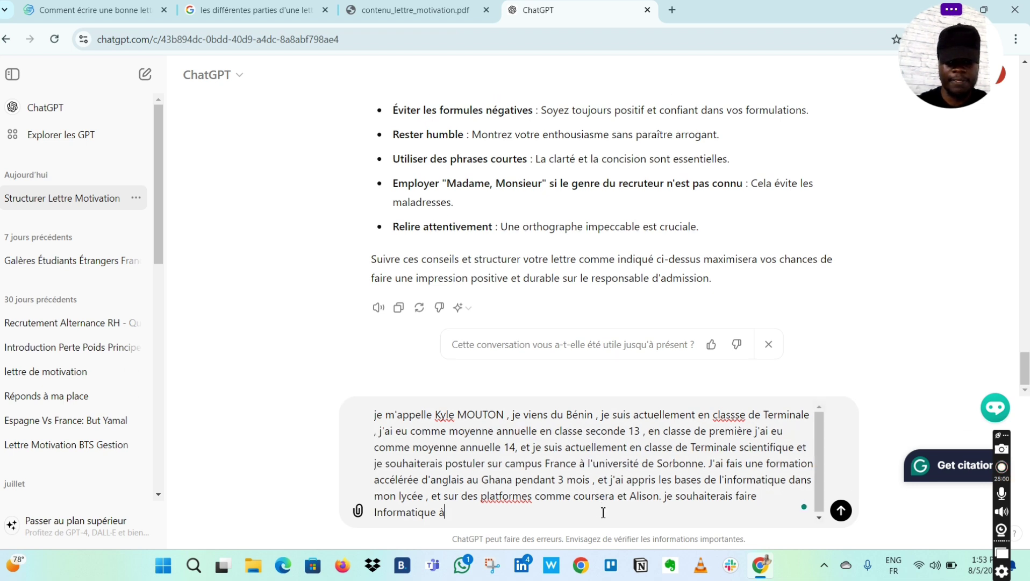
{"action": "type", "text": " l'université de"}
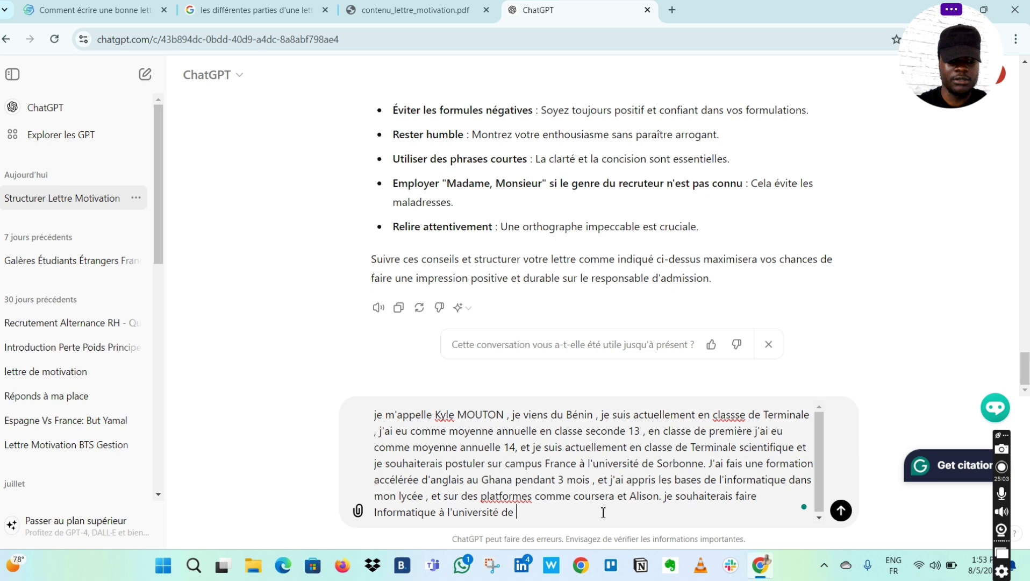
{"action": "key", "text": "Caps_Lock"}
{"action": "type", "text": "S"}
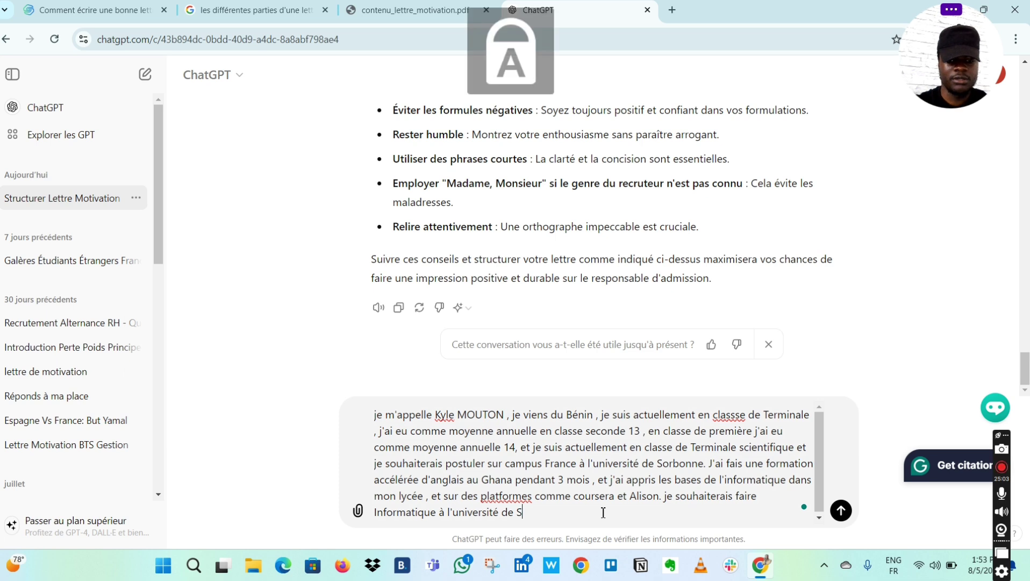
{"action": "key", "text": "Caps_Lock"}
{"action": "type", "text": "or"}
{"action": "type", "text": "bonne"}
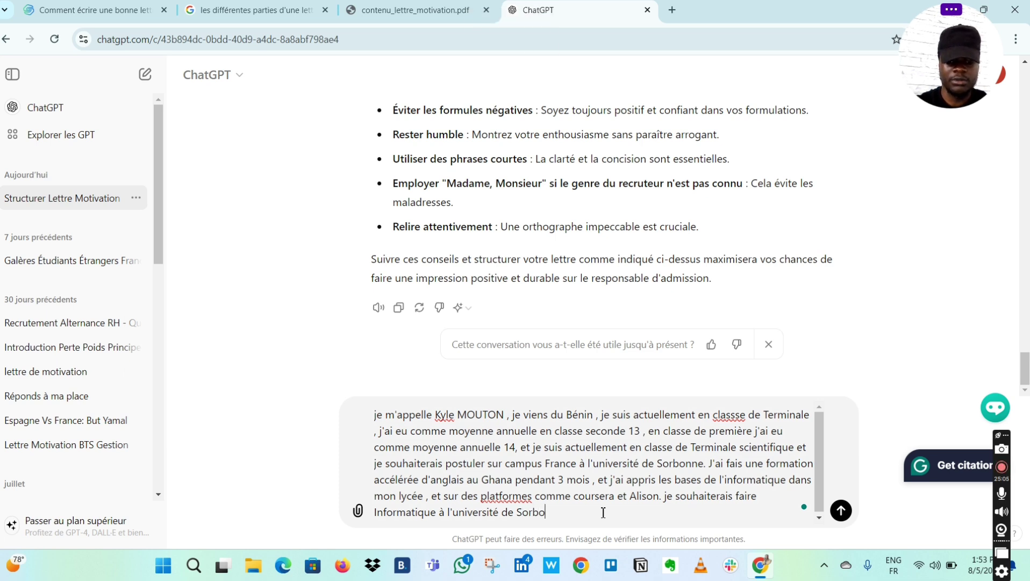
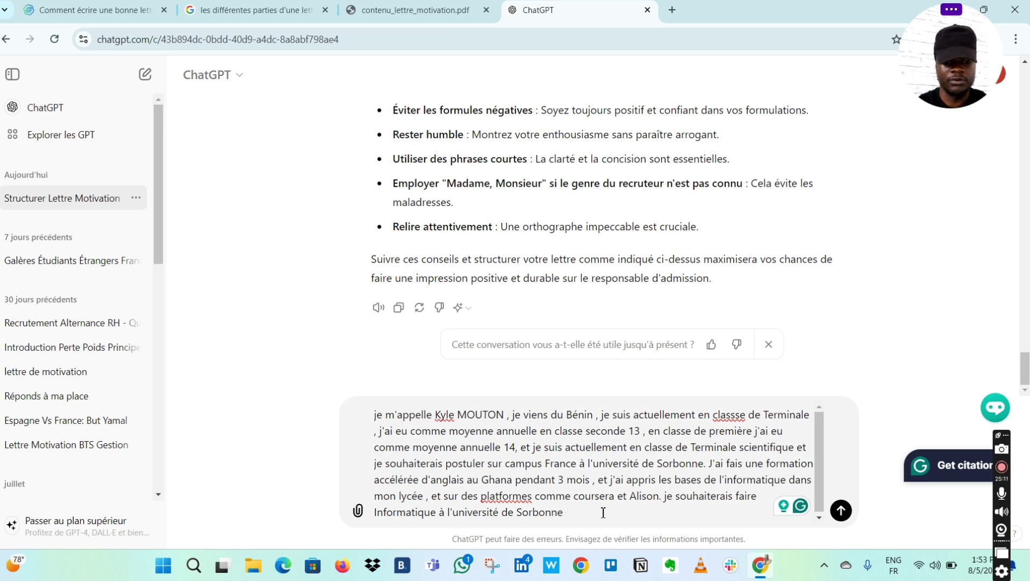
- Add "car c'est ma passion et j'apprends des élèves du primaire à utiliser Word" to the message
{"action": "type", "text": "car c'est"}
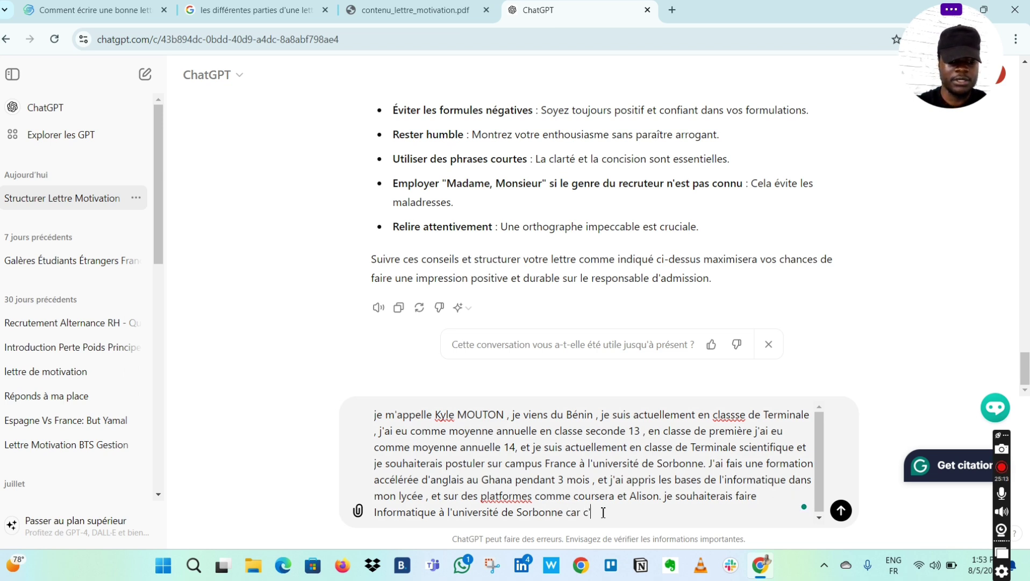
{"action": "type", "text": " pa"}
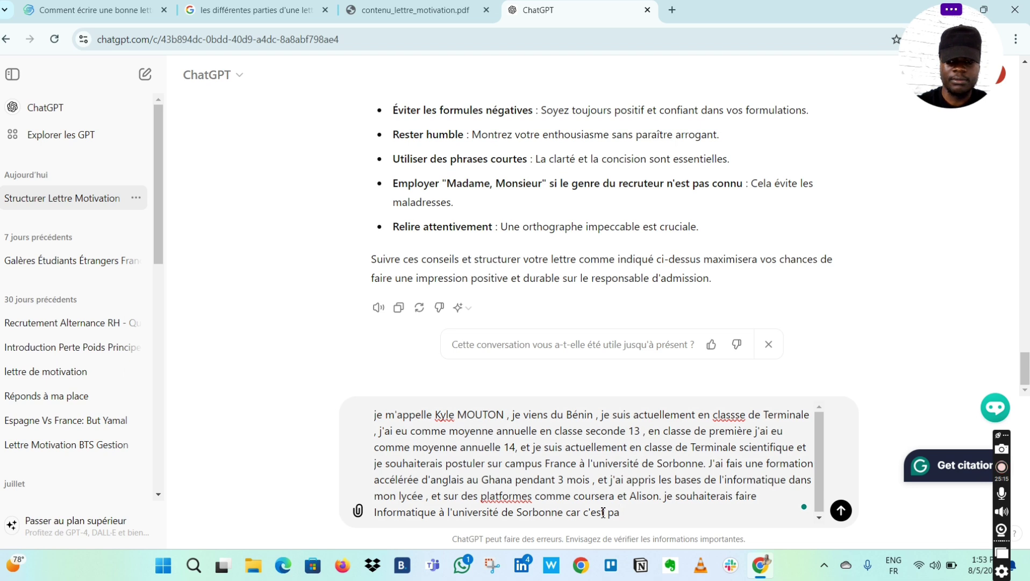
{"action": "key", "text": "BackSpace"}
{"action": "key", "text": "BackSpace"}
{"action": "type", "text": "ma passio"}
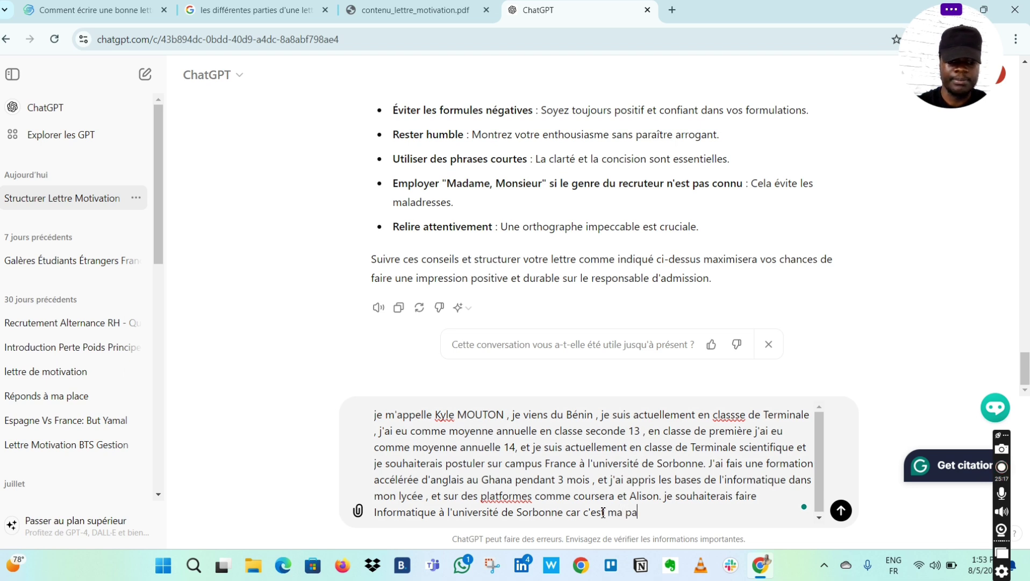
{"action": "type", "text": "n "}
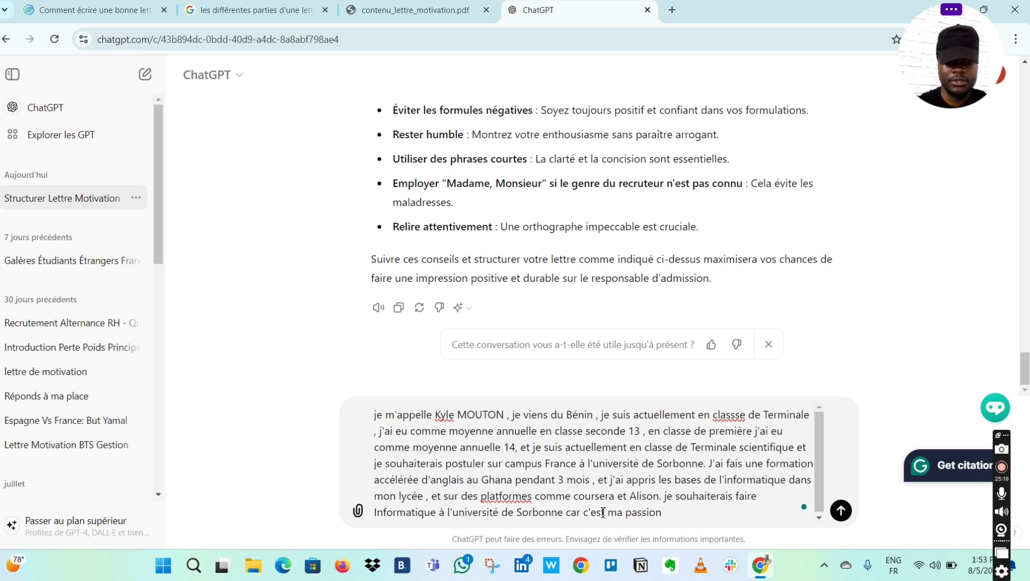
{"action": "type", "text": "et j'app"}
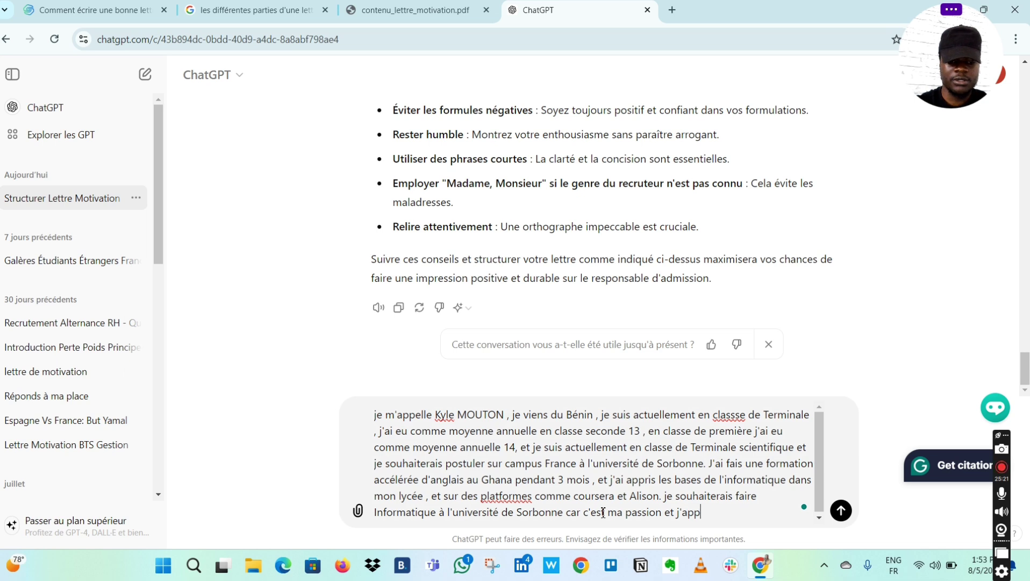
{"action": "type", "text": "rends"}
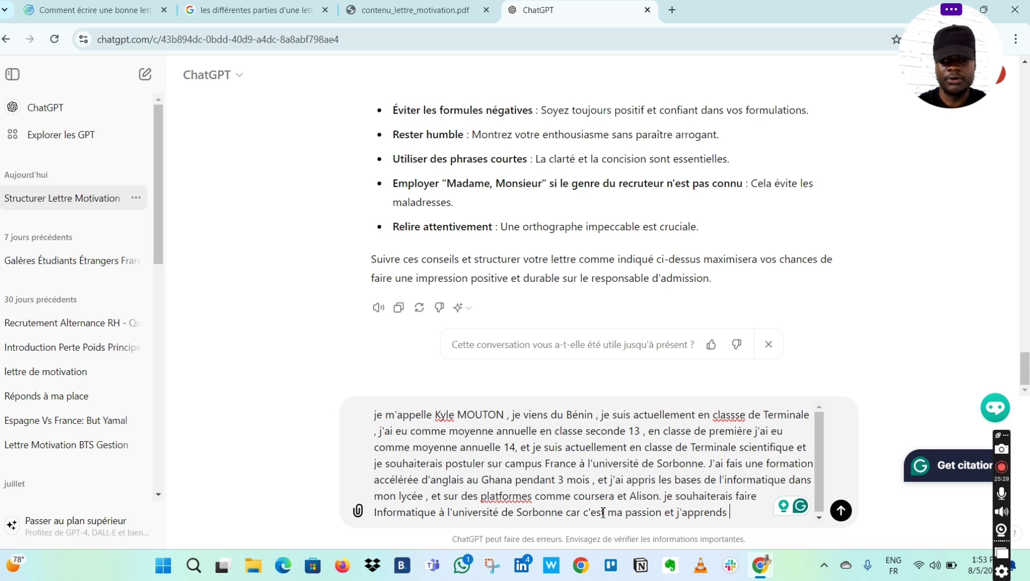
{"action": "type", "text": "des "}
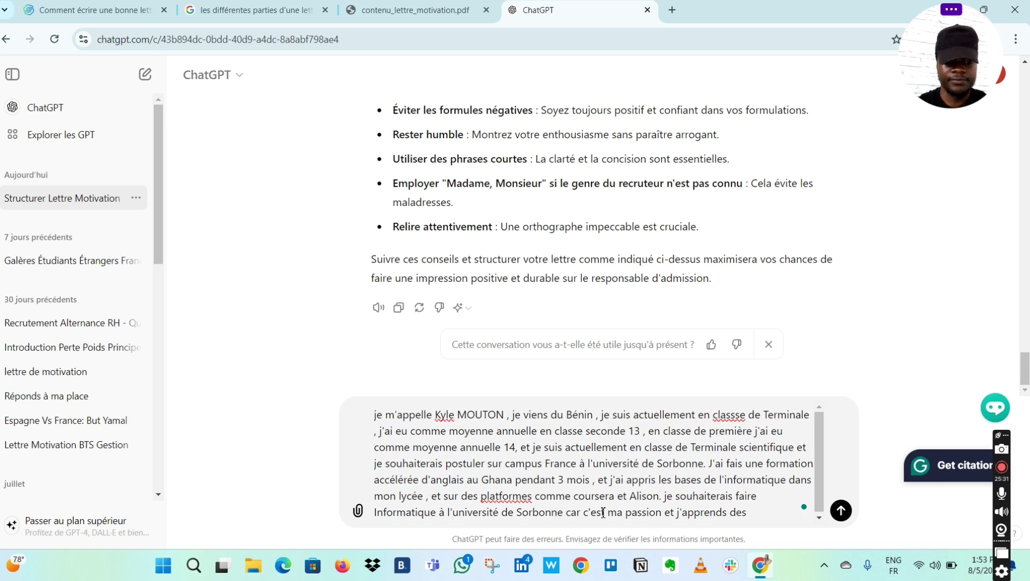
{"action": "type", "text": "élèv"}
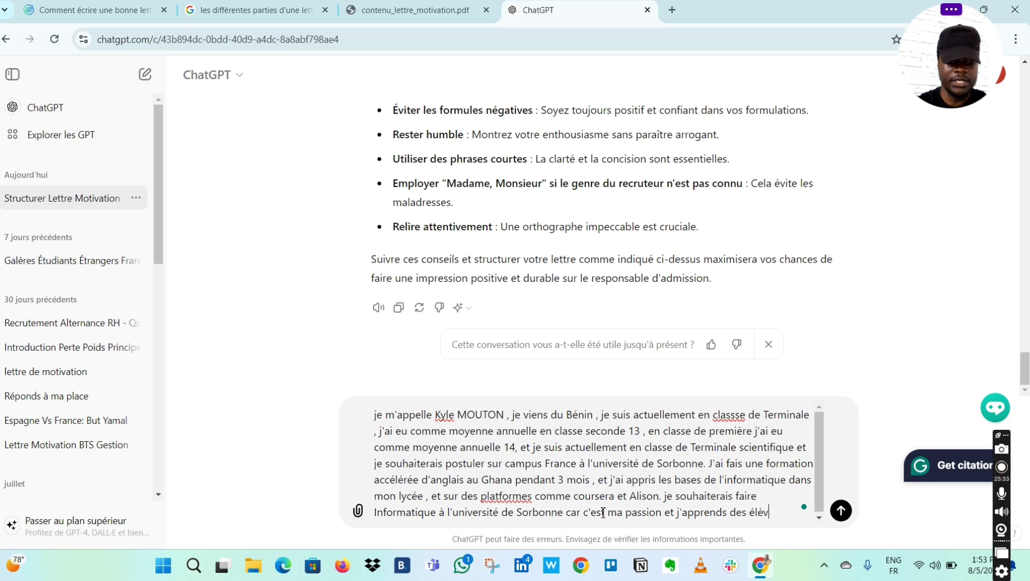
{"action": "type", "text": "es "}
{"action": "type", "text": "du "}
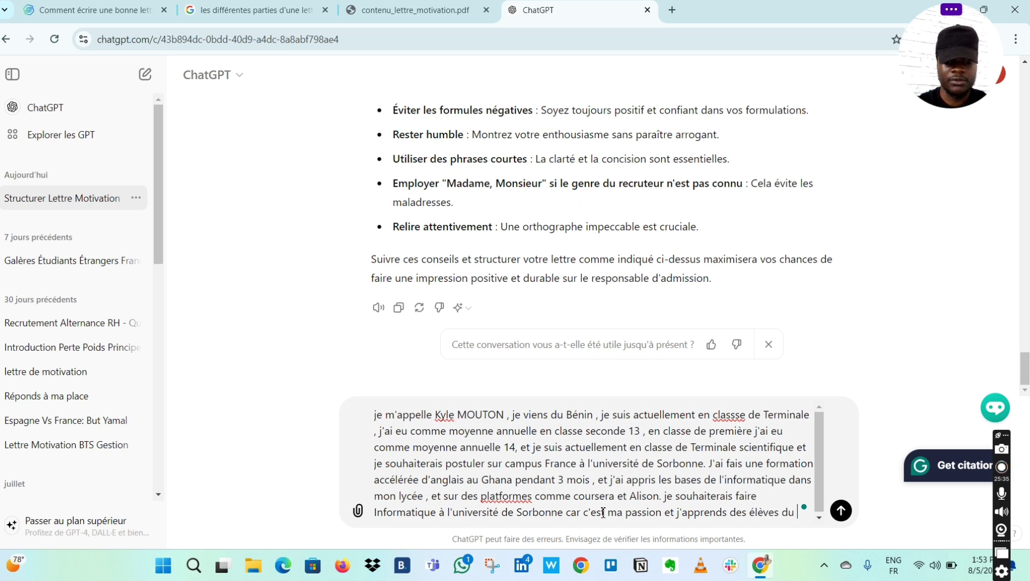
{"action": "type", "text": "primaire "}
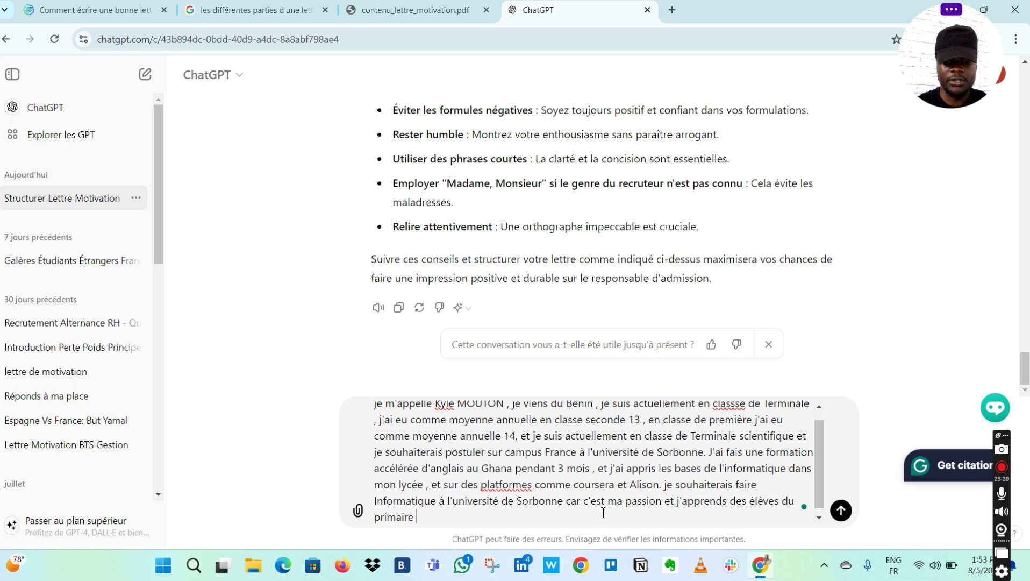
{"action": "type", "text": "à utili"}
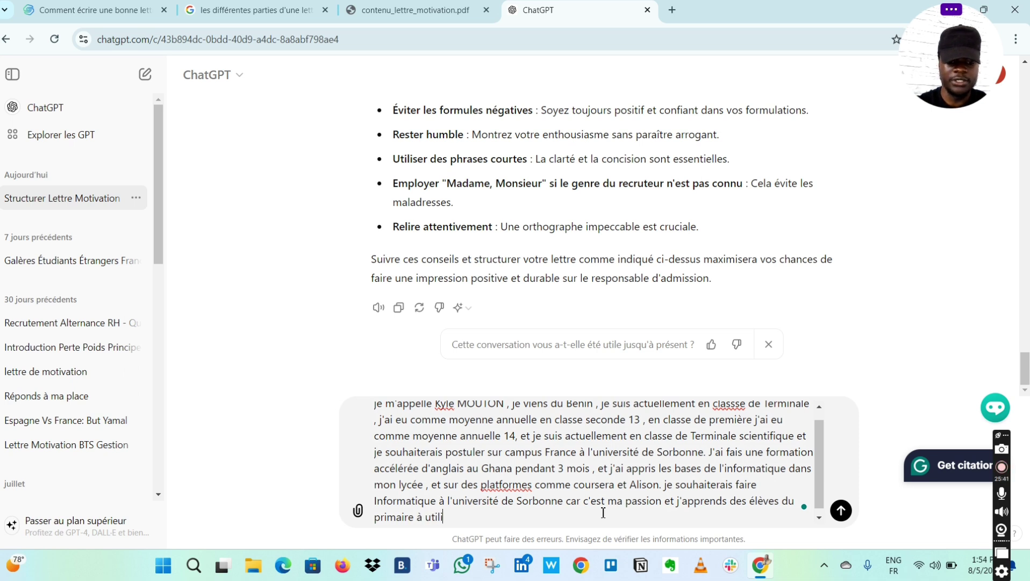
{"action": "type", "text": "ser"}
{"action": "key", "text": "Caps_Lock"}
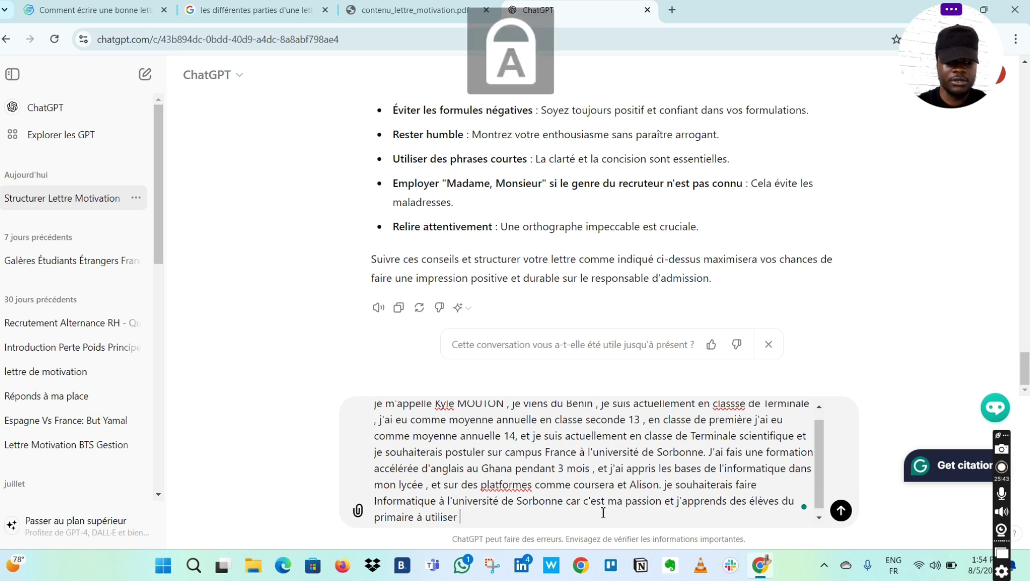
{"action": "type", "text": "W"}
{"action": "key", "text": "Caps_Lock"}
{"action": "type", "text": "ord"}
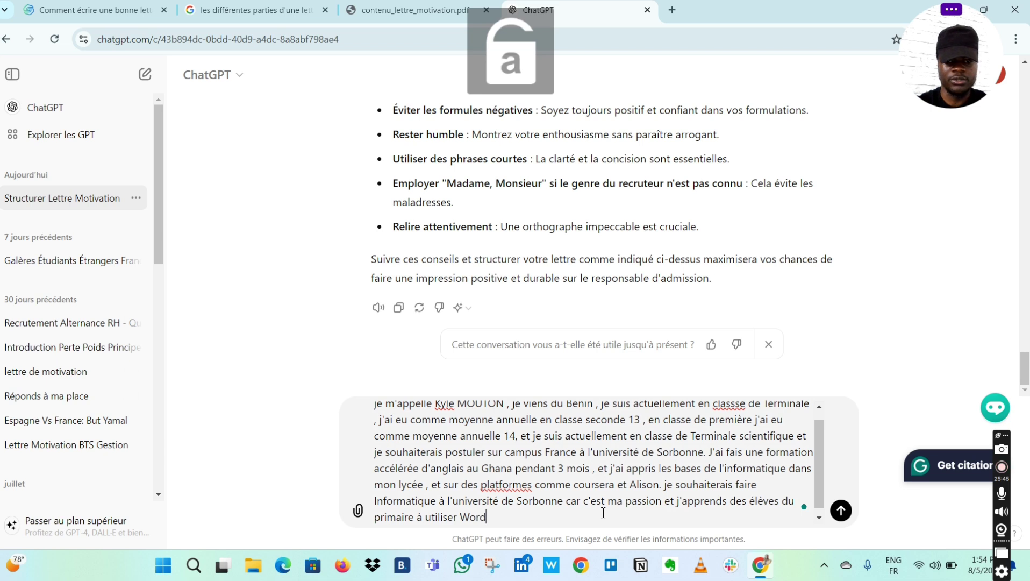
- Change 'primaire' to 'collège', adding 'dans mon ancien collège dans mes heures perdues.'
{"action": "left_click", "coordinate": [417, 517]}
{"action": "key", "text": "BackSpace"}
{"action": "key", "text": "BackSpace"}
{"action": "key", "text": "BackSpace"}
{"action": "key", "text": "BackSpace"}
{"action": "key", "text": "BackSpace"}
{"action": "key", "text": "BackSpace"}
{"action": "key", "text": "BackSpace"}
{"action": "key", "text": "BackSpace"}
{"action": "key", "text": "BackSpace"}
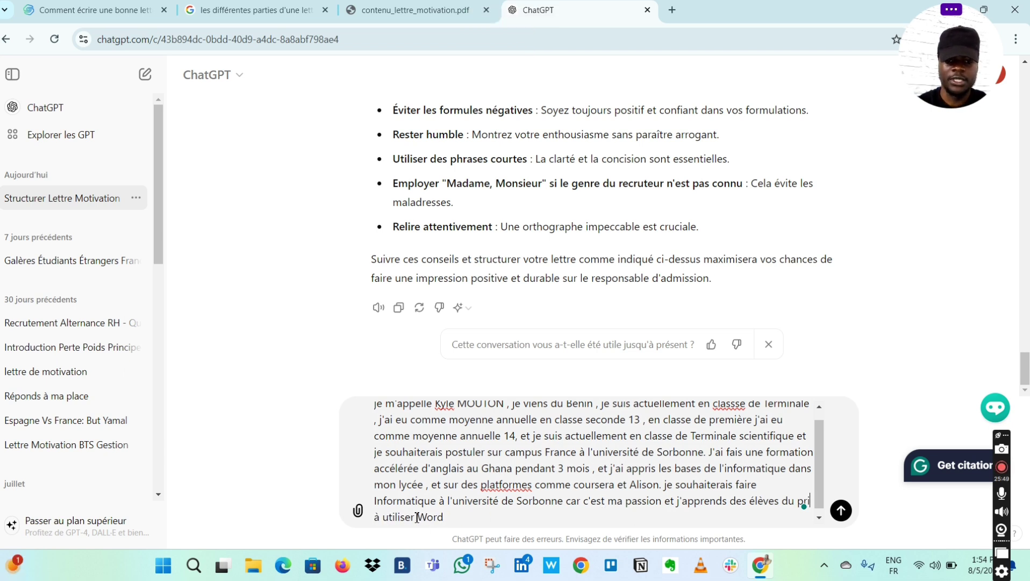
{"action": "type", "text": "collèg"}
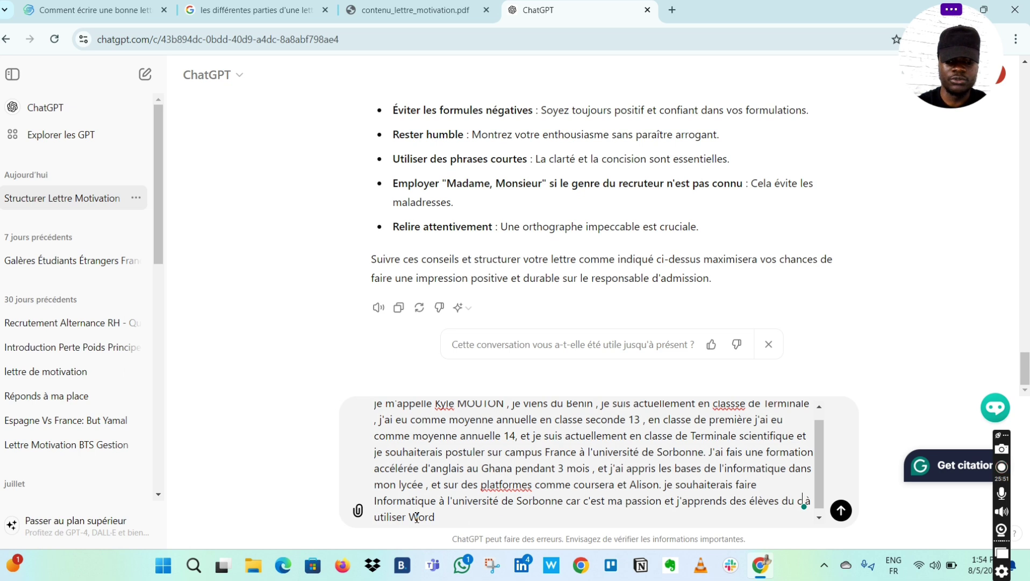
{"action": "type", "text": "e à utiliser Word"}
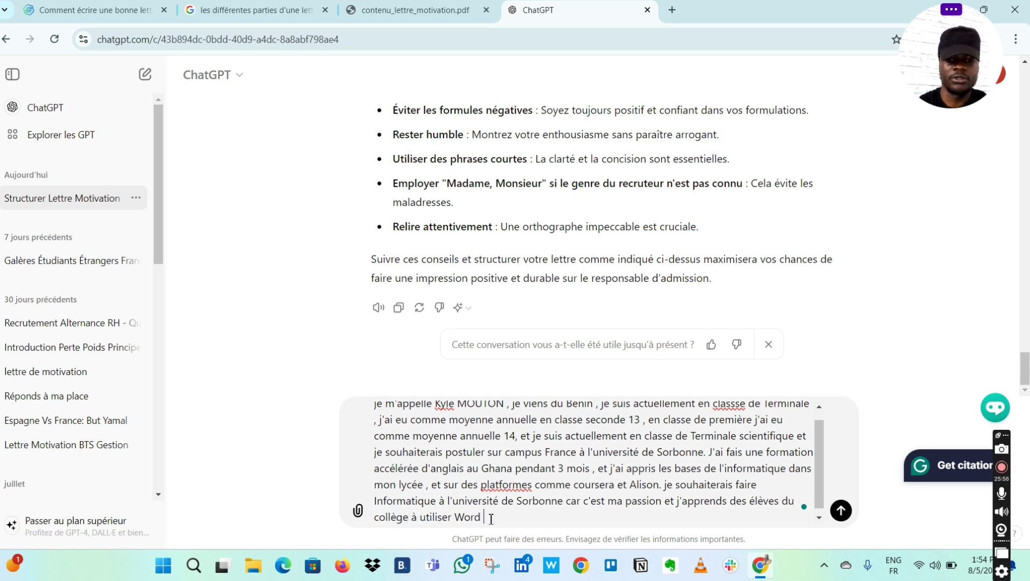
{"action": "type", "text": " dans"}
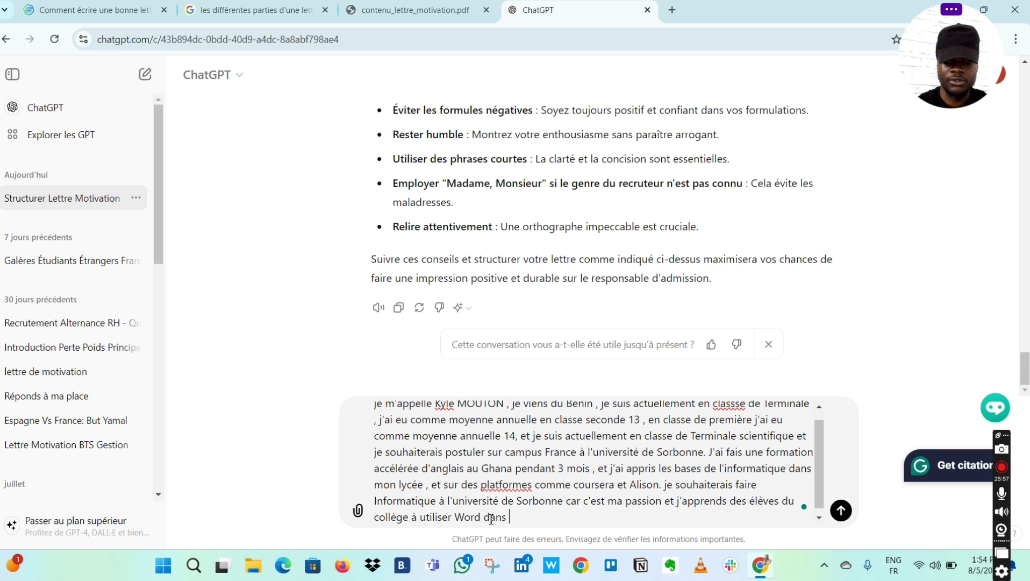
{"action": "type", "text": " mon a"}
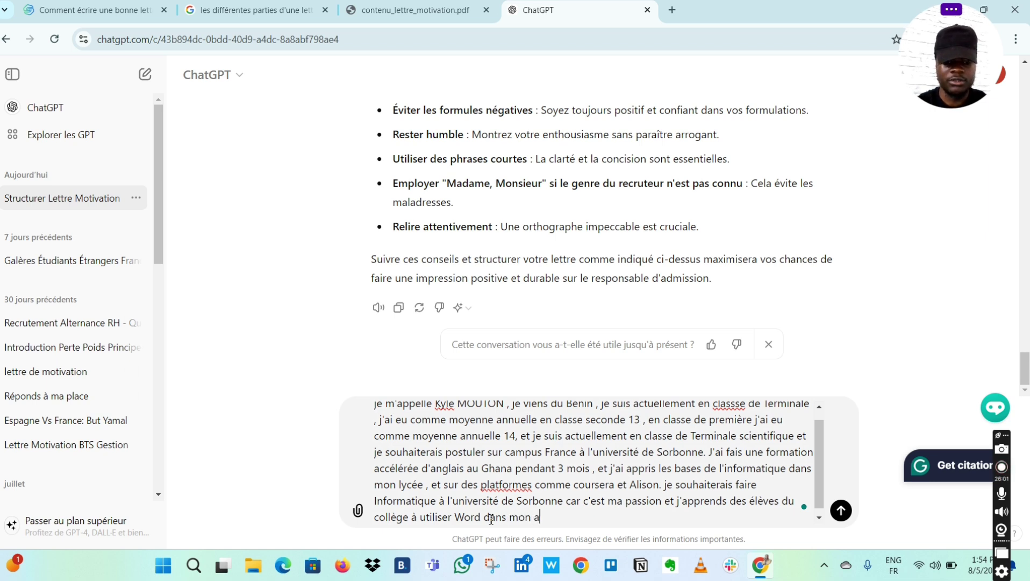
{"action": "type", "text": "ncien coll"}
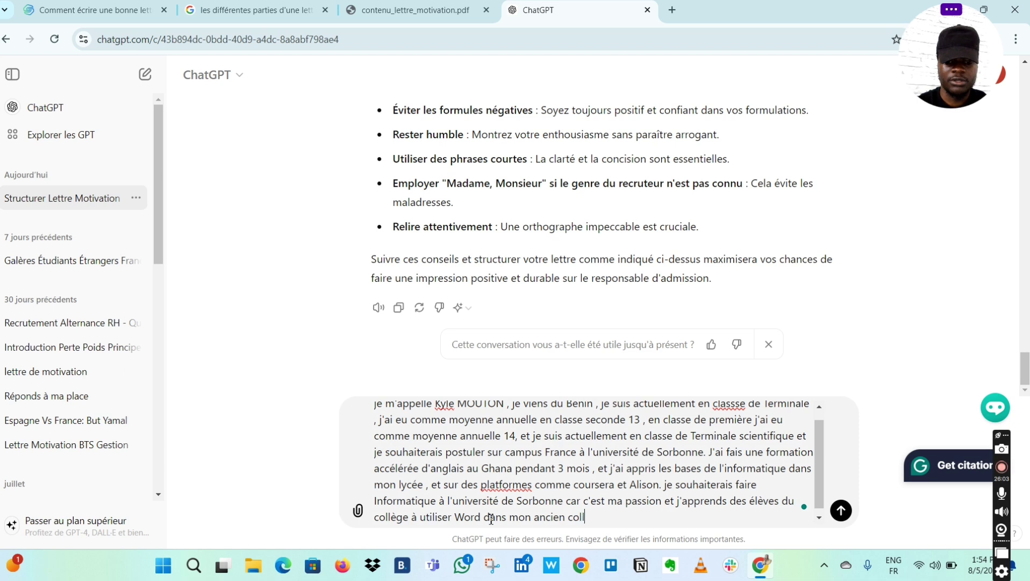
{"action": "type", "text": "ège dans"}
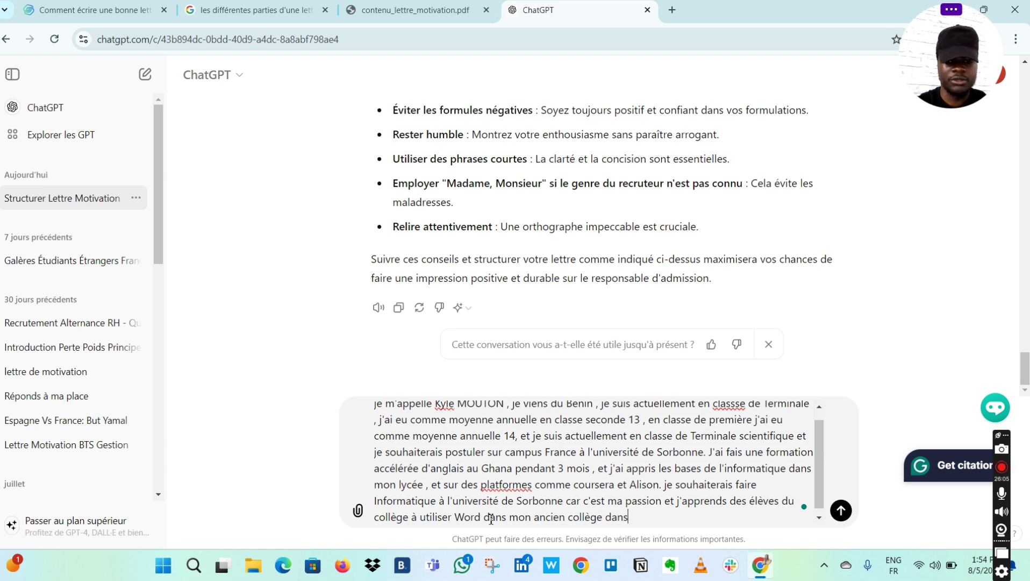
{"action": "type", "text": " mes h"}
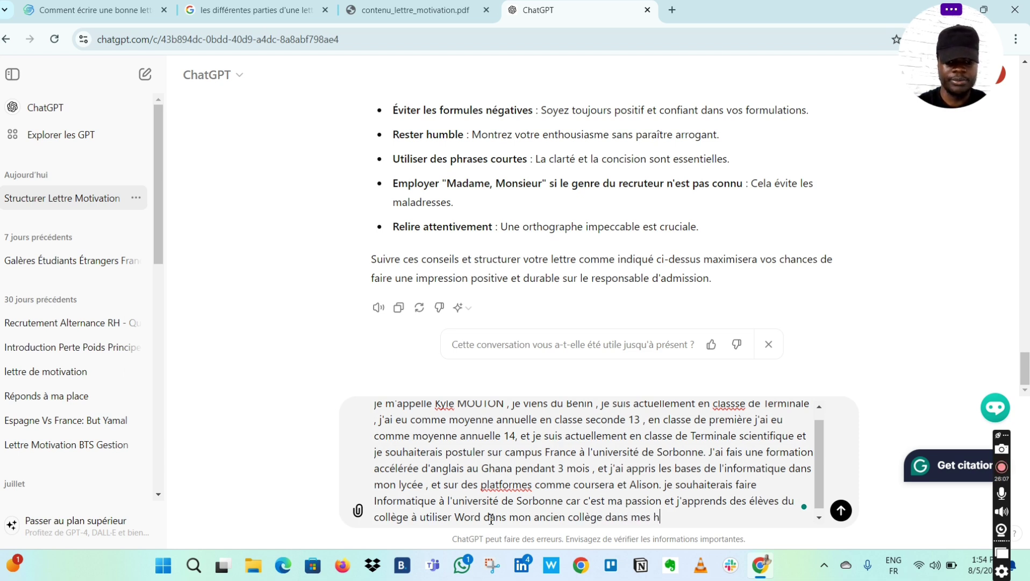
{"action": "type", "text": "eures perdues"}
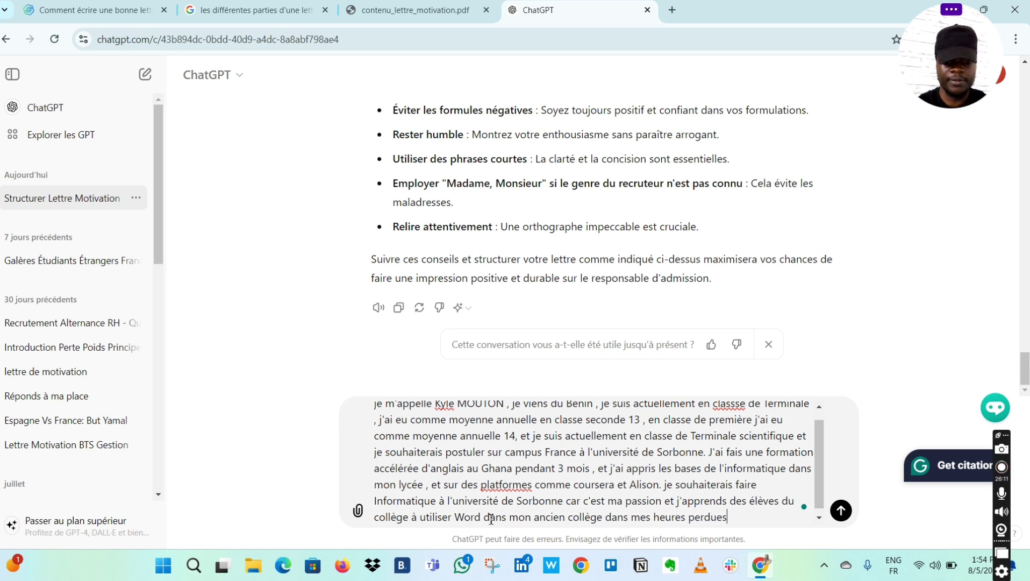
{"action": "type", "text": ". je s"}
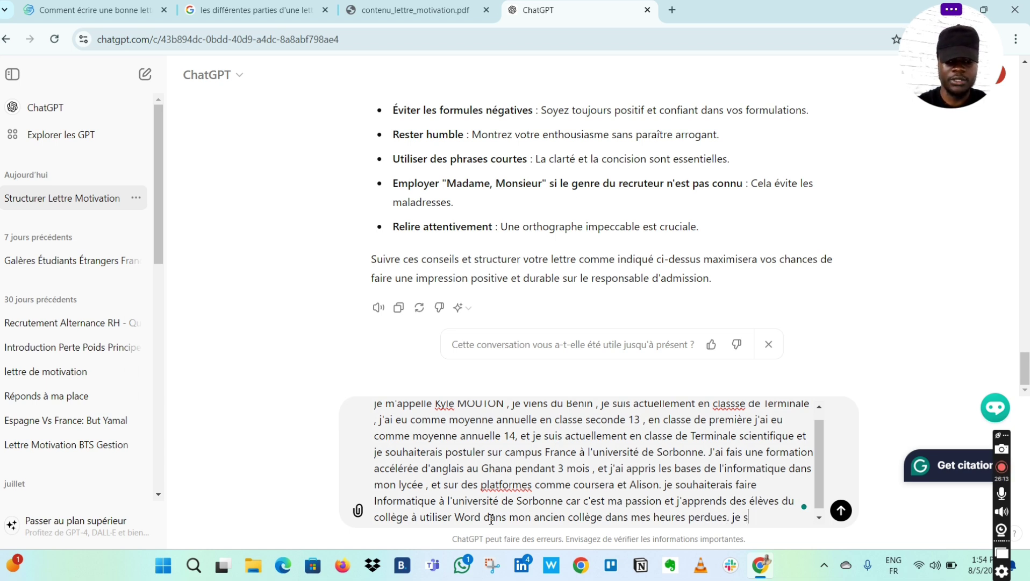
{"action": "type", "text": "uis très "}
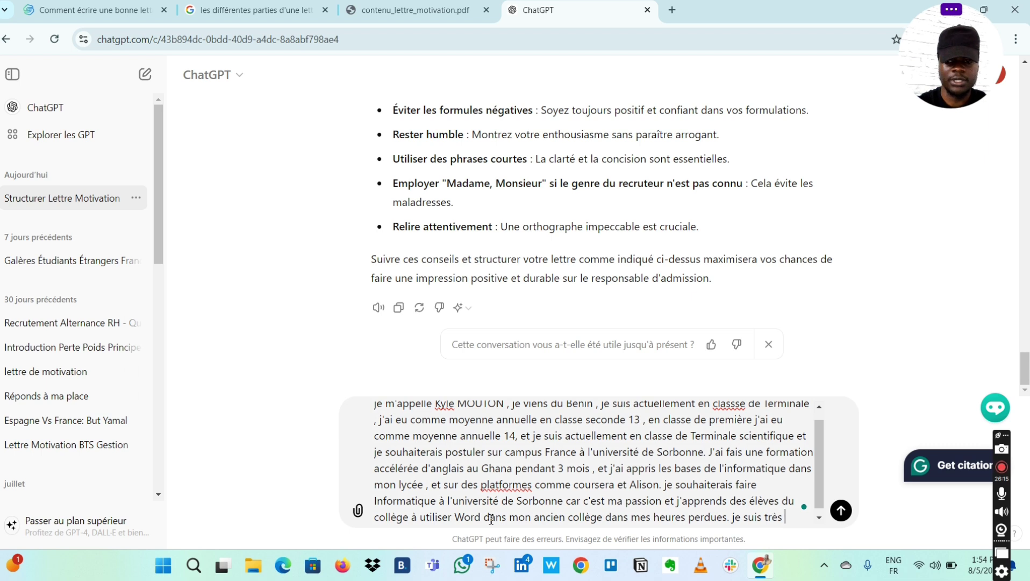
{"action": "type", "text": "patio"}
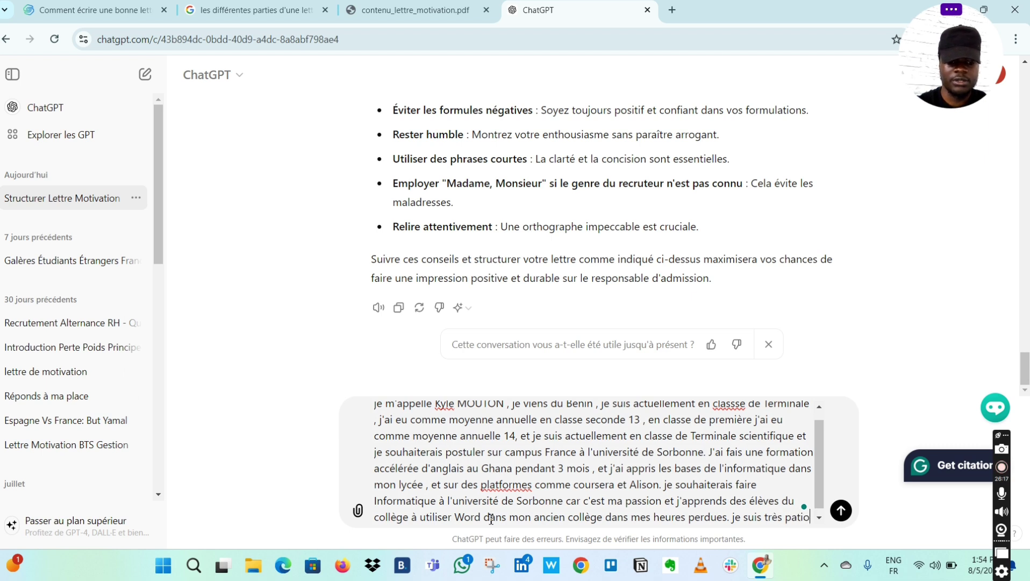
{"action": "type", "text": "nnées"}
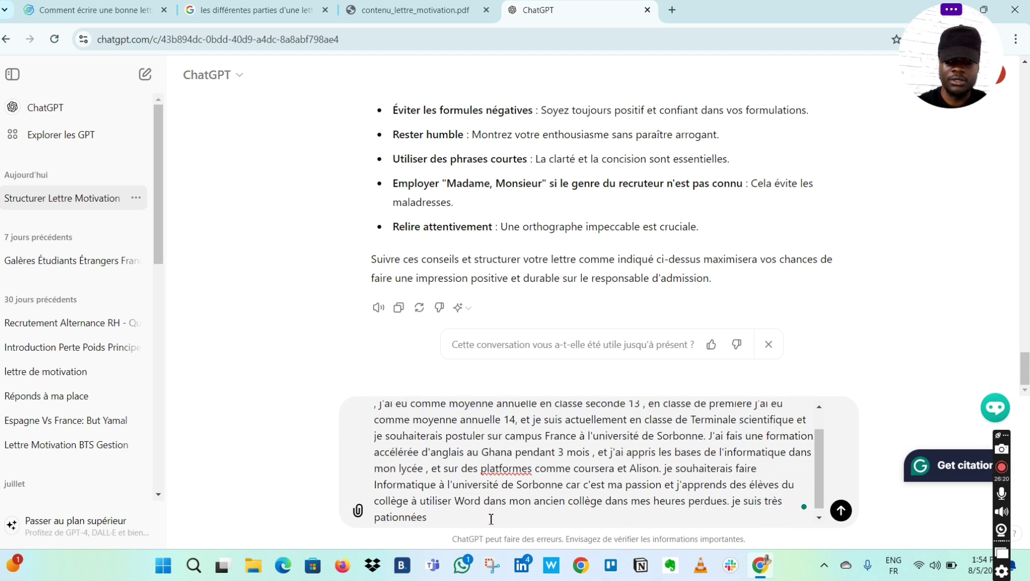
- Complete the sentence saying you are passionate about computing and artificial intelligence
{"action": "key", "text": "BackSpace"}
{"action": "type", "text": "de"}
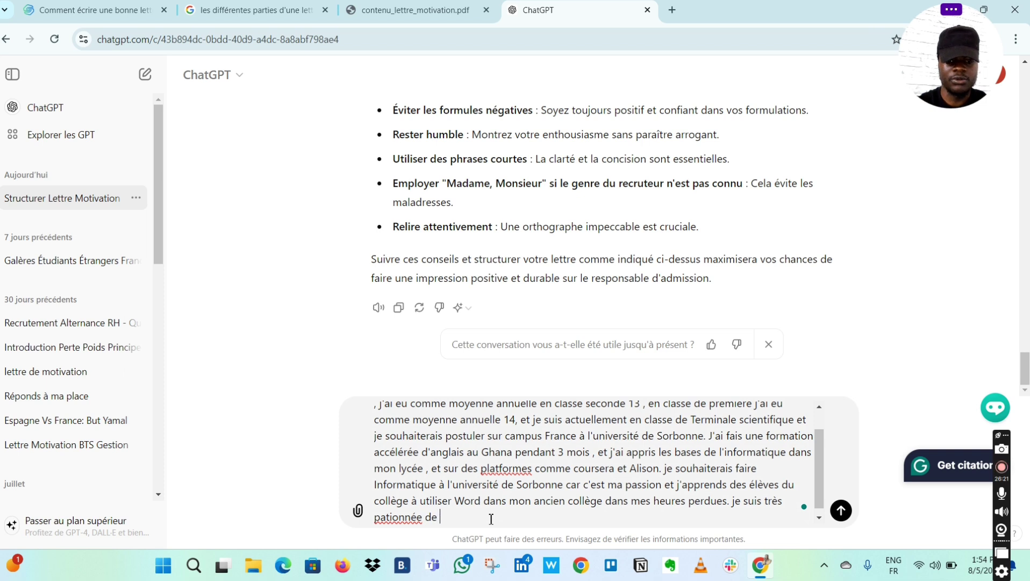
{"action": "key", "text": "BackSpace"}
{"action": "key", "text": "BackSpace"}
{"action": "key", "text": "BackSpace"}
{"action": "type", "text": "de "}
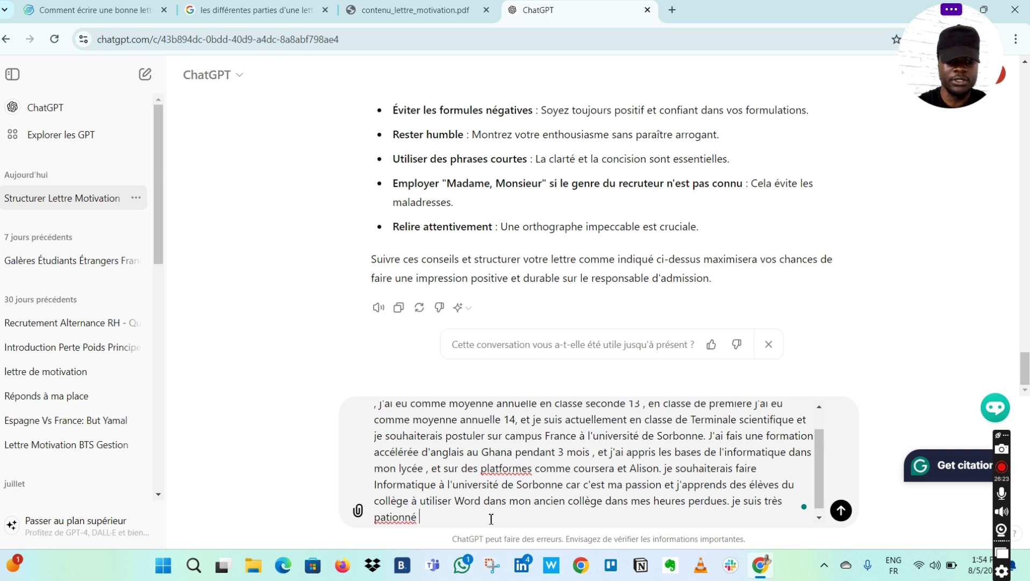
{"action": "type", "text": "l'in"}
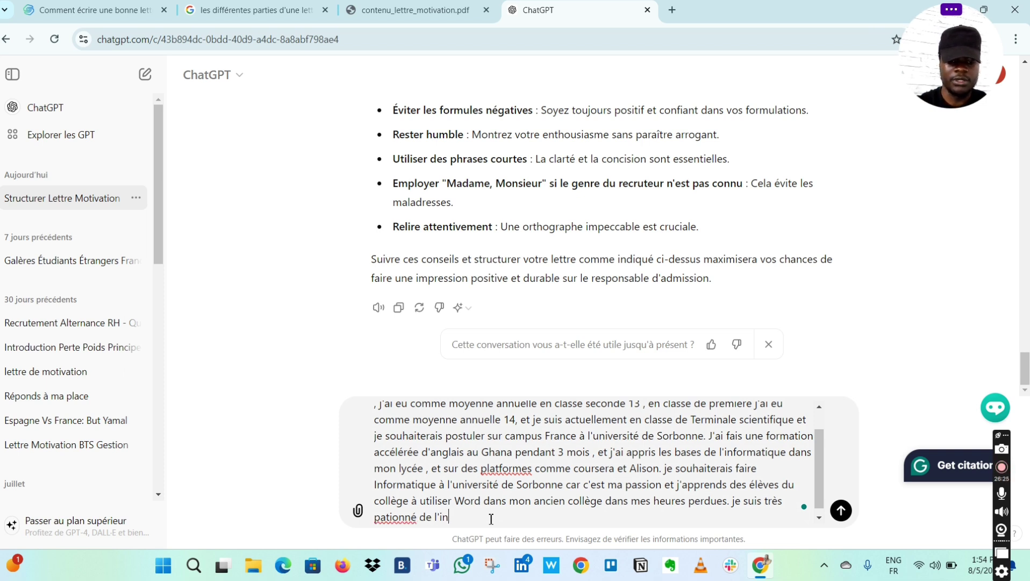
{"action": "type", "text": "formatique"}
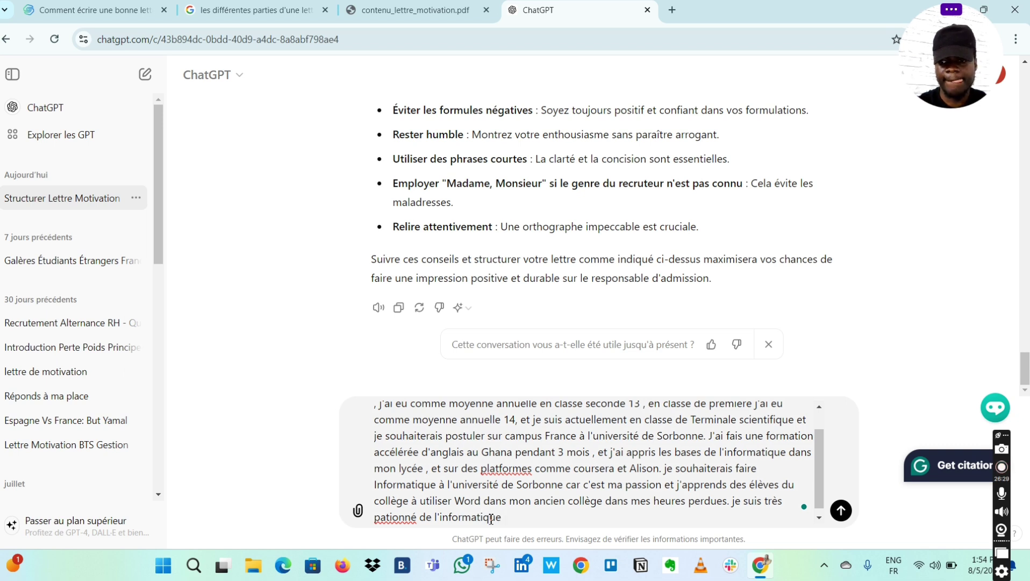
{"action": "type", "text": " et "}
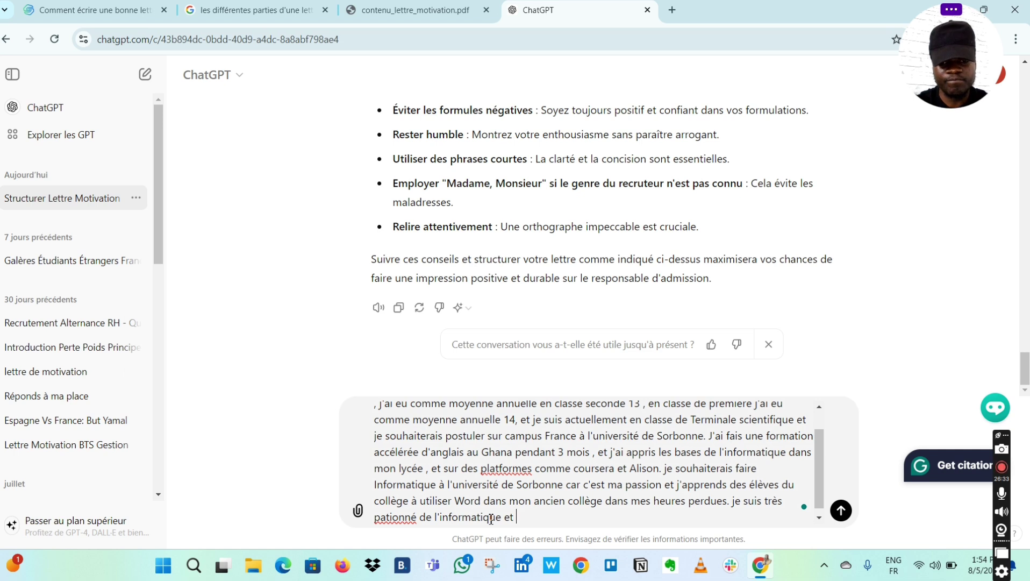
{"action": "type", "text": "de "}
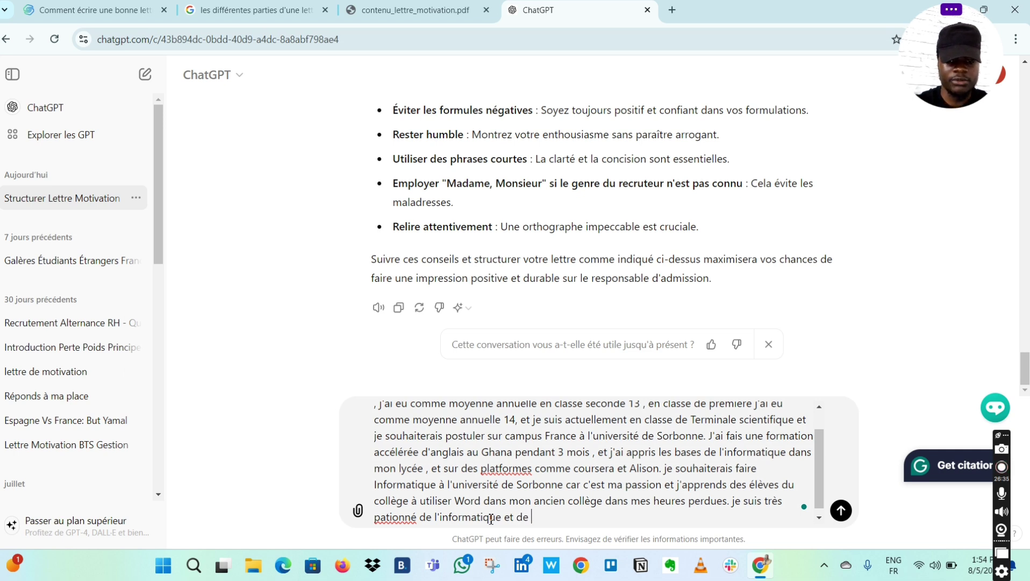
{"action": "type", "text": "l'inte"}
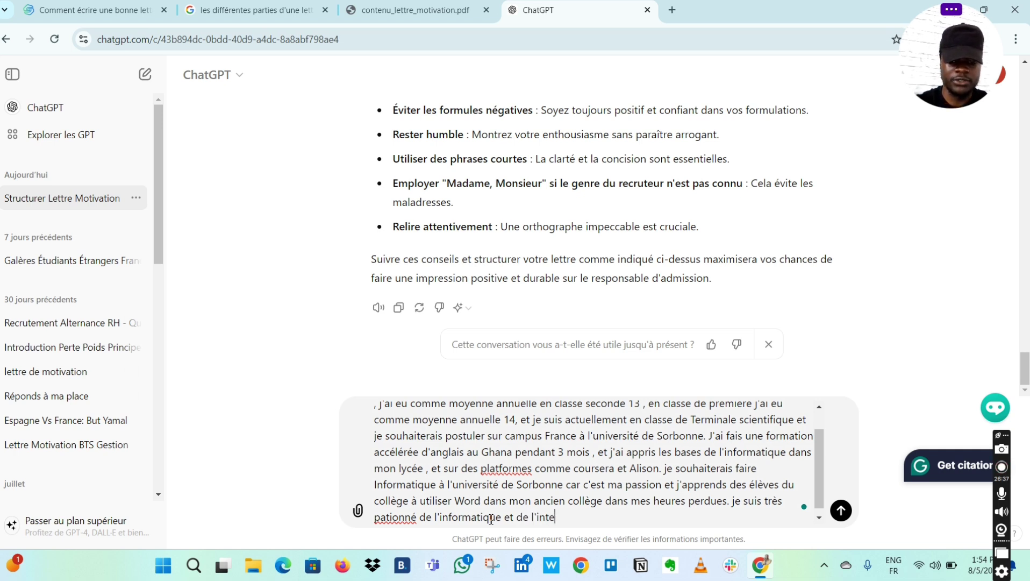
{"action": "type", "text": "klig"}
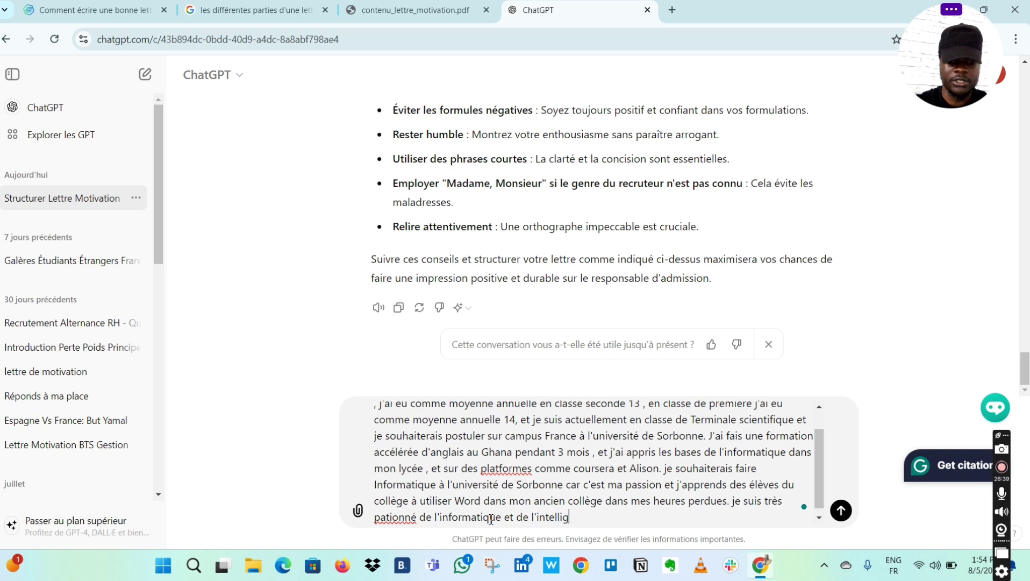
{"action": "type", "text": "ence artif"}
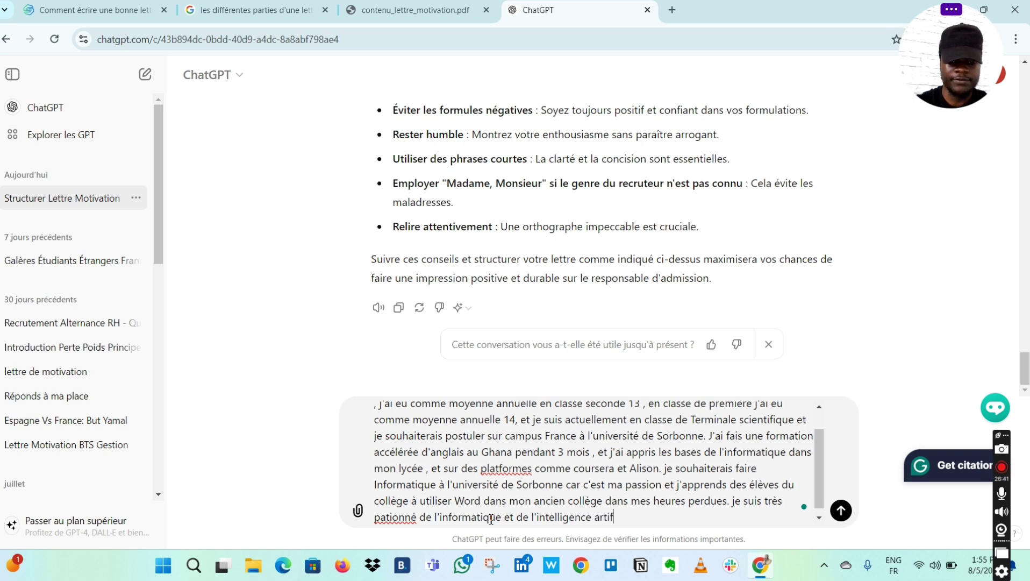
{"action": "type", "text": "icielle"}
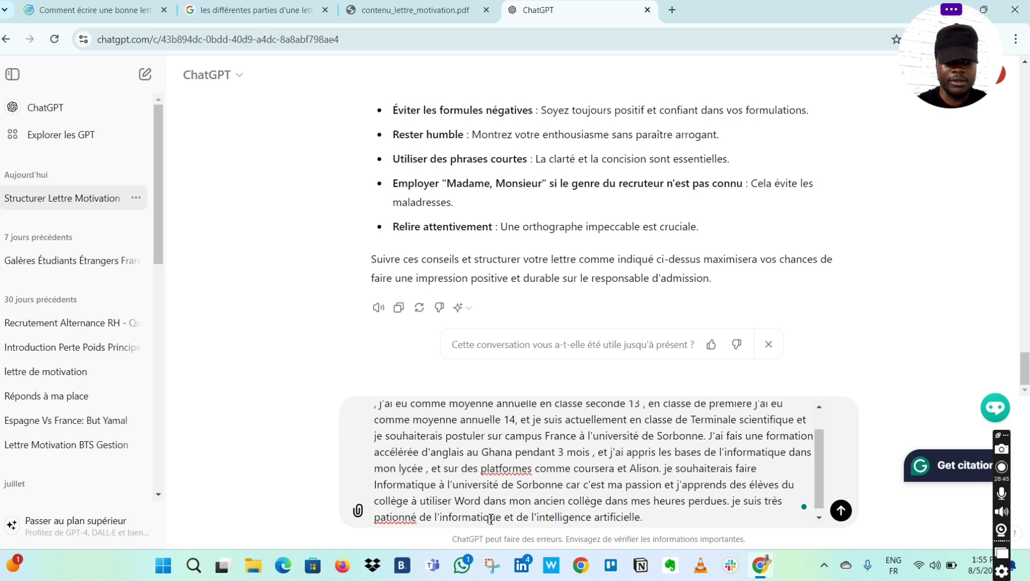
{"action": "type", "text": "."}
- Add 'Fais moi une lettre de motivation en te servant de ces données' as a separate paragraph
{"action": "key", "text": "Caps_Lock"}
{"action": "type", "text": "F"}
{"action": "key", "text": "Caps_Lock"}
{"action": "type", "text": "a"}
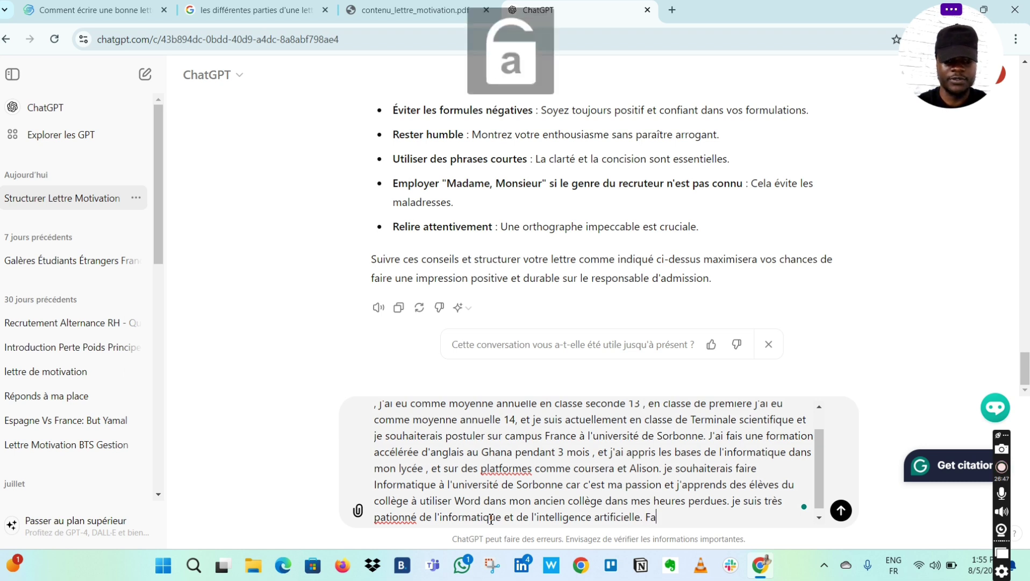
{"action": "type", "text": "is moi "}
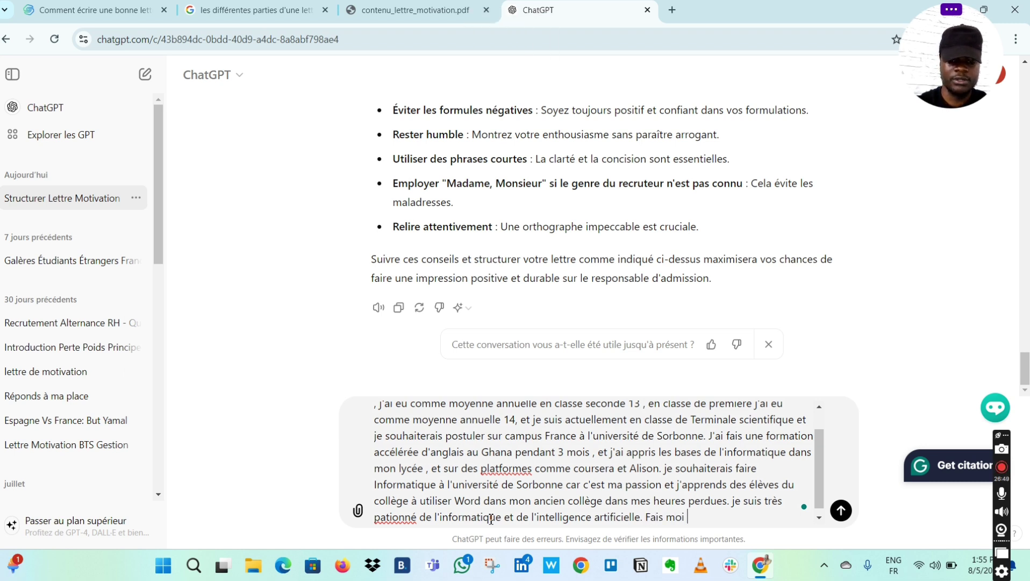
{"action": "type", "text": "une "}
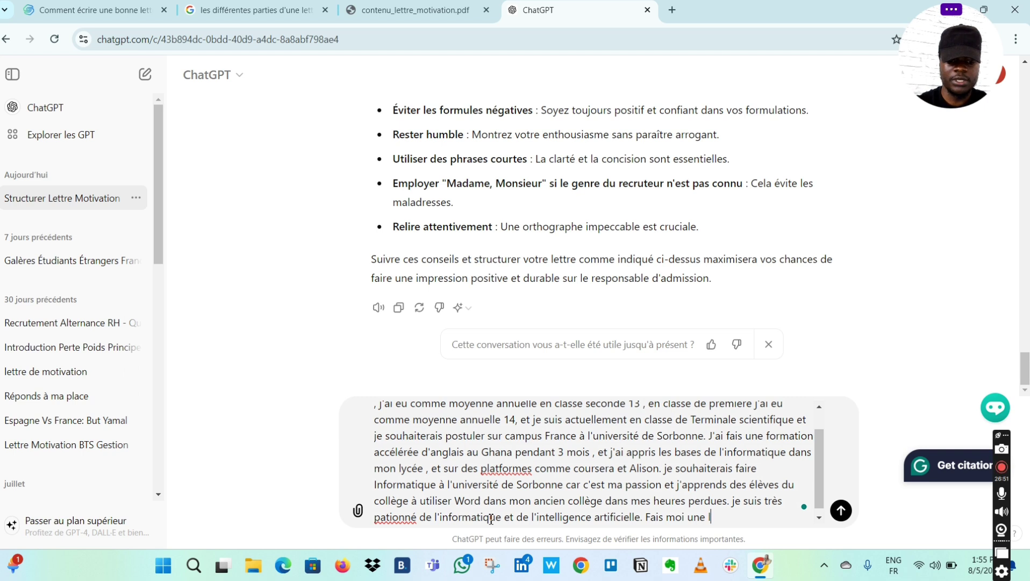
{"action": "type", "text": "lettre de m"}
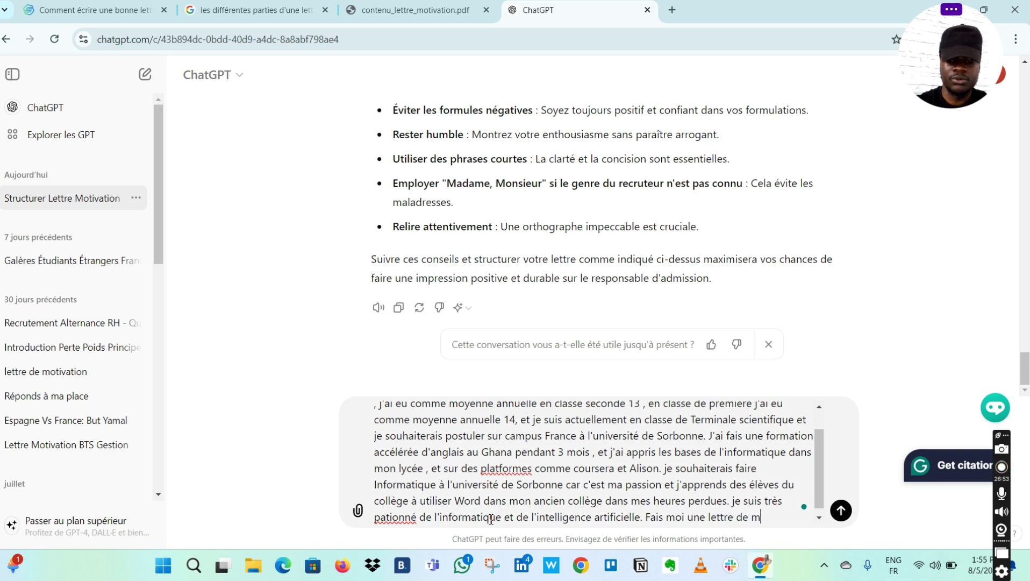
{"action": "type", "text": "otivation "}
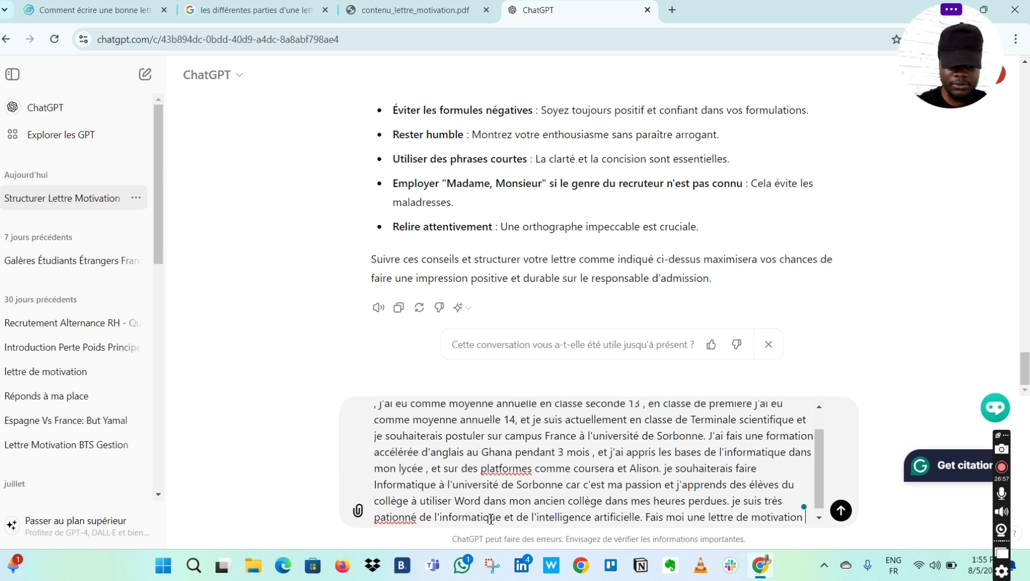
{"action": "type", "text": "en te se"}
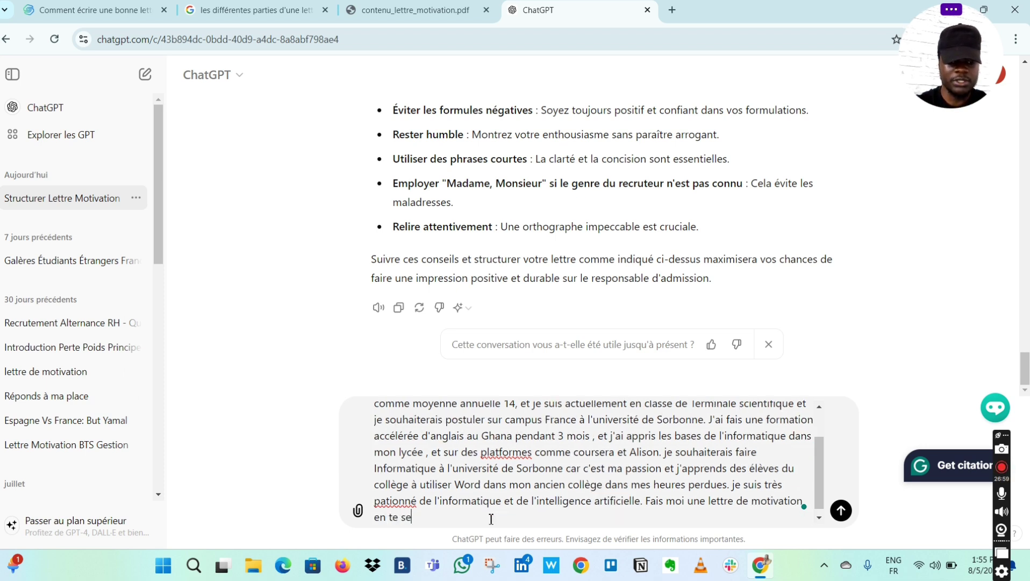
{"action": "type", "text": "rvant de "}
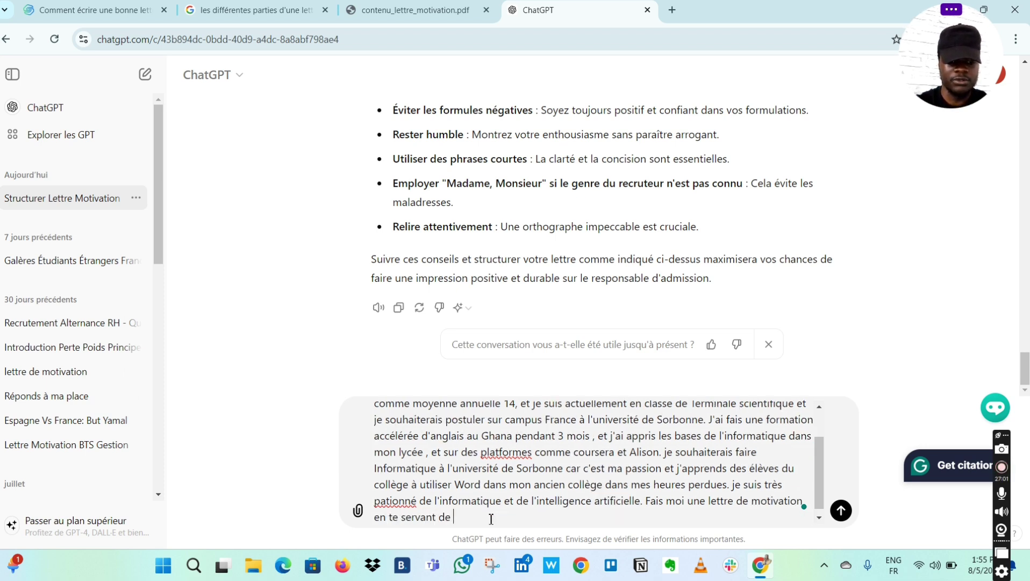
{"action": "type", "text": "ces données"}
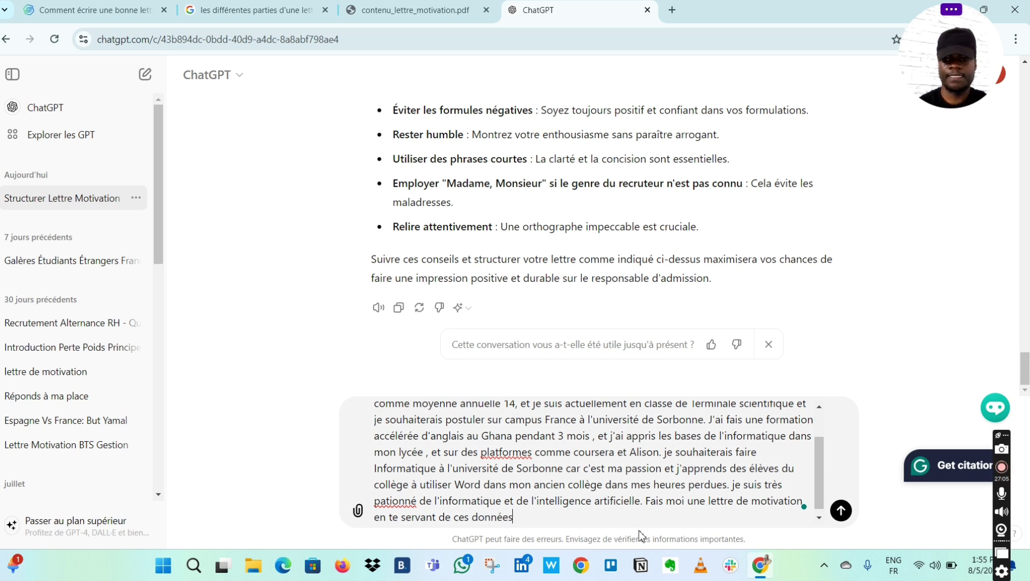
{"action": "left_click", "coordinate": [646, 500]}
{"action": "key", "text": "shift+Return"}
{"action": "key", "text": "shift+Return"}
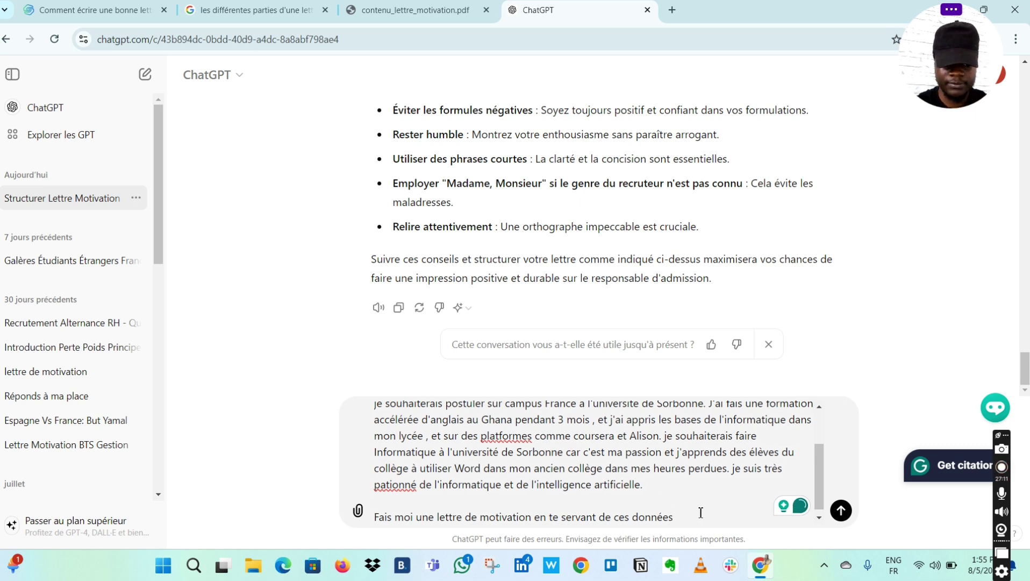
- Add that you are applying to Licence 1 and want a licence in informatique
{"action": "type", "text": ", sachant"}
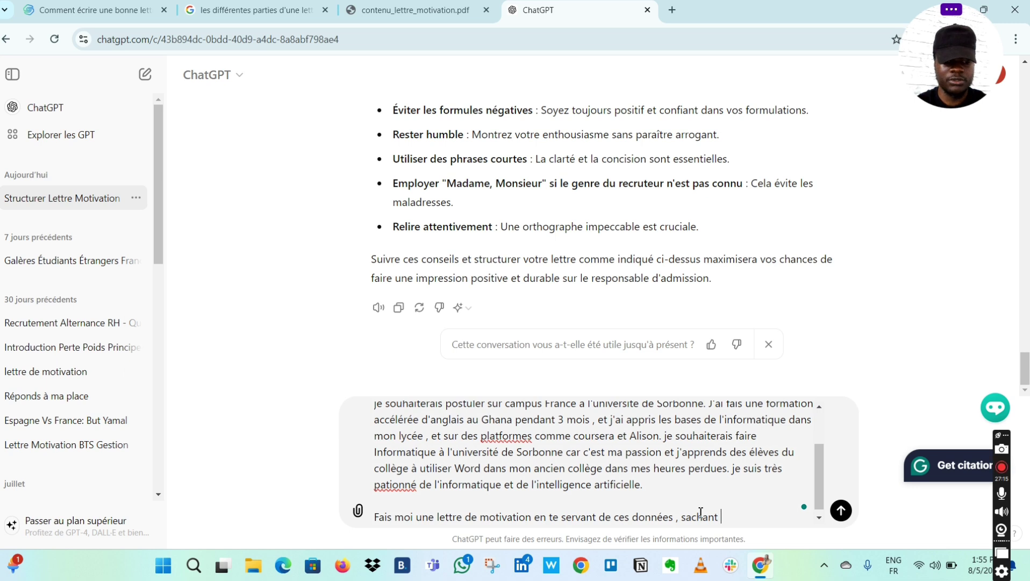
{"action": "type", "text": " que je pos"}
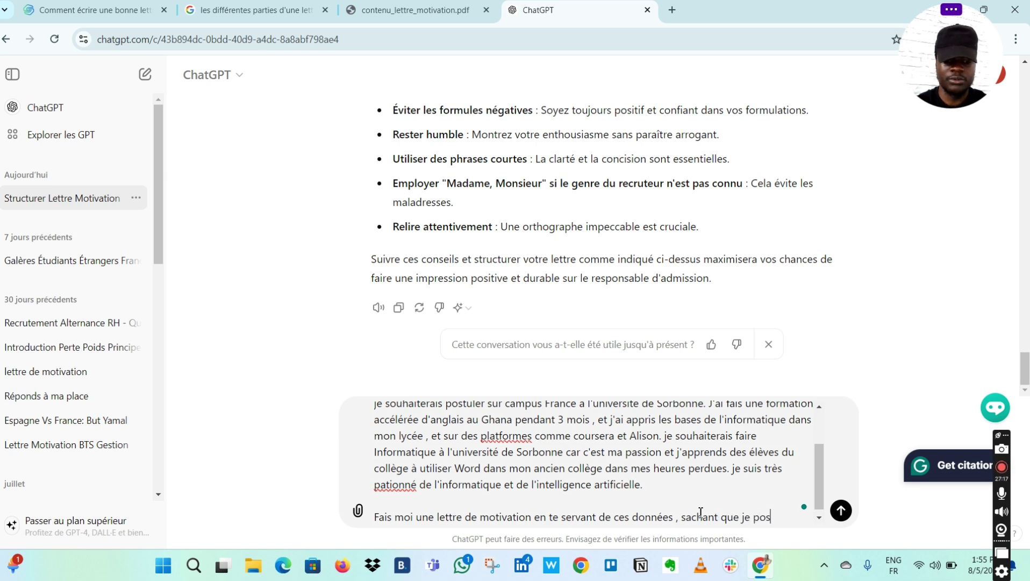
{"action": "type", "text": "tule en"}
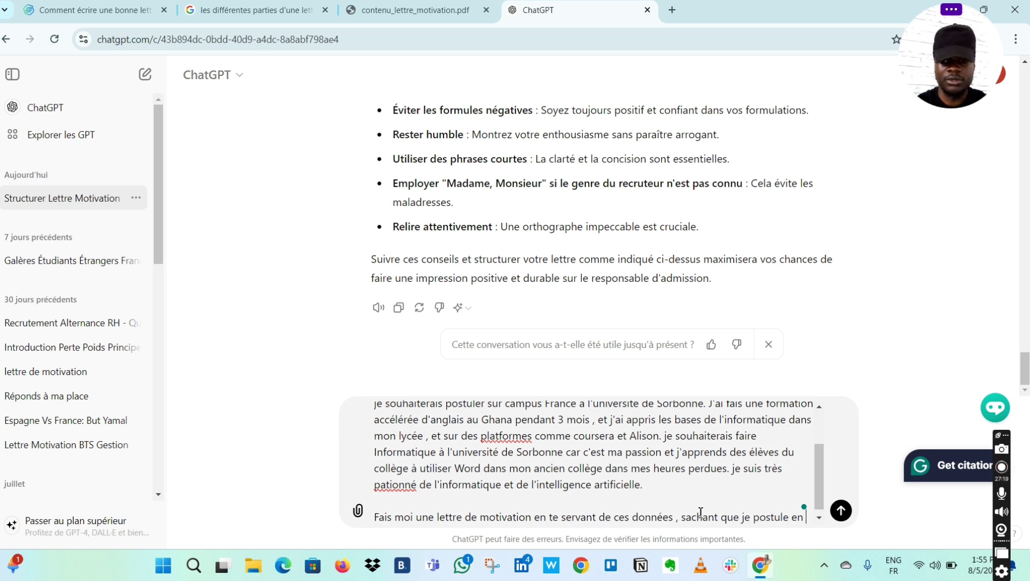
{"action": "type", "text": " Licence"}
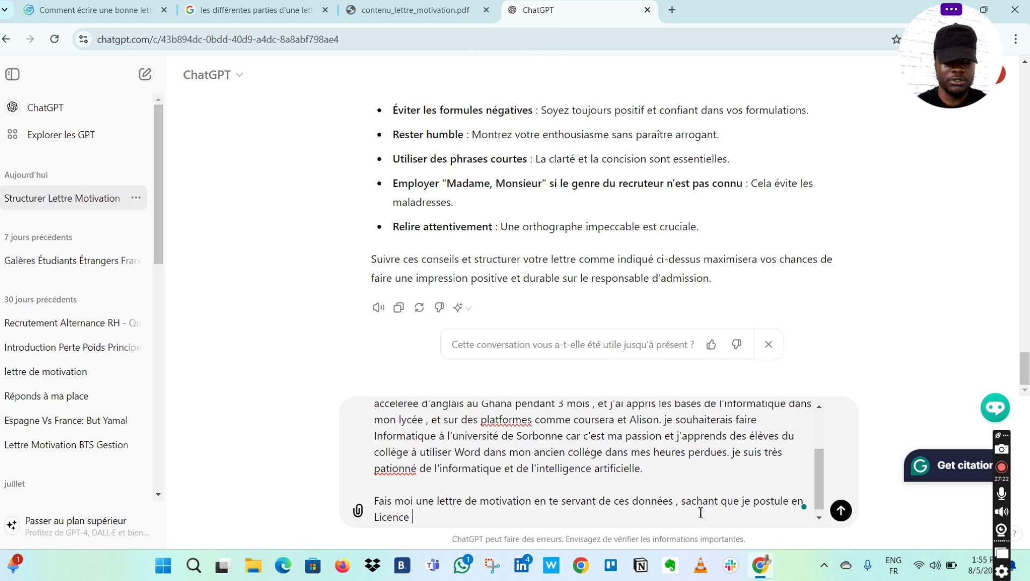
{"action": "key", "text": "Caps_Lock"}
{"action": "type", "text": "1"}
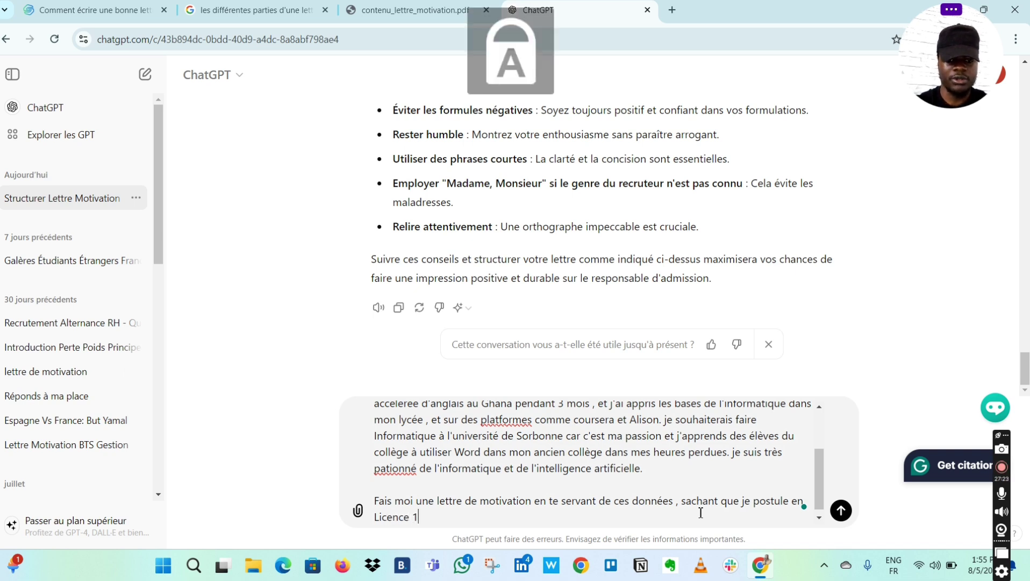
{"action": "key", "text": "Caps_Lock"}
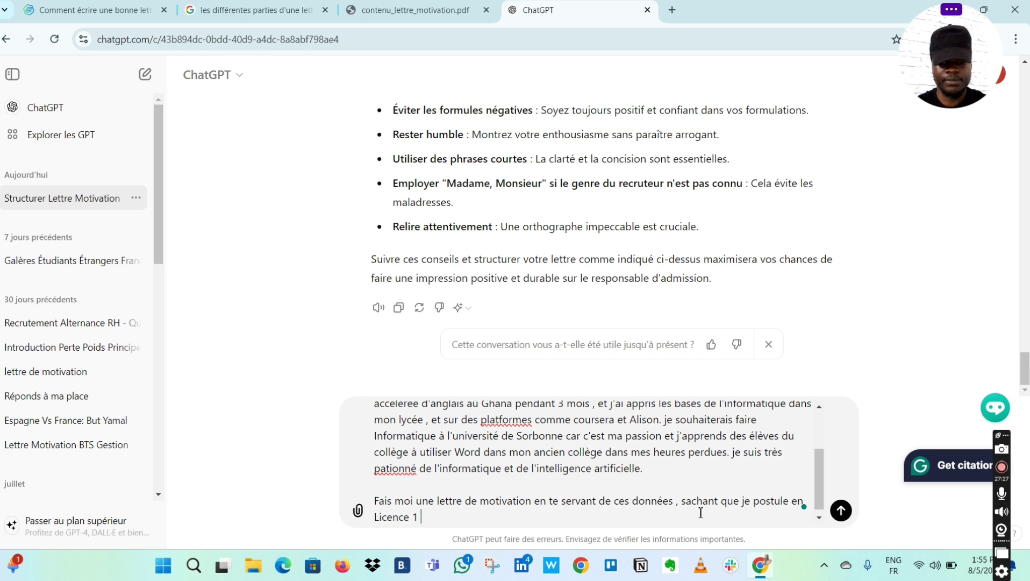
{"action": "type", "text": ", "}
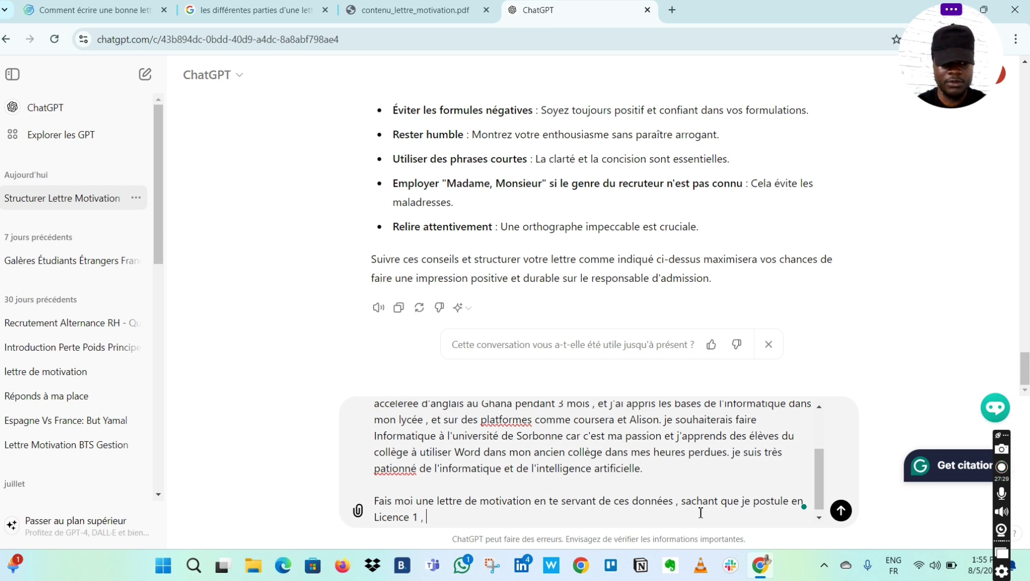
{"action": "type", "text": "et "}
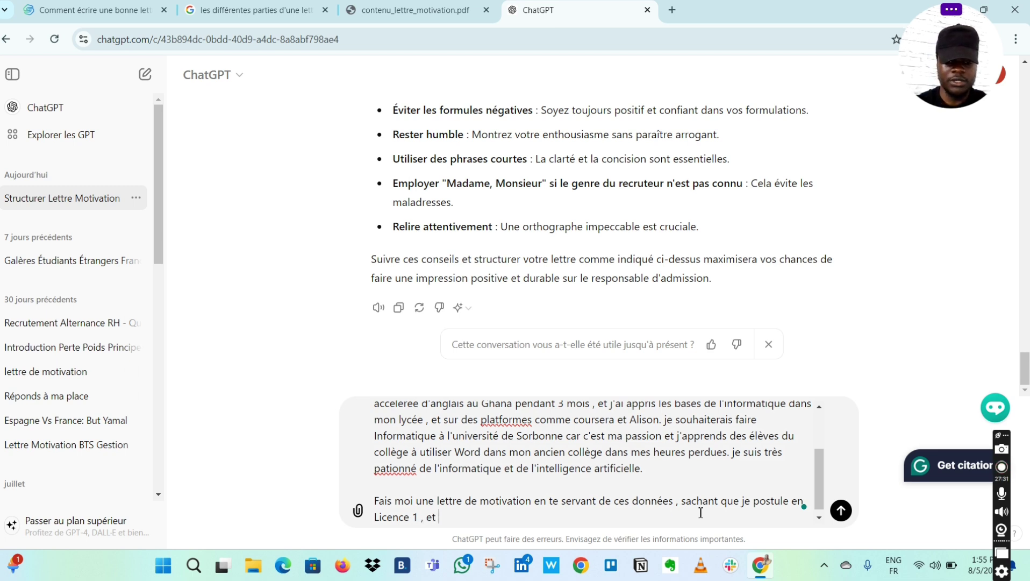
{"action": "type", "text": "je souha"}
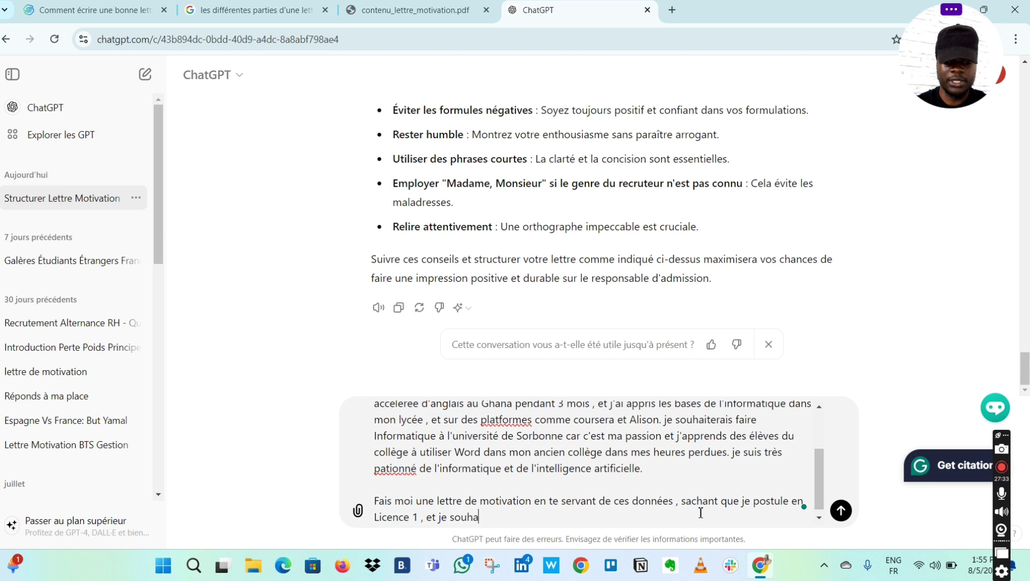
{"action": "type", "text": "iterais "}
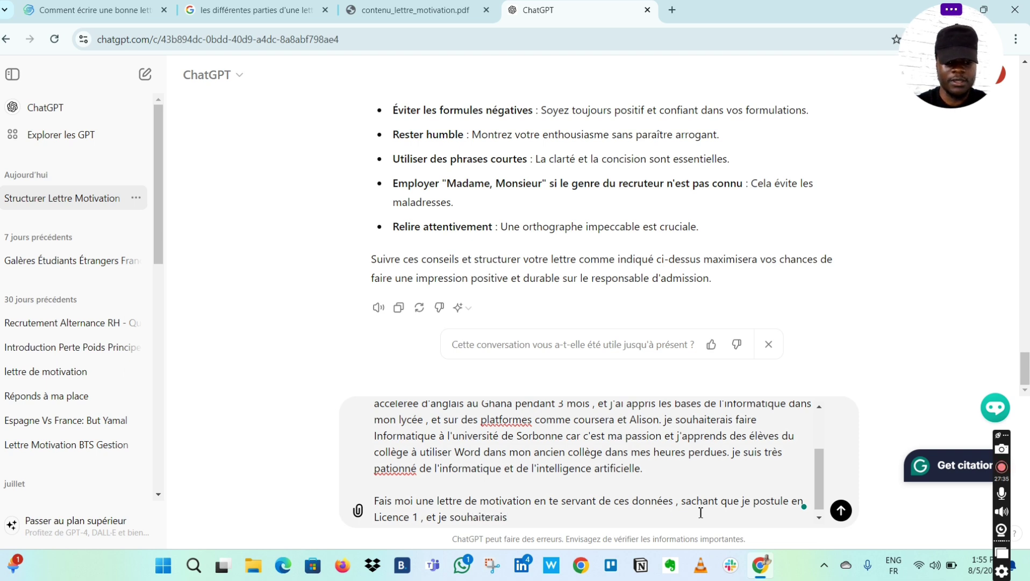
{"action": "type", "text": "avoir u"}
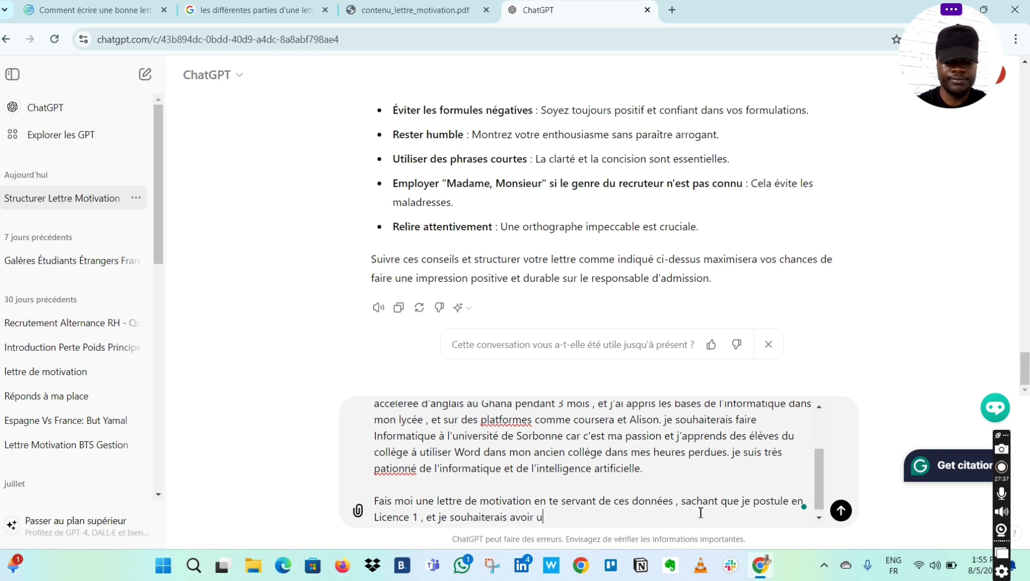
{"action": "type", "text": "ne licenc"}
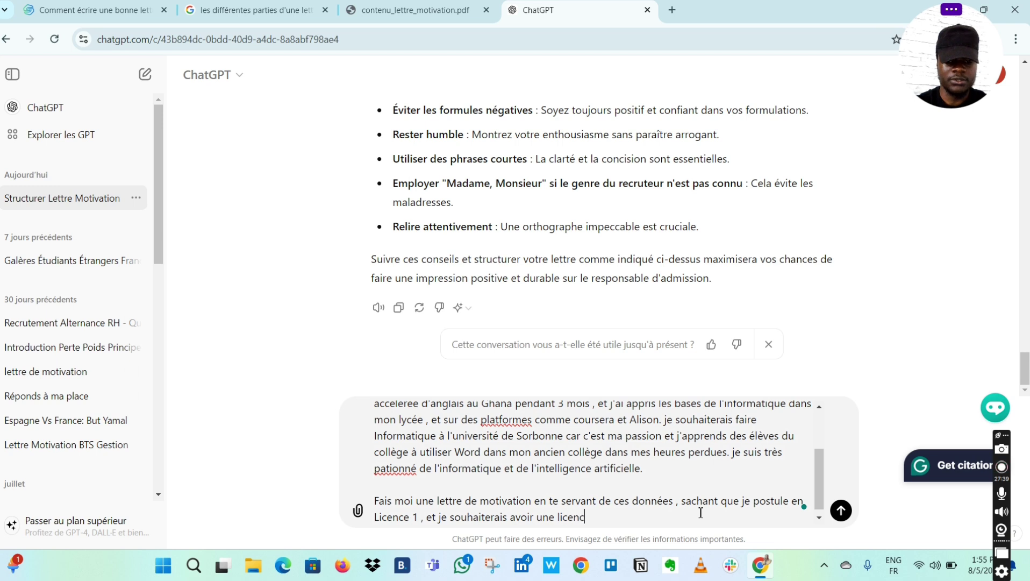
{"action": "type", "text": "e en inf"}
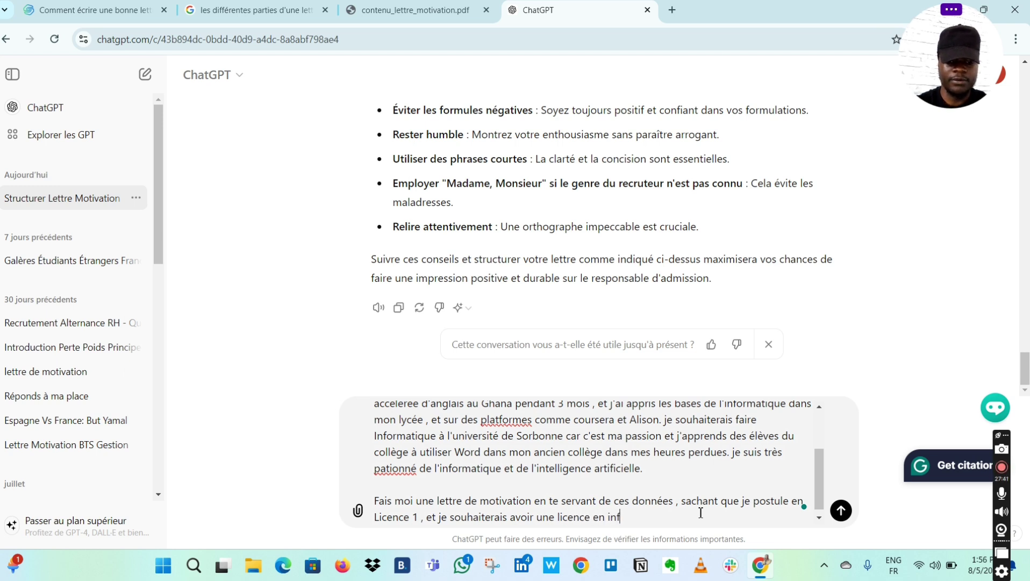
{"action": "type", "text": "ormatique "}
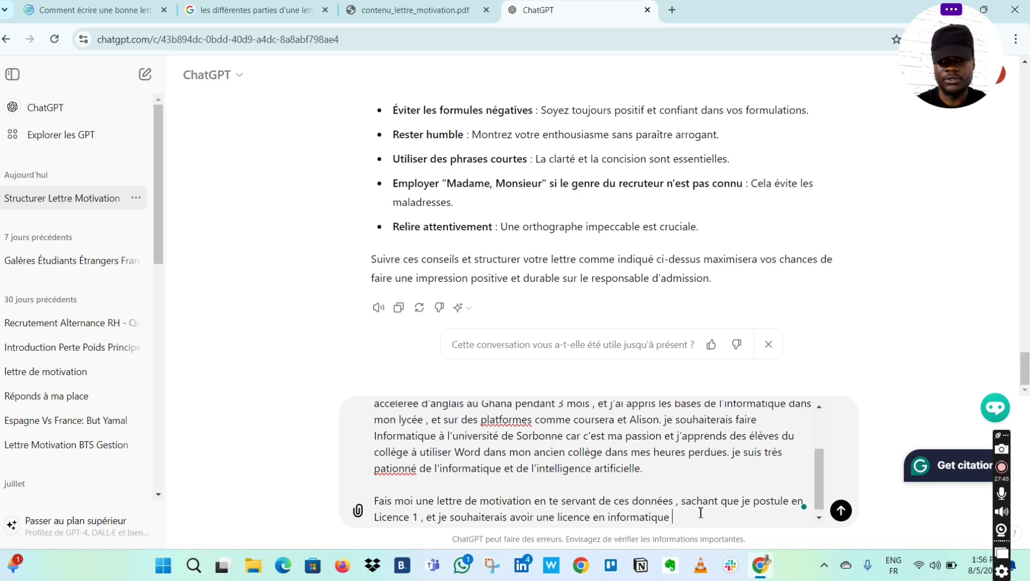
{"action": "type", "text": "et "}
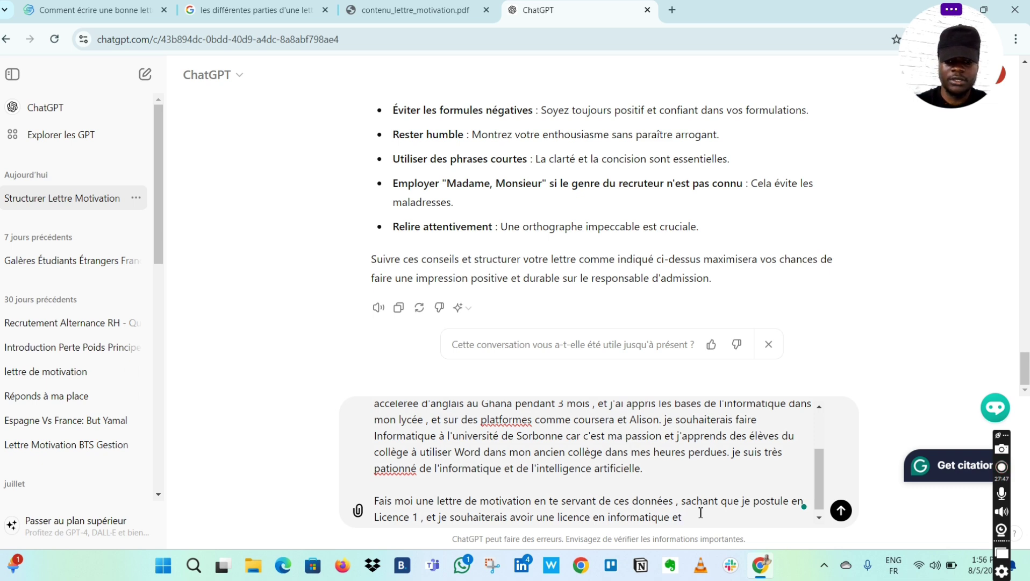
{"action": "type", "text": "puis faire "}
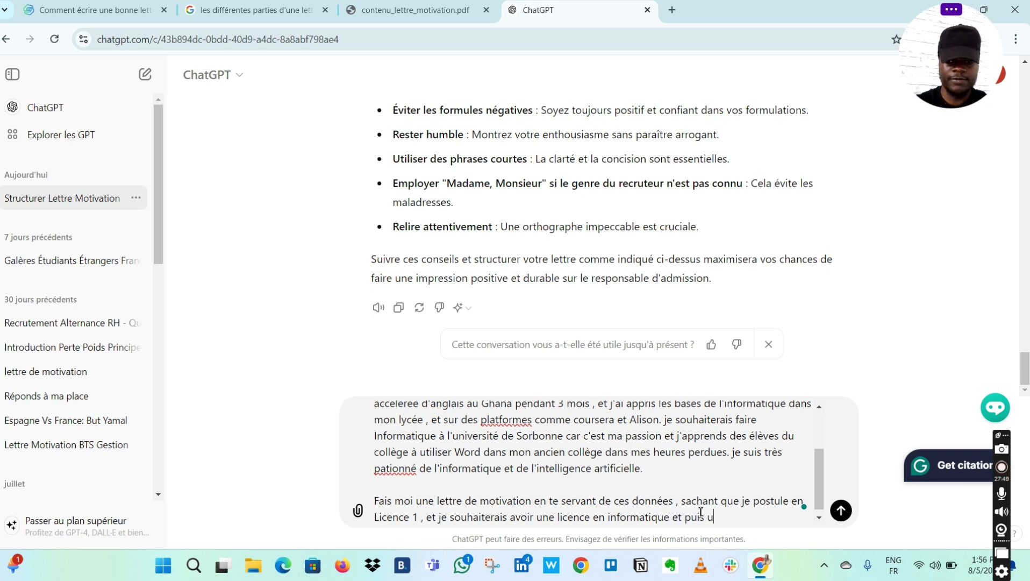
{"action": "type", "text": "u"}
- Add the goal of a web developer Master creating applications and software for large companies worldwide
{"action": "key", "text": "BackSpace"}
{"action": "type", "text": "faire"}
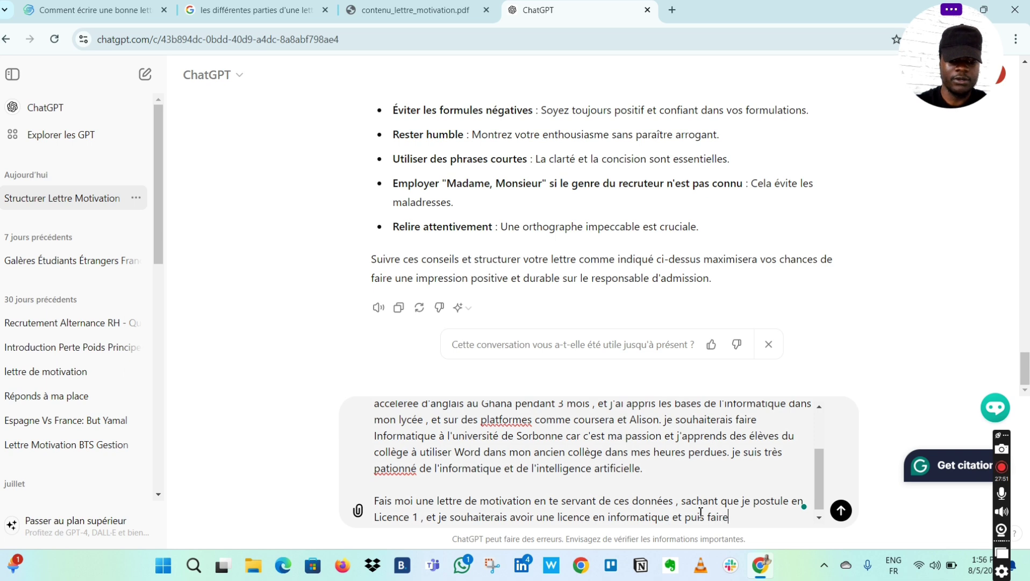
{"action": "type", "text": " un "}
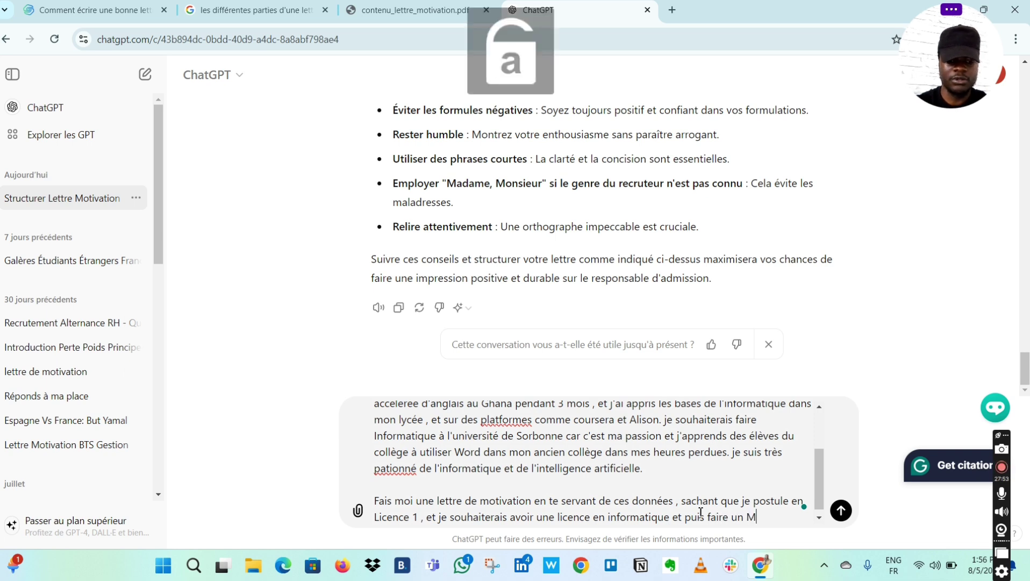
{"action": "type", "text": "Master co"}
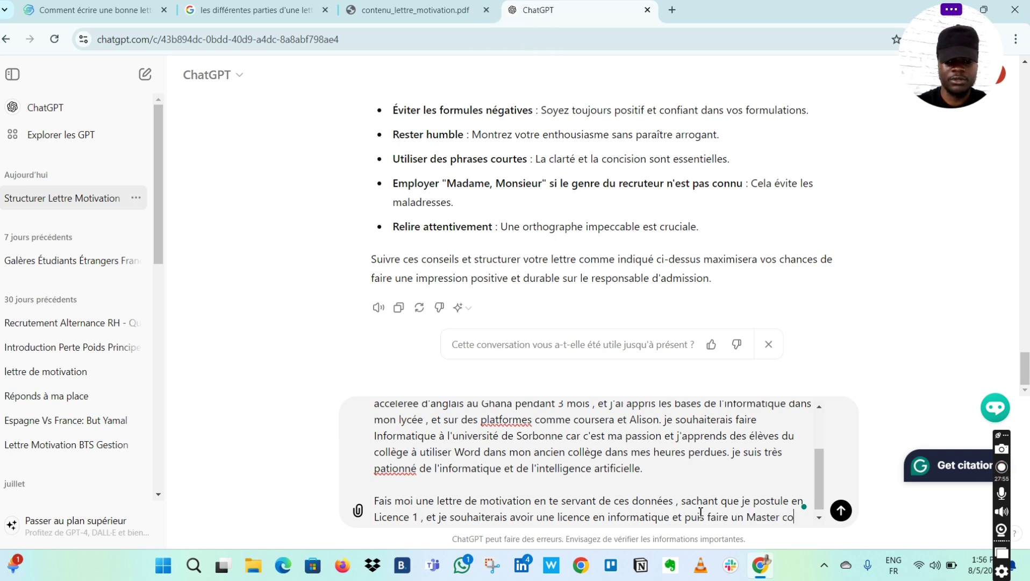
{"action": "type", "text": "mme de"}
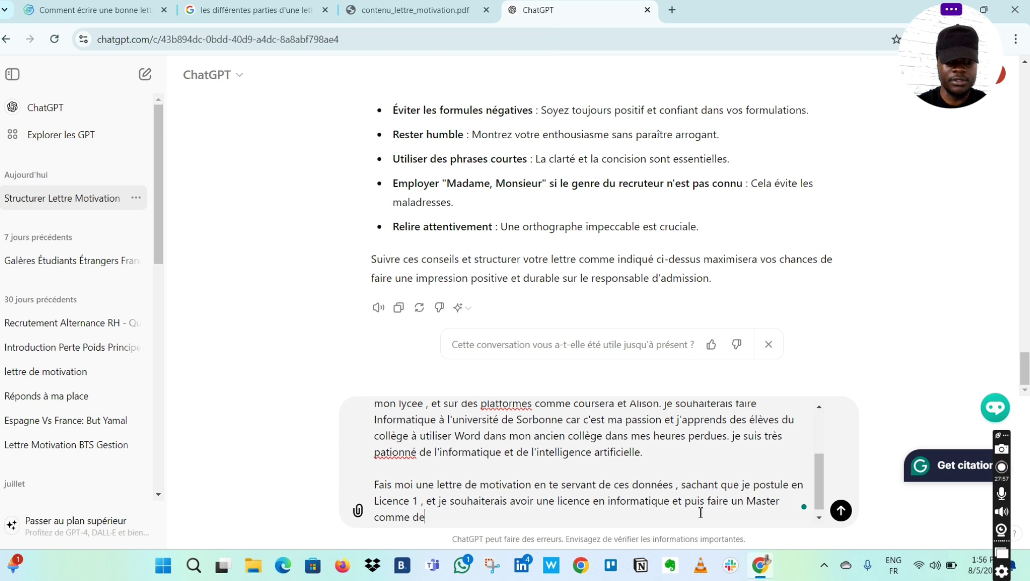
{"action": "type", "text": "velopper "}
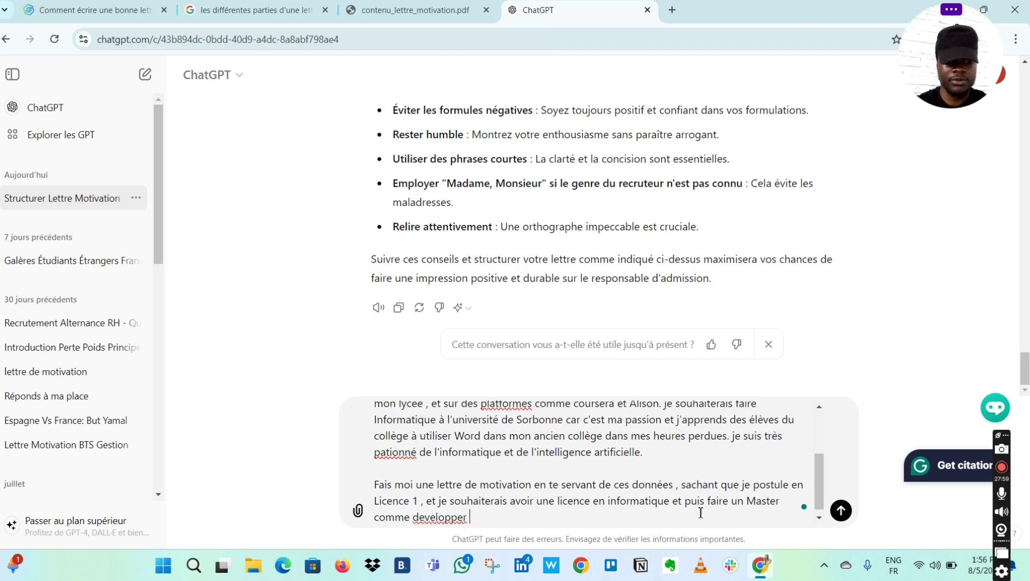
{"action": "type", "text": "web"}
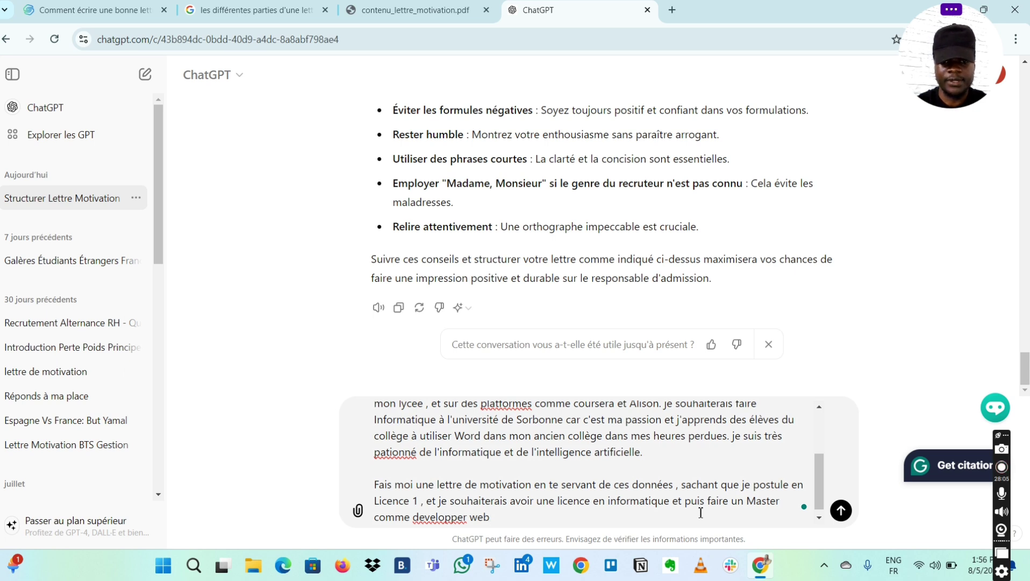
{"action": "type", "text": " pour"}
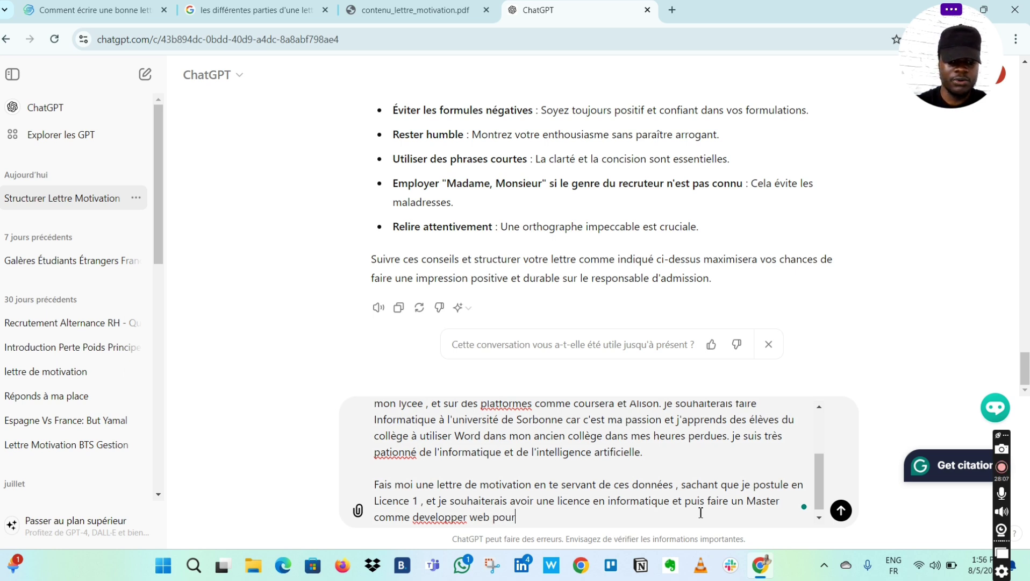
{"action": "type", "text": " trabai"}
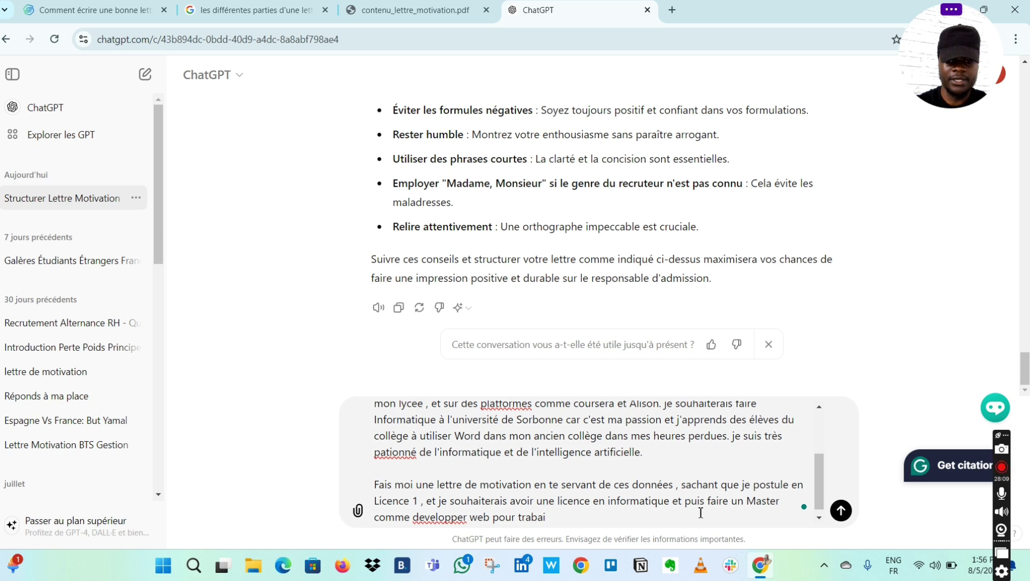
{"action": "key", "text": "BackSpace"}
{"action": "key", "text": "BackSpace"}
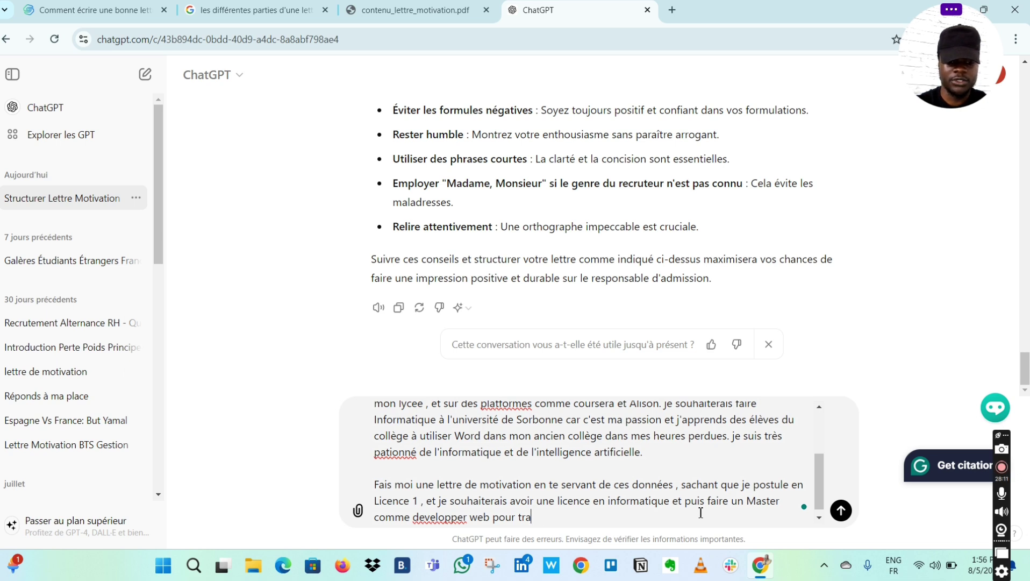
{"action": "type", "text": "vau"}
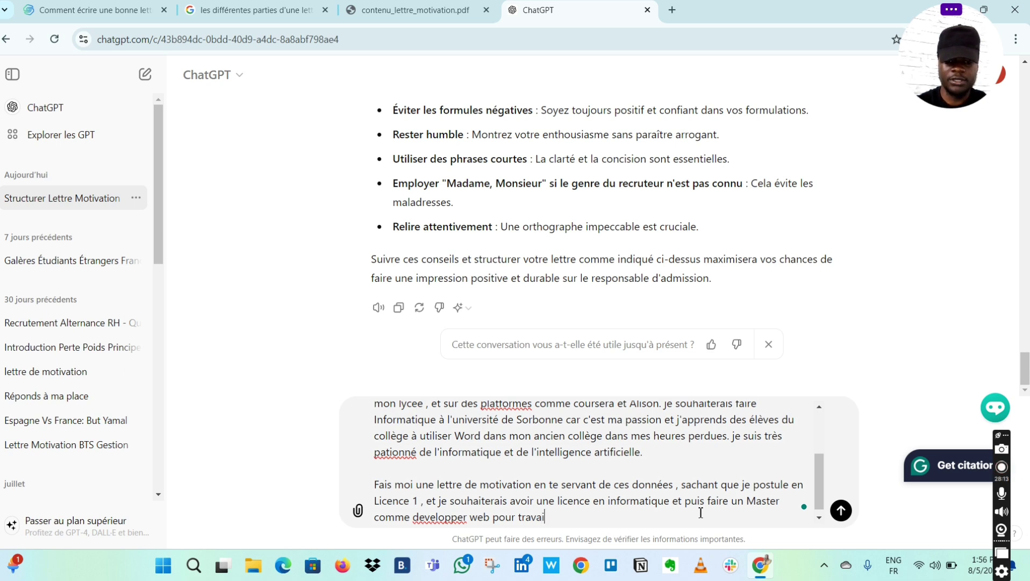
{"action": "type", "text": "ller dans la"}
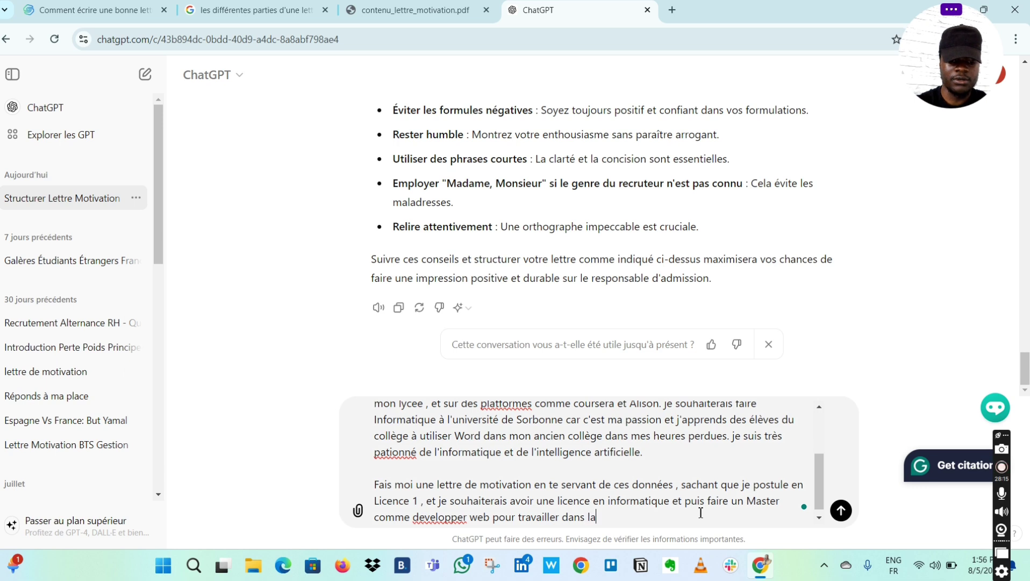
{"action": "type", "text": " créatio"}
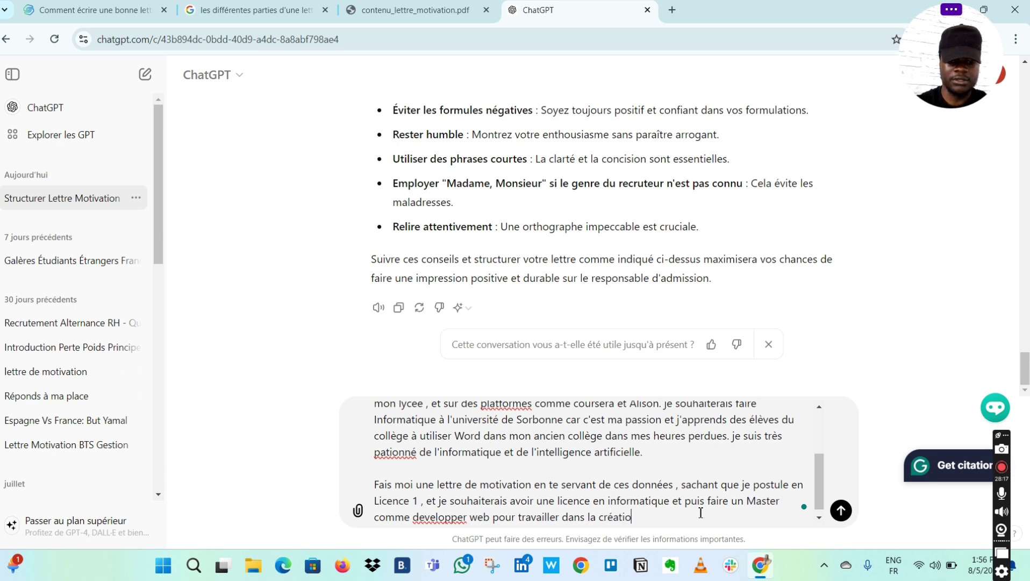
{"action": "type", "text": "n de "}
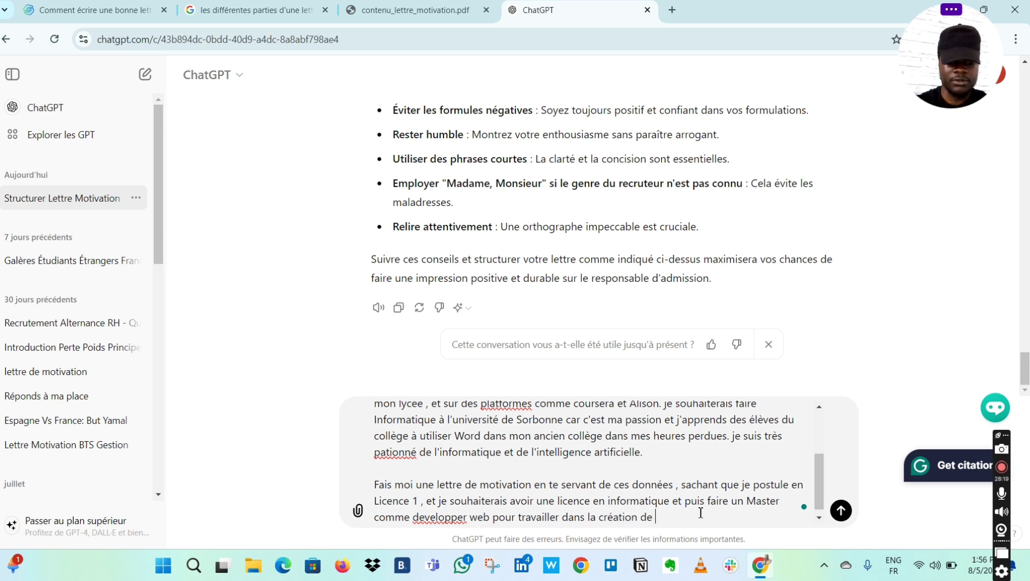
{"action": "type", "text": "nouvelles"}
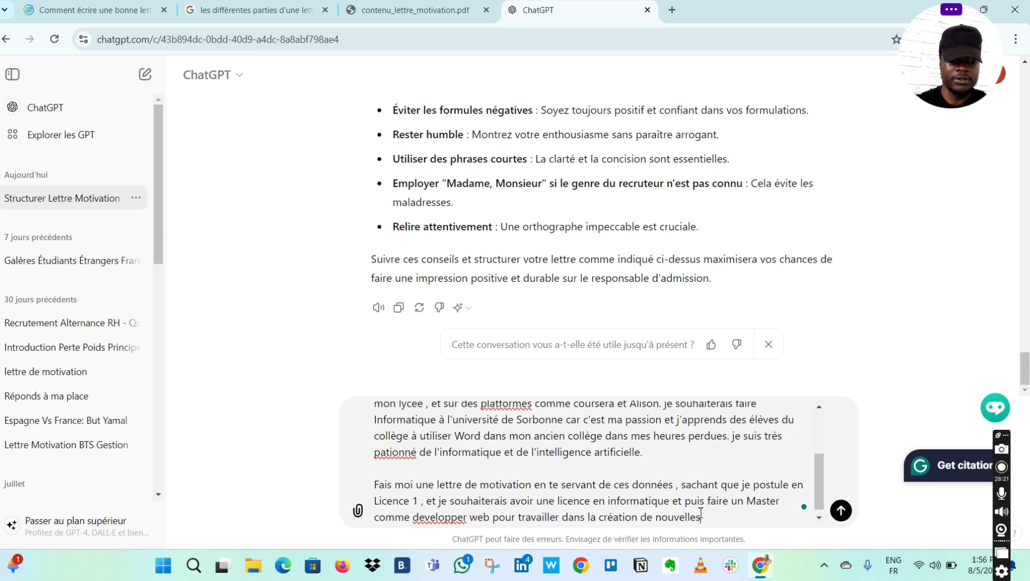
{"action": "type", "text": " applica"}
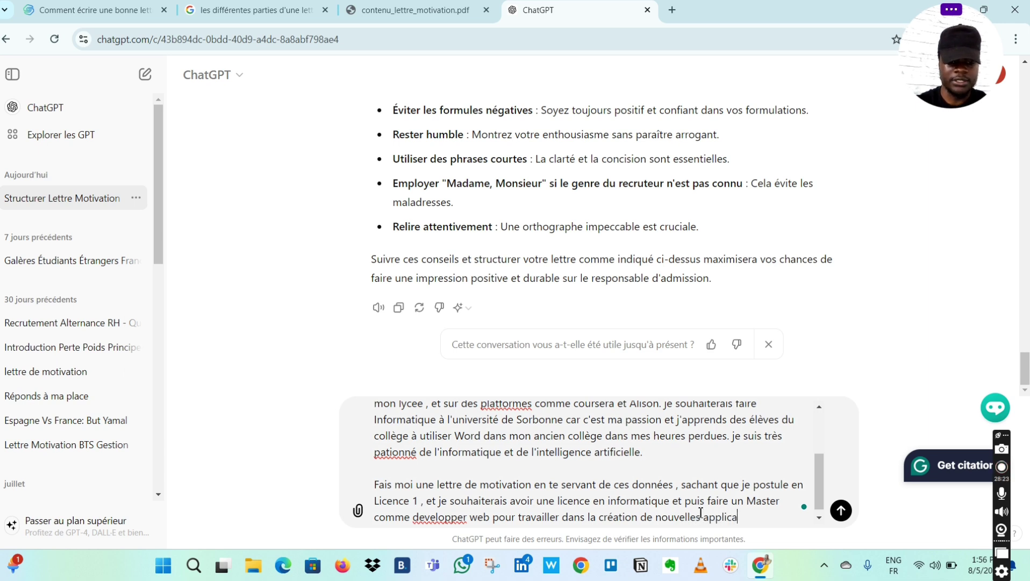
{"action": "type", "text": "tions et"}
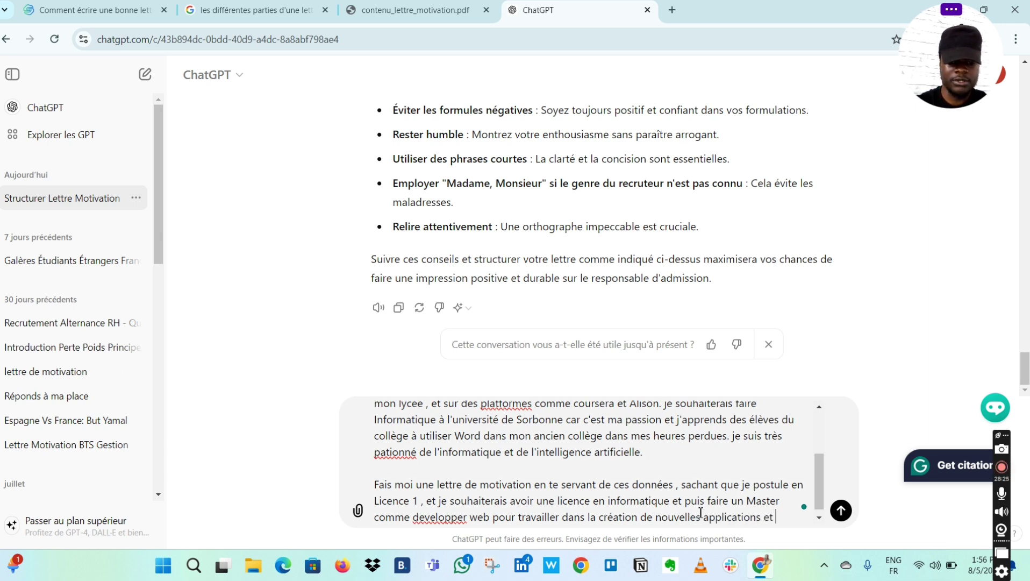
{"action": "type", "text": " logicieks"}
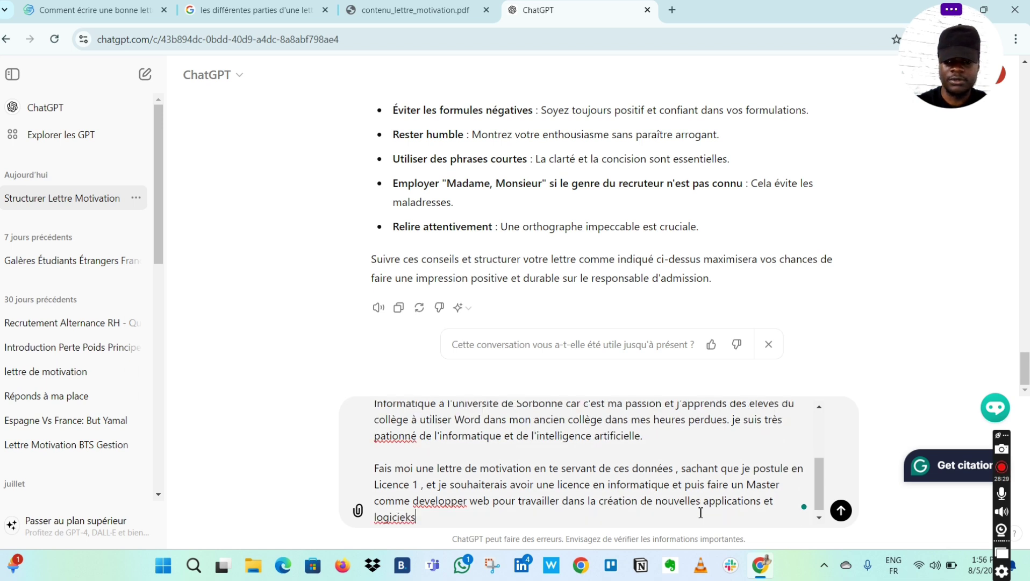
{"action": "key", "text": "BackSpace"}
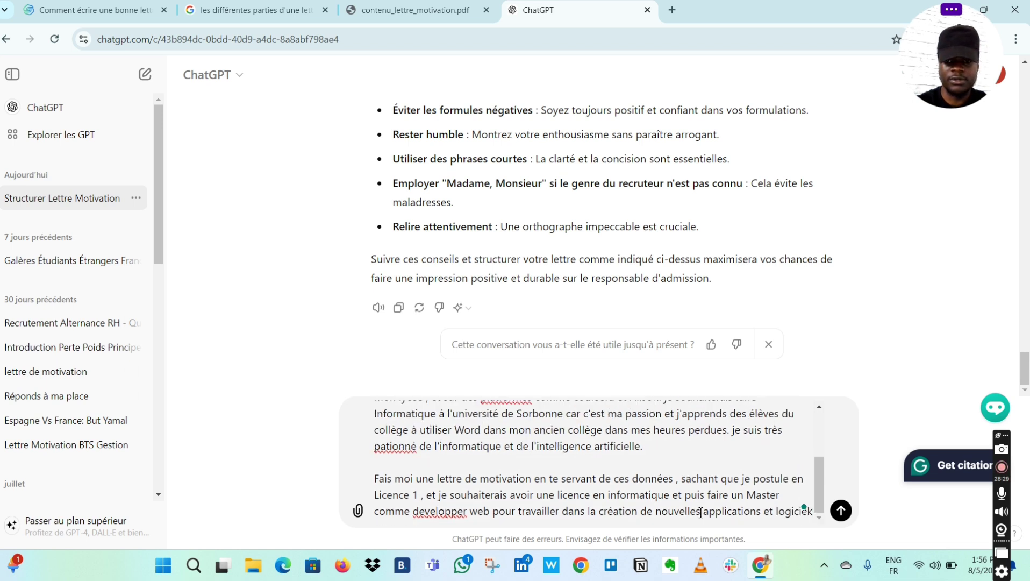
{"action": "type", "text": "s d"}
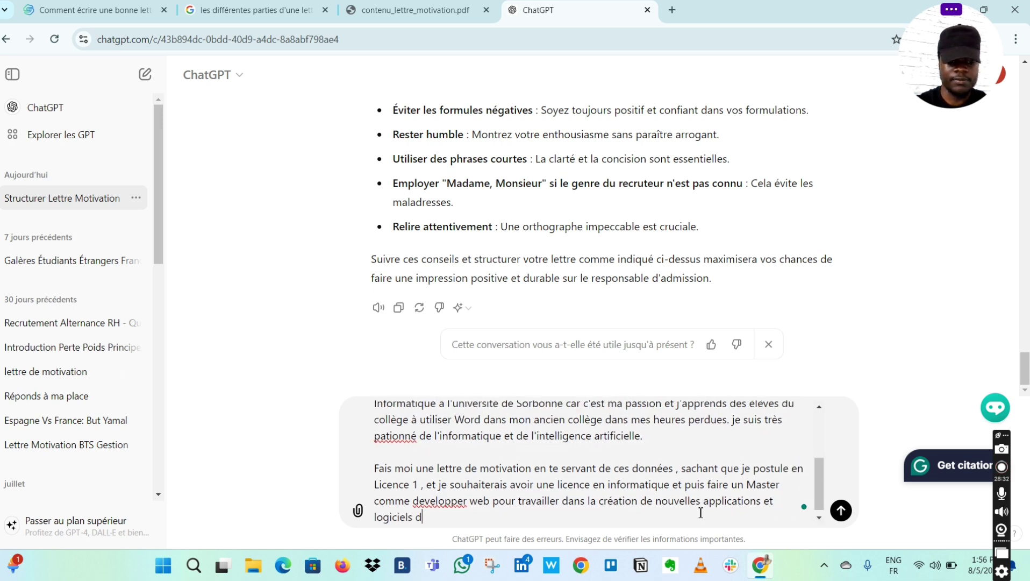
{"action": "type", "text": "ans les grandes"}
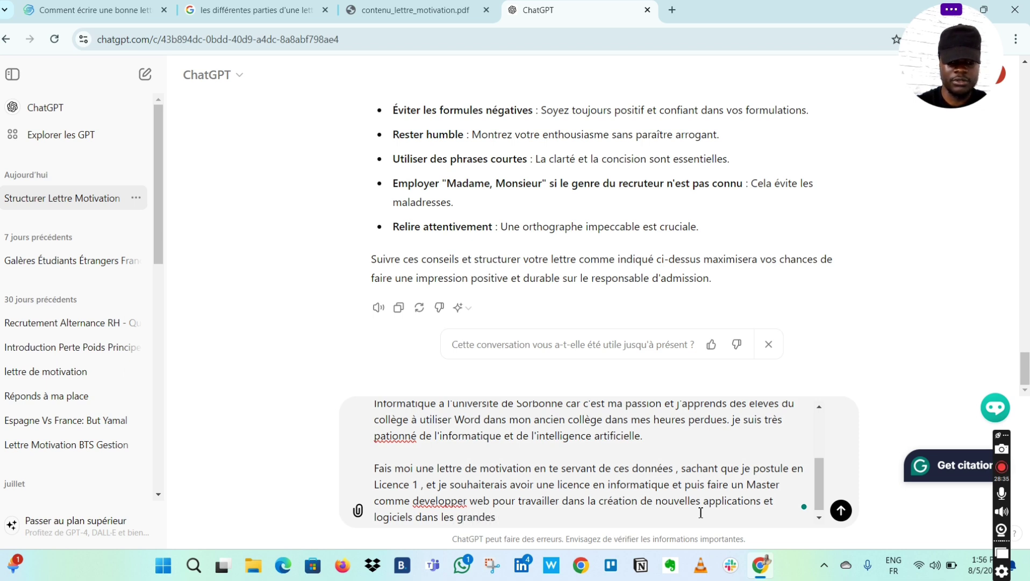
{"action": "type", "text": " entrepri"}
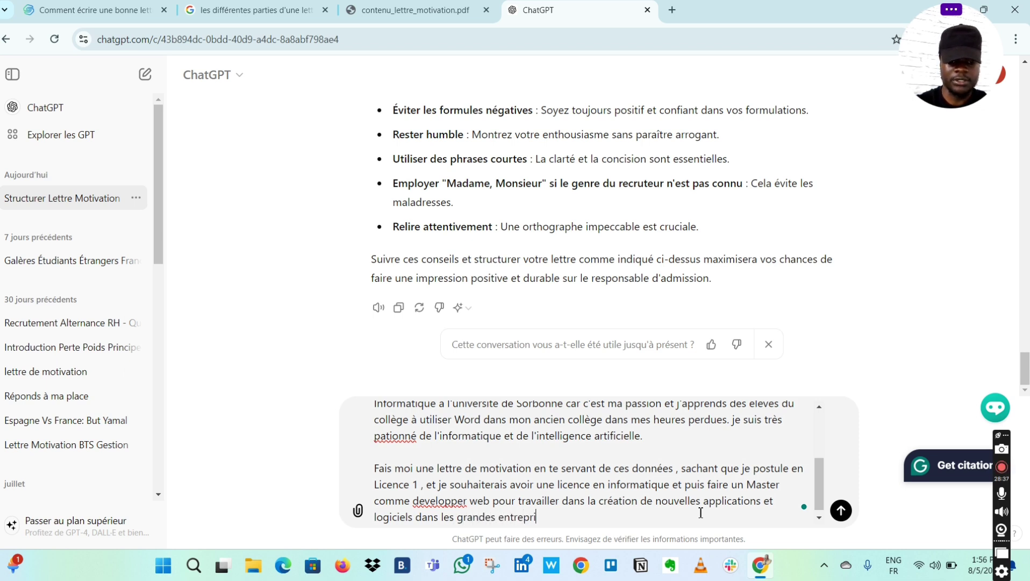
{"action": "type", "text": "ses "}
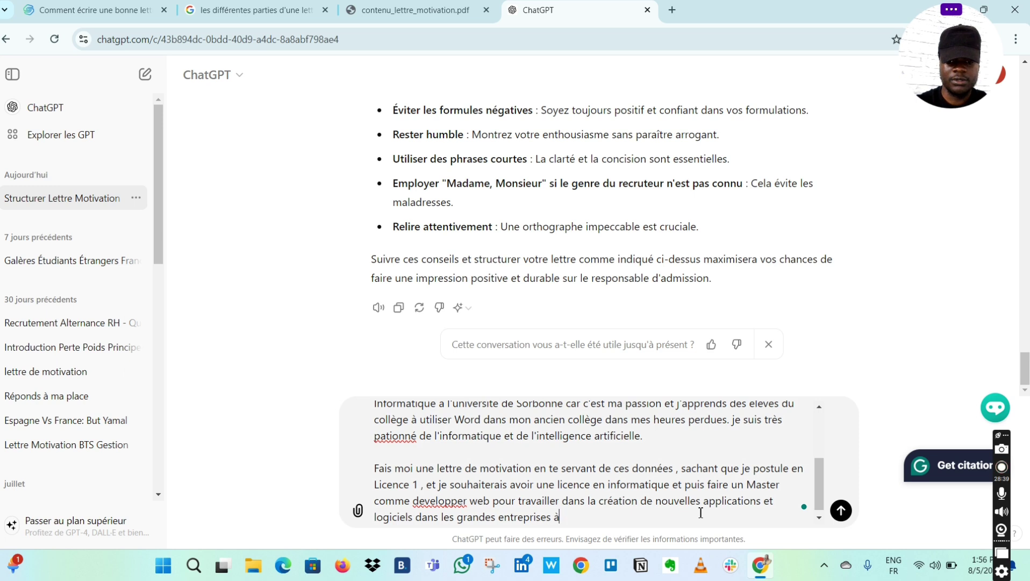
{"action": "type", "text": "à travers "}
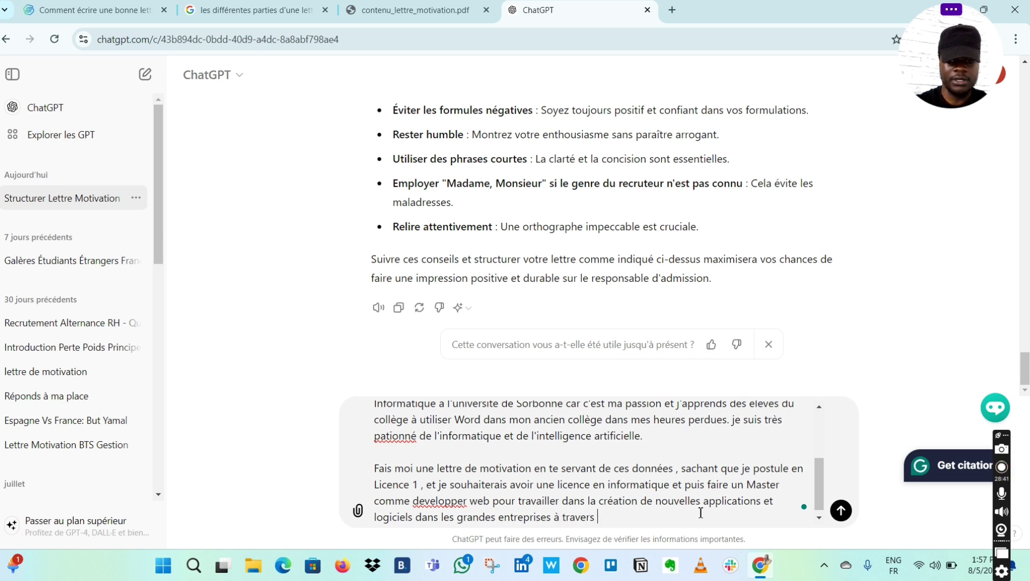
{"action": "type", "text": "le monde."}
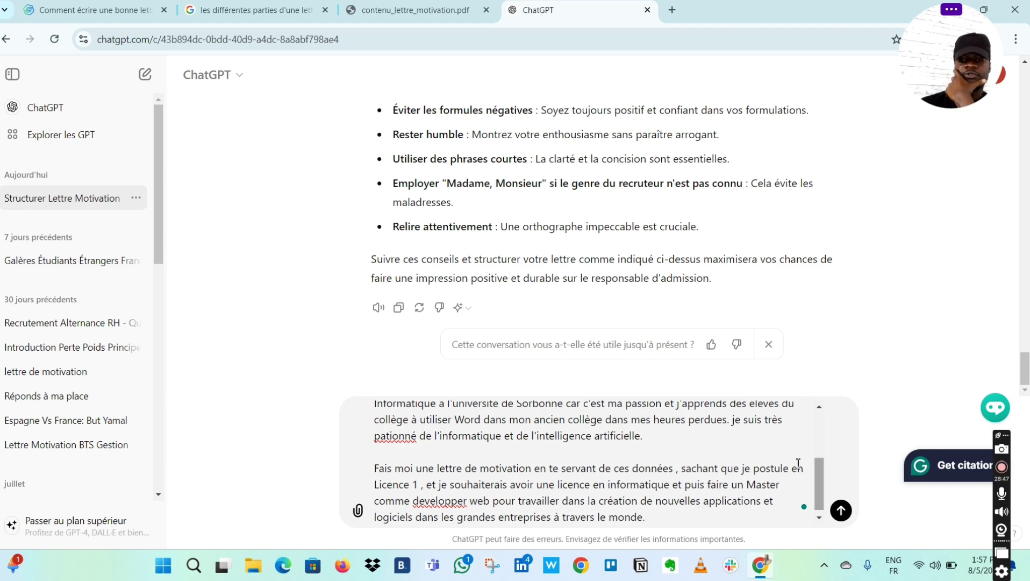
{"action": "scroll", "coordinate": [606, 479], "scroll_direction": "up", "scroll_amount": 3}
{"action": "scroll", "coordinate": [606, 479], "scroll_direction": "down", "scroll_amount": 3}
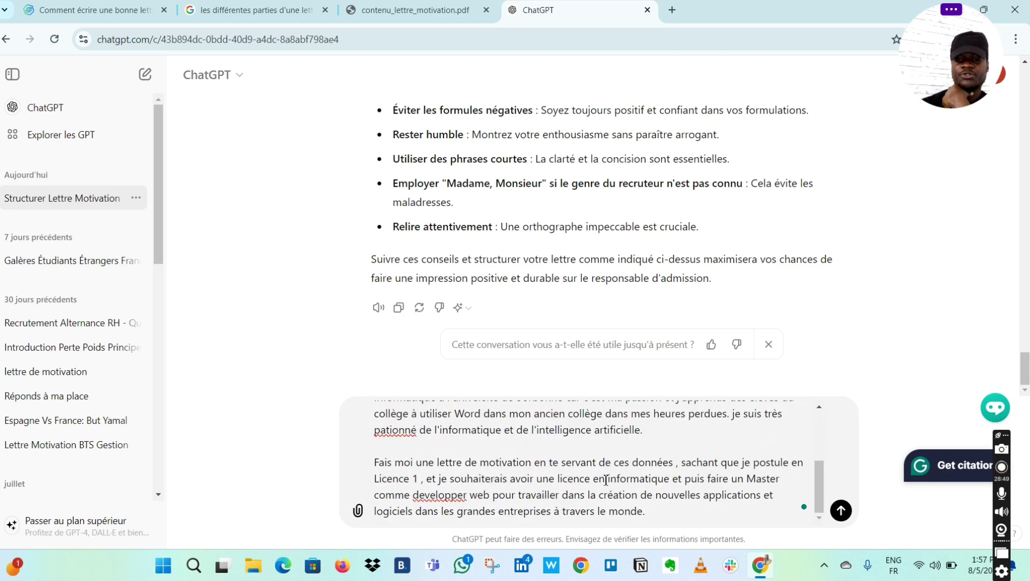
{"action": "scroll", "coordinate": [606, 479], "scroll_direction": "up", "scroll_amount": 3}
{"action": "scroll", "coordinate": [606, 479], "scroll_direction": "down", "scroll_amount": 3}
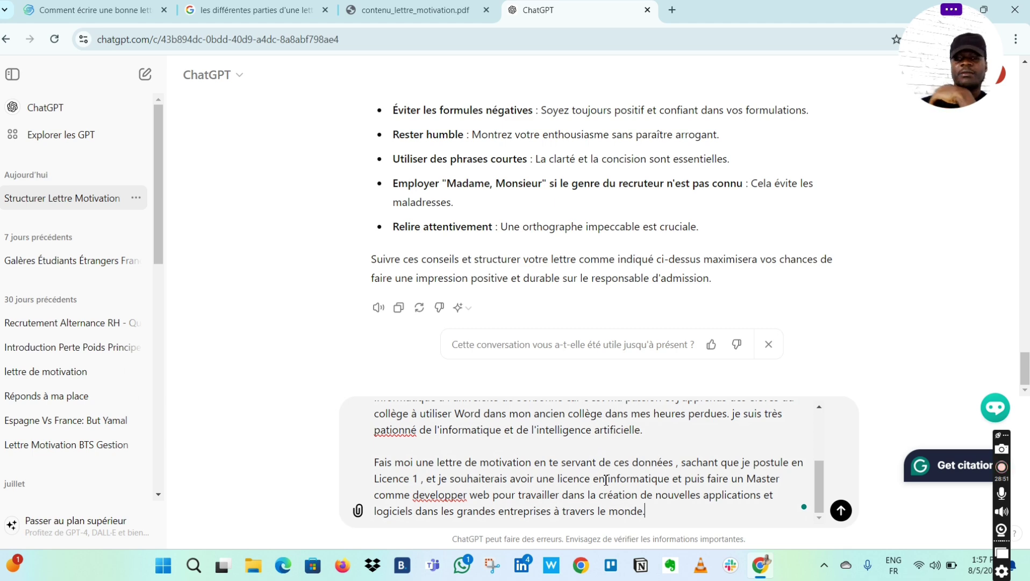
{"action": "scroll", "coordinate": [606, 479], "scroll_direction": "up", "scroll_amount": 3}
{"action": "scroll", "coordinate": [606, 479], "scroll_direction": "down", "scroll_amount": 3}
{"action": "scroll", "coordinate": [606, 479], "scroll_direction": "up", "scroll_amount": 3}
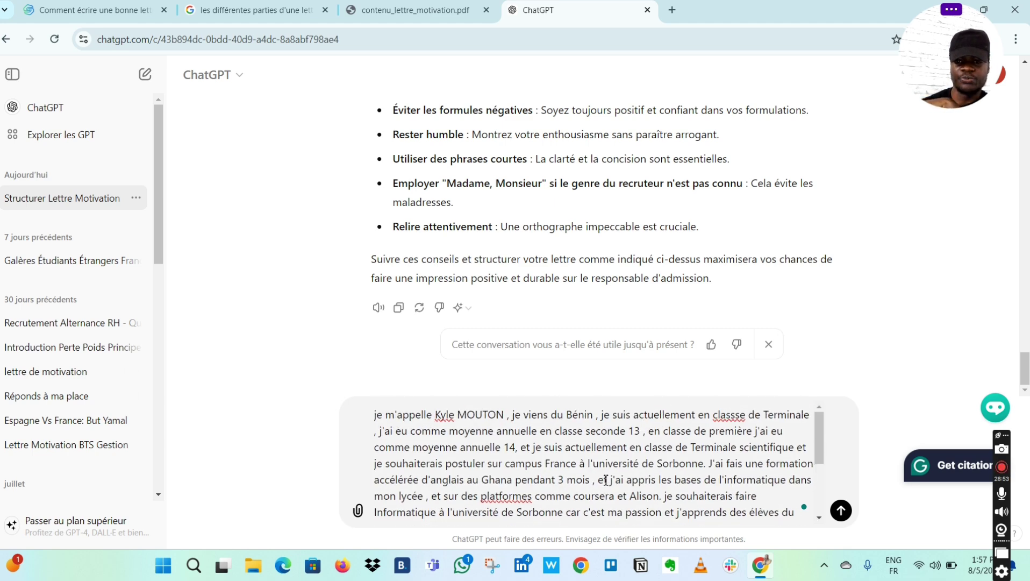
{"action": "scroll", "coordinate": [715, 478], "scroll_direction": "down", "scroll_amount": 3}
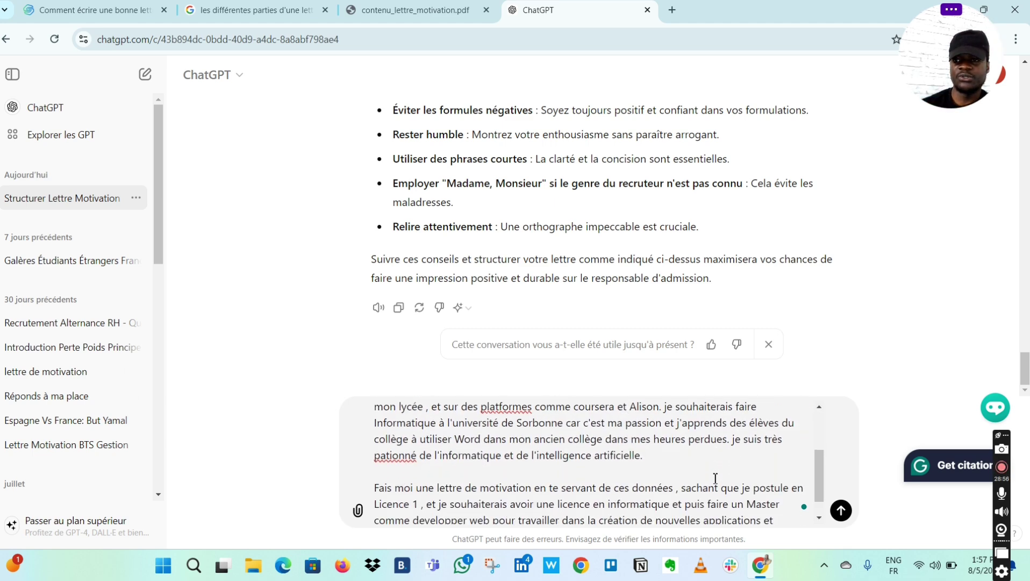
- Send the request and review the generated Licence 1 Informatique Sorbonne motivation letter
{"action": "left_click", "coordinate": [840, 519]}
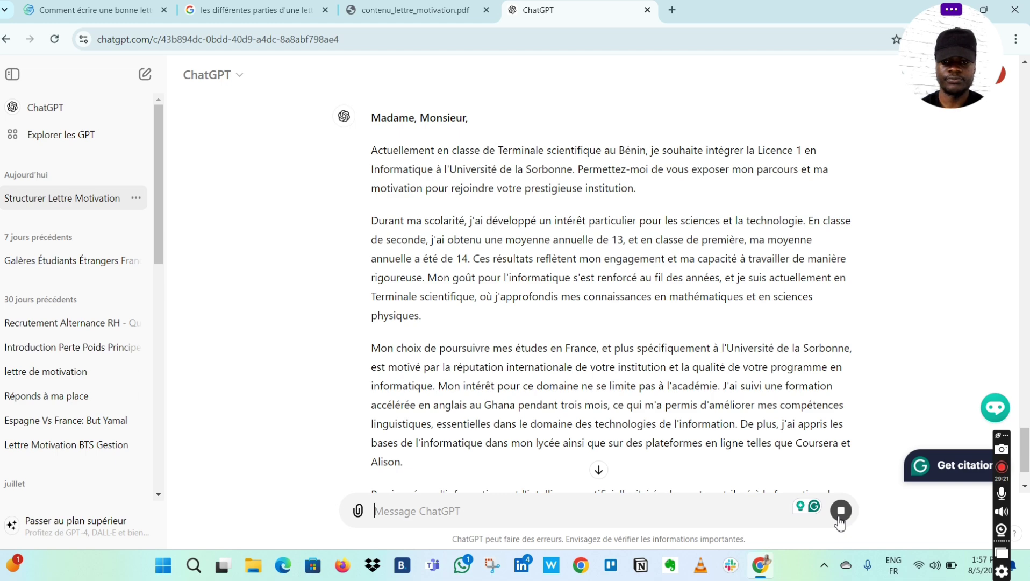
{"action": "scroll", "coordinate": [804, 301], "scroll_direction": "down", "scroll_amount": 2}
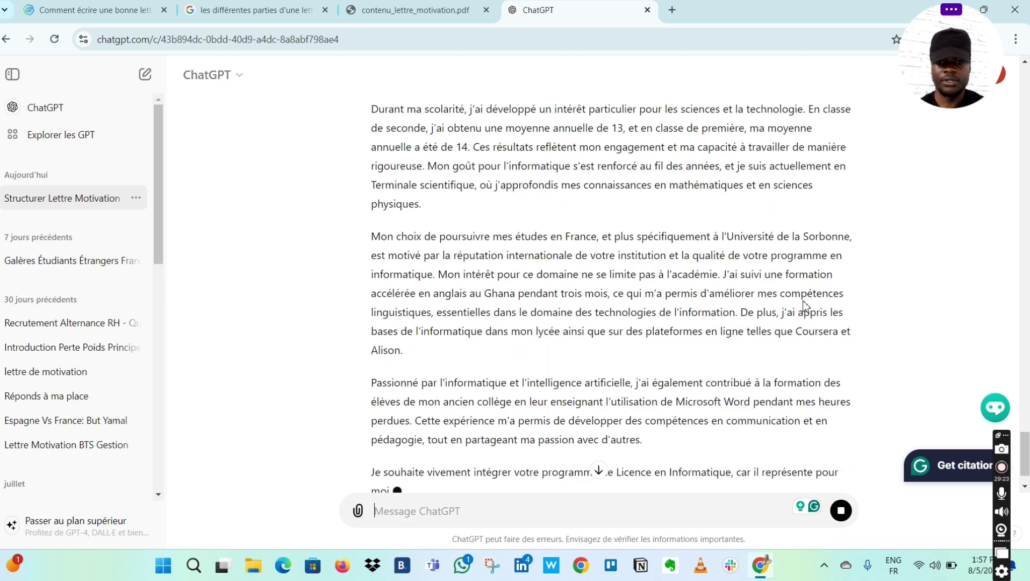
{"action": "scroll", "coordinate": [804, 304], "scroll_direction": "down", "scroll_amount": 2}
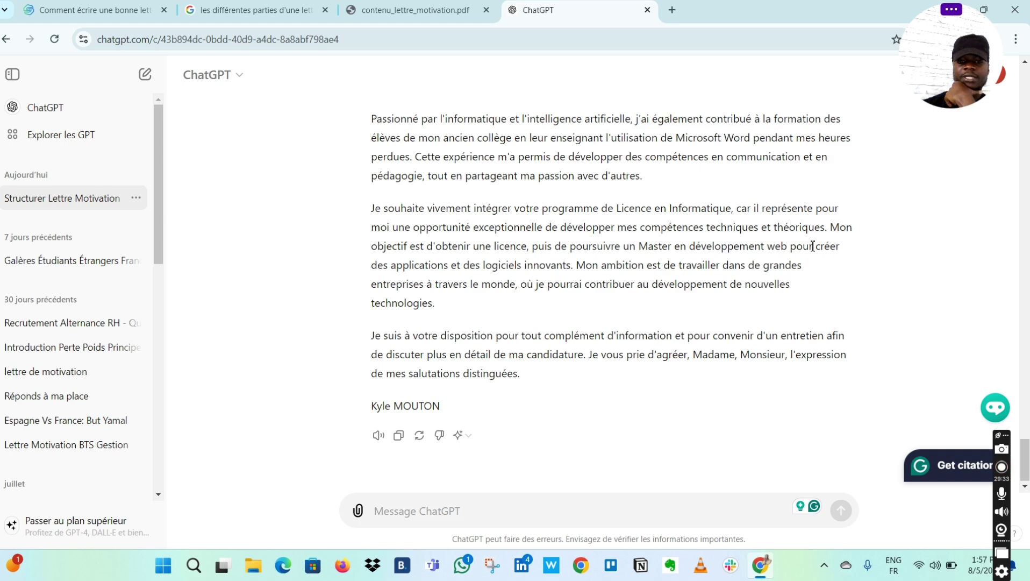
{"action": "scroll", "coordinate": [699, 226], "scroll_direction": "up", "scroll_amount": 3}
{"action": "scroll", "coordinate": [698, 227], "scroll_direction": "up", "scroll_amount": 2}
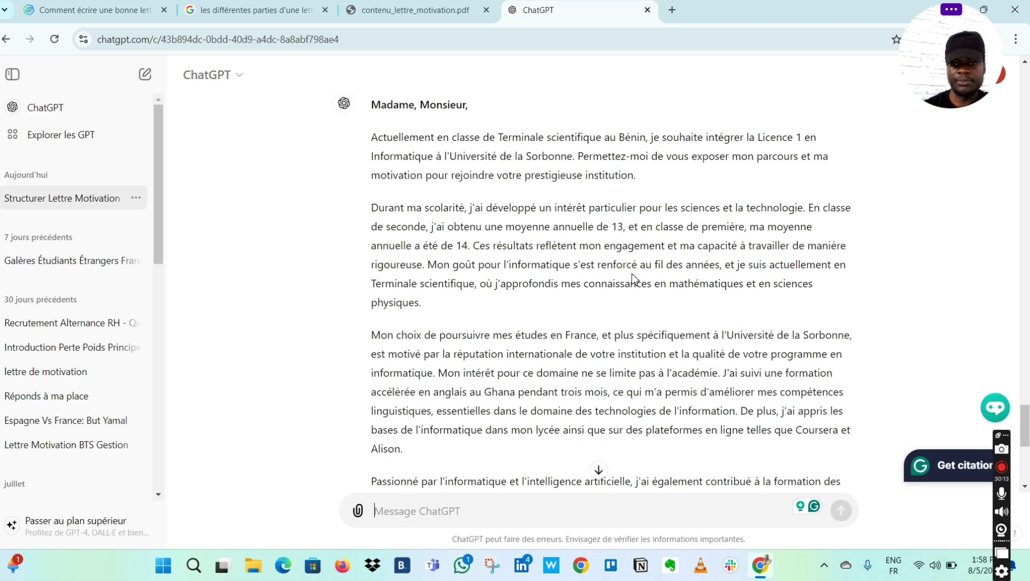
{"action": "scroll", "coordinate": [690, 291], "scroll_direction": "down", "scroll_amount": 1}
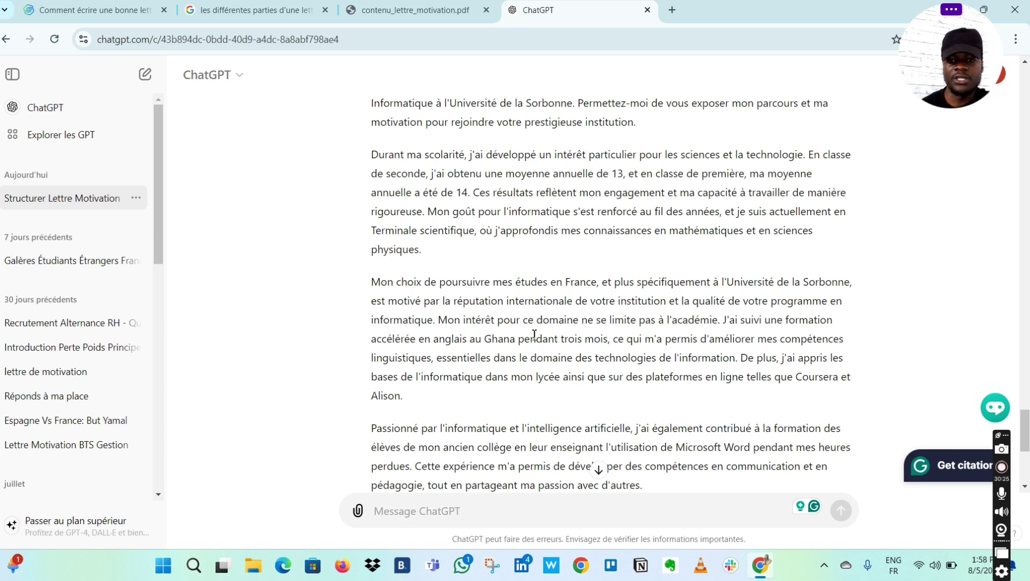
{"action": "scroll", "coordinate": [534, 335], "scroll_direction": "down", "scroll_amount": 1}
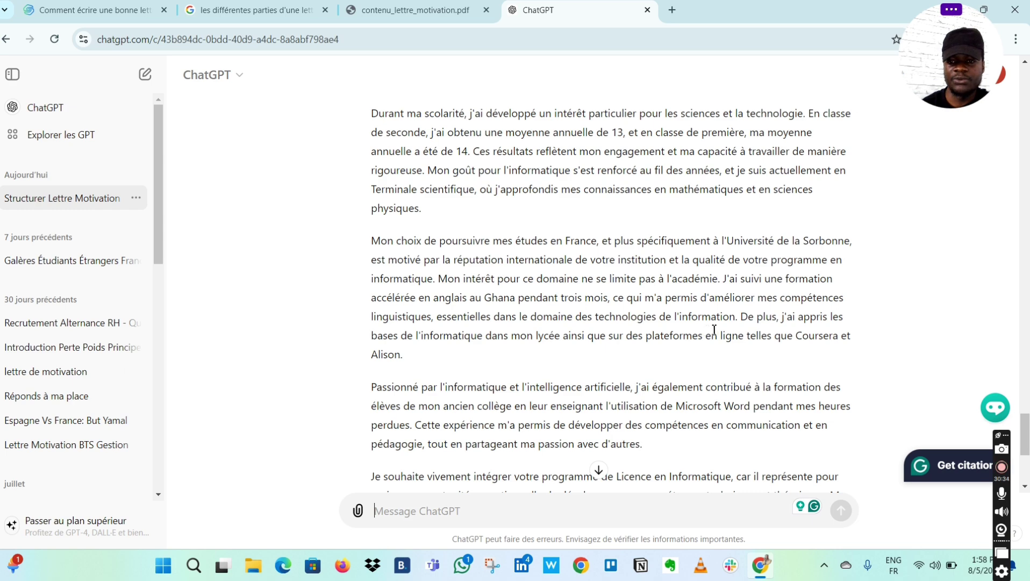
{"action": "scroll", "coordinate": [811, 332], "scroll_direction": "down", "scroll_amount": 2}
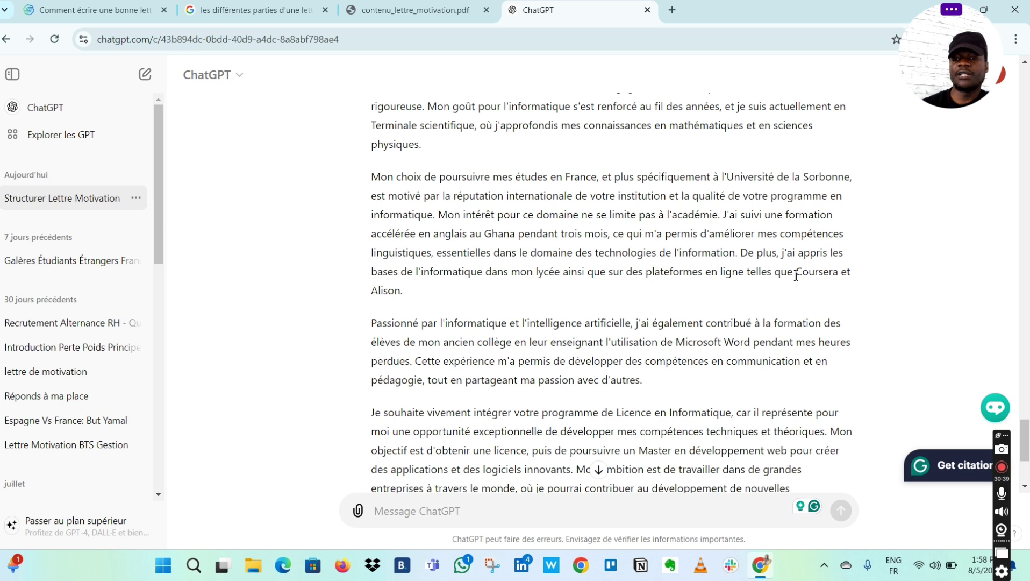
{"action": "left_click_drag", "start_coordinate": [797, 277], "coordinate": [839, 275]}
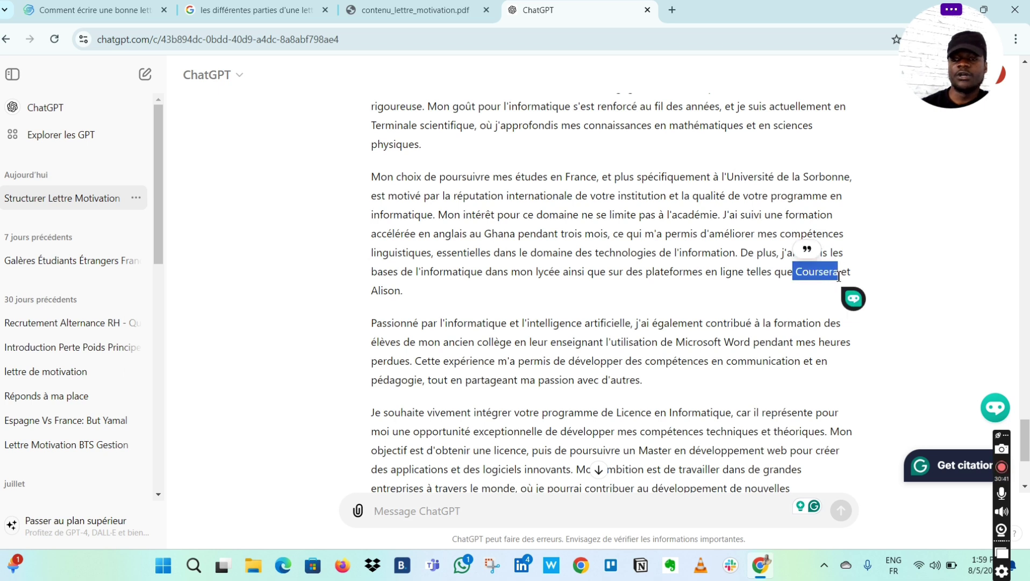
{"action": "left_click_drag", "start_coordinate": [374, 293], "coordinate": [408, 293]}
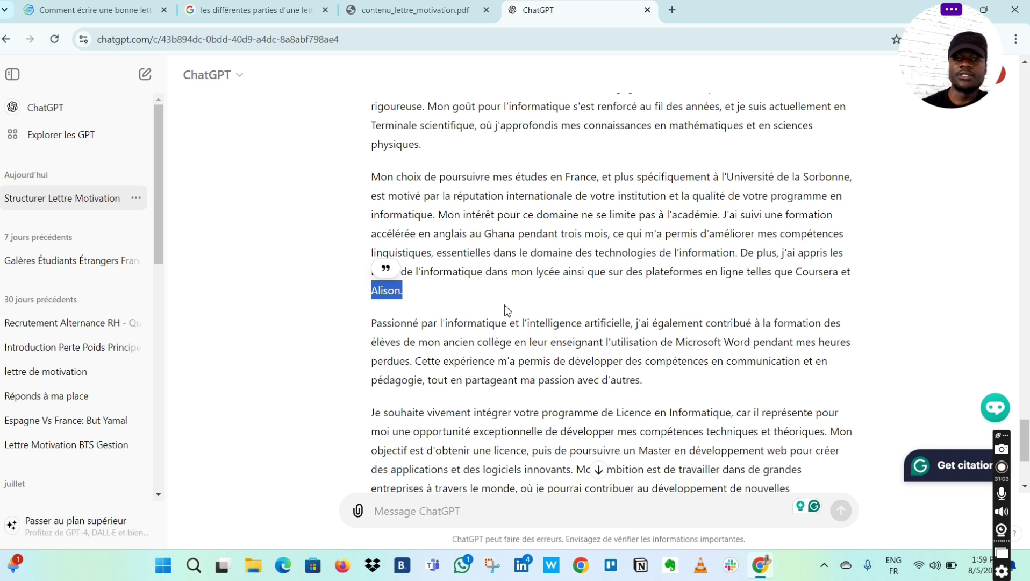
- Copy the entire generated motivation letter with the Copy icon below the reply
{"action": "left_click", "coordinate": [423, 297]}
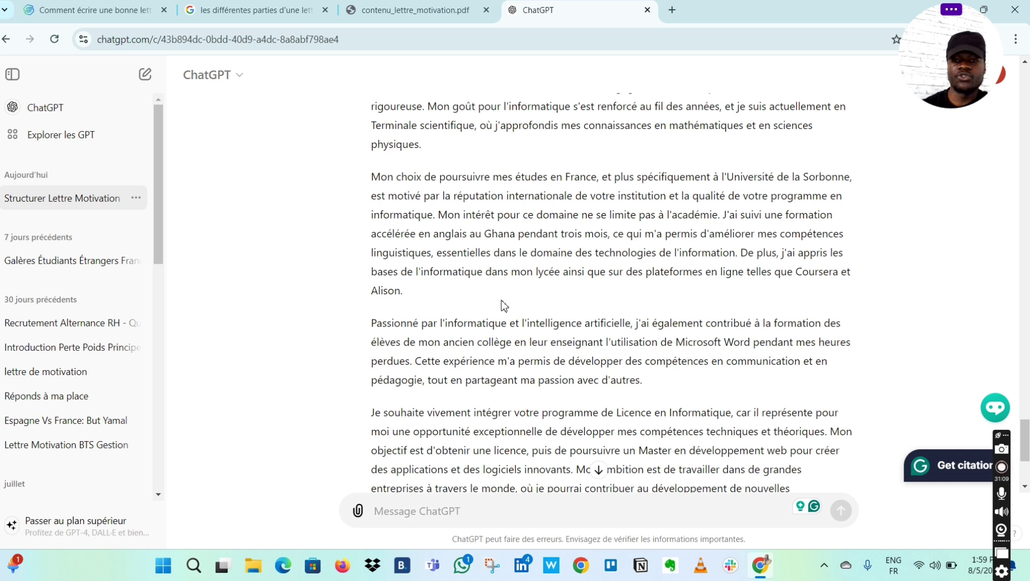
{"action": "scroll", "coordinate": [670, 299], "scroll_direction": "down", "scroll_amount": 1}
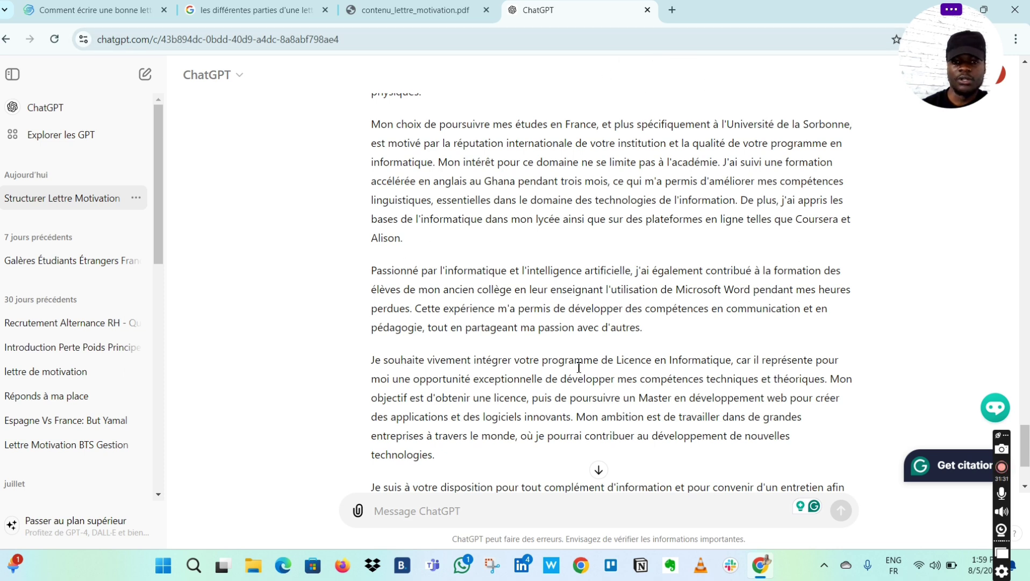
{"action": "scroll", "coordinate": [579, 368], "scroll_direction": "down", "scroll_amount": 1}
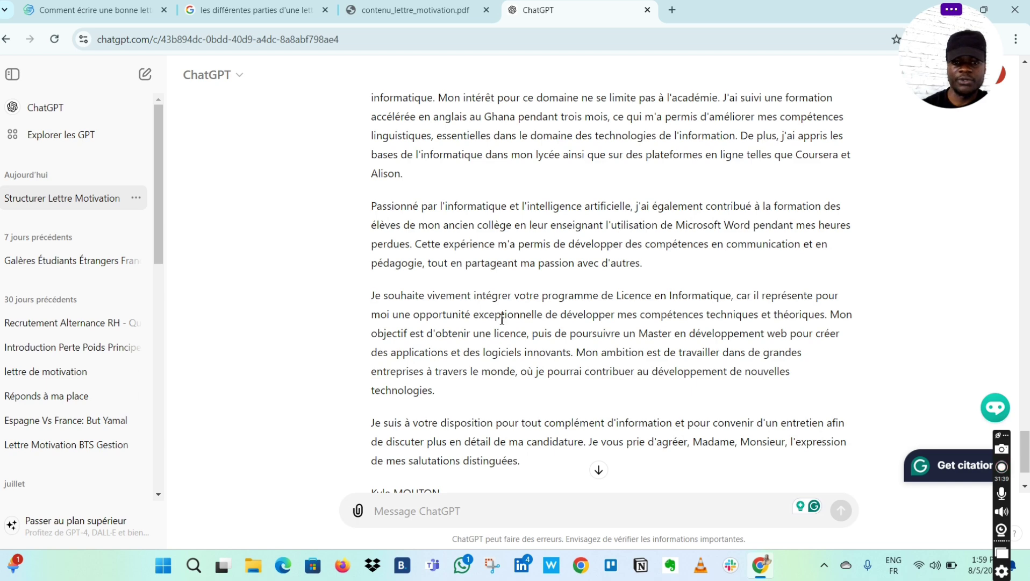
{"action": "scroll", "coordinate": [501, 319], "scroll_direction": "down", "scroll_amount": 2}
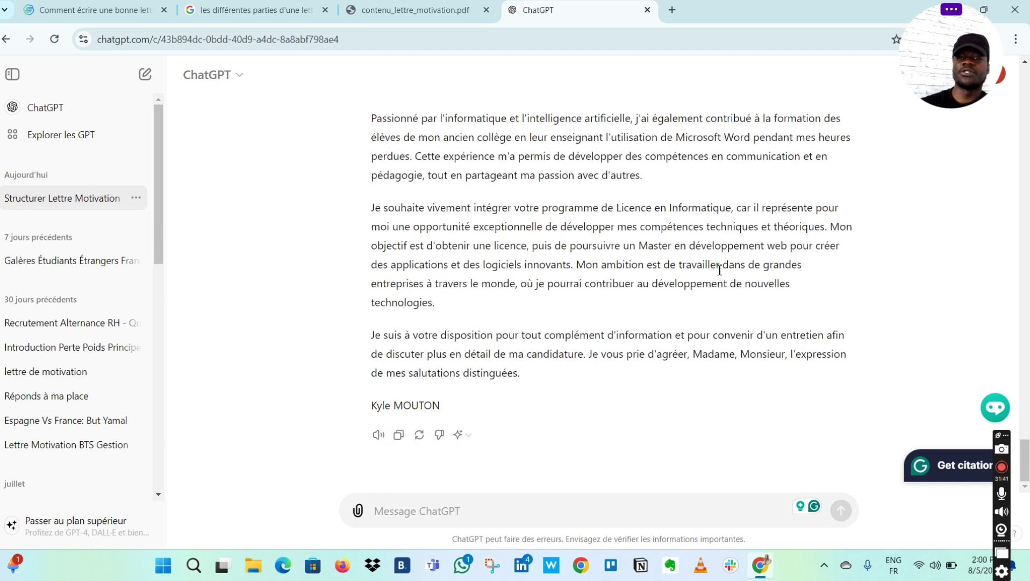
{"action": "scroll", "coordinate": [720, 269], "scroll_direction": "up", "scroll_amount": 10}
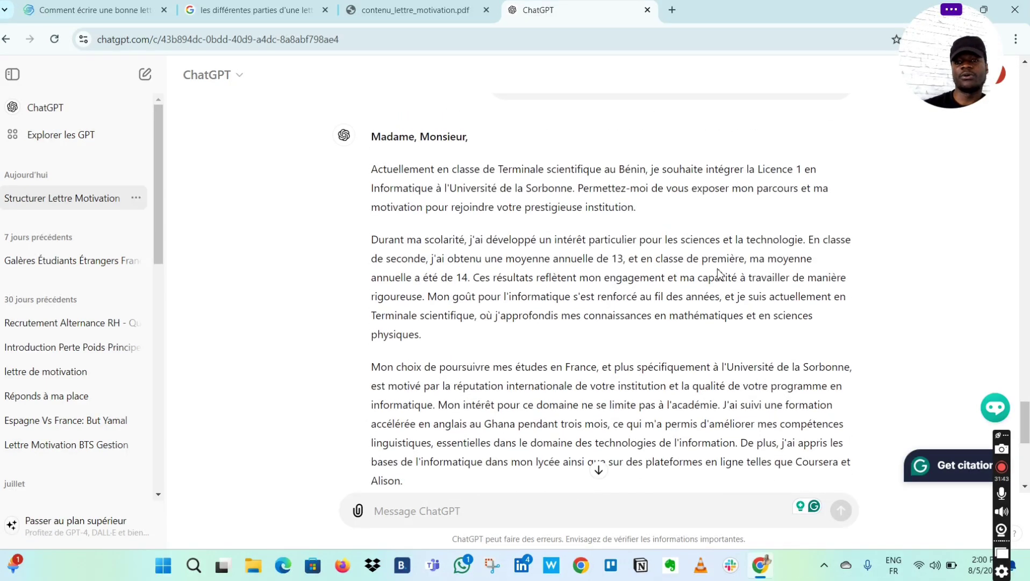
{"action": "scroll", "coordinate": [718, 271], "scroll_direction": "down", "scroll_amount": 5}
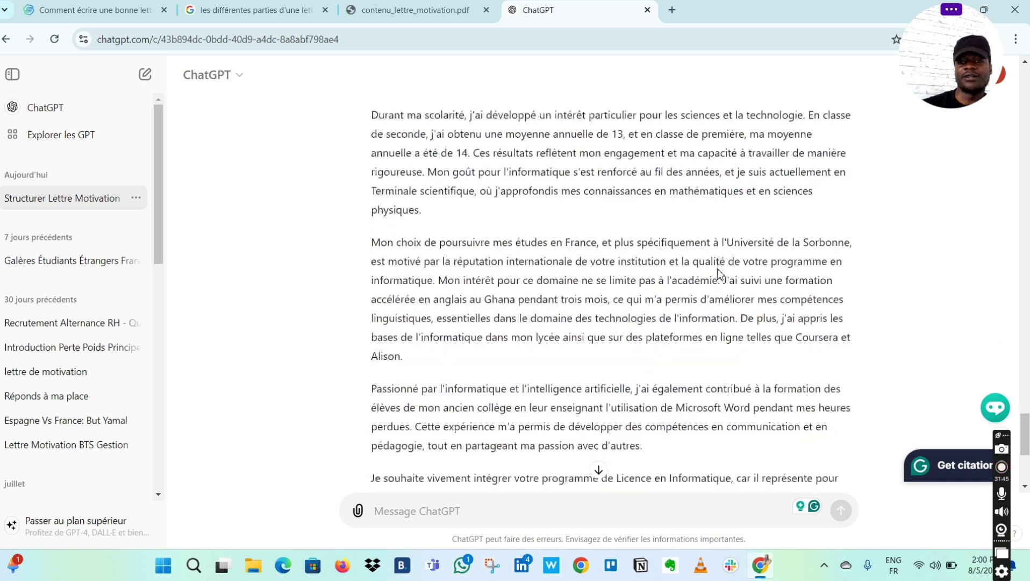
{"action": "scroll", "coordinate": [689, 238], "scroll_direction": "down", "scroll_amount": 2}
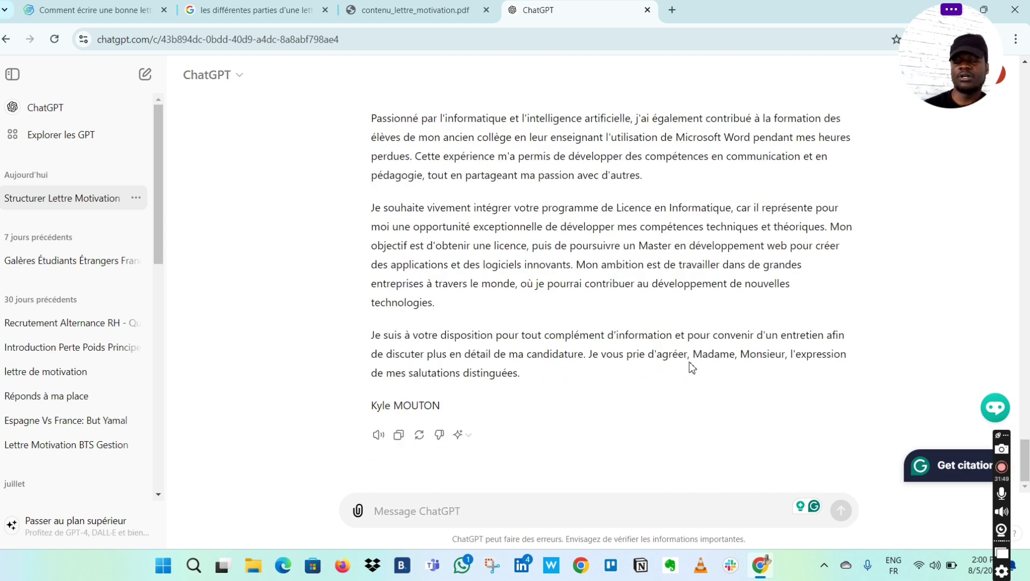
{"action": "scroll", "coordinate": [692, 367], "scroll_direction": "up", "scroll_amount": 4}
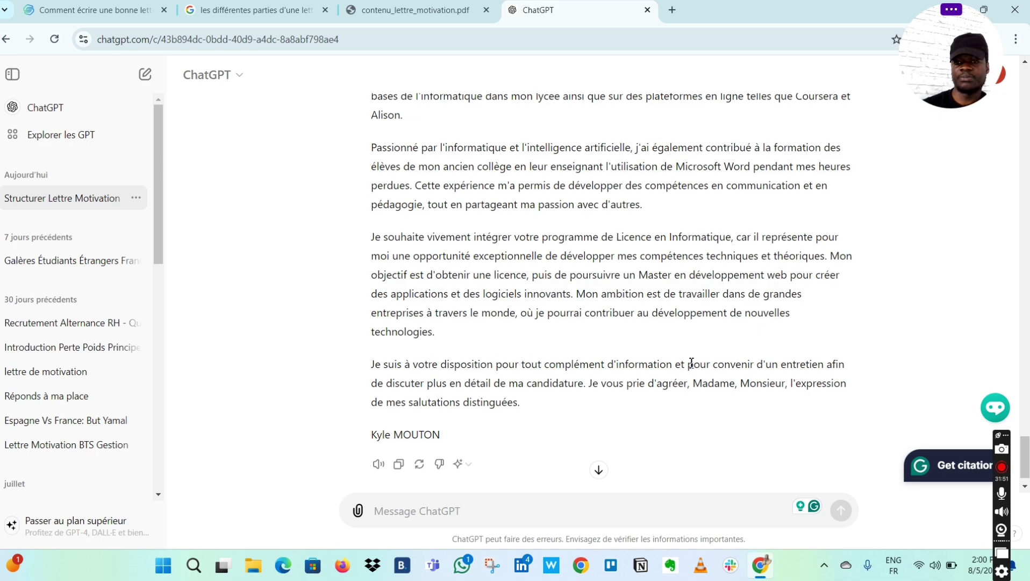
{"action": "scroll", "coordinate": [692, 364], "scroll_direction": "up", "scroll_amount": 3}
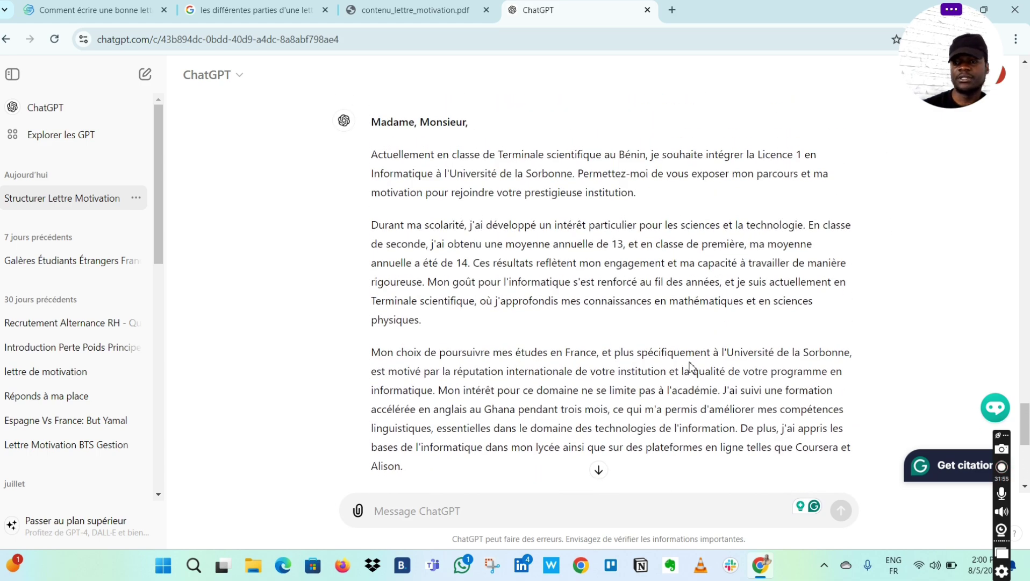
{"action": "scroll", "coordinate": [690, 365], "scroll_direction": "down", "scroll_amount": 7}
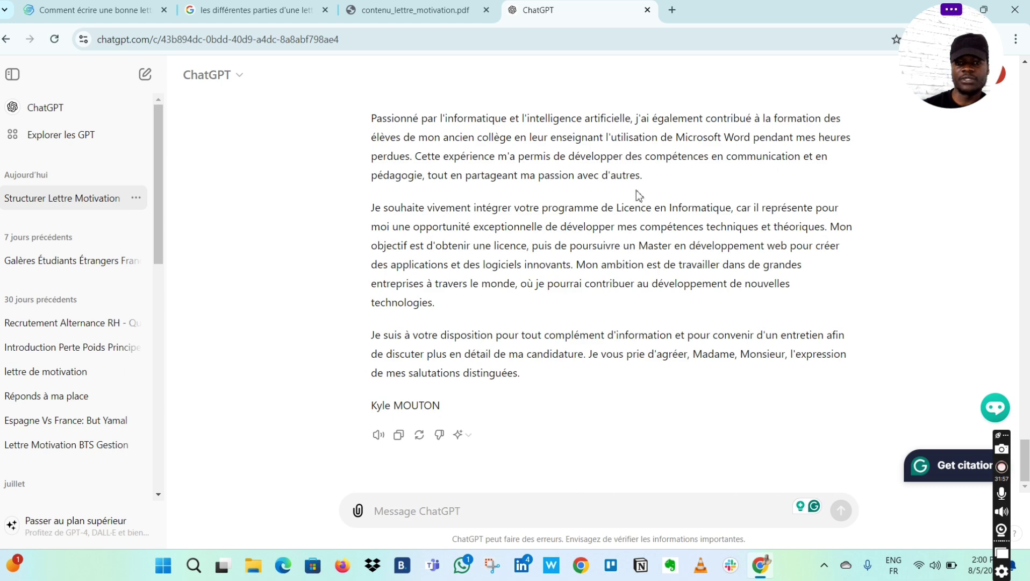
{"action": "scroll", "coordinate": [636, 261], "scroll_direction": "up", "scroll_amount": 2}
{"action": "scroll", "coordinate": [637, 269], "scroll_direction": "down", "scroll_amount": 2}
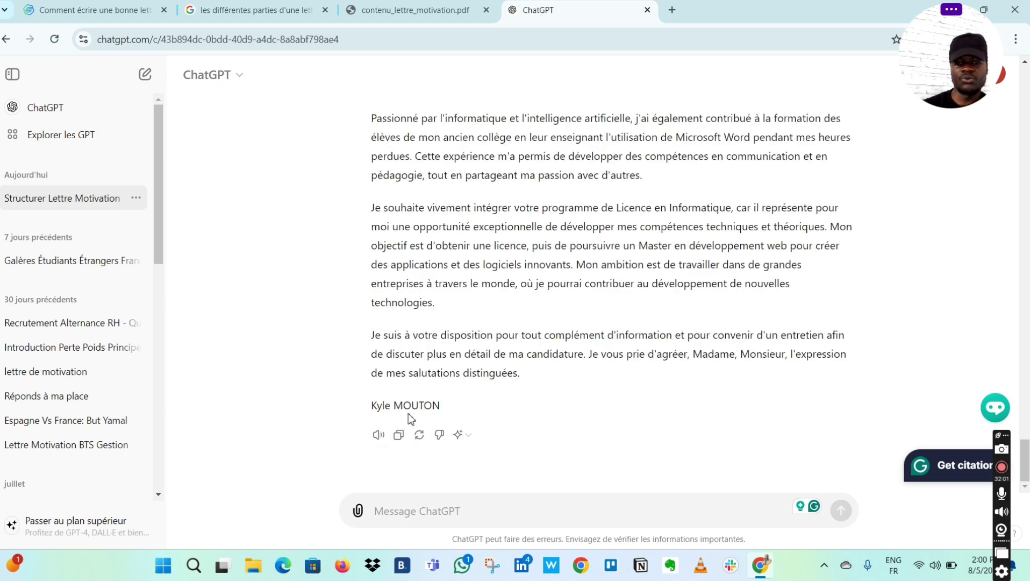
{"action": "left_click", "coordinate": [399, 436]}
- Search 'google doc' in a new tab and start a new Google Docs document
{"action": "left_click", "coordinate": [672, 10]}
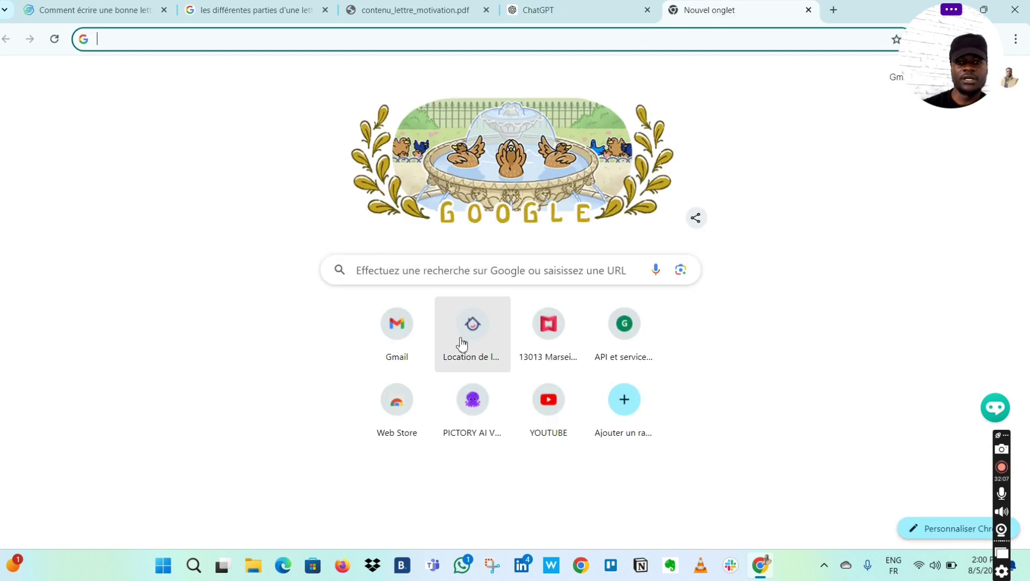
{"action": "type", "text": "goo"}
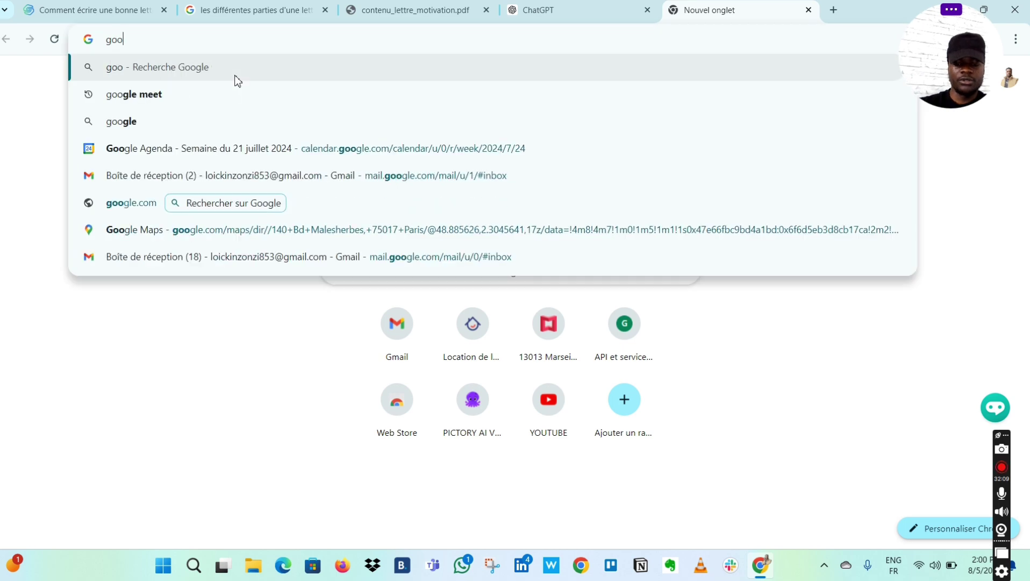
{"action": "type", "text": "gle doc"}
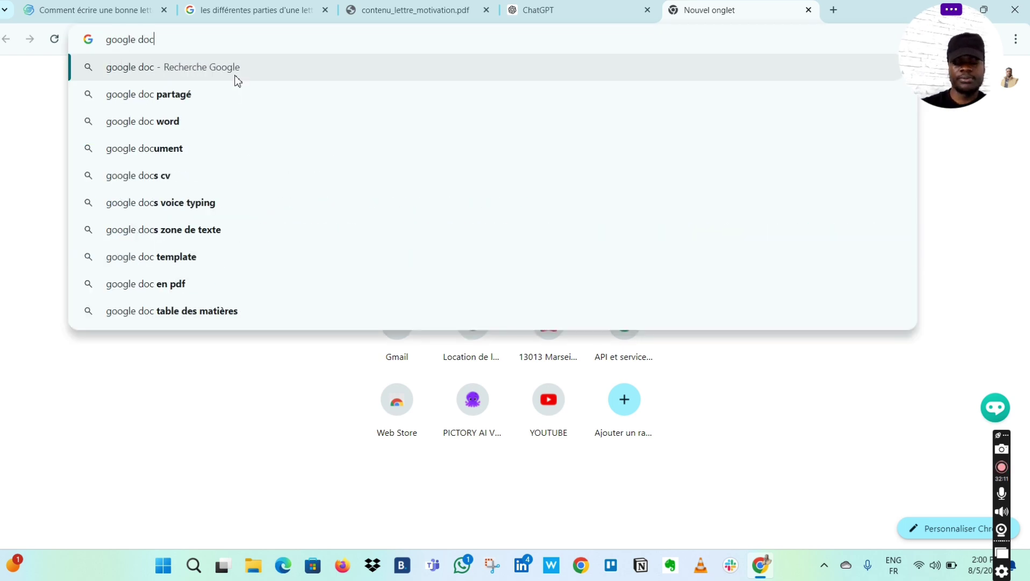
{"action": "key", "text": "Return"}
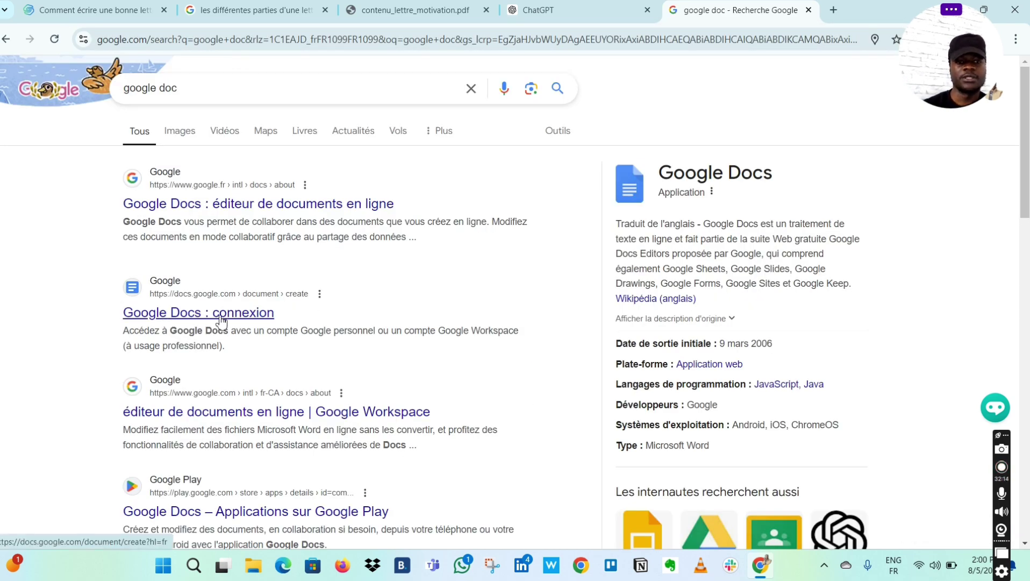
{"action": "left_click", "coordinate": [219, 316]}
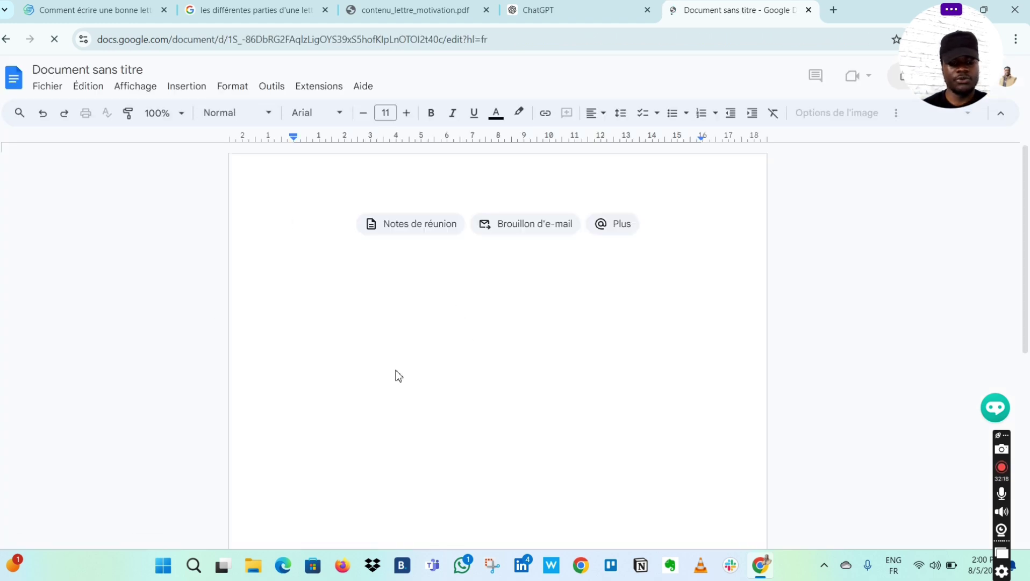
- Paste the copied motivation letter into the blank document
{"action": "key", "text": "ctrl+v"}
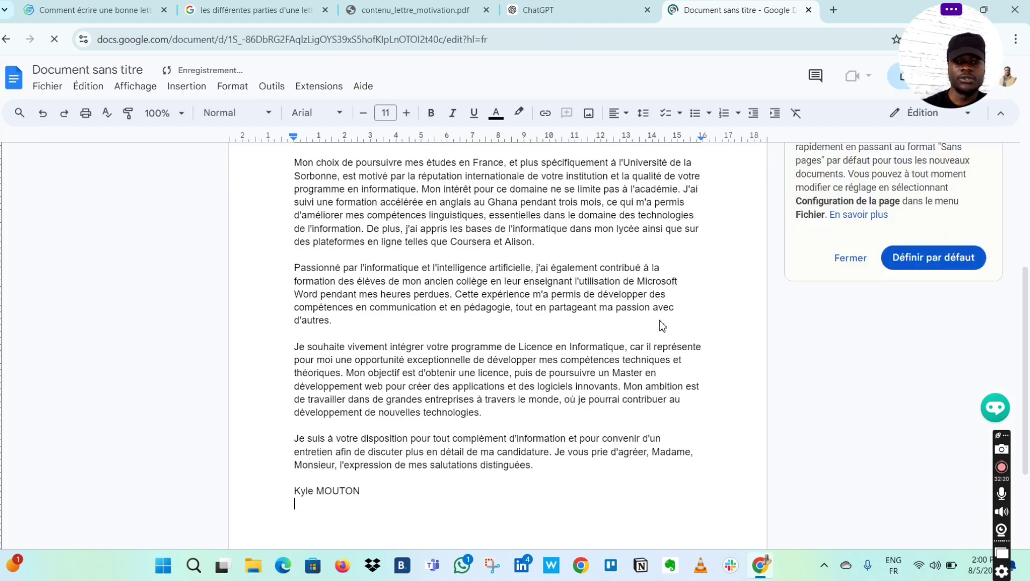
{"action": "scroll", "coordinate": [662, 325], "scroll_direction": "up", "scroll_amount": 3}
{"action": "scroll", "coordinate": [661, 326], "scroll_direction": "down", "scroll_amount": 1}
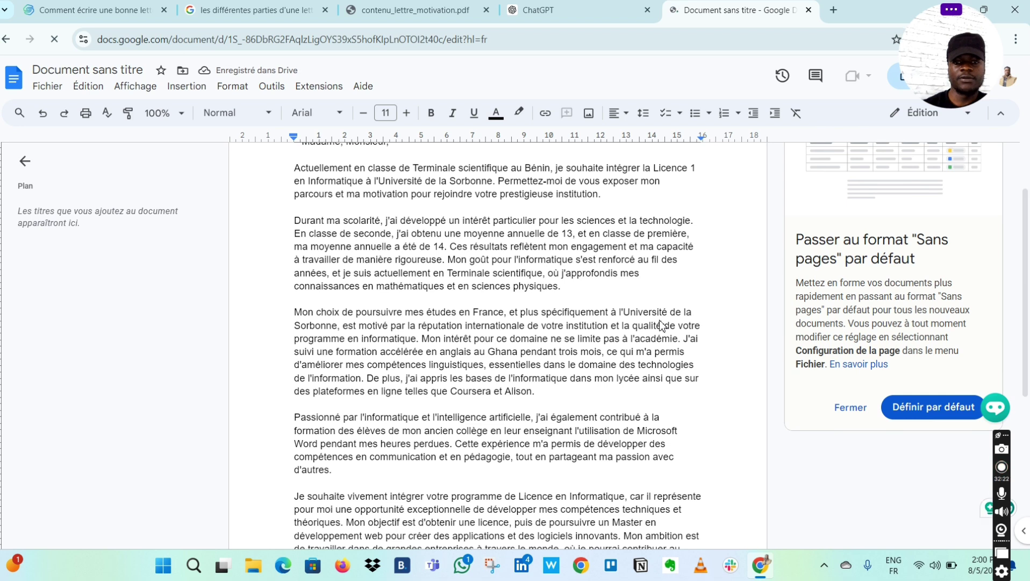
- Set the pasted letter's font to Times New Roman from the toolbar font list
{"action": "left_click", "coordinate": [340, 114]}
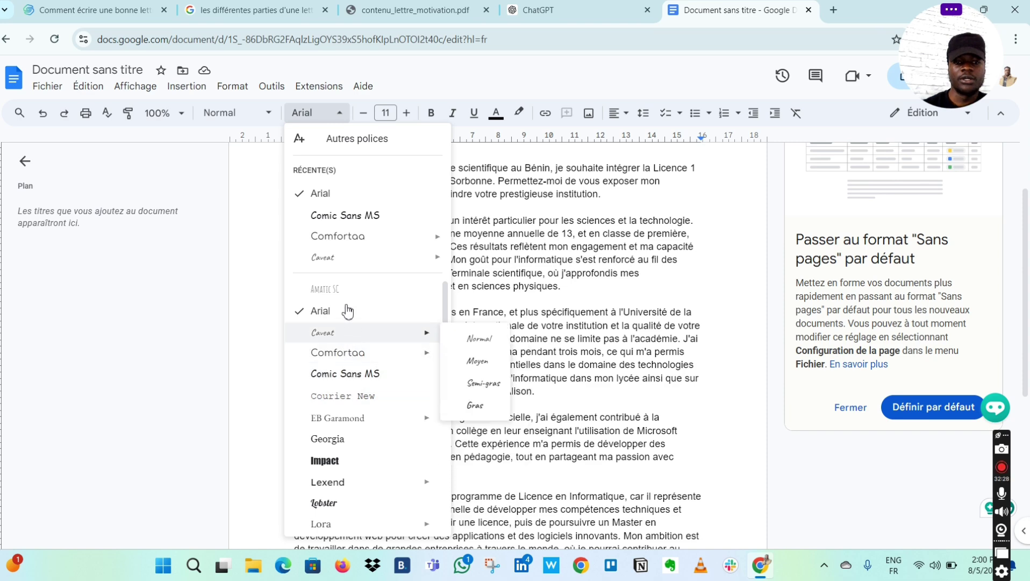
{"action": "scroll", "coordinate": [347, 307], "scroll_direction": "down", "scroll_amount": 1}
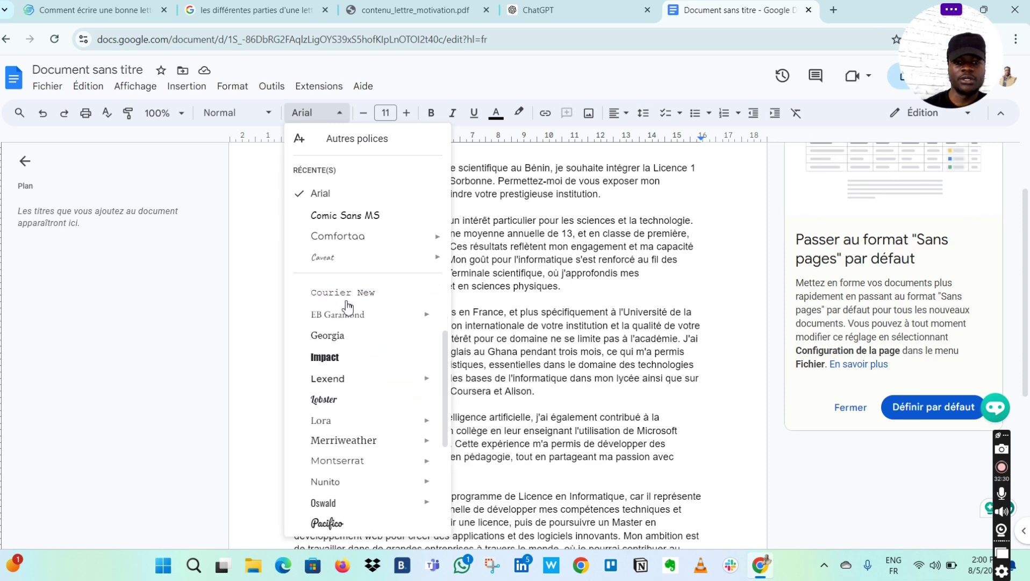
{"action": "scroll", "coordinate": [347, 307], "scroll_direction": "up", "scroll_amount": 2}
{"action": "scroll", "coordinate": [348, 306], "scroll_direction": "down", "scroll_amount": 4}
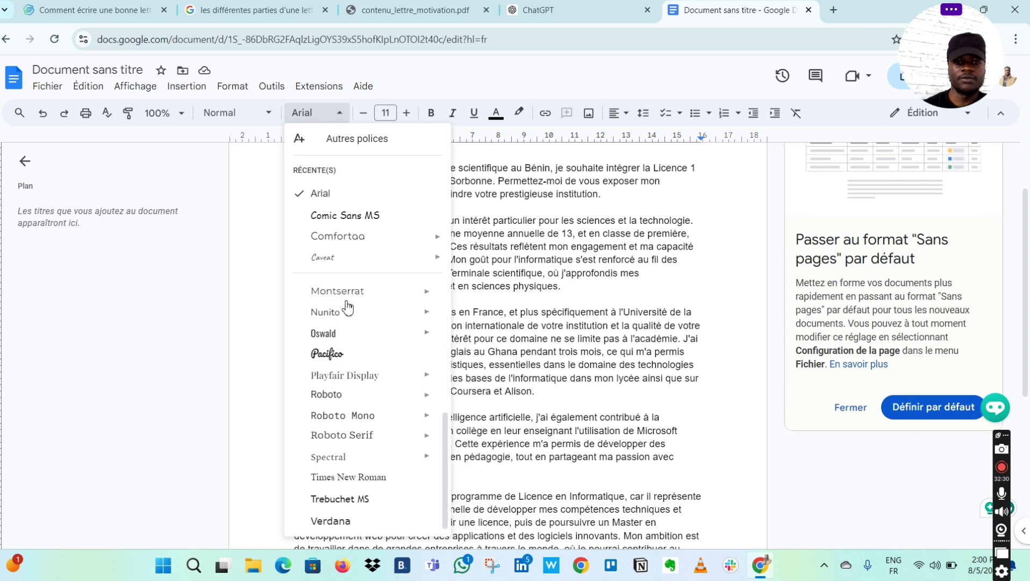
{"action": "left_click", "coordinate": [347, 478]}
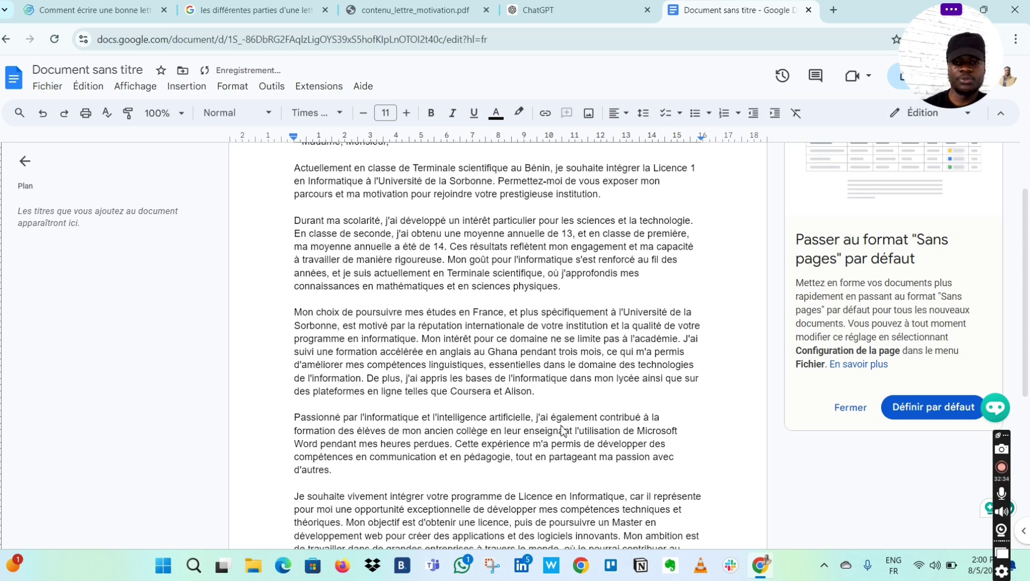
{"action": "scroll", "coordinate": [564, 433], "scroll_direction": "up", "scroll_amount": 2}
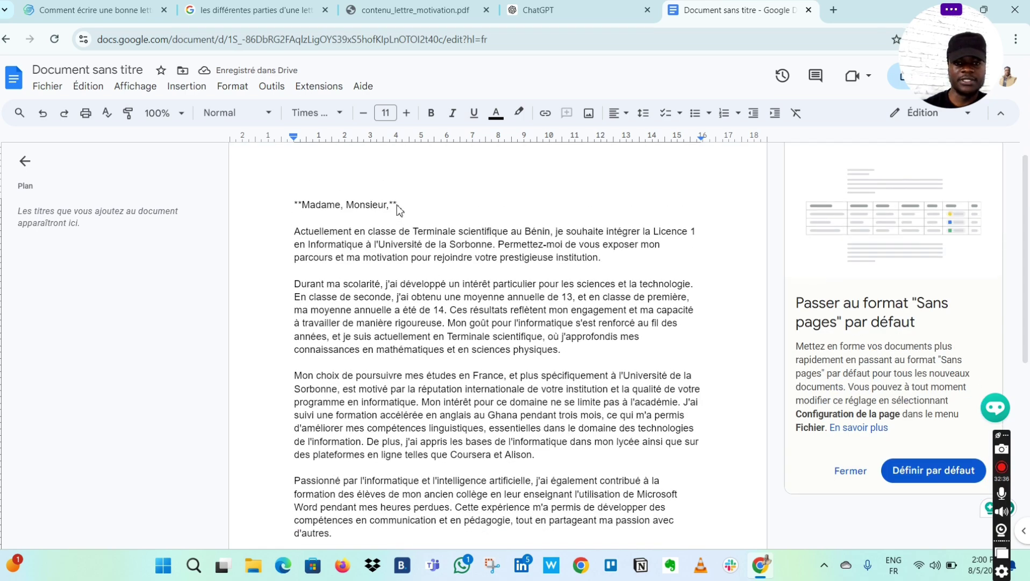
{"action": "scroll", "coordinate": [454, 344], "scroll_direction": "down", "scroll_amount": 6}
{"action": "left_click", "coordinate": [315, 363]}
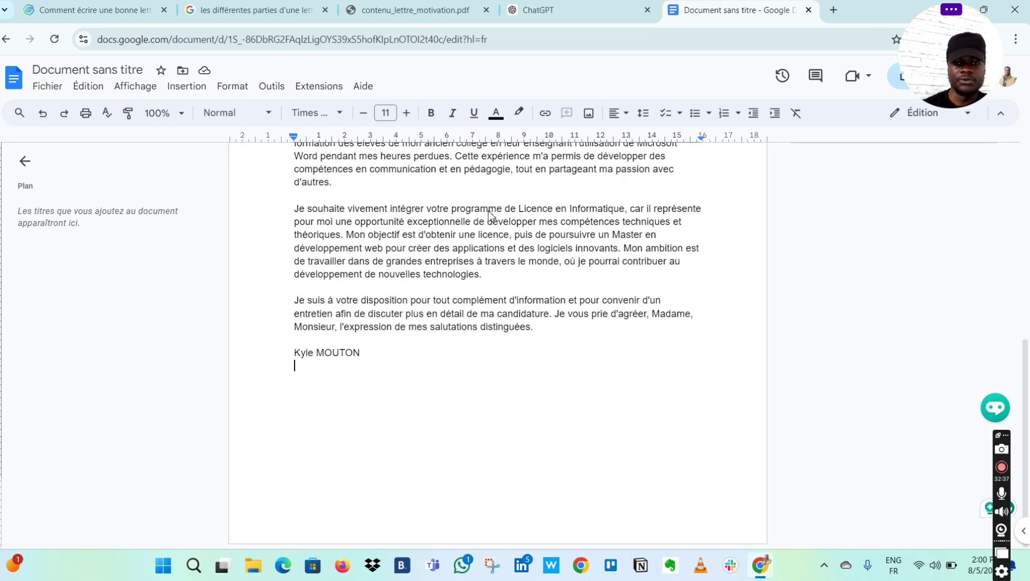
{"action": "scroll", "coordinate": [491, 220], "scroll_direction": "up", "scroll_amount": 10}
{"action": "scroll", "coordinate": [494, 223], "scroll_direction": "down", "scroll_amount": 1}
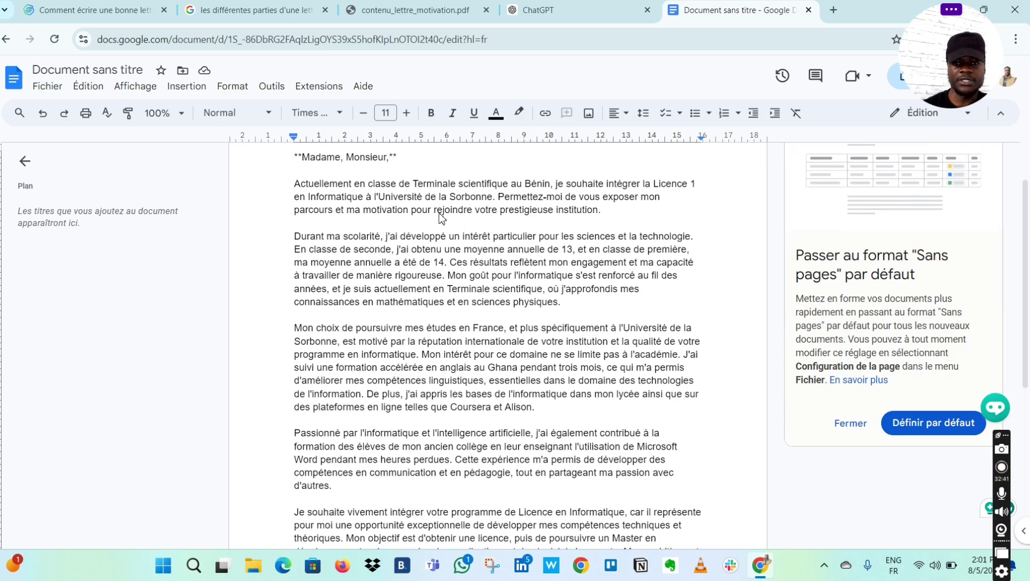
{"action": "scroll", "coordinate": [578, 222], "scroll_direction": "down", "scroll_amount": 5}
{"action": "scroll", "coordinate": [578, 222], "scroll_direction": "up", "scroll_amount": 6}
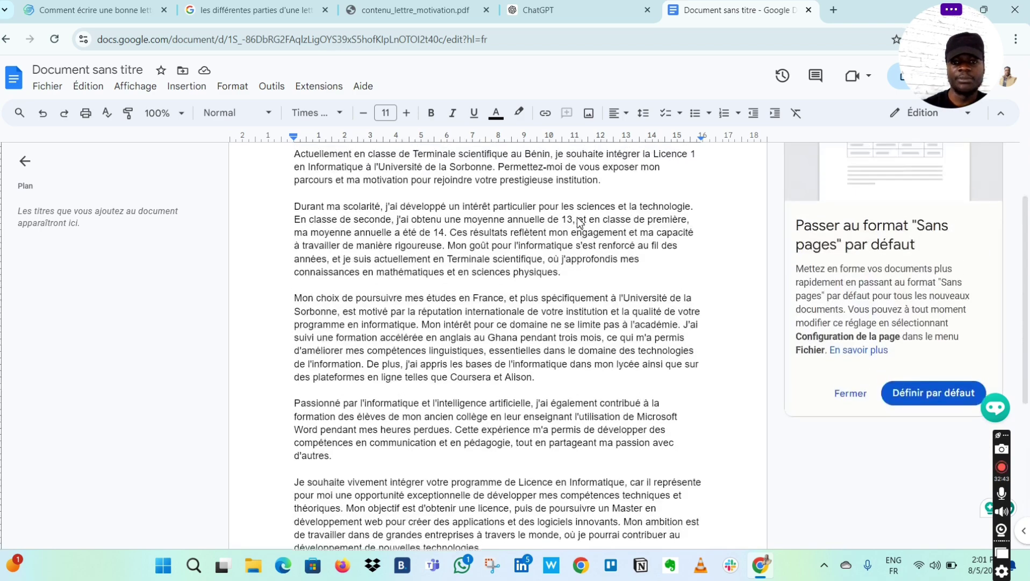
{"action": "scroll", "coordinate": [578, 222], "scroll_direction": "down", "scroll_amount": 3}
{"action": "scroll", "coordinate": [578, 222], "scroll_direction": "down", "scroll_amount": 1}
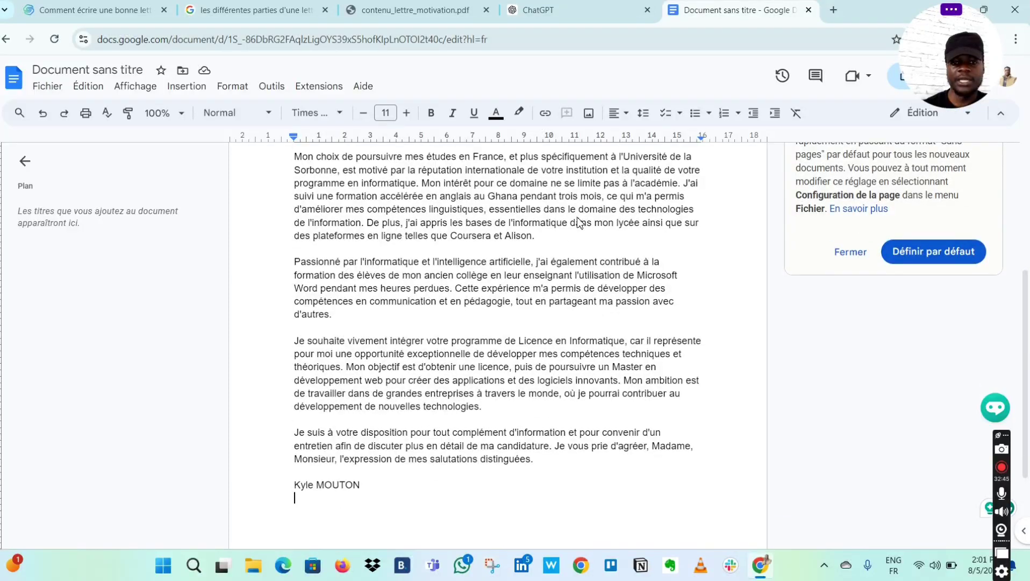
{"action": "scroll", "coordinate": [476, 315], "scroll_direction": "up", "scroll_amount": 4}
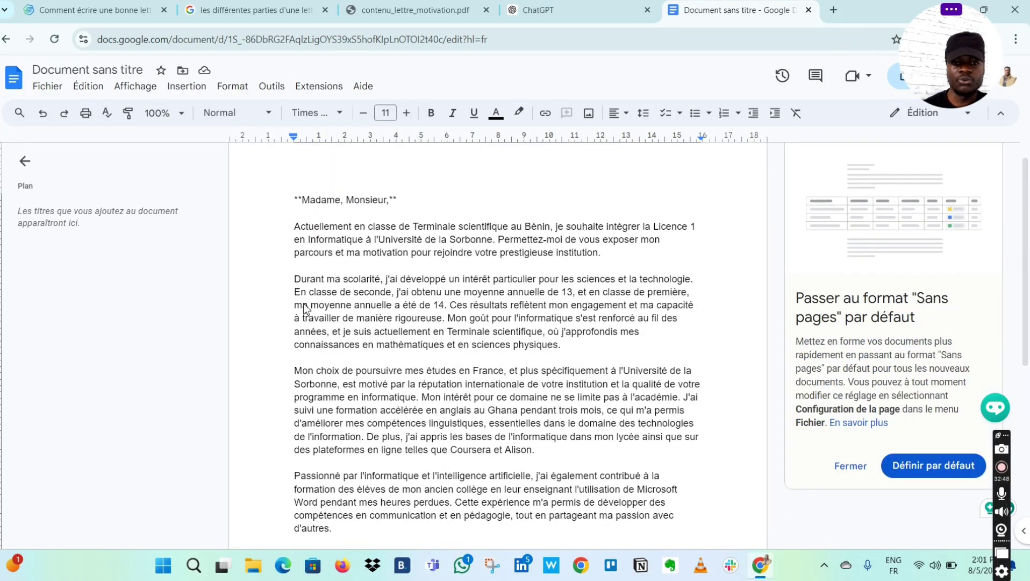
{"action": "scroll", "coordinate": [562, 341], "scroll_direction": "down", "scroll_amount": 1}
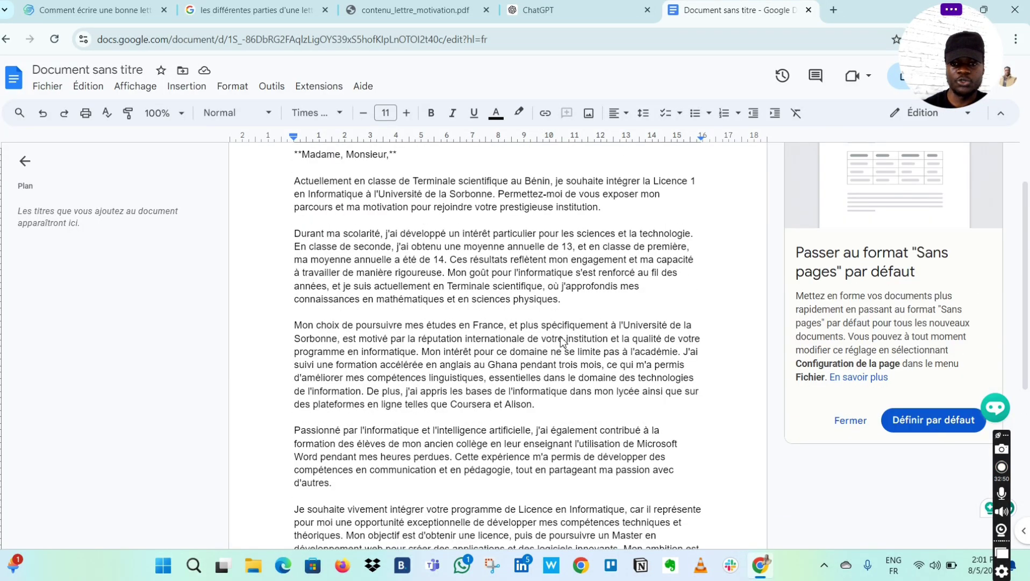
{"action": "scroll", "coordinate": [591, 376], "scroll_direction": "down", "scroll_amount": 1}
{"action": "scroll", "coordinate": [592, 376], "scroll_direction": "down", "scroll_amount": 1}
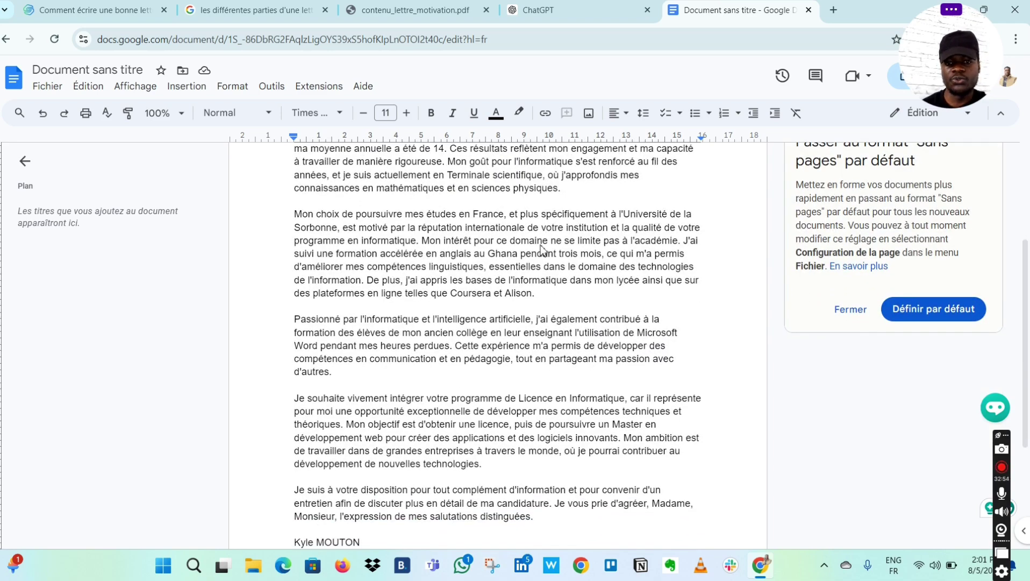
{"action": "scroll", "coordinate": [542, 248], "scroll_direction": "down", "scroll_amount": 2}
{"action": "scroll", "coordinate": [543, 250], "scroll_direction": "up", "scroll_amount": 5}
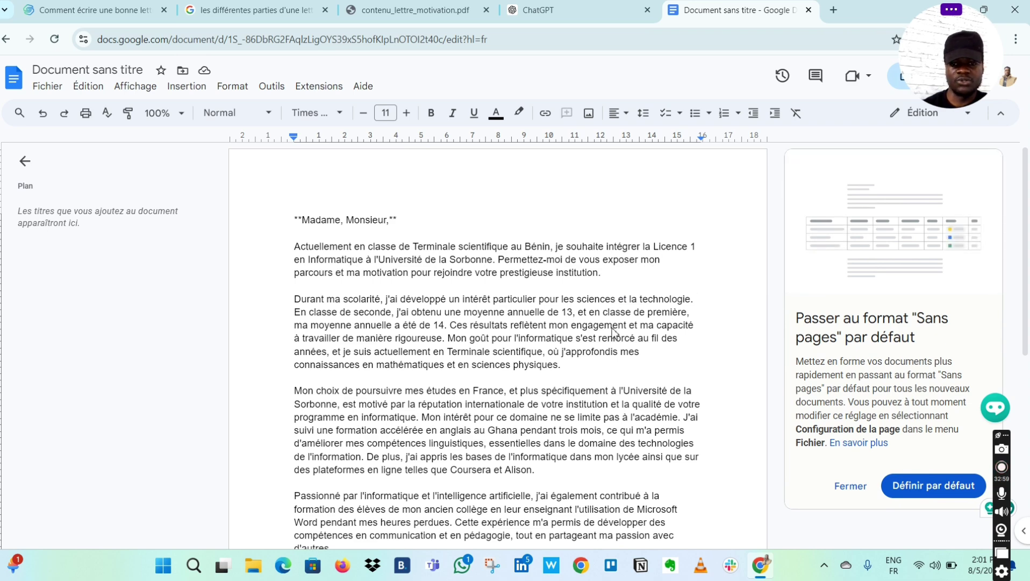
{"action": "scroll", "coordinate": [601, 366], "scroll_direction": "down", "scroll_amount": 2}
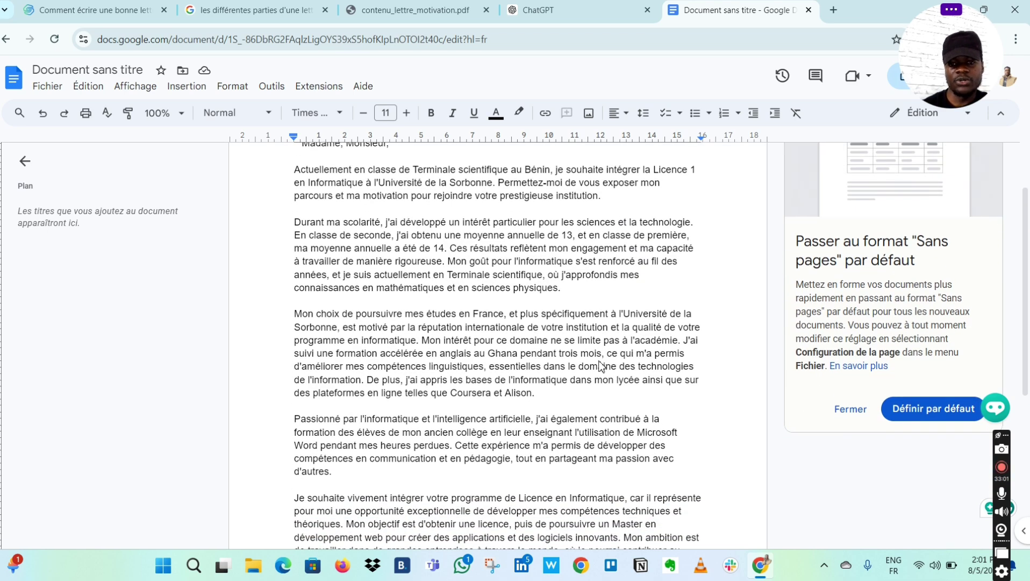
{"action": "scroll", "coordinate": [601, 366], "scroll_direction": "down", "scroll_amount": 1}
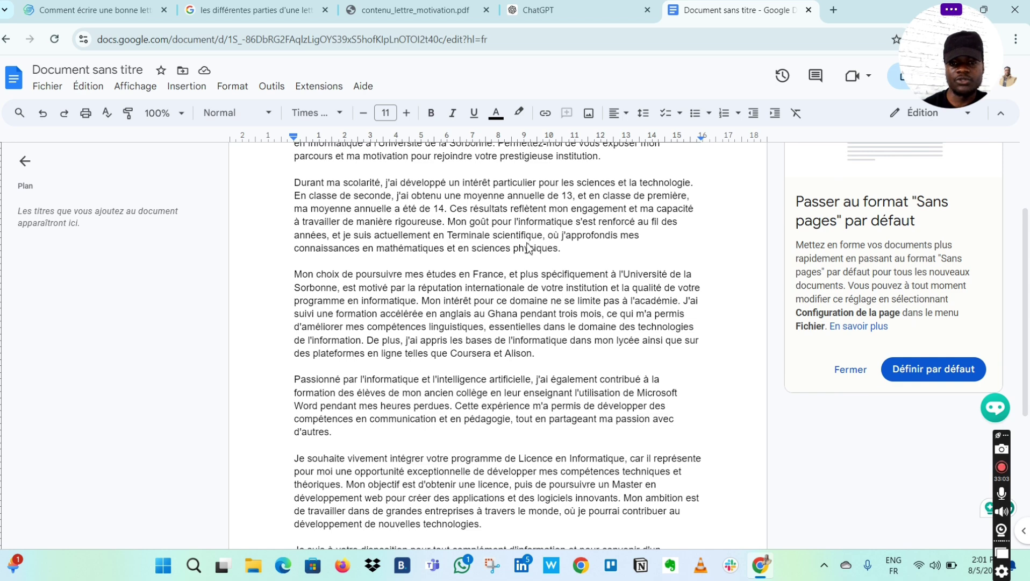
{"action": "scroll", "coordinate": [529, 247], "scroll_direction": "up", "scroll_amount": 2}
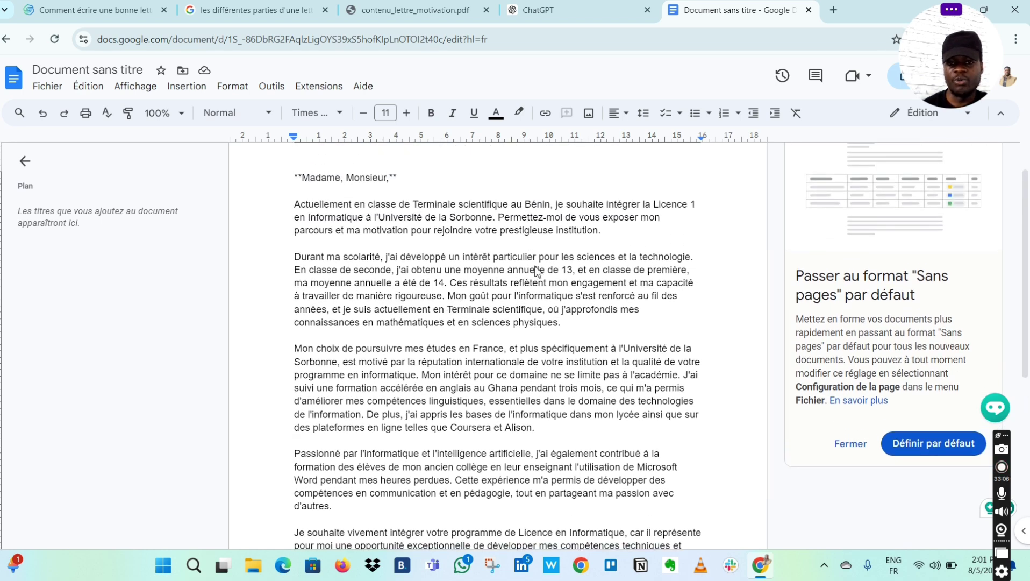
{"action": "scroll", "coordinate": [544, 376], "scroll_direction": "down", "scroll_amount": 1}
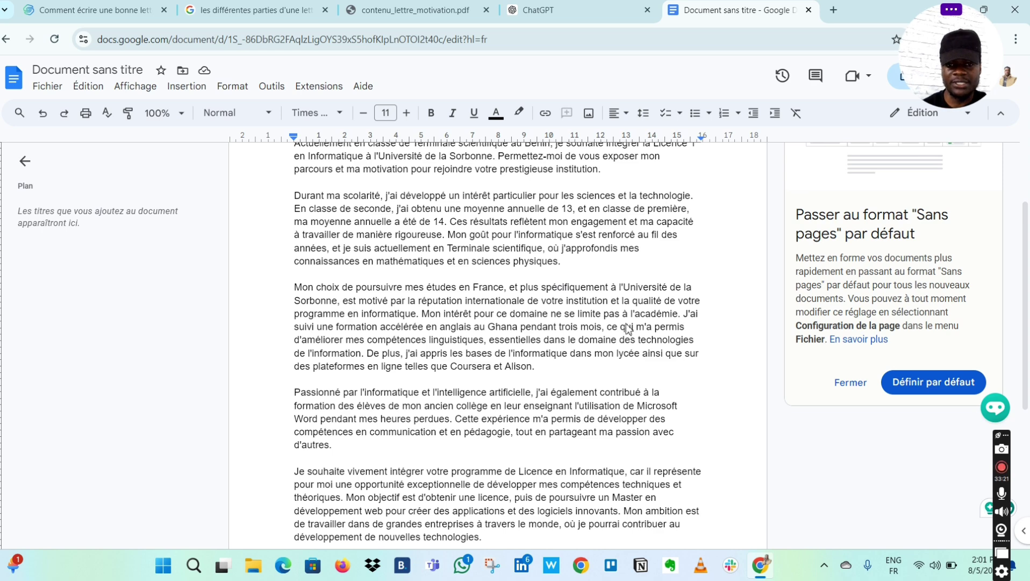
{"action": "scroll", "coordinate": [562, 383], "scroll_direction": "down", "scroll_amount": 1}
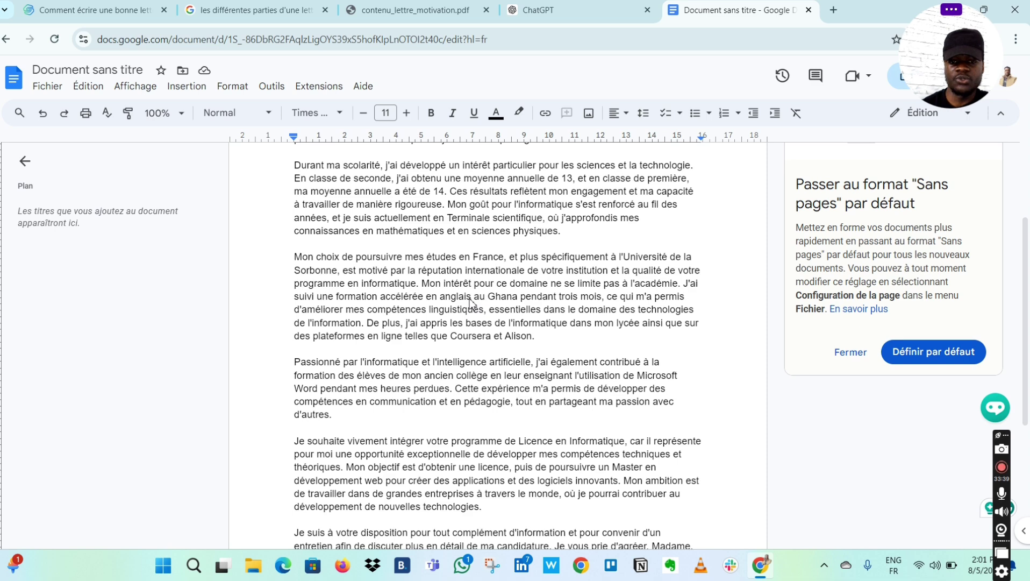
{"action": "scroll", "coordinate": [470, 303], "scroll_direction": "down", "scroll_amount": 3}
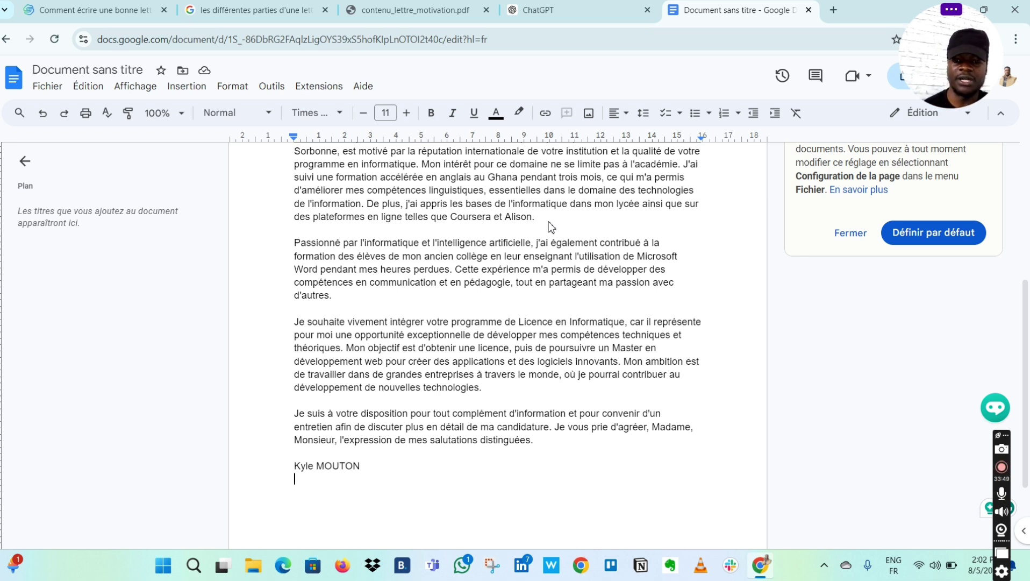
{"action": "scroll", "coordinate": [551, 226], "scroll_direction": "up", "scroll_amount": 3}
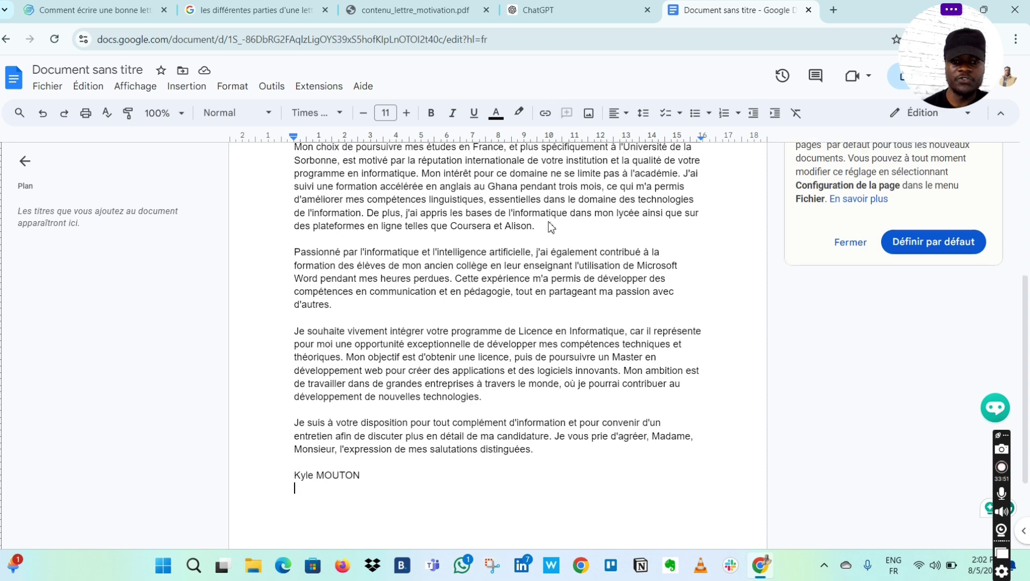
{"action": "scroll", "coordinate": [550, 224], "scroll_direction": "up", "scroll_amount": 2}
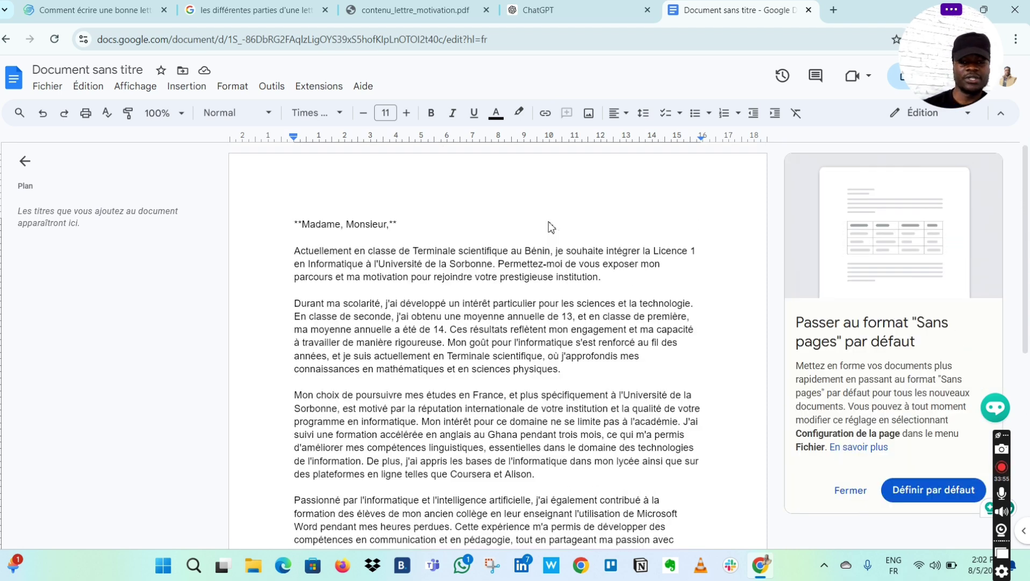
{"action": "scroll", "coordinate": [548, 222], "scroll_direction": "down", "scroll_amount": 3}
{"action": "scroll", "coordinate": [550, 225], "scroll_direction": "down", "scroll_amount": 3}
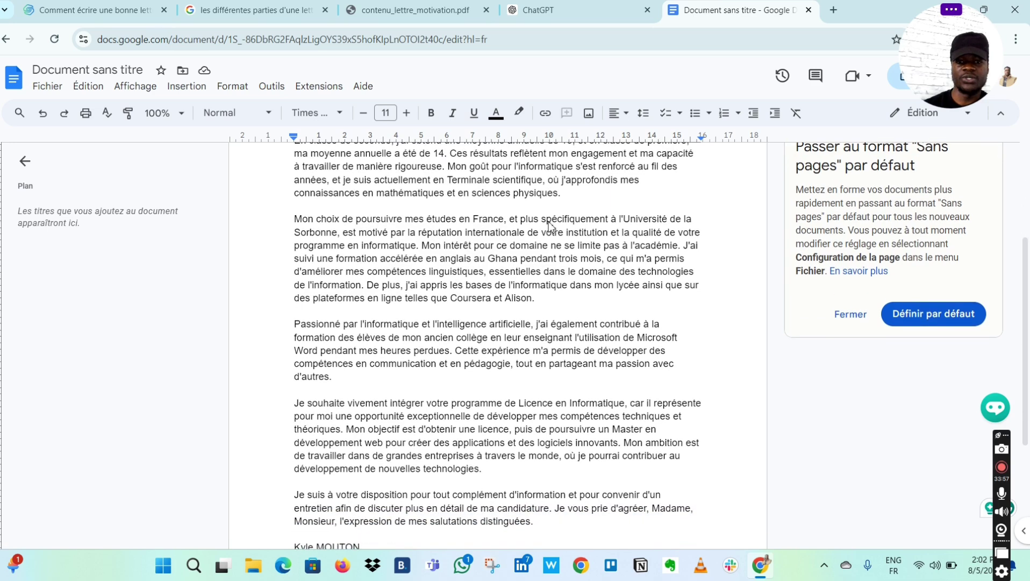
{"action": "scroll", "coordinate": [549, 225], "scroll_direction": "up", "scroll_amount": 1}
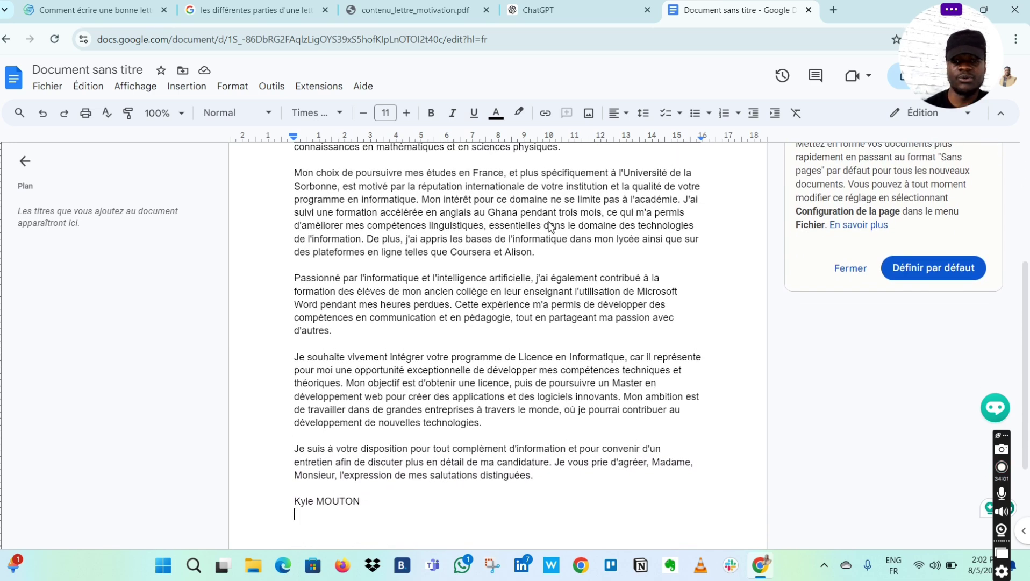
{"action": "scroll", "coordinate": [550, 225], "scroll_direction": "up", "scroll_amount": 5}
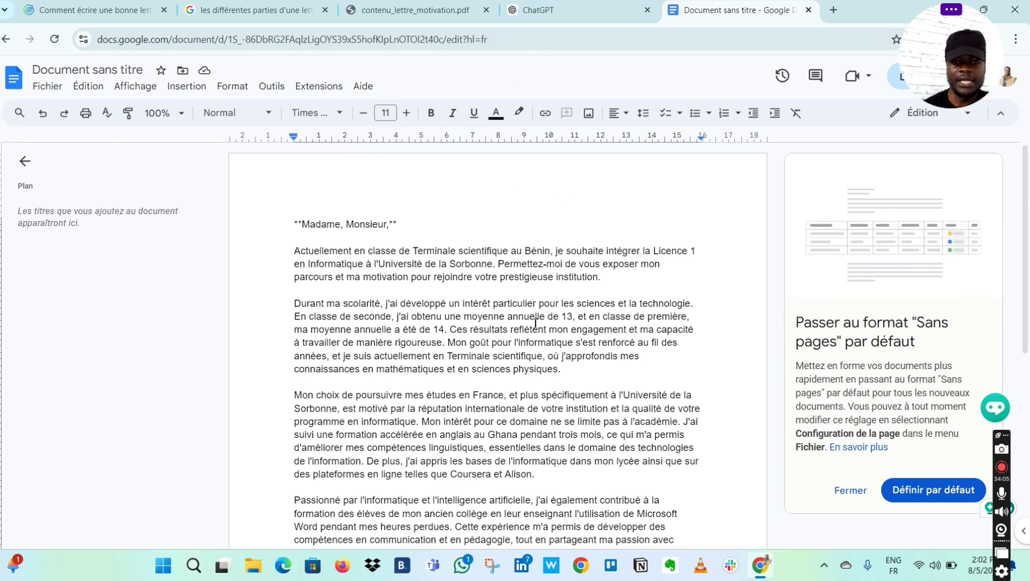
{"action": "scroll", "coordinate": [536, 322], "scroll_direction": "down", "scroll_amount": 5}
{"action": "scroll", "coordinate": [536, 323], "scroll_direction": "up", "scroll_amount": 5}
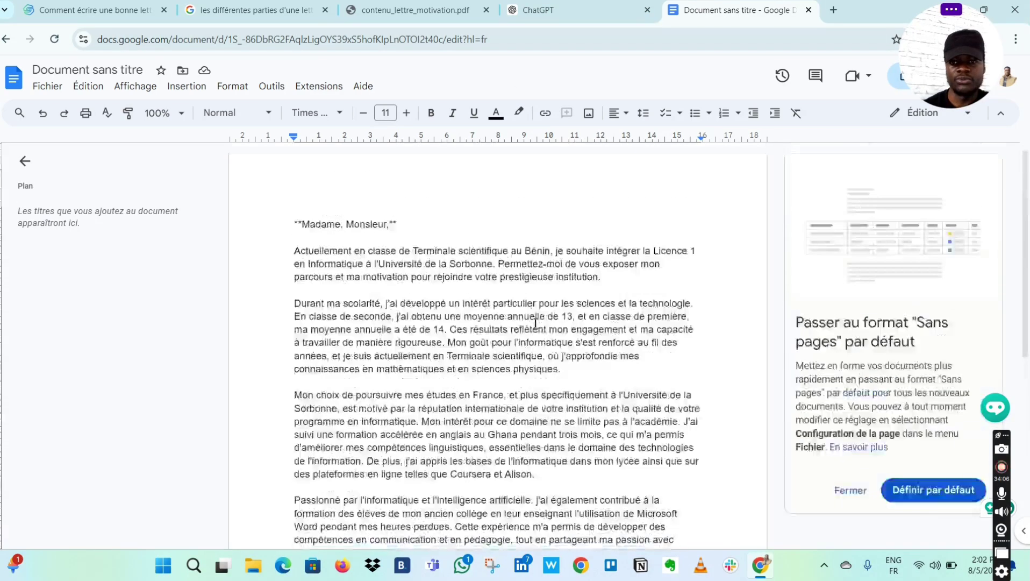
- Return to the ChatGPT tab and scroll to the generated letter beginning 'Madame, Monsieur,'
{"action": "left_click", "coordinate": [559, 19]}
{"action": "scroll", "coordinate": [576, 304], "scroll_direction": "up", "scroll_amount": 10}
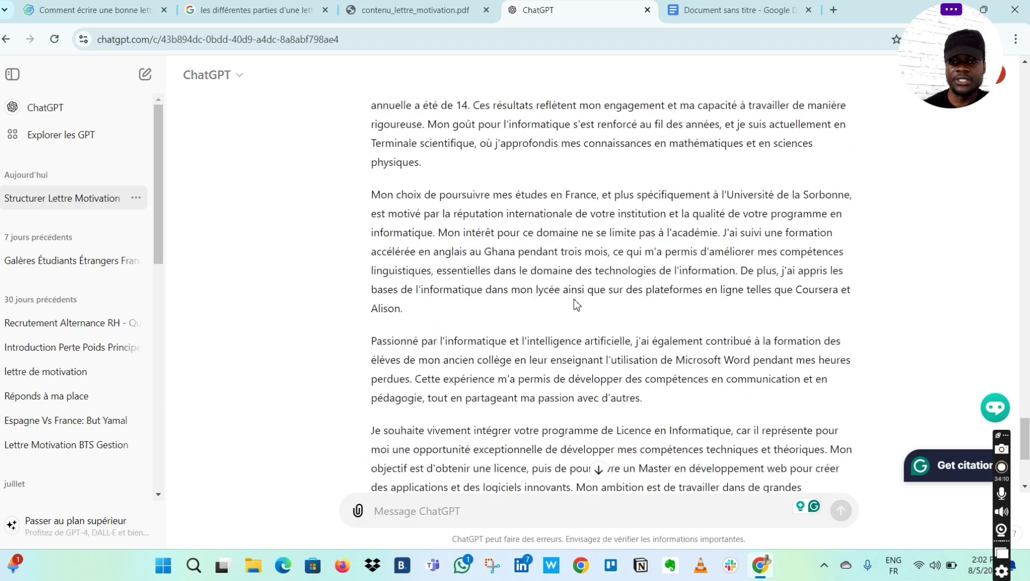
{"action": "scroll", "coordinate": [576, 304], "scroll_direction": "up", "scroll_amount": 15}
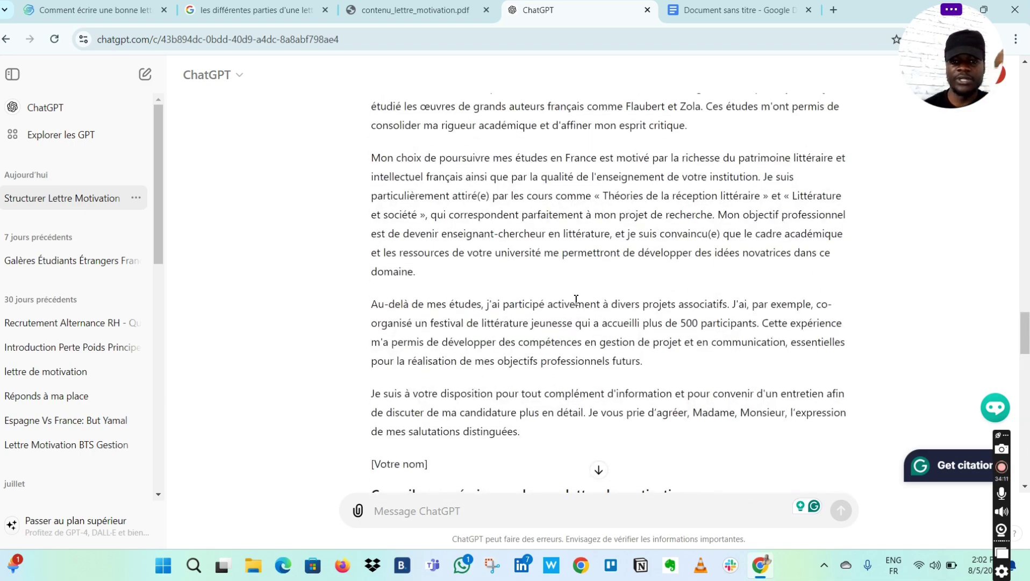
{"action": "scroll", "coordinate": [576, 300], "scroll_direction": "down", "scroll_amount": 8}
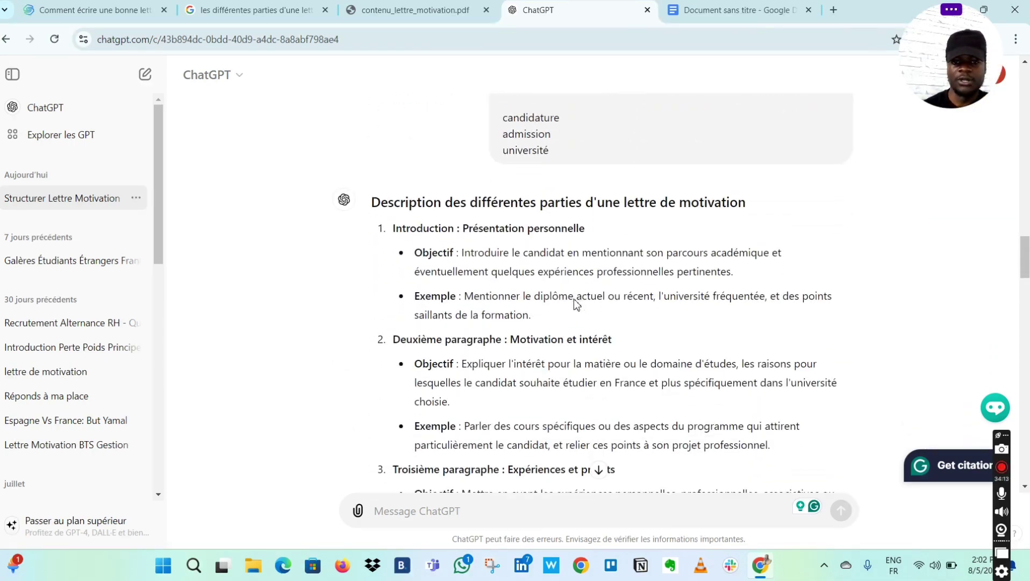
{"action": "scroll", "coordinate": [576, 300], "scroll_direction": "down", "scroll_amount": 9}
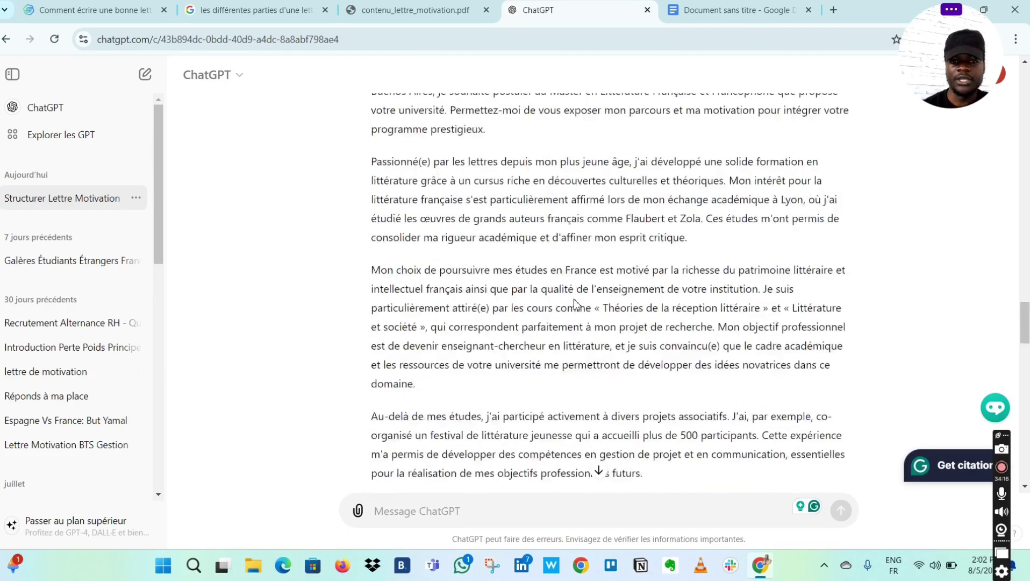
{"action": "scroll", "coordinate": [576, 300], "scroll_direction": "up", "scroll_amount": 1}
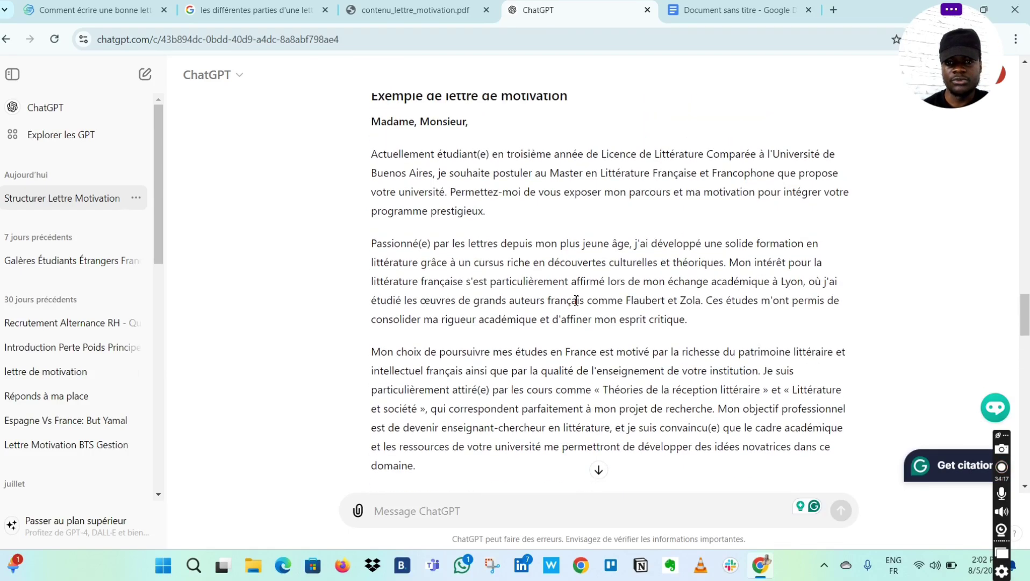
{"action": "scroll", "coordinate": [576, 300], "scroll_direction": "down", "scroll_amount": 1}
{"action": "scroll", "coordinate": [576, 300], "scroll_direction": "down", "scroll_amount": 12}
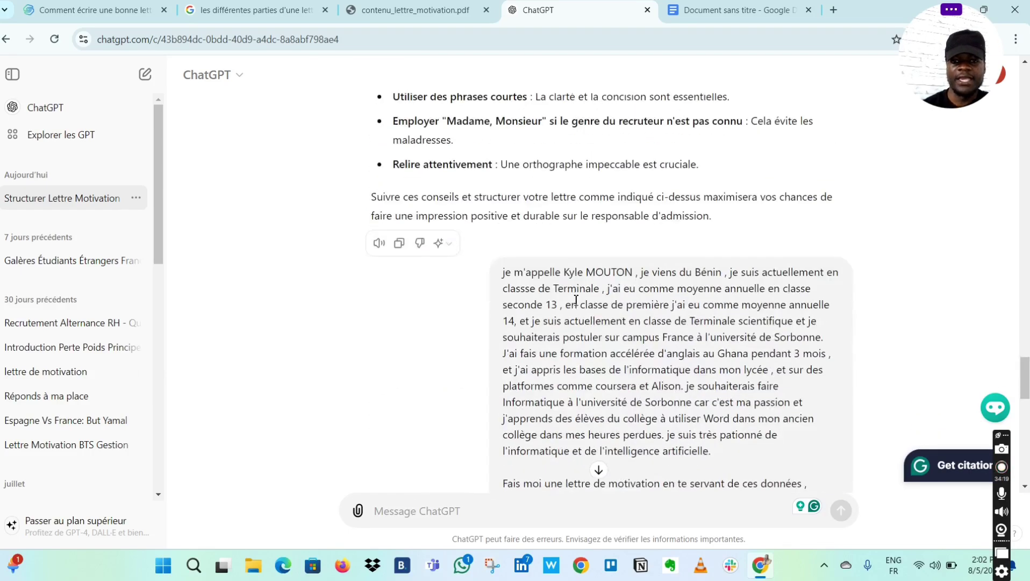
{"action": "scroll", "coordinate": [576, 301], "scroll_direction": "up", "scroll_amount": 5}
{"action": "scroll", "coordinate": [576, 300], "scroll_direction": "down", "scroll_amount": 7}
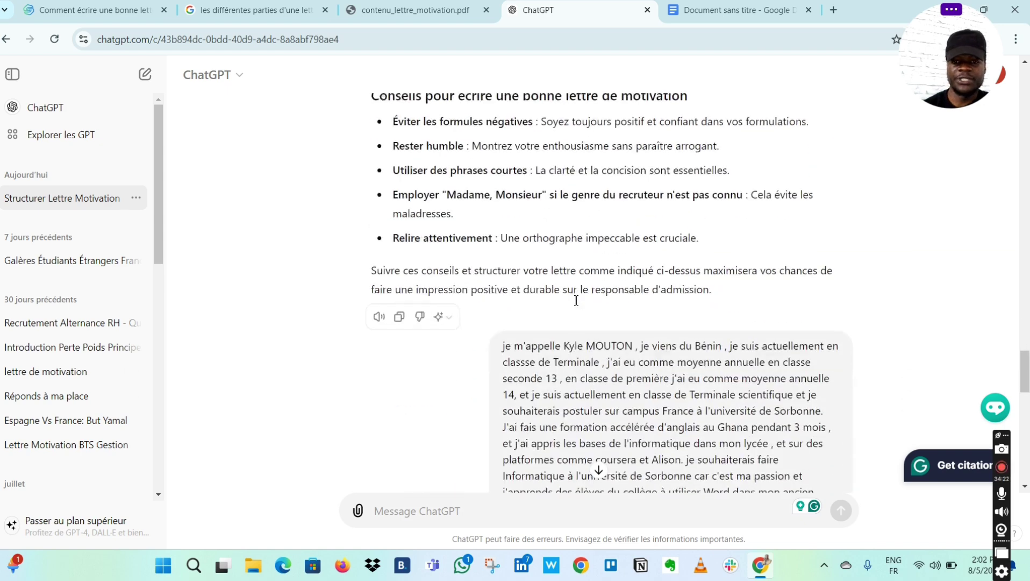
{"action": "scroll", "coordinate": [576, 300], "scroll_direction": "down", "scroll_amount": 1}
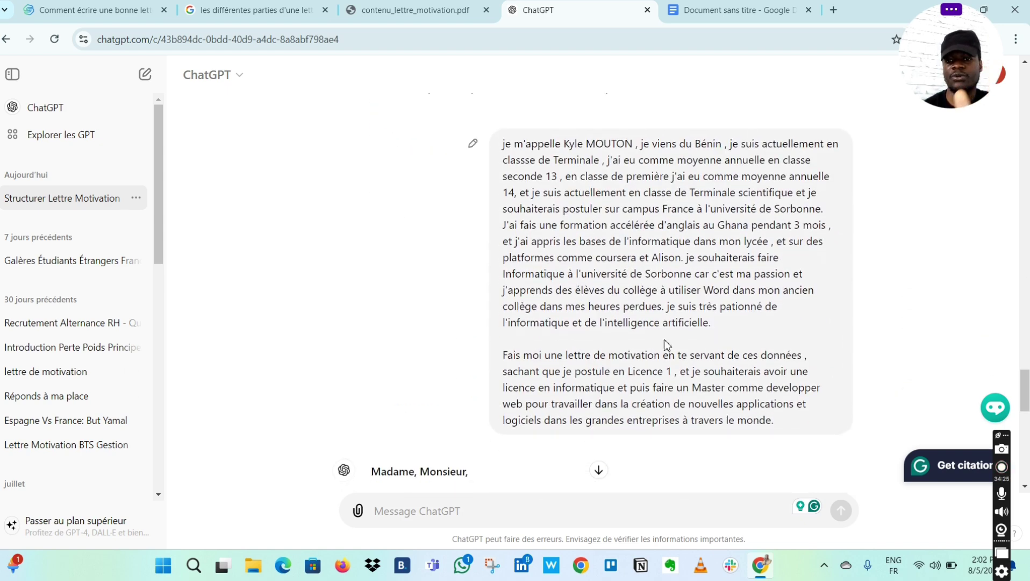
{"action": "scroll", "coordinate": [680, 353], "scroll_direction": "down", "scroll_amount": 6}
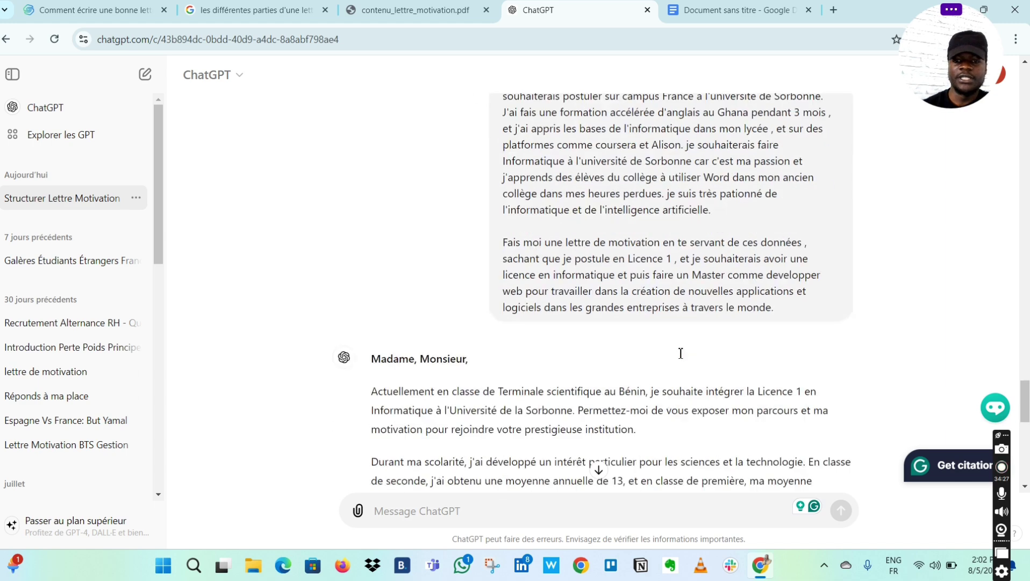
{"action": "scroll", "coordinate": [680, 353], "scroll_direction": "down", "scroll_amount": 9}
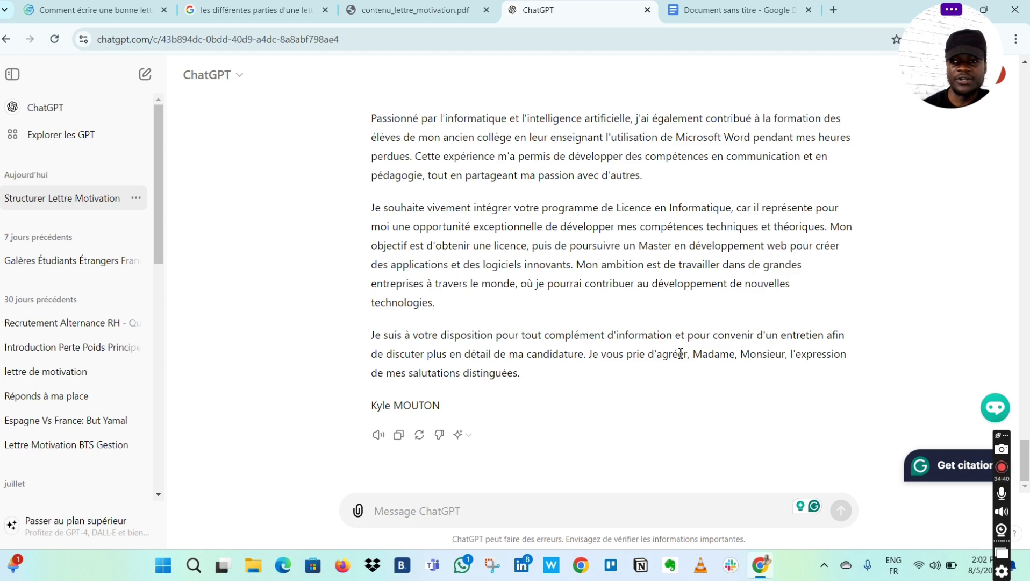
{"action": "scroll", "coordinate": [680, 353], "scroll_direction": "up", "scroll_amount": 10}
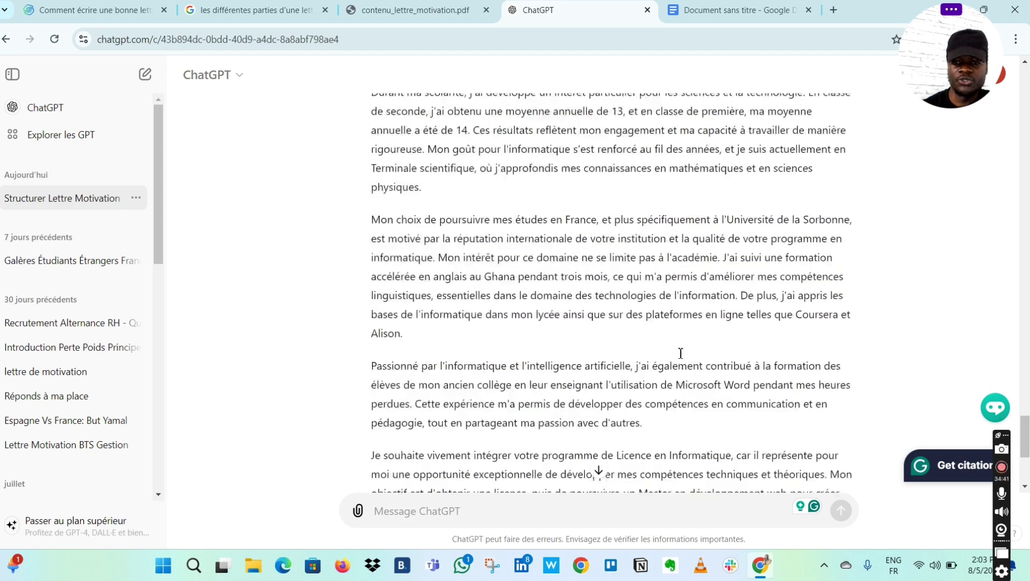
{"action": "scroll", "coordinate": [680, 355], "scroll_direction": "down", "scroll_amount": 10}
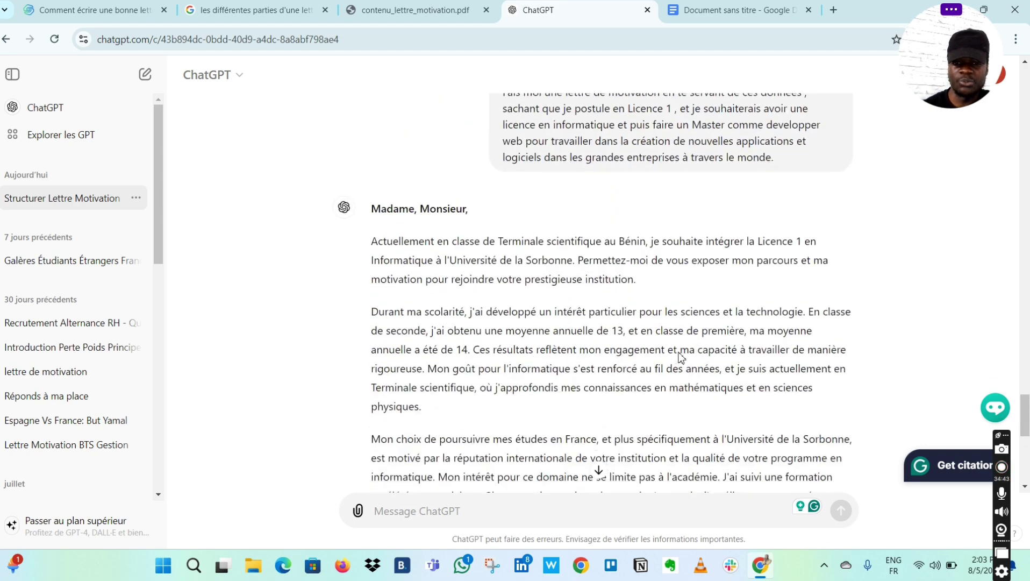